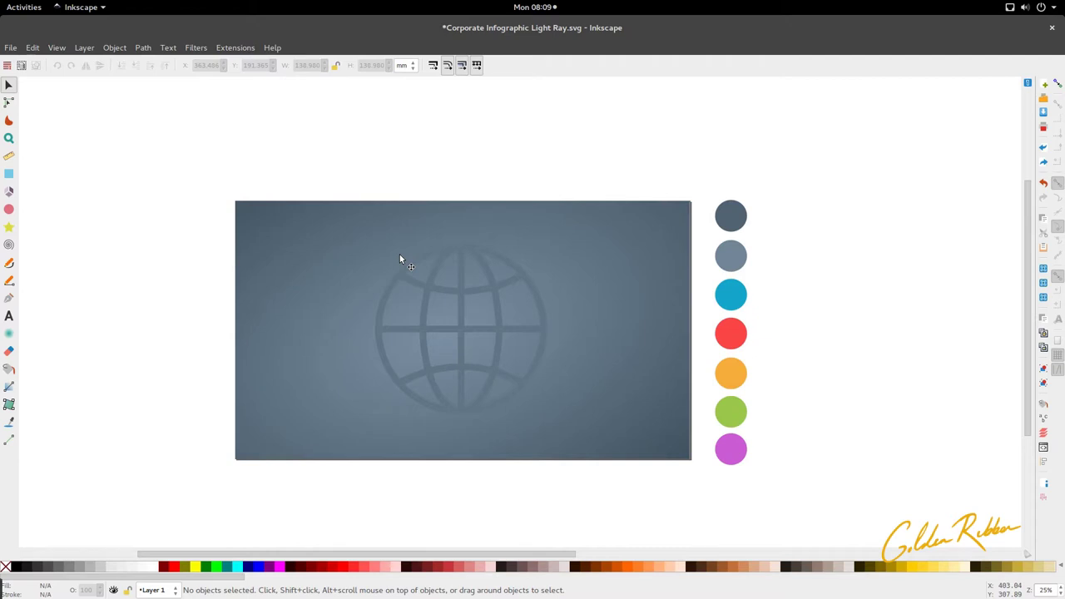
key(shift)
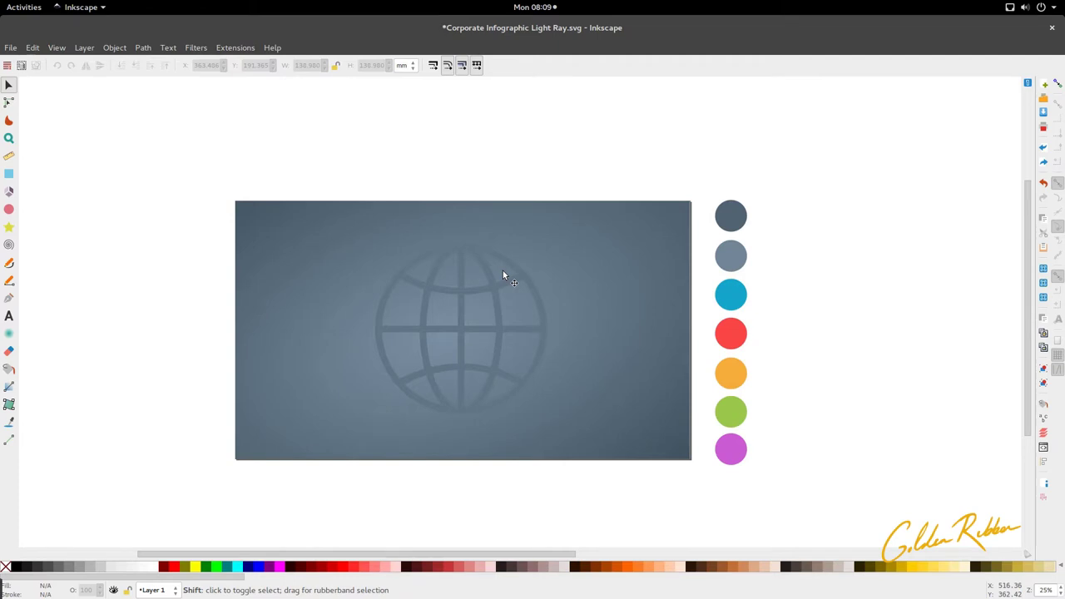
mouse_move(506, 270)
mouse_down()
mouse_move(468, 266)
mouse_move(517, 272)
mouse_up()
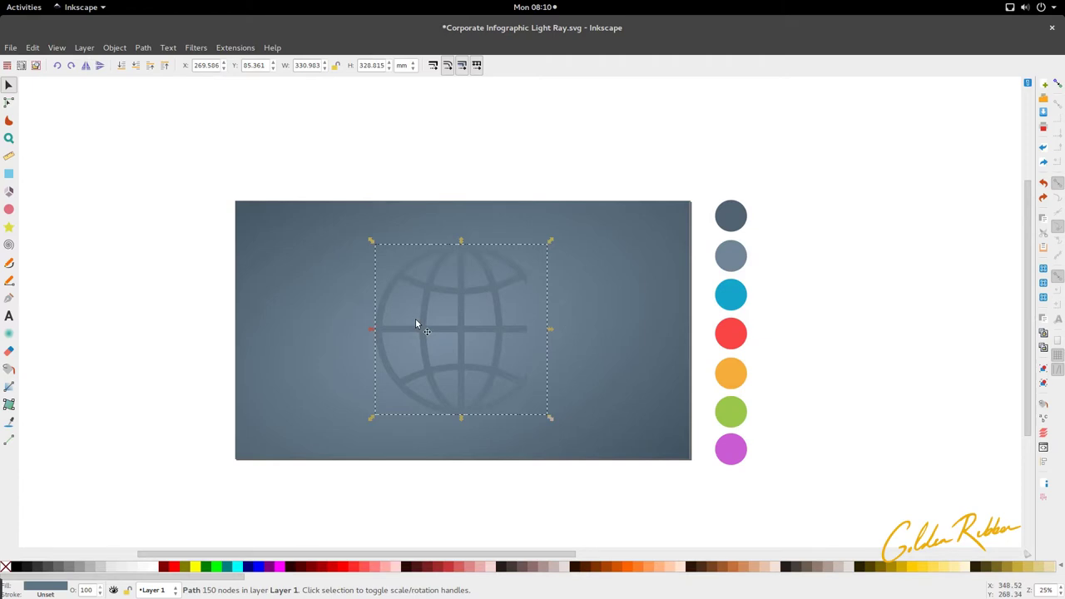
ctrl+scroll(483, 331, up, 3)
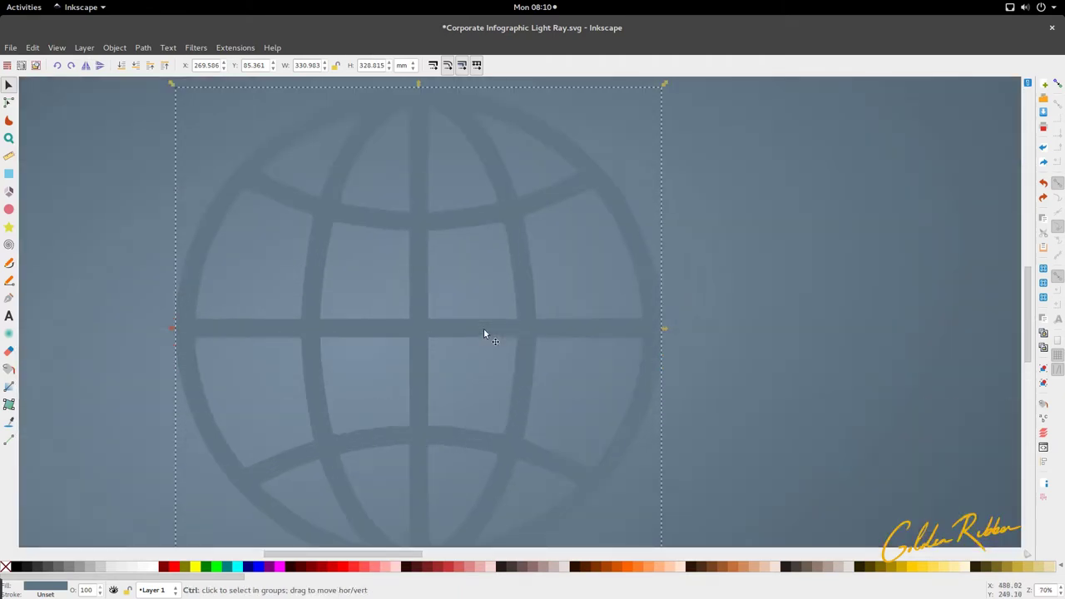
ctrl+scroll(484, 332, down, 3)
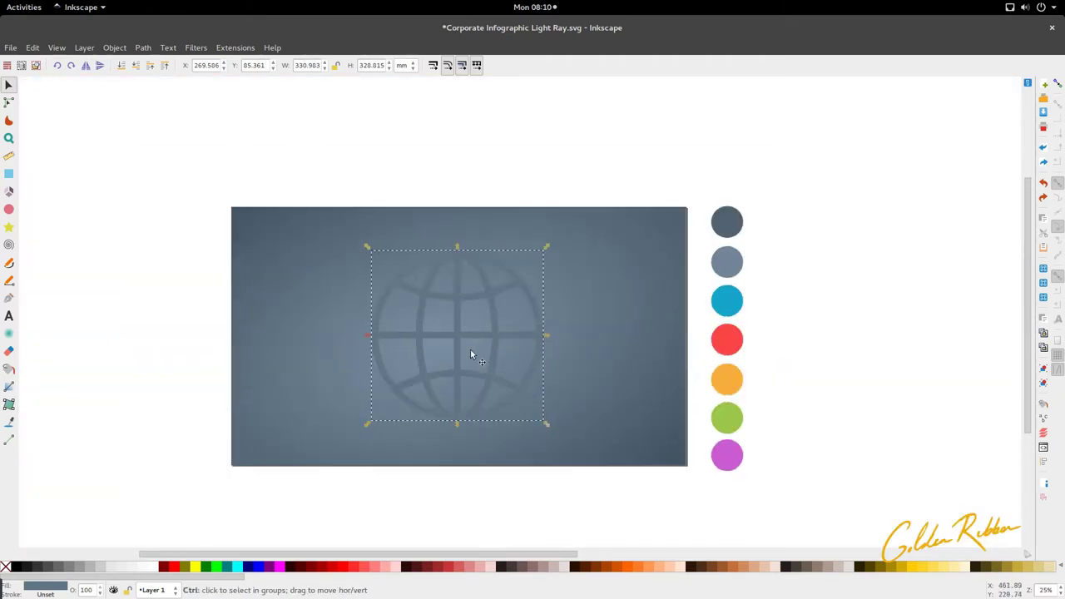
scroll(470, 354, up, 1)
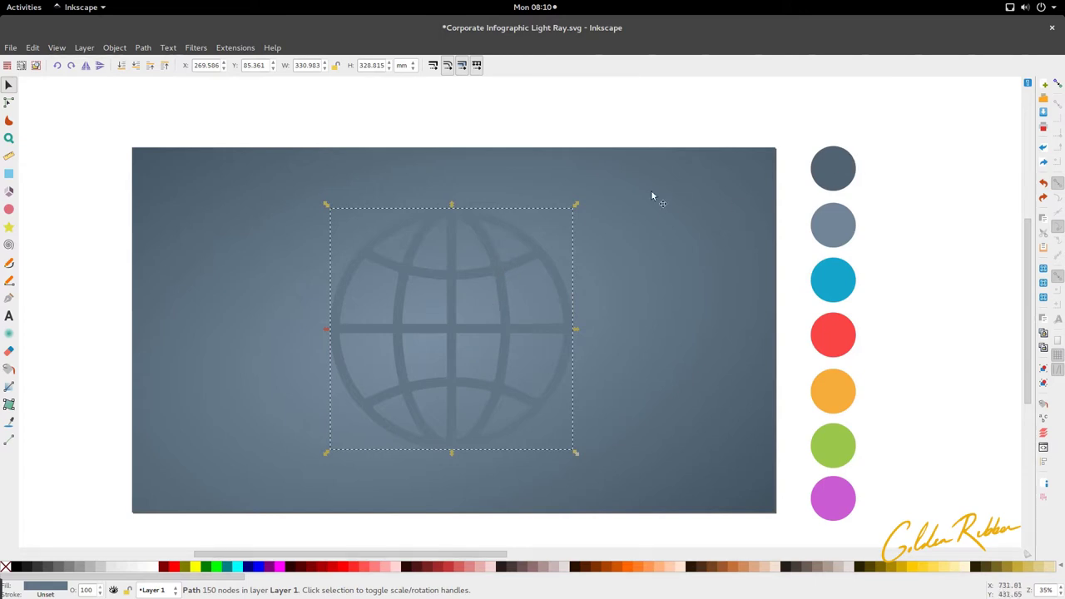
Step: Display the background rectangle's dimensions in px and check its width
click(500, 173)
click(406, 66)
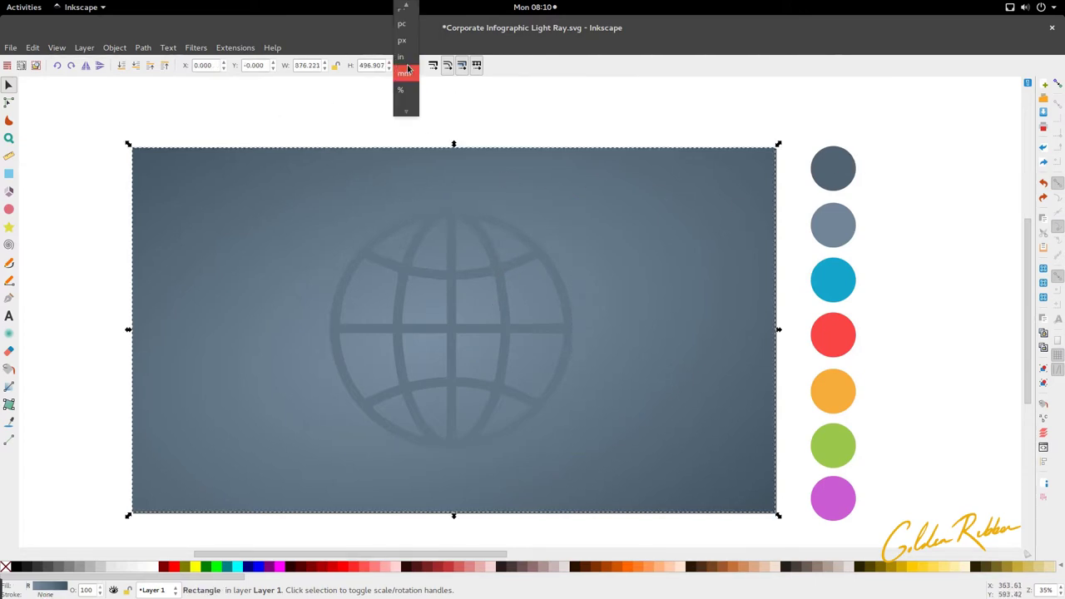
click(405, 50)
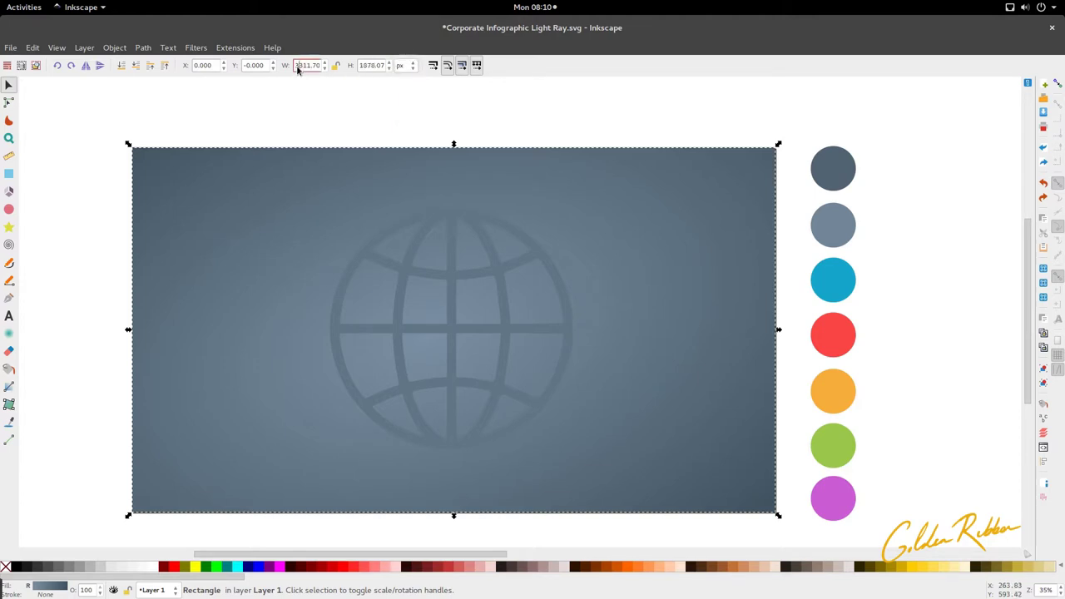
drag(296, 65, 317, 70)
click(371, 126)
scroll(397, 230, down, 1)
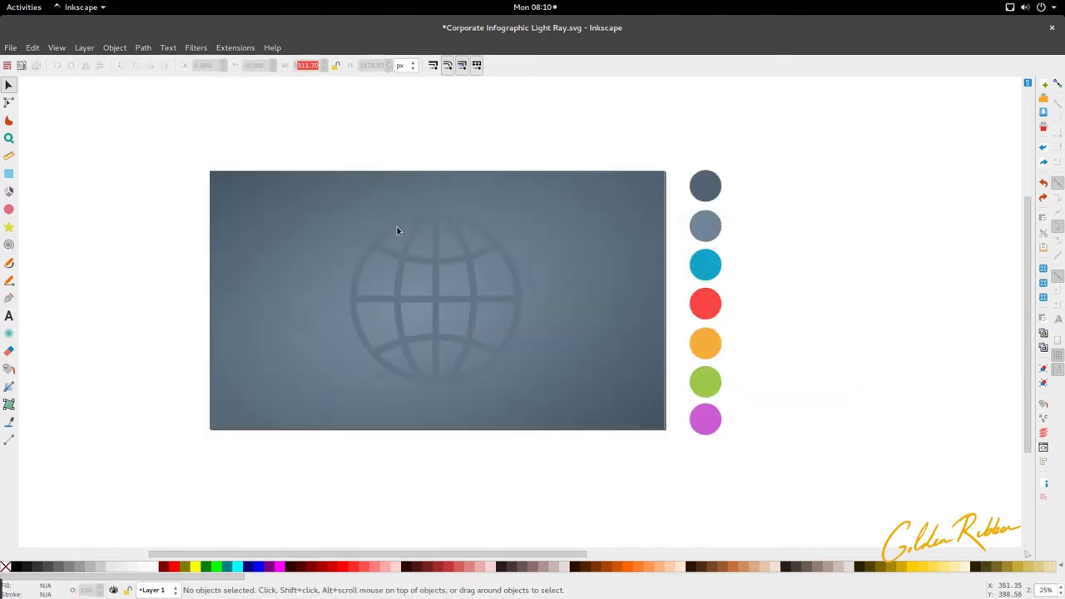
Step: Draw a magenta circle about 420 px in diameter over the middle of the globe
click(9, 209)
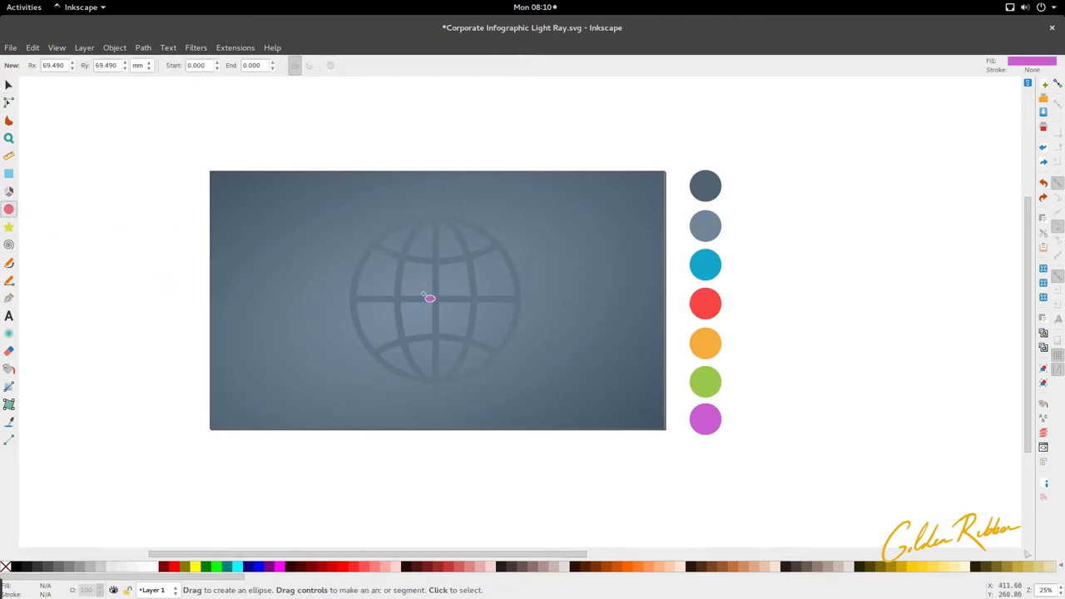
drag(429, 284, 466, 328)
key(s)
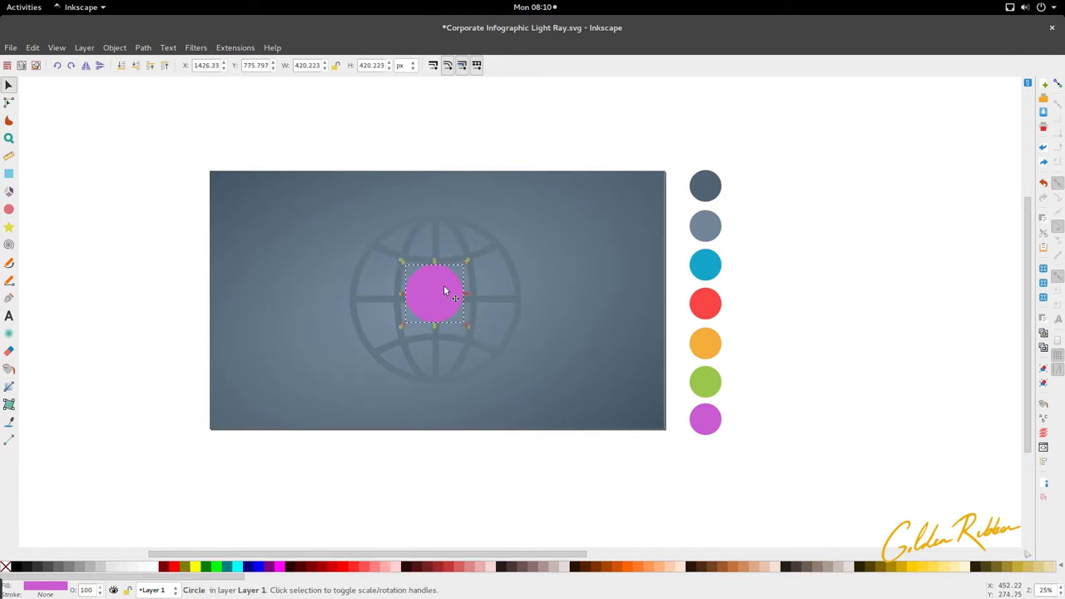
Step: Draw a slanted straight line across the magenta circle, about 183 px wide and 540 px high, extending past both edges
key(b)
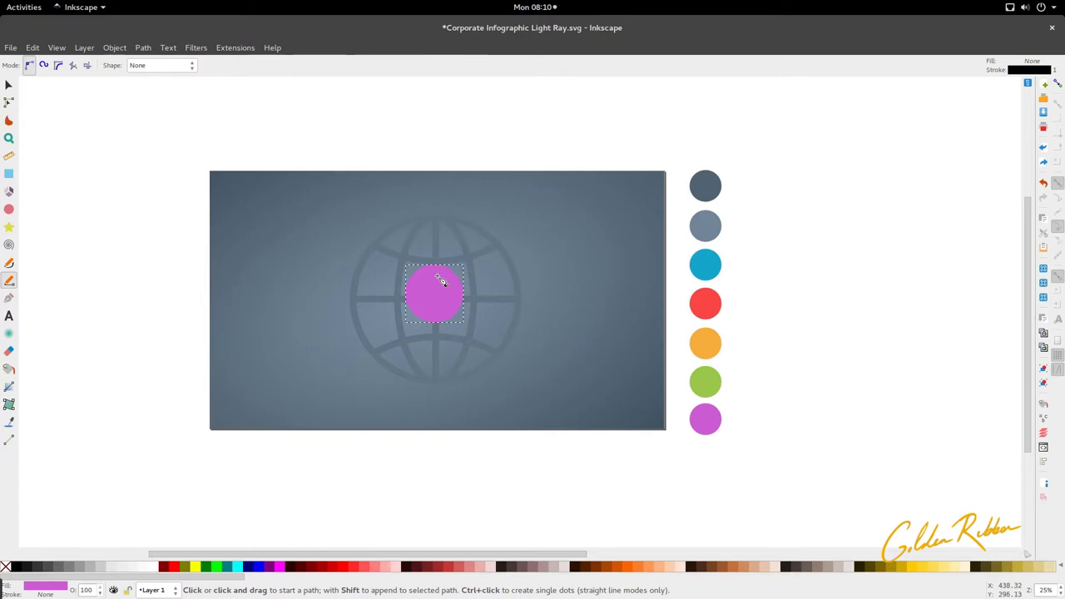
ctrl+scroll(447, 273, up, 2)
click(454, 239)
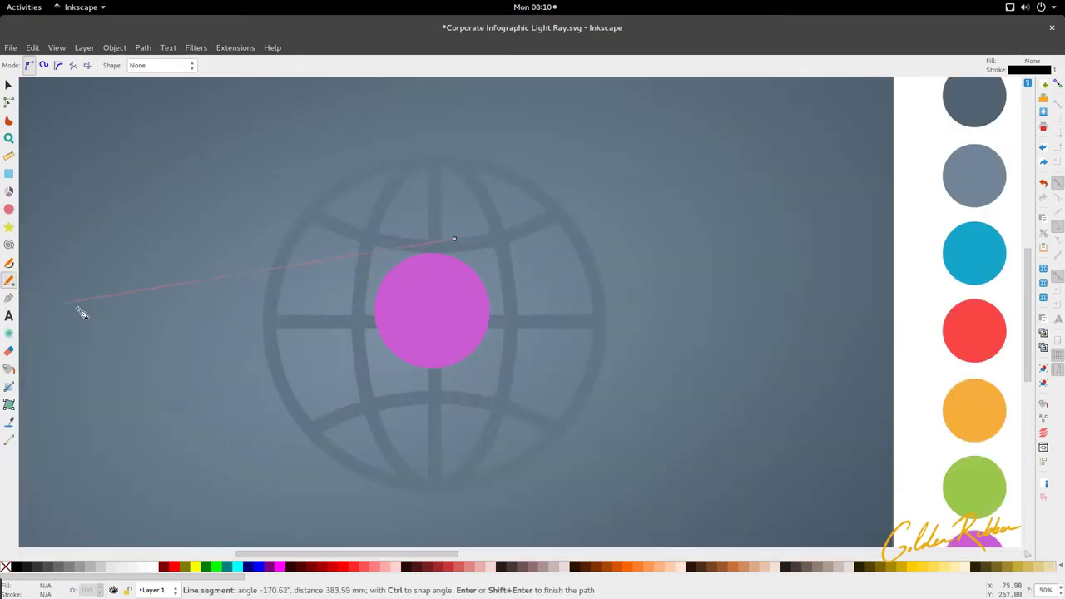
double_click(408, 393)
key(s)
Step: Split the magenta circle along the slanted line with the Division path operation
drag(427, 323, 426, 318)
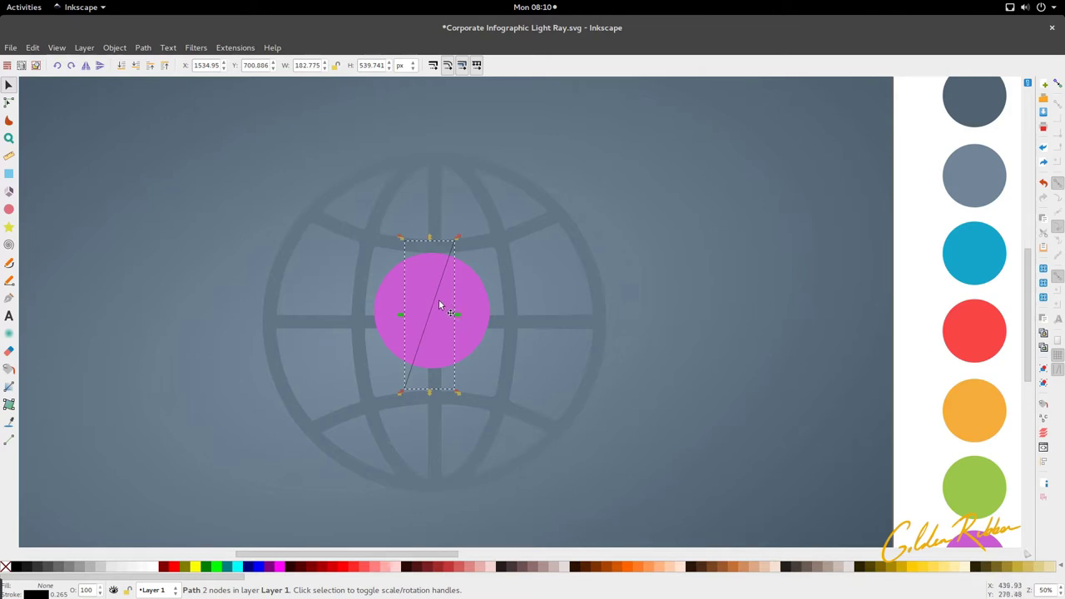
key(shift)
shift+click(464, 291)
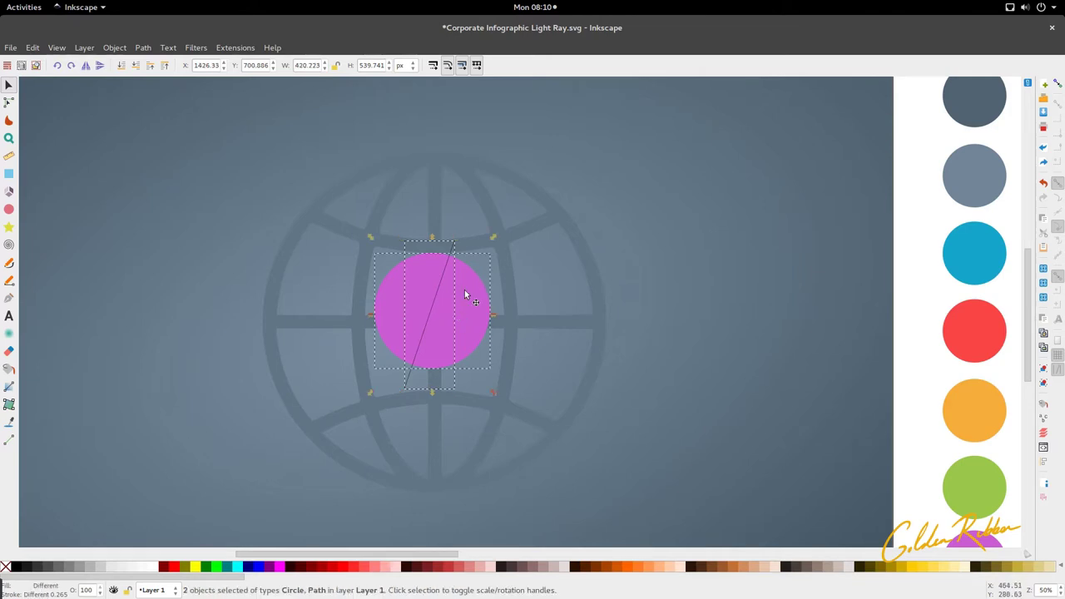
click(140, 48)
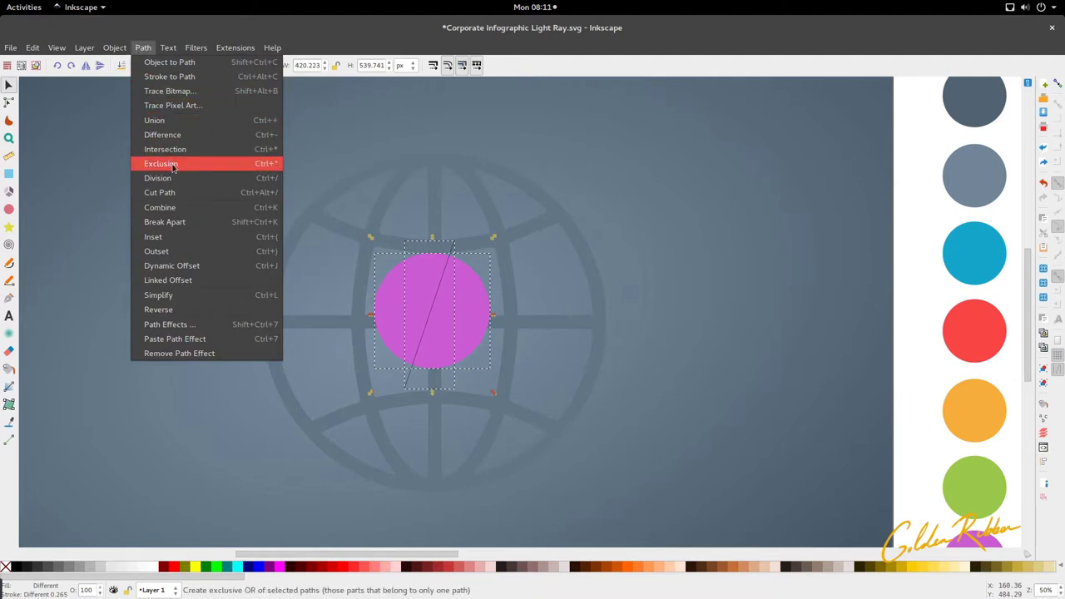
click(190, 179)
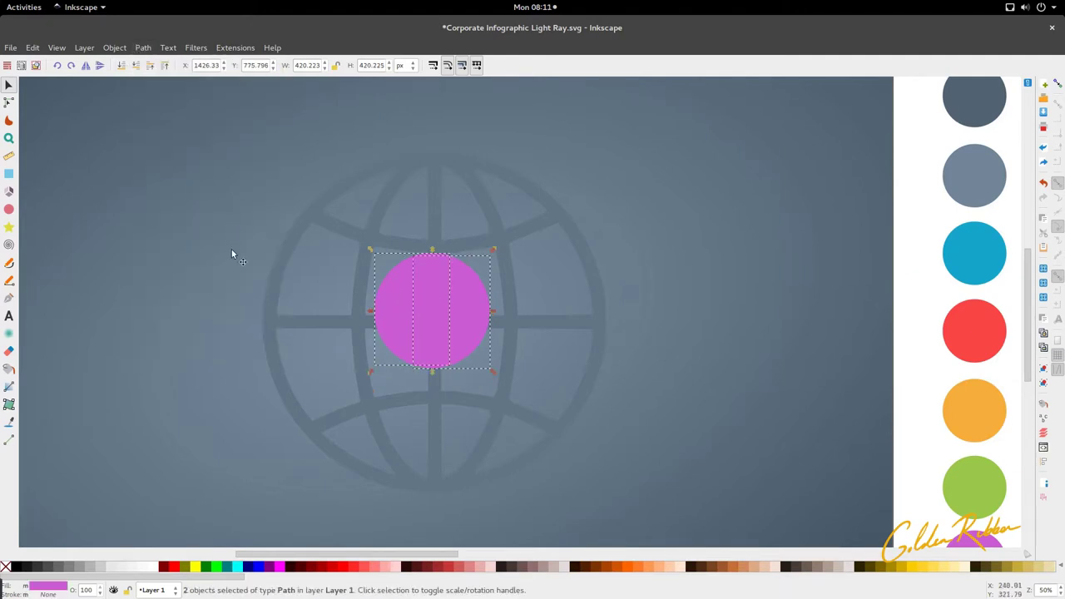
click(336, 331)
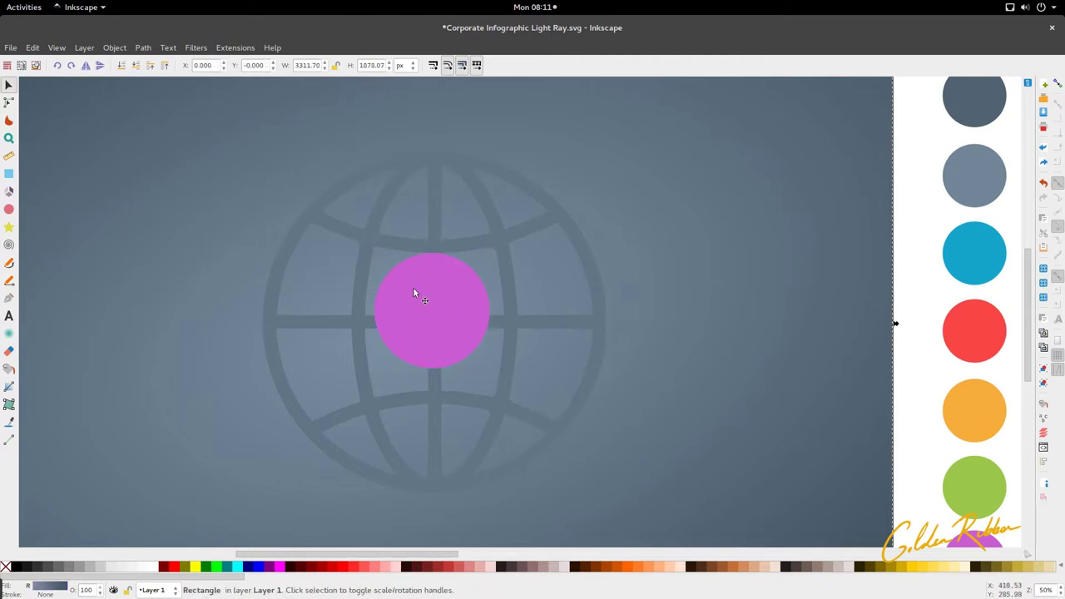
drag(432, 287, 362, 315)
key(ctrl+z)
key(ctrl+z)
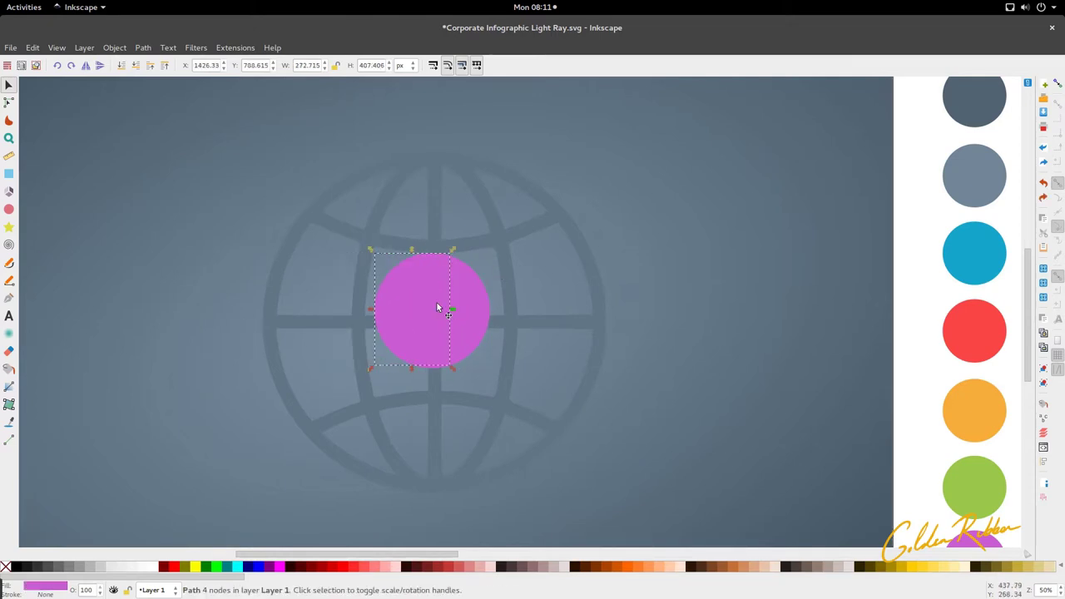
Step: Pull the two circle halves apart and delete the right half
drag(437, 333, 489, 337)
drag(401, 296, 415, 297)
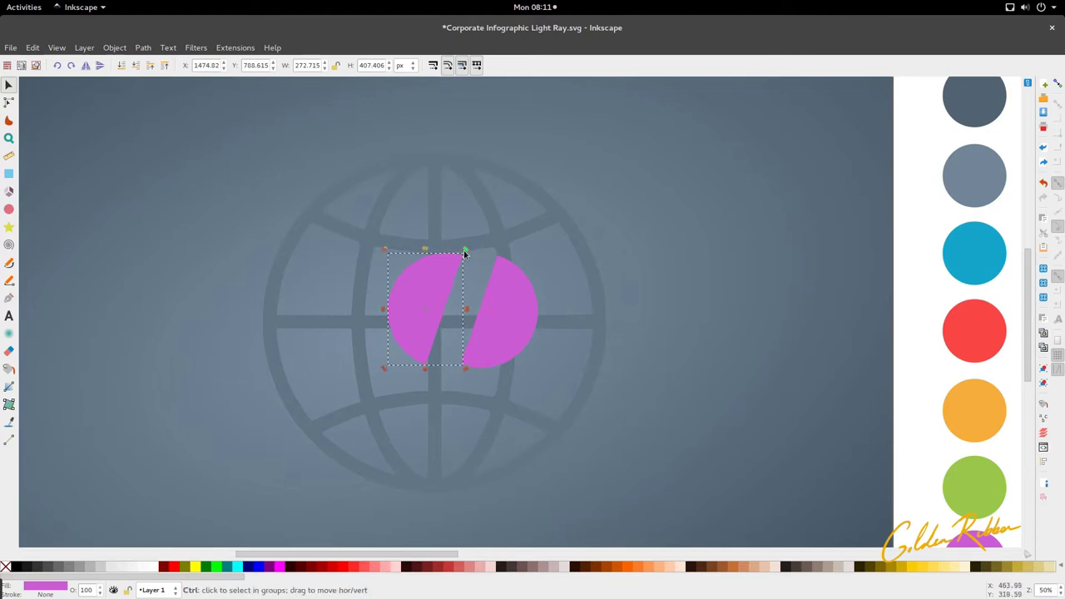
drag(464, 251, 485, 331)
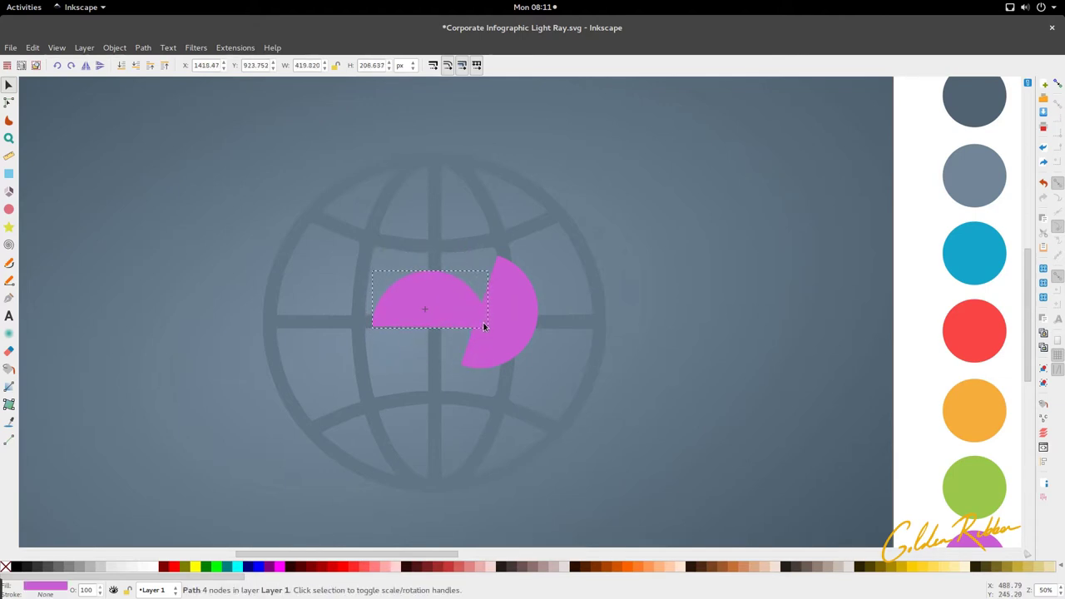
key(ctrl+z)
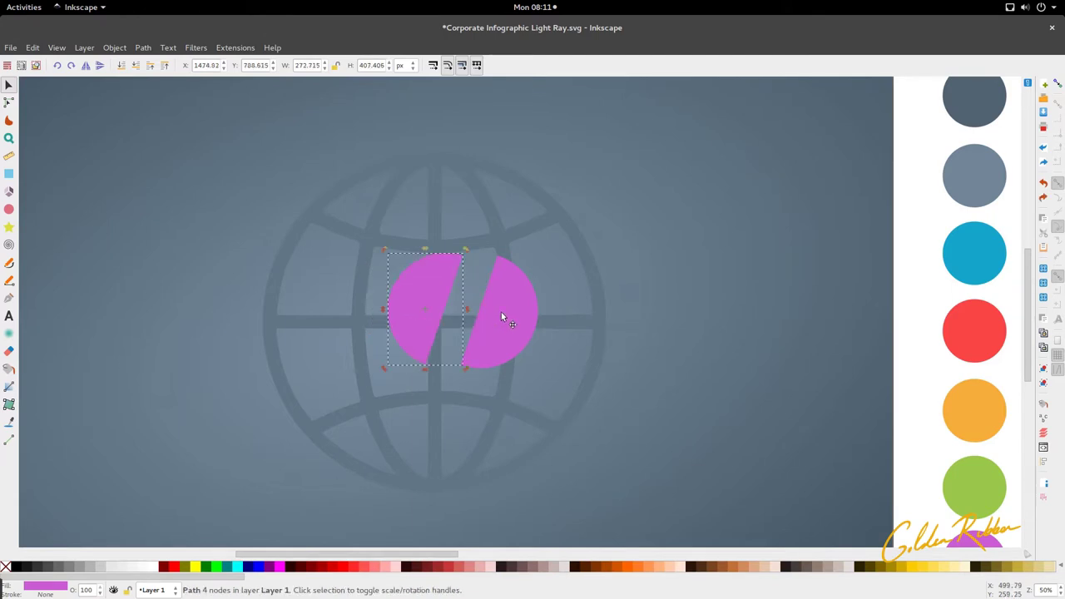
click(501, 312)
key(Delete)
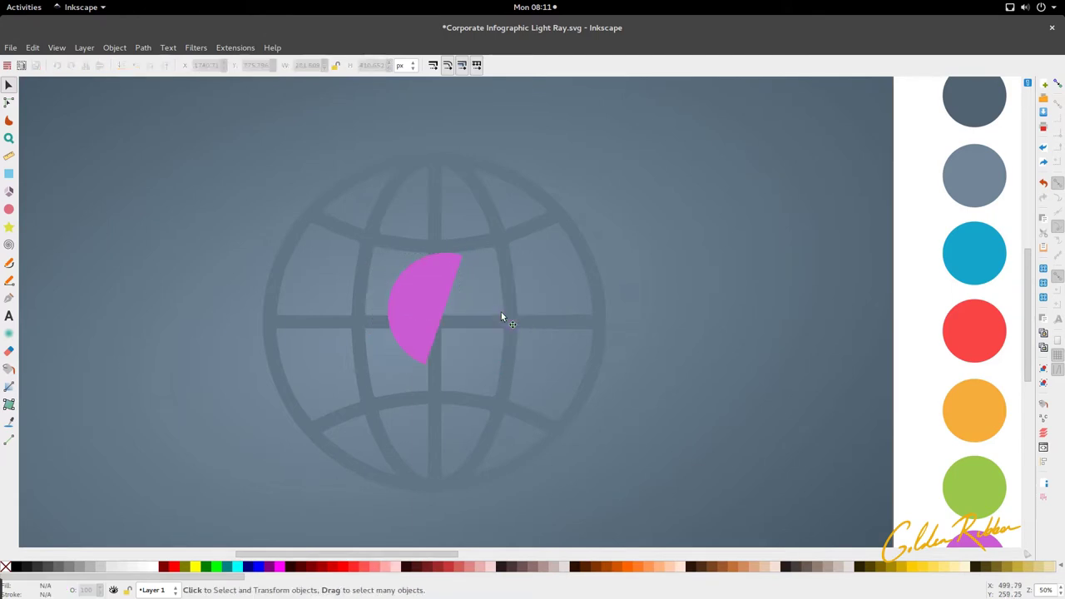
Step: Scale the remaining half circle to about 216 by 323 px and shift it slightly to the left
click(430, 308)
drag(464, 367, 456, 361)
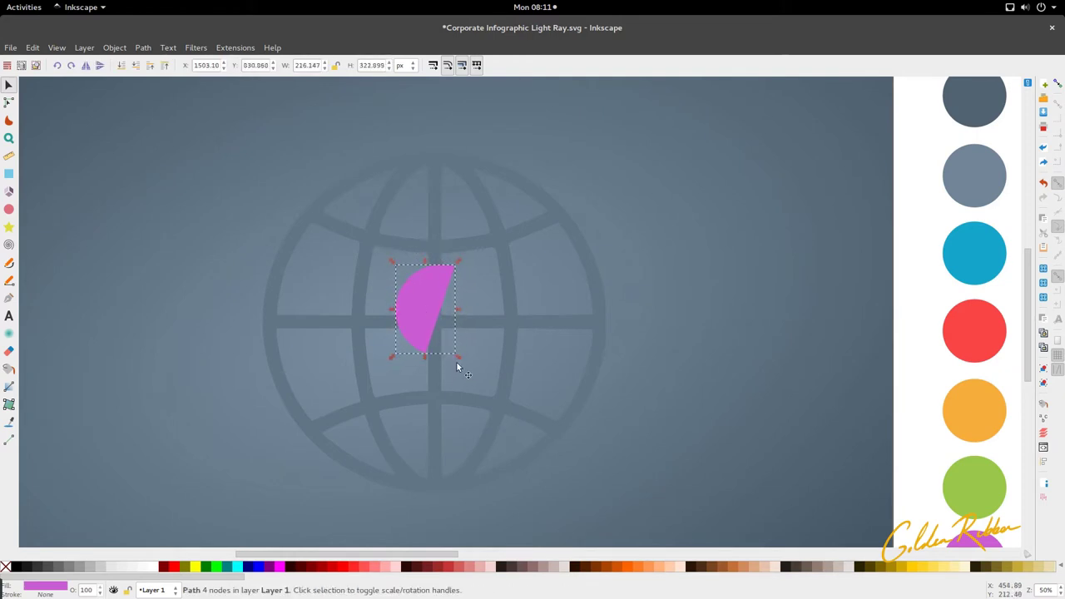
mouse_move(425, 307)
mouse_down()
mouse_move(424, 321)
mouse_move(417, 312)
mouse_up()
Step: Fill the half circle with the dark slate colour #536574 sampled from the first palette circle
key(d)
scroll(577, 290, down, 2)
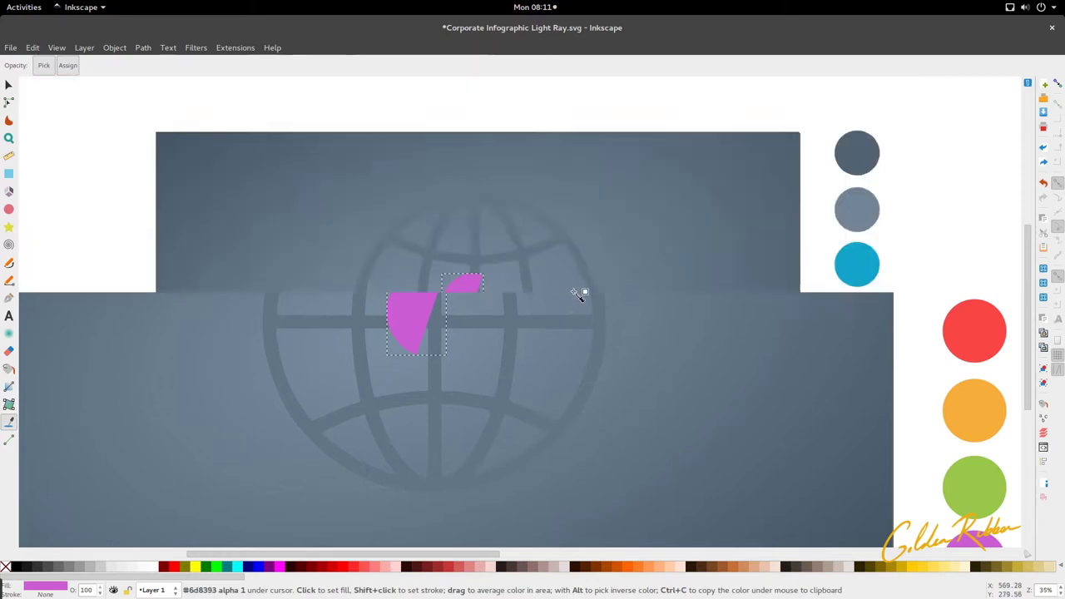
click(9, 425)
key(d)
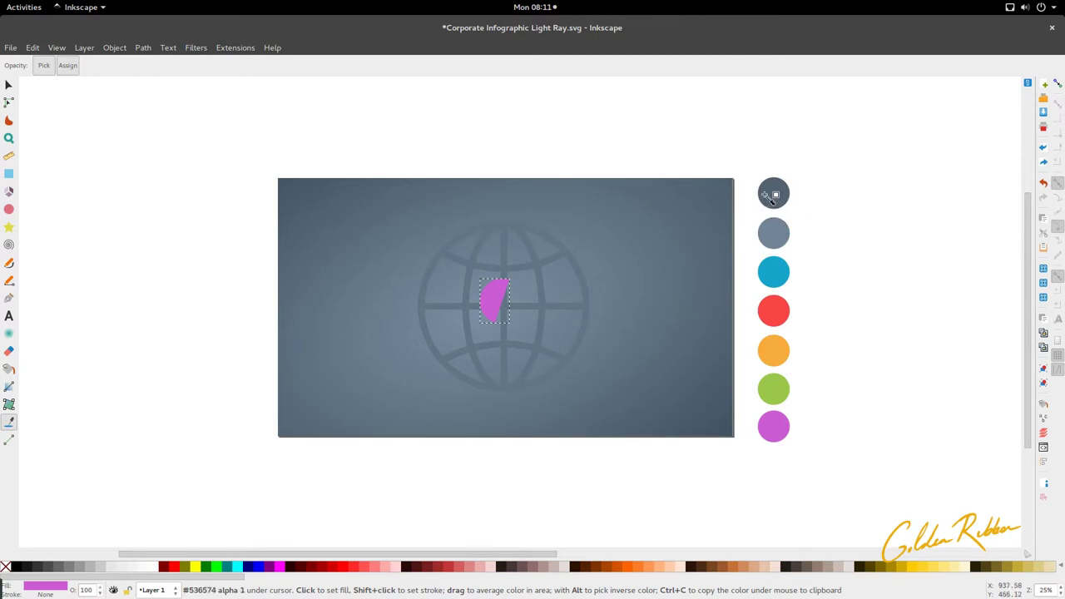
click(770, 196)
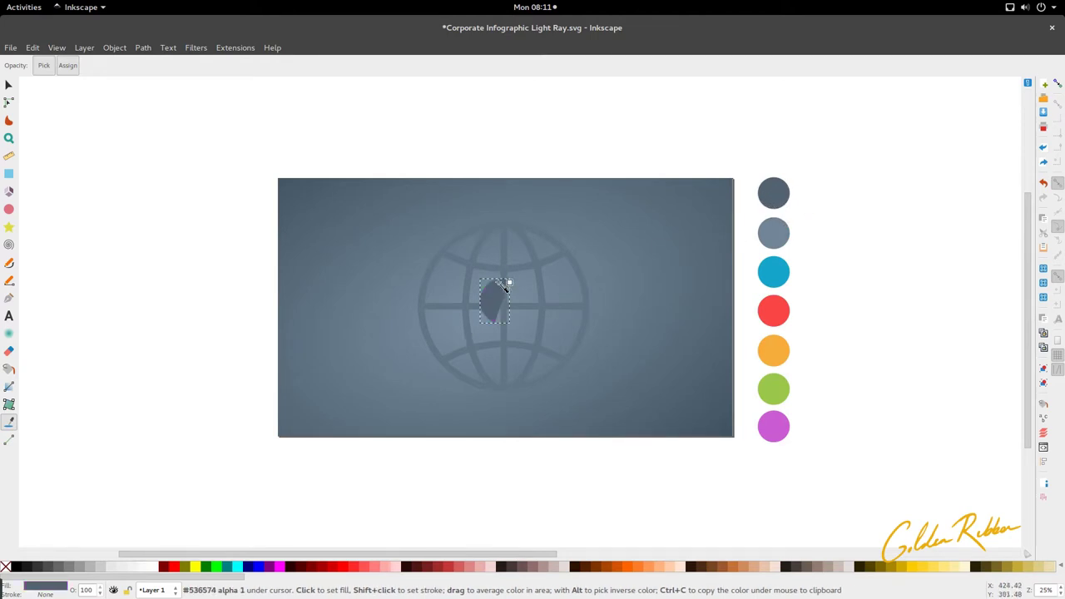
Step: Darken the half circle's flat fill by lowering its HSL lightness to 54, giving the colour 2d373fff
key(s)
click(115, 47)
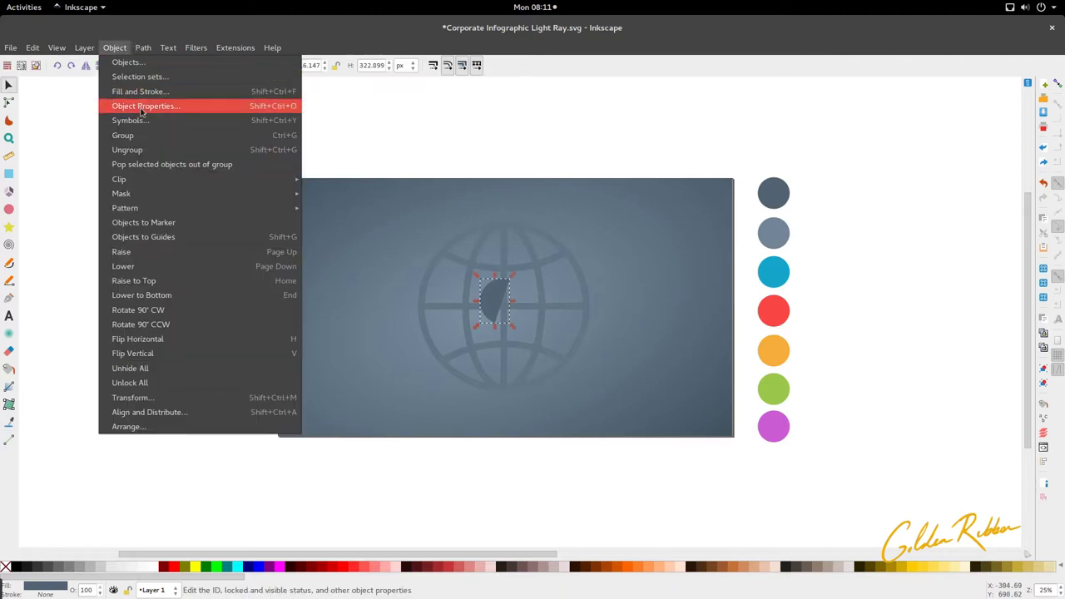
click(141, 92)
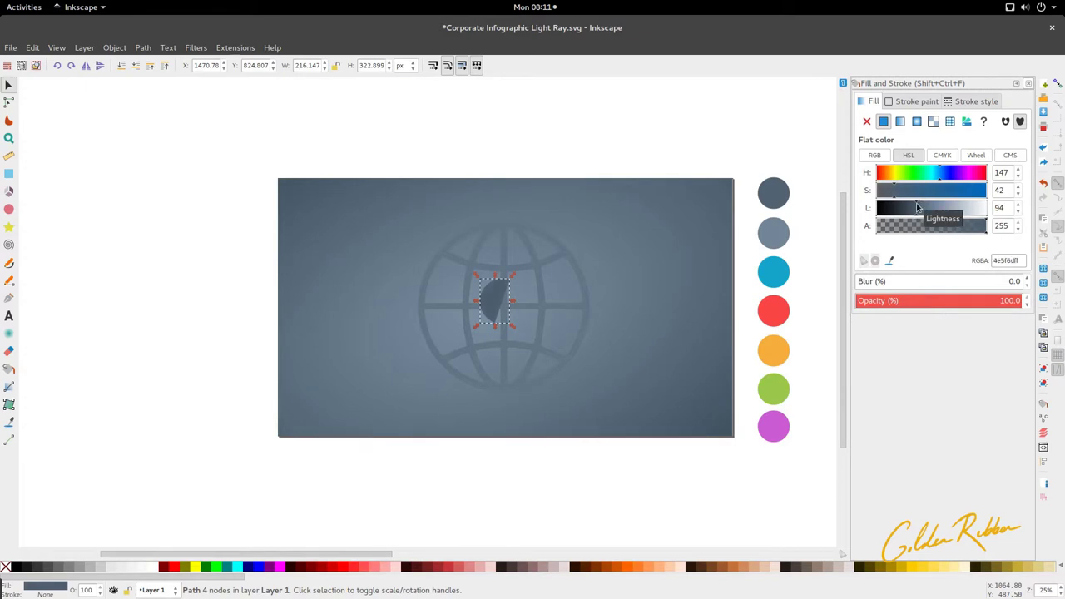
drag(918, 207, 900, 209)
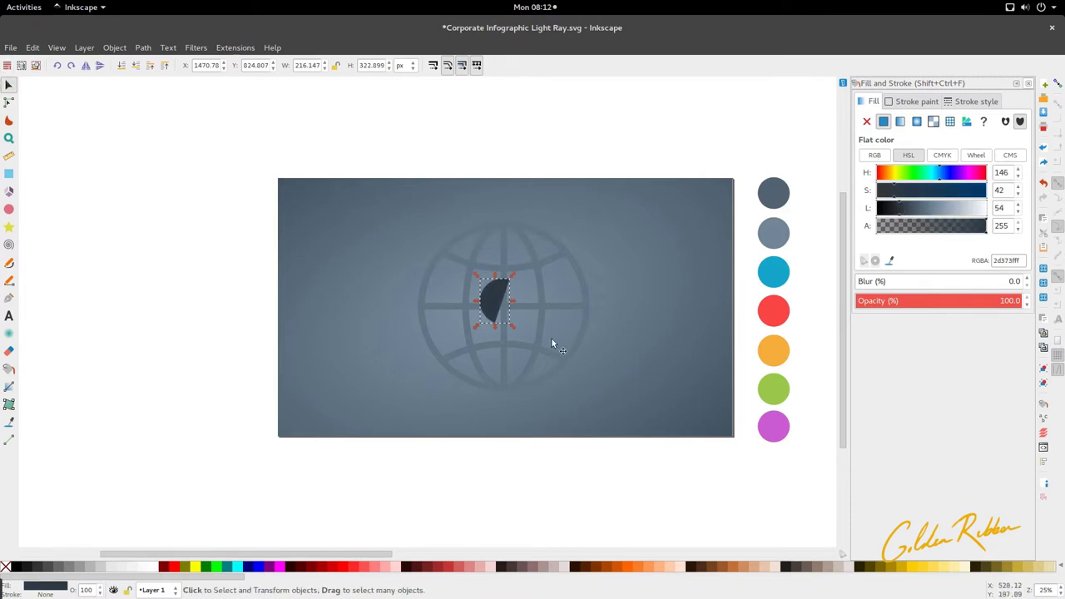
Step: Duplicate the dark half circle, offset the copy to the upper left and scale it to about 95 by 142 px
scroll(552, 338, up, 2)
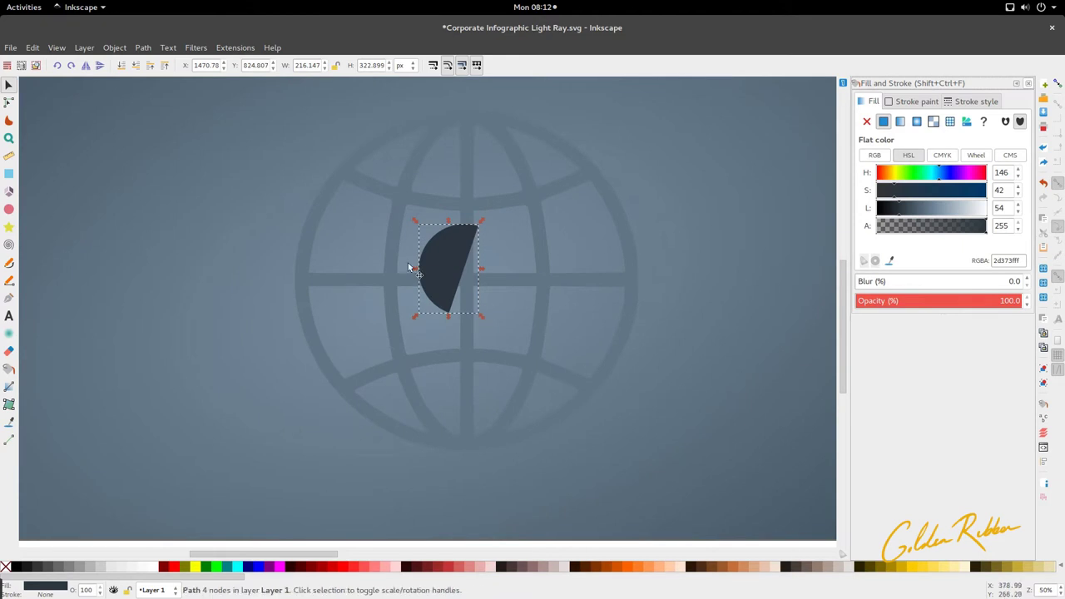
click(32, 48)
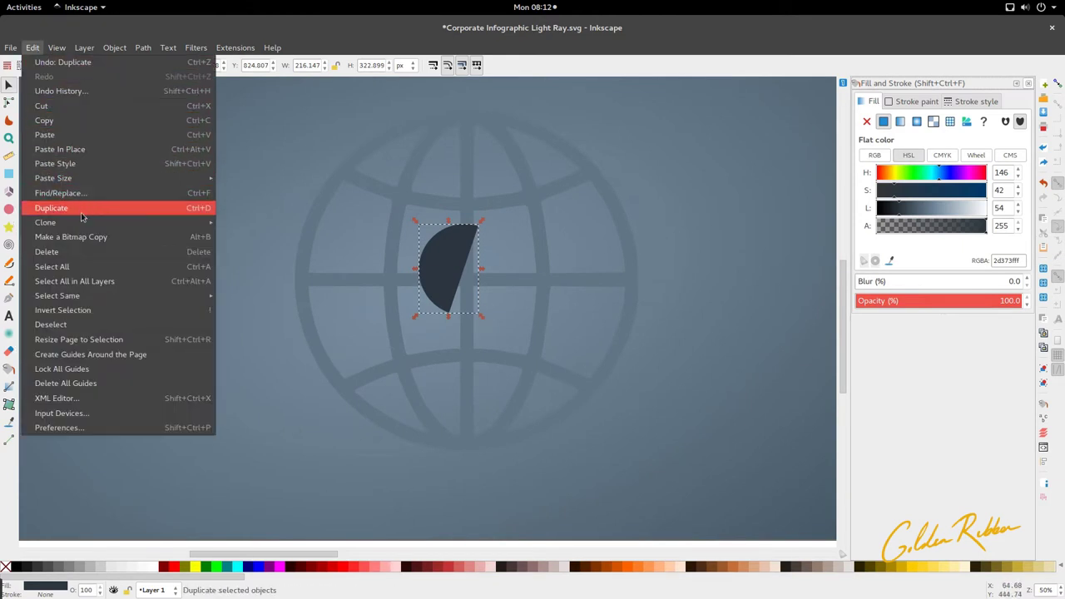
click(114, 210)
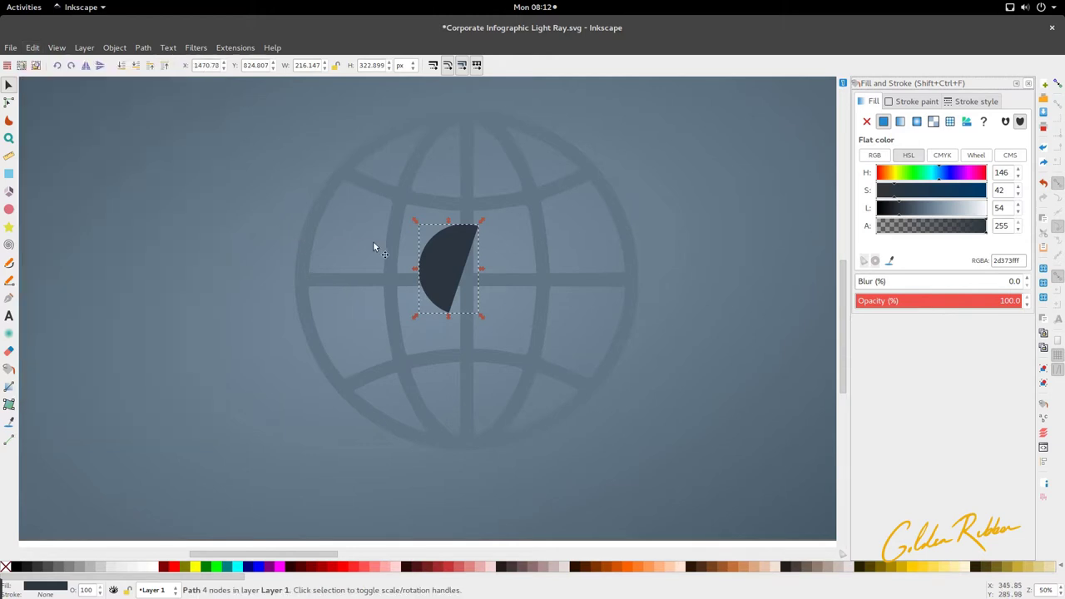
drag(419, 264, 388, 247)
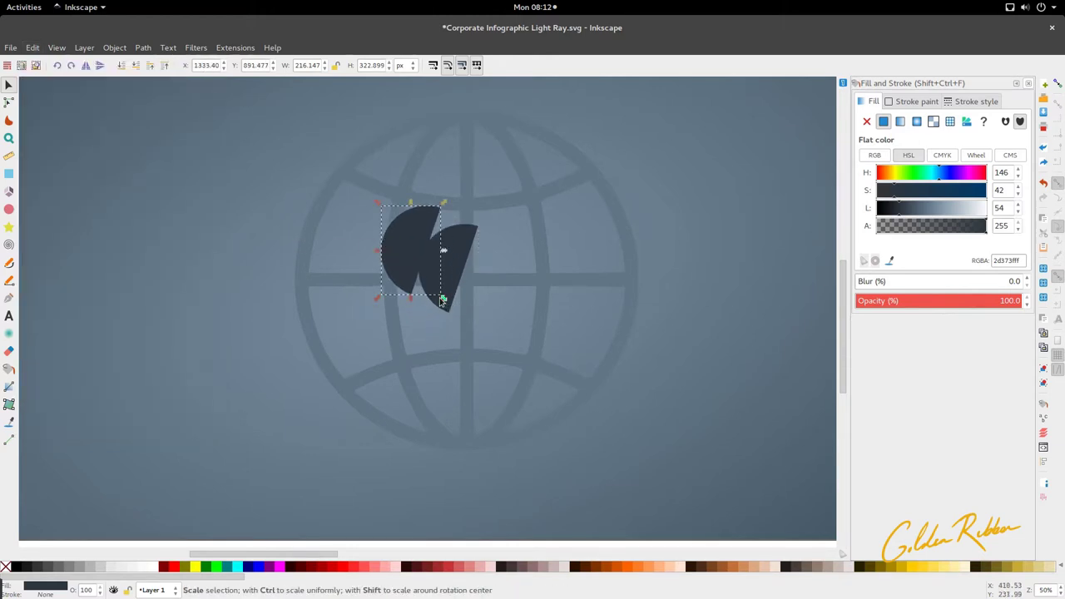
drag(441, 299, 419, 265)
click(419, 264)
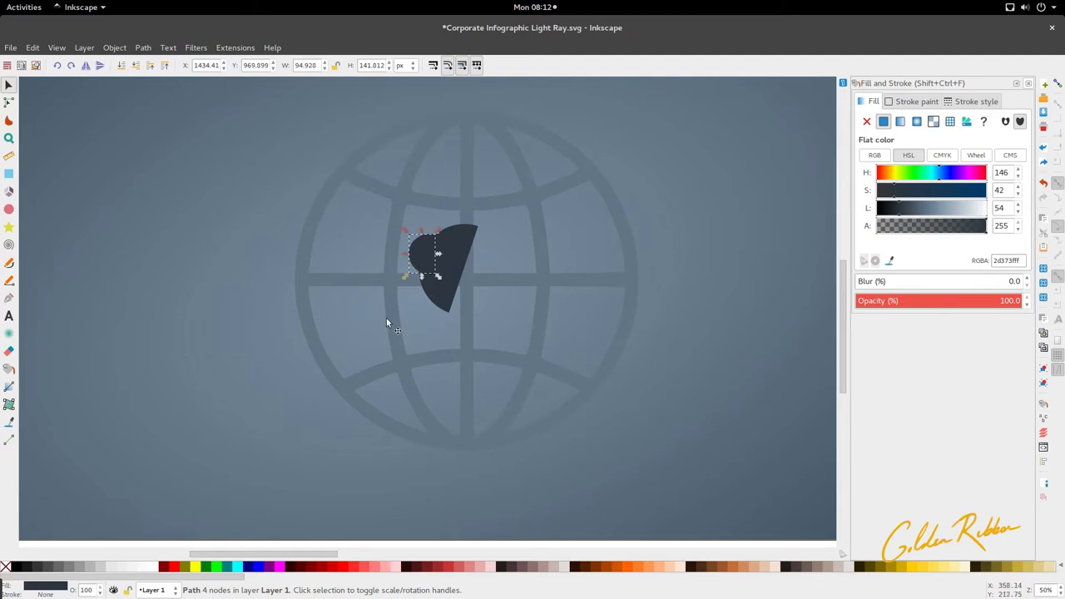
Step: Position the small half circle so it overlaps the curved left edge of the larger one
click(386, 320)
click(426, 253)
click(419, 252)
scroll(418, 252, up, 2)
drag(415, 250, 413, 255)
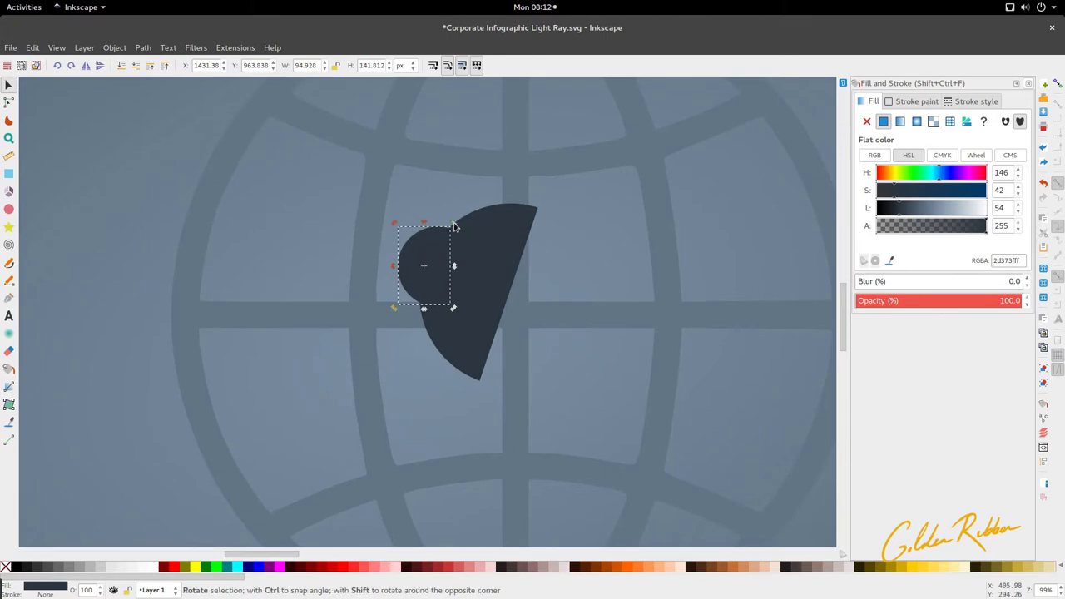
Step: Rotate the small half circle slightly and move it against the larger one's curved upper-left edge
drag(455, 226, 443, 243)
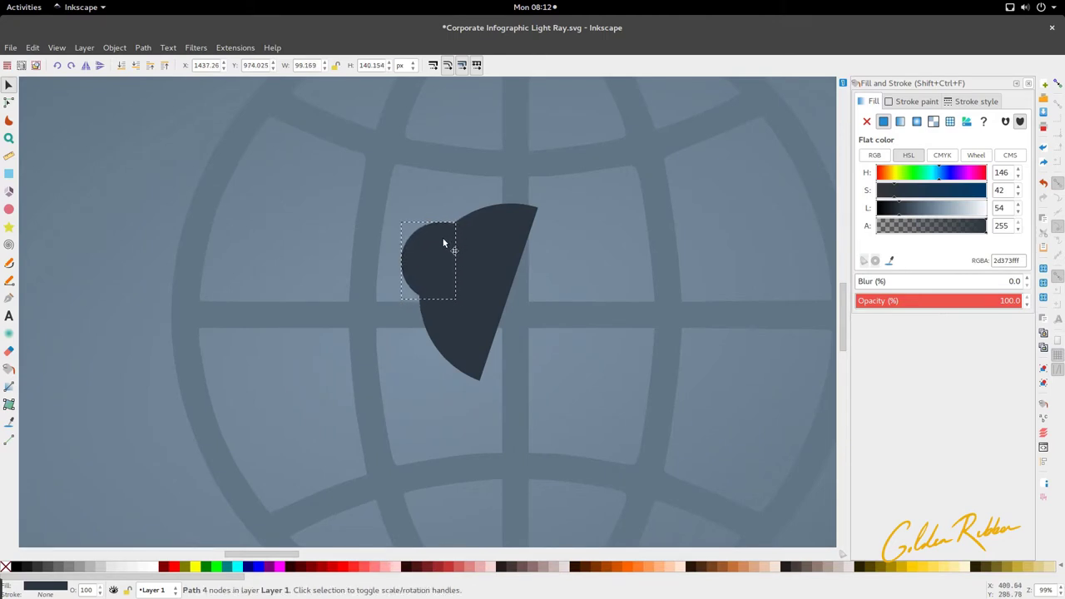
click(412, 327)
scroll(411, 327, down, 4)
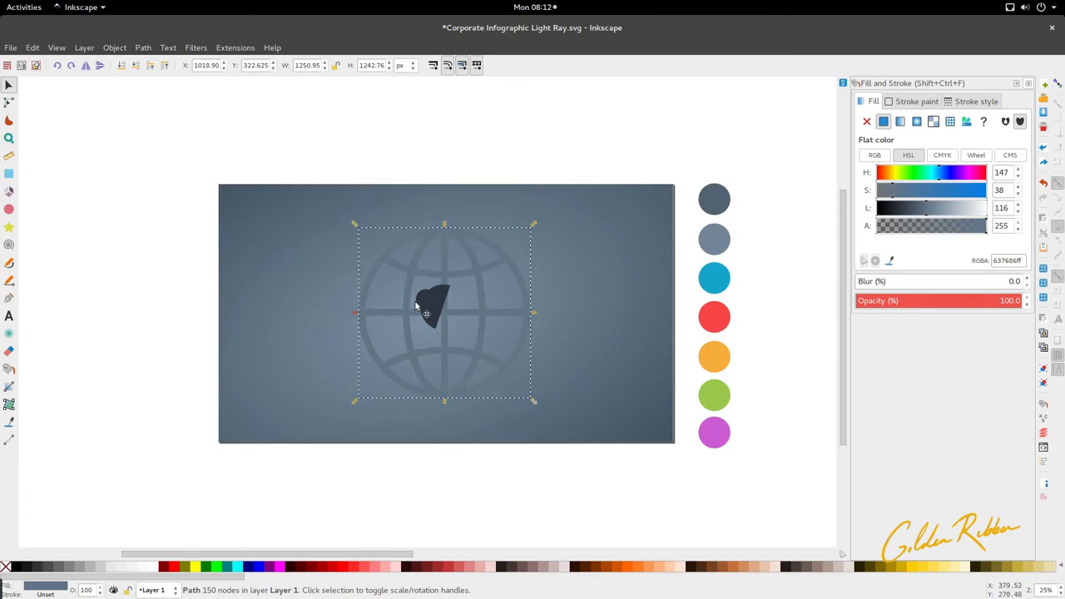
scroll(414, 304, up, 1)
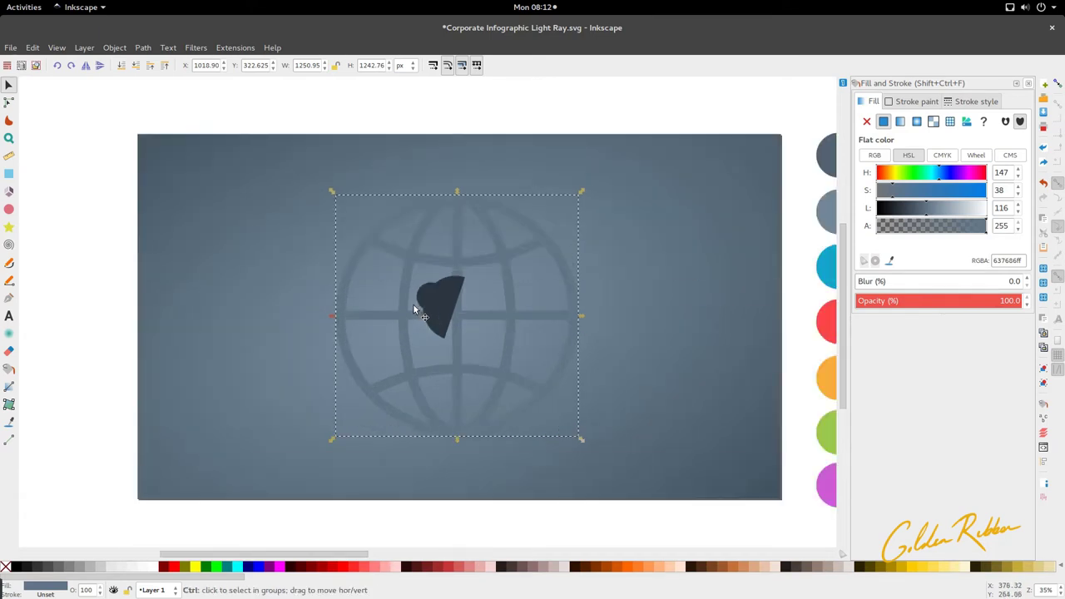
scroll(413, 304, up, 2)
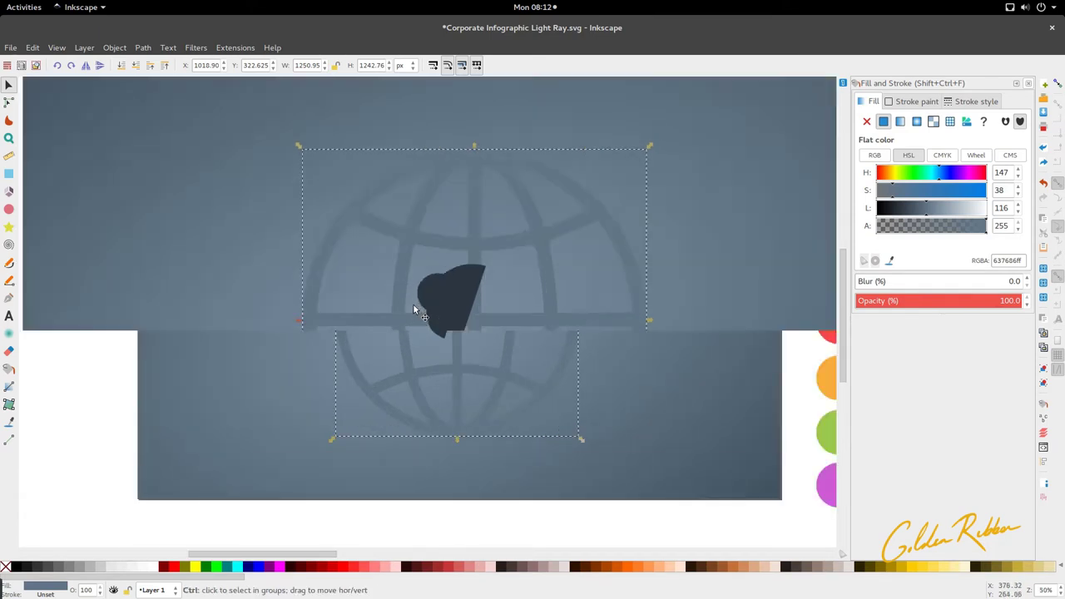
Step: Draw a dark circle about 183 px wide over the globe's lower left and scale a concentric duplicate to 140 px
click(8, 208)
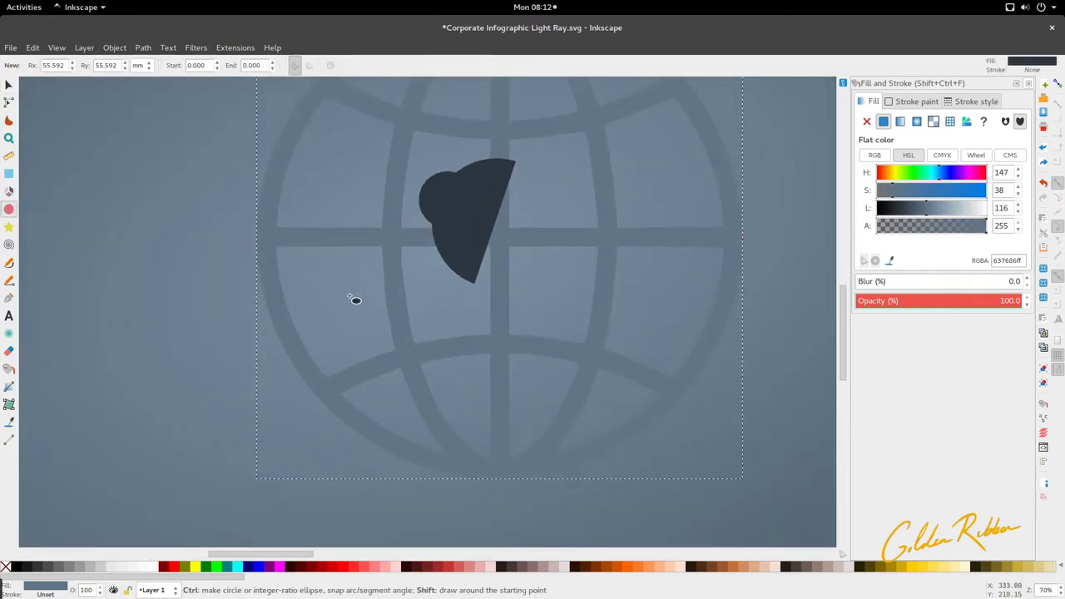
drag(348, 296, 361, 329)
key(s)
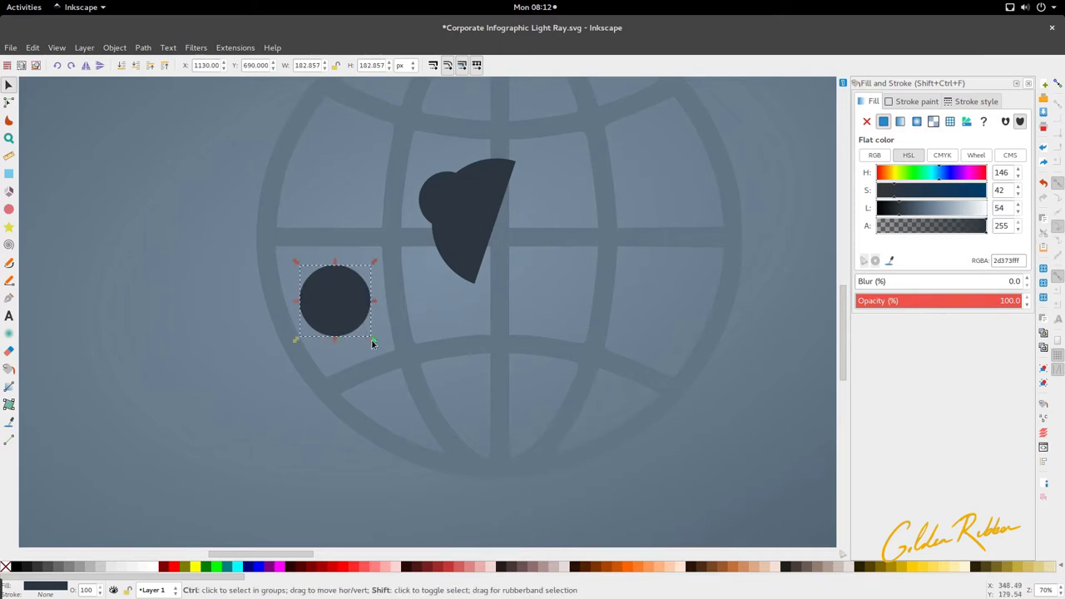
drag(371, 344, 363, 332)
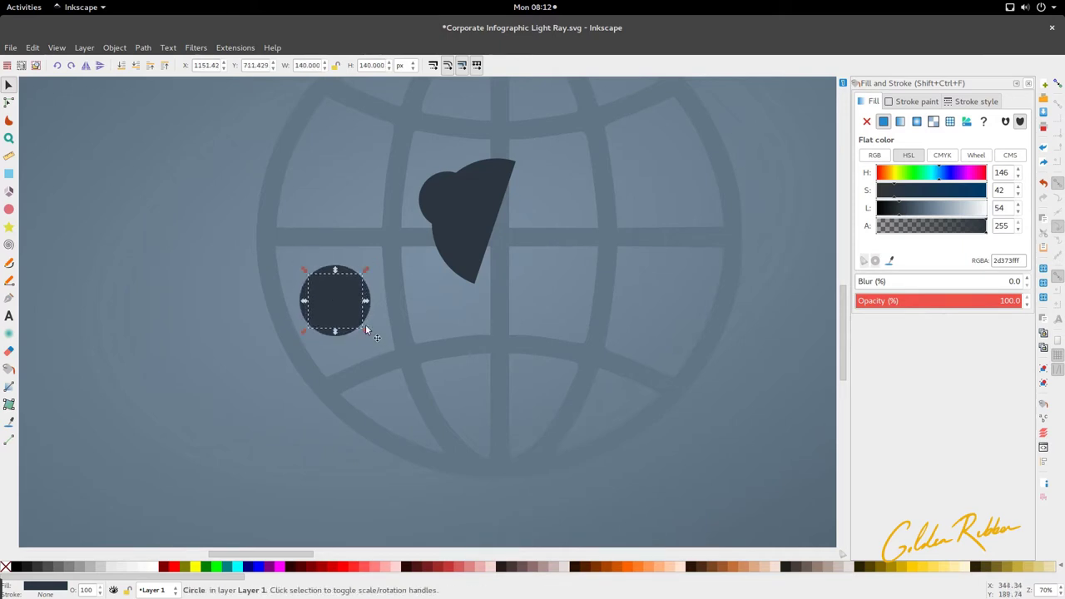
Step: Fill the inner circle with the orange #f8ae3e sampled from the palette and fine-tune its size inside the dark circle
scroll(367, 311, down, 3)
key(d)
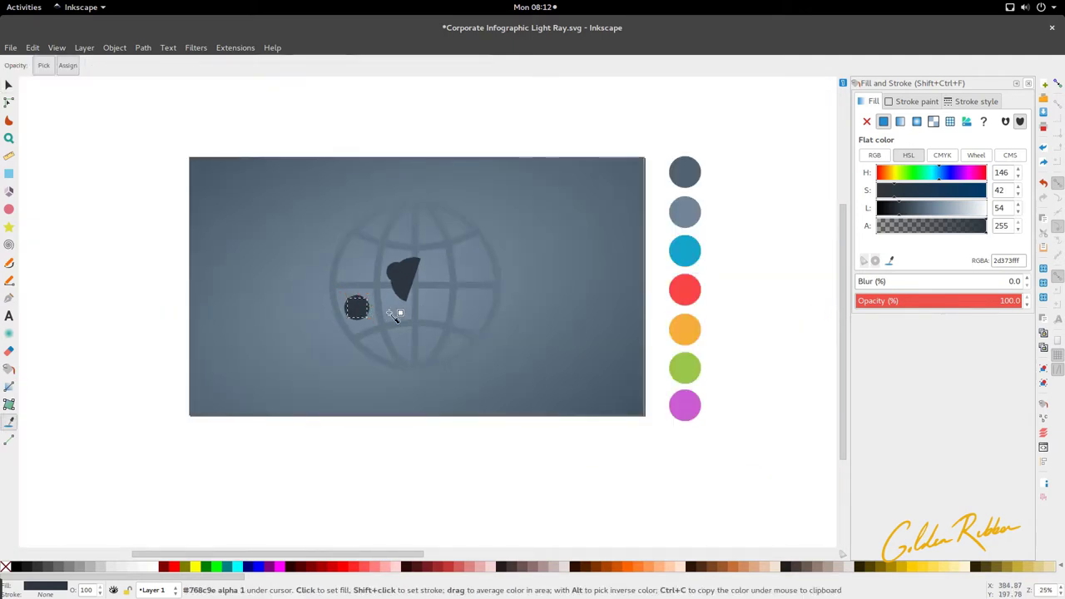
click(687, 337)
key(s)
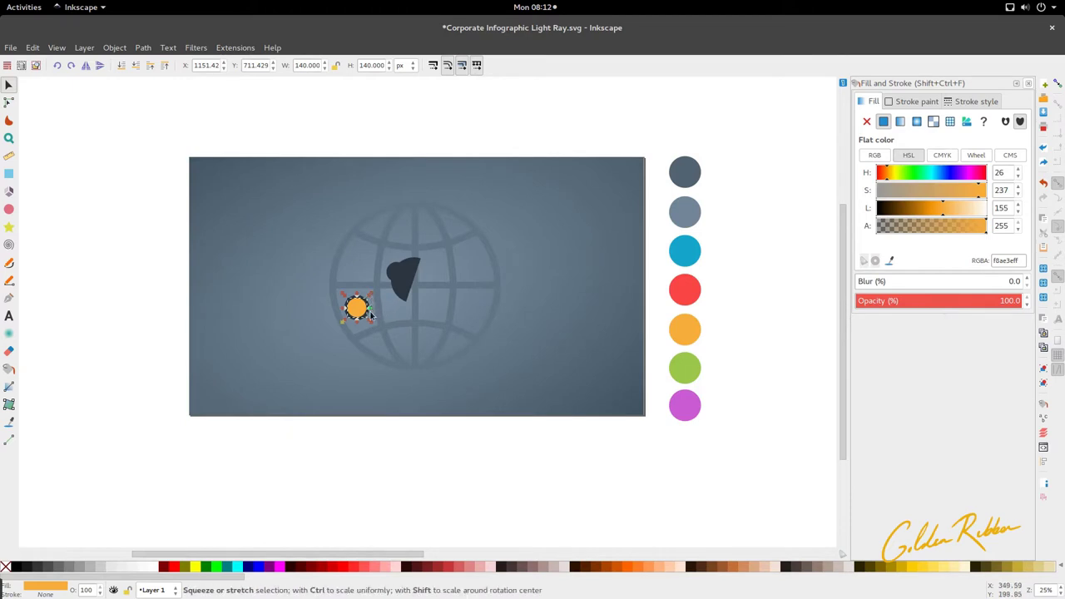
scroll(366, 329, up, 2)
drag(375, 317, 372, 329)
scroll(372, 331, down, 1)
Step: Duplicate the large half circle, place the copy at the globe's lower edge and rotate it flat side down
click(421, 274)
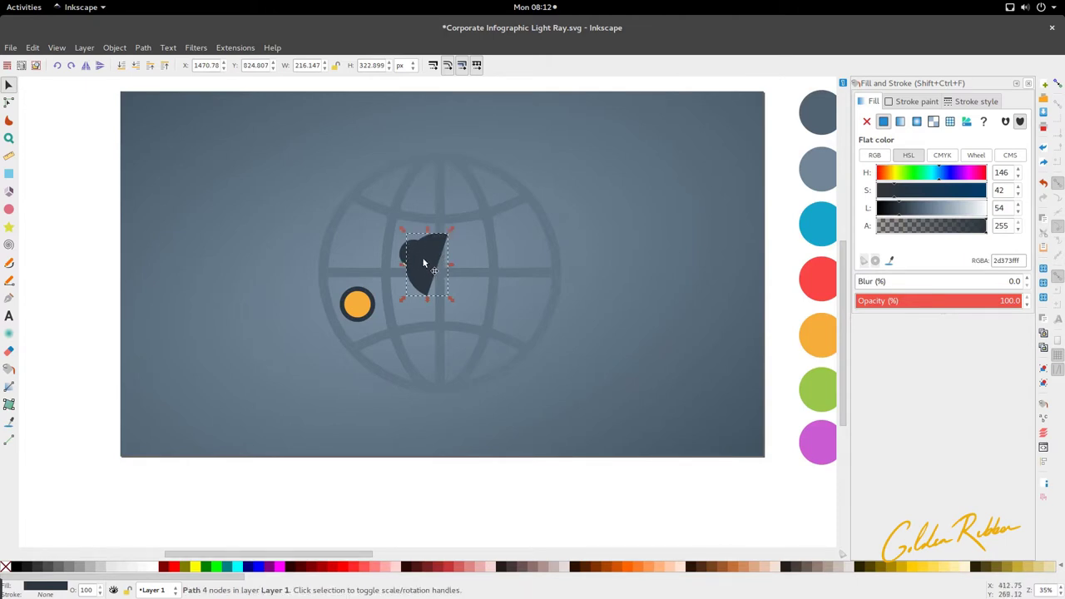
key(ctrl+d)
drag(424, 264, 396, 386)
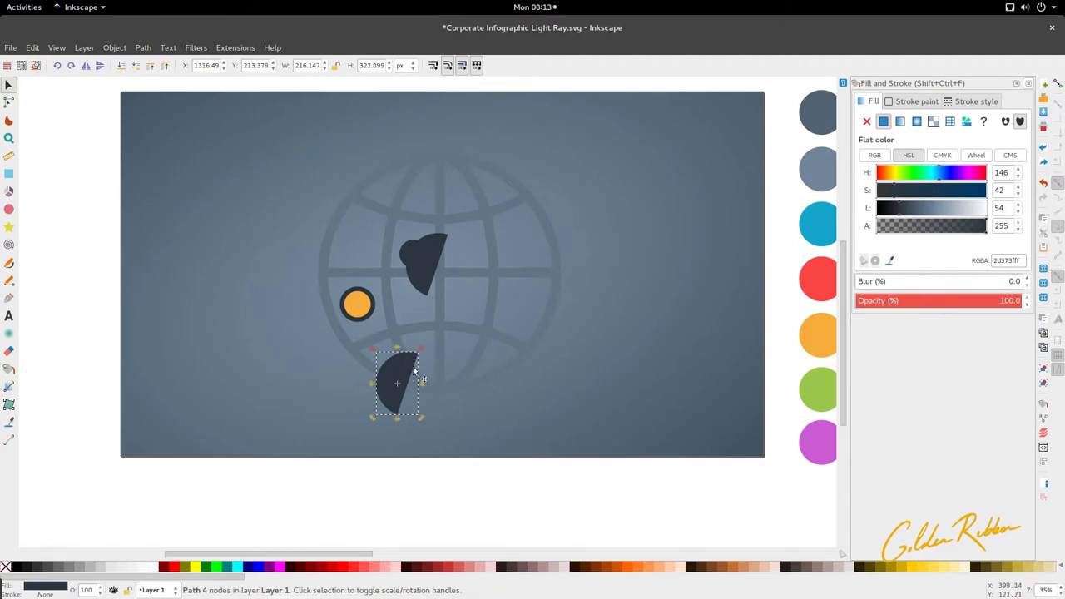
drag(422, 353, 413, 419)
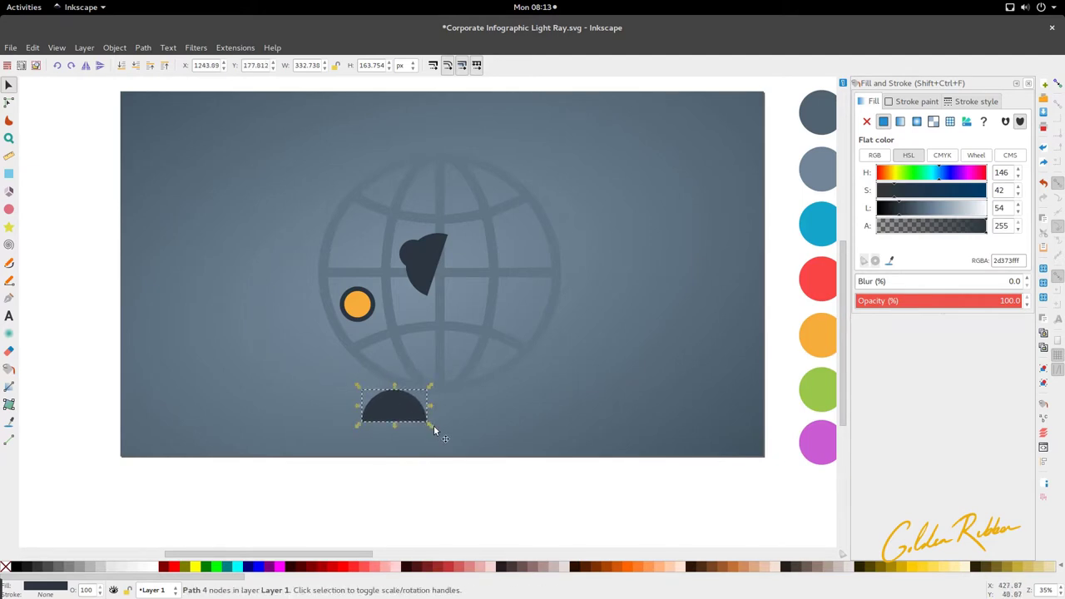
Step: Scale the lower half circle down to about 205 by 101 px
shift+click(432, 426)
shift+click(432, 426)
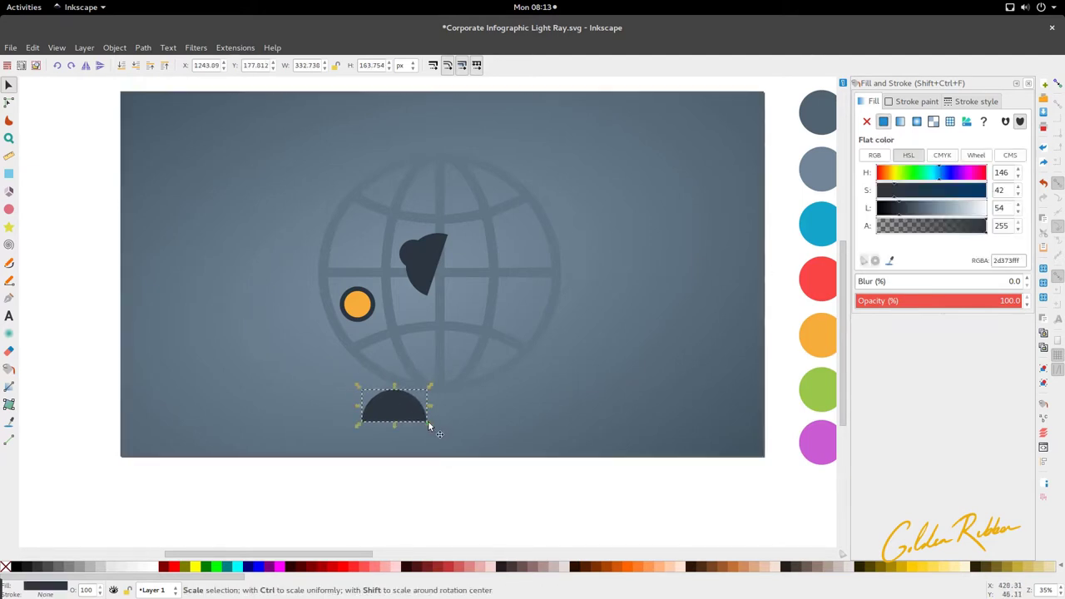
drag(429, 423, 420, 420)
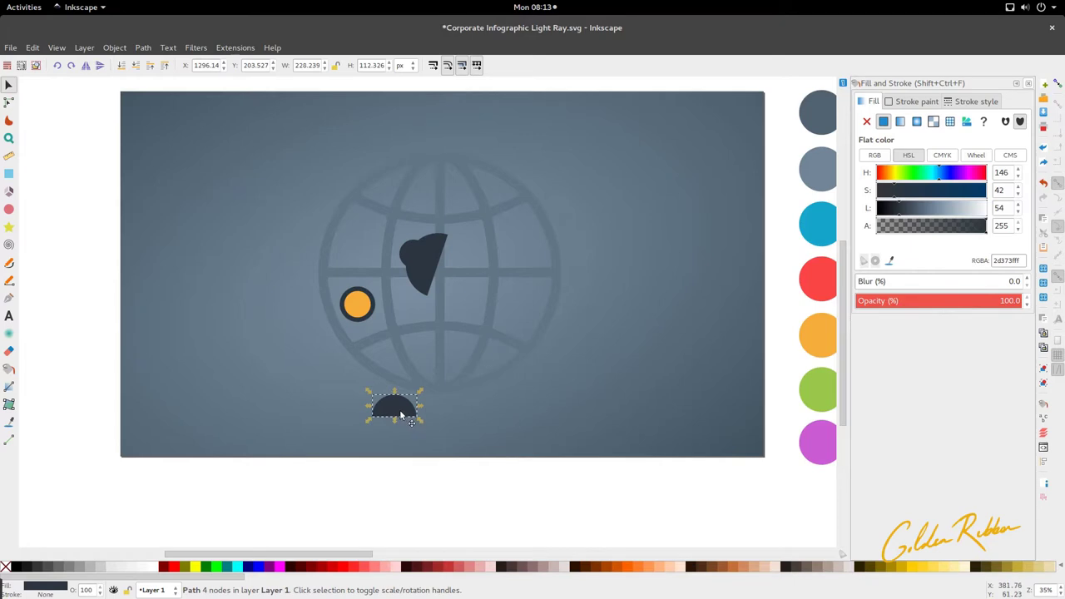
drag(419, 421, 404, 398)
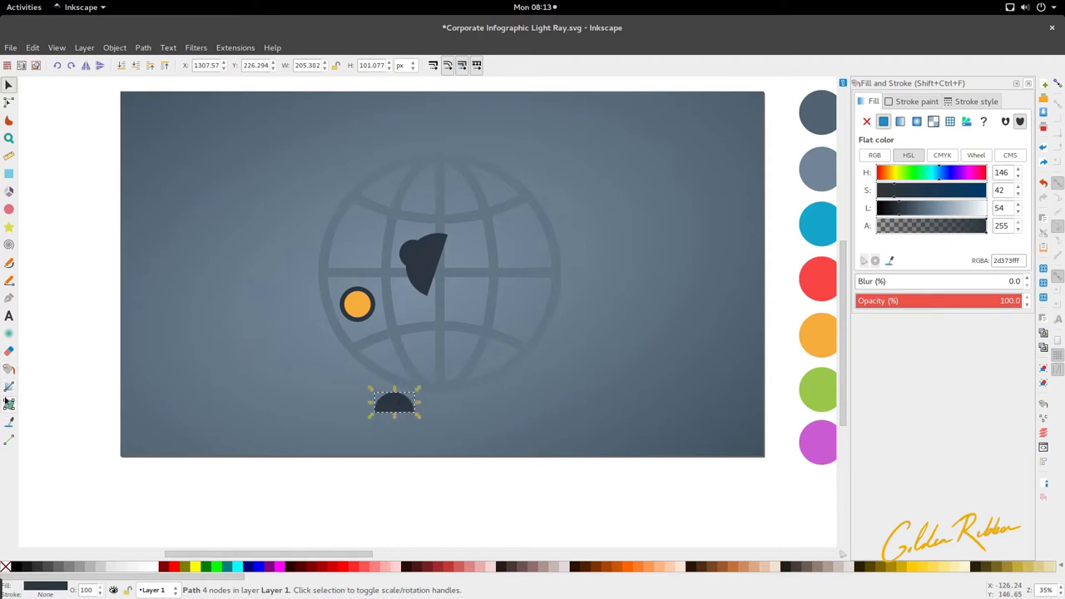
Step: Draw a straight Bezier line from the top of the lower half circle to the bottom of the ringed orange circle
click(8, 281)
ctrl+scroll(382, 426, up, 1)
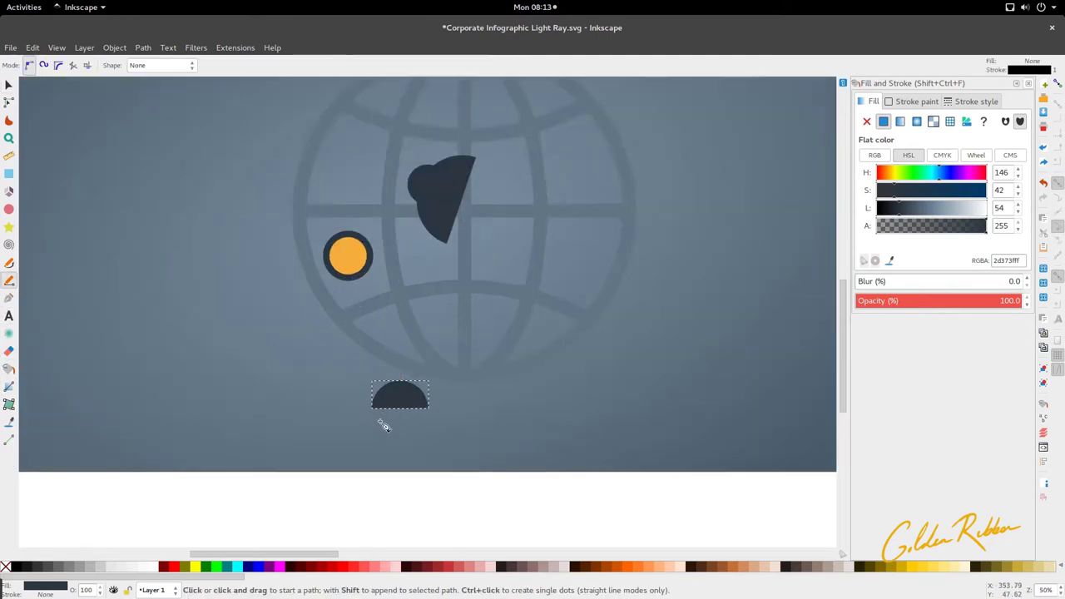
click(393, 383)
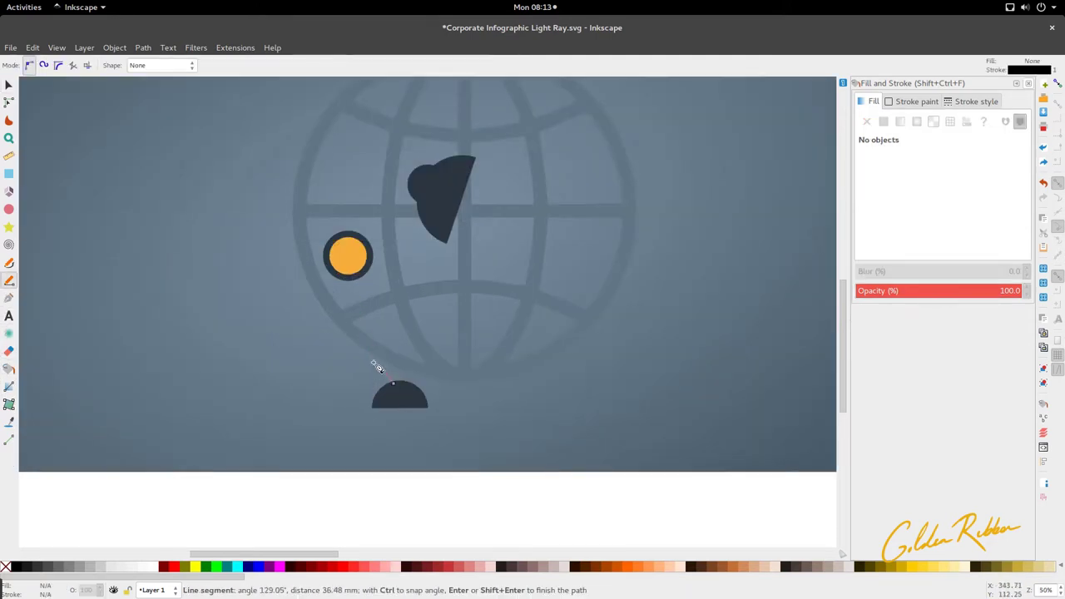
click(351, 279)
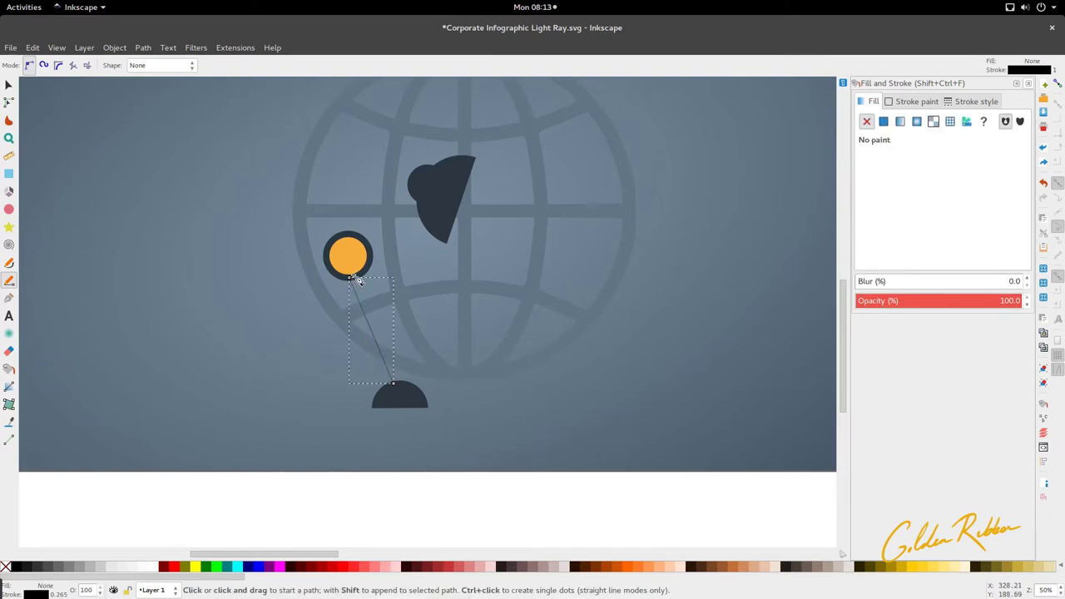
Step: Change the connecting line's stroke colour to white
key(s)
scroll(358, 294, up, 4)
scroll(358, 295, up, 2)
scroll(358, 295, down, 1)
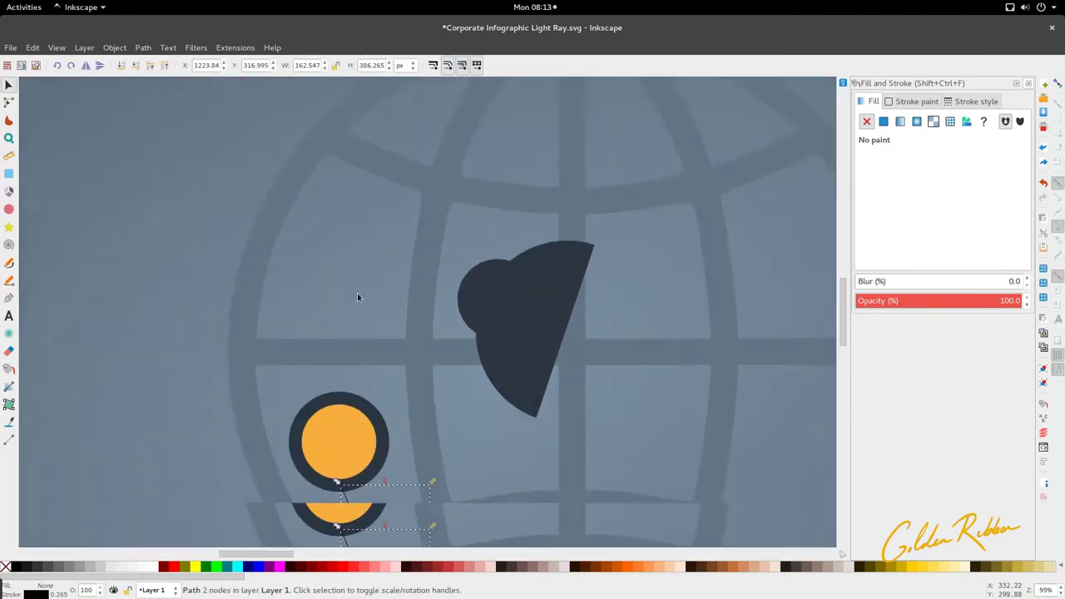
scroll(358, 297, down, 4)
key(d)
scroll(363, 305, down, 4)
scroll(368, 297, down, 2)
key(s)
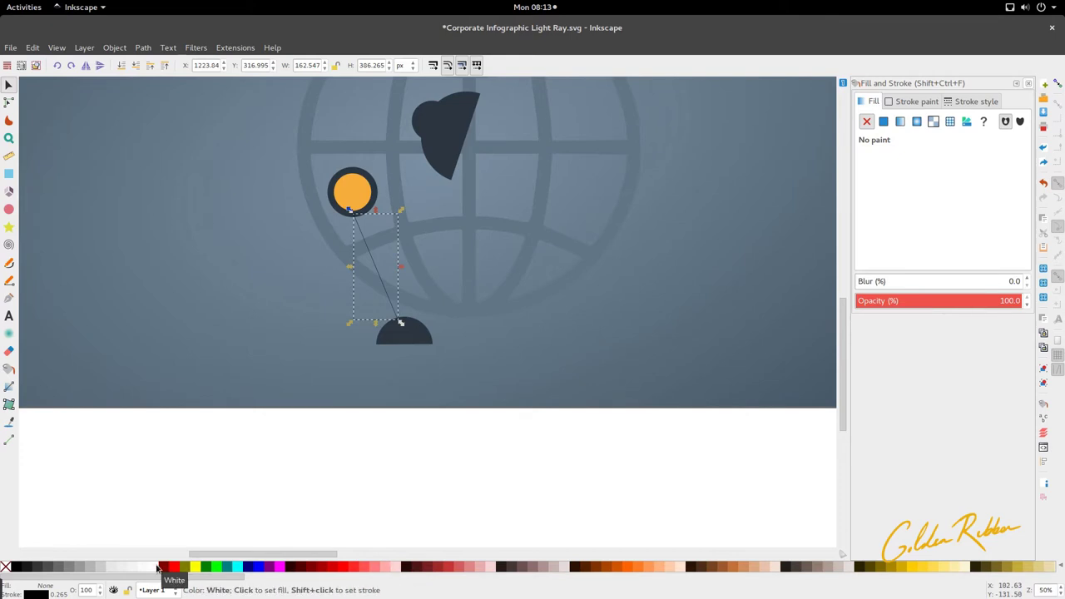
click(236, 467)
scroll(344, 308, up, 1)
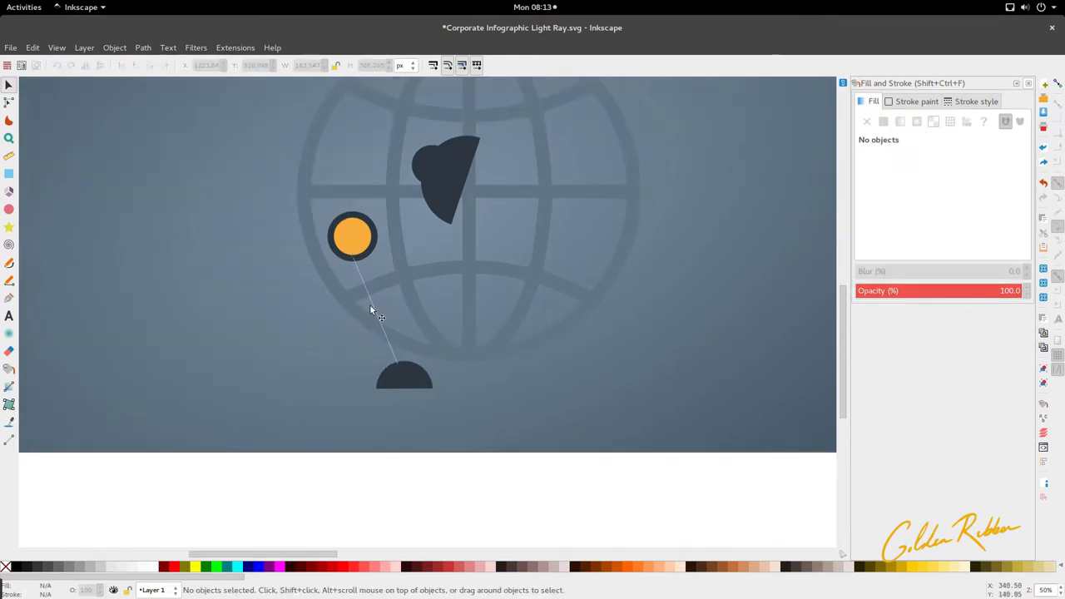
Step: Try stroke widths of 0.8 mm and 0.12 mm on the connecting line, and settle on 1.2 mm
click(371, 308)
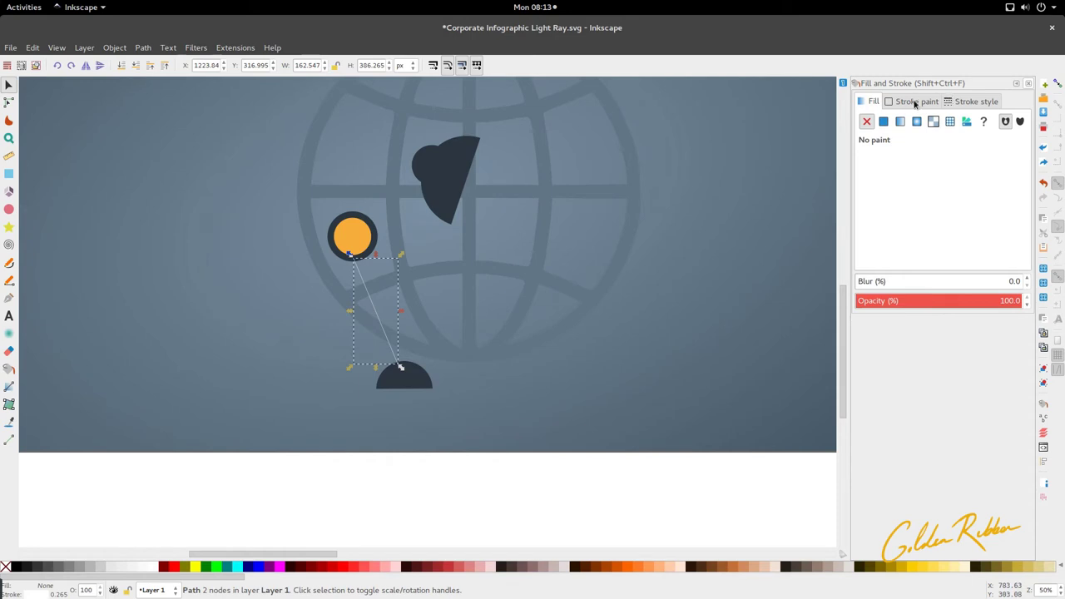
click(957, 102)
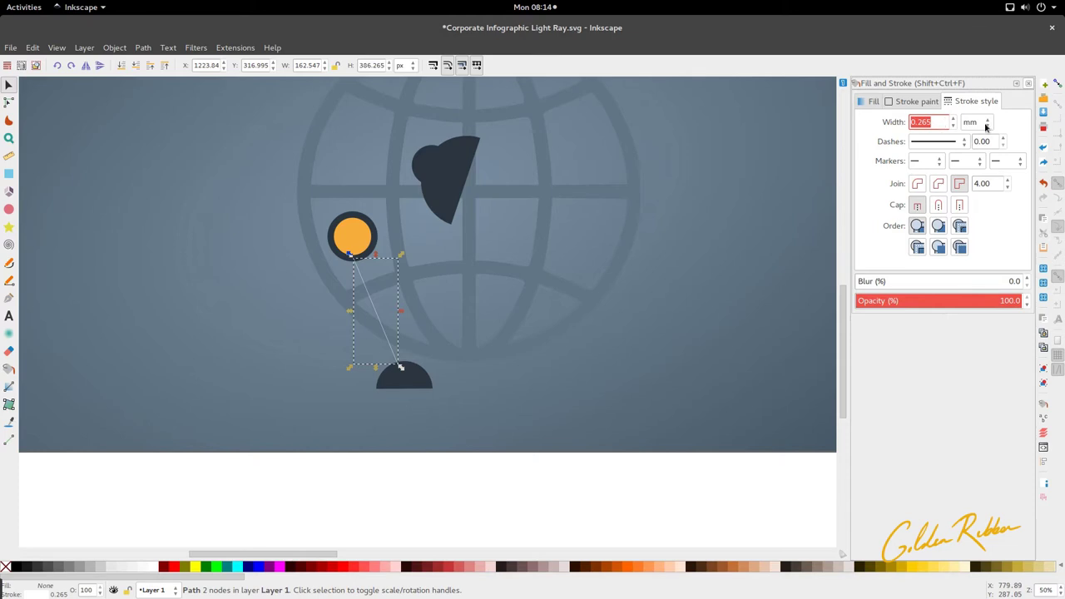
click(972, 122)
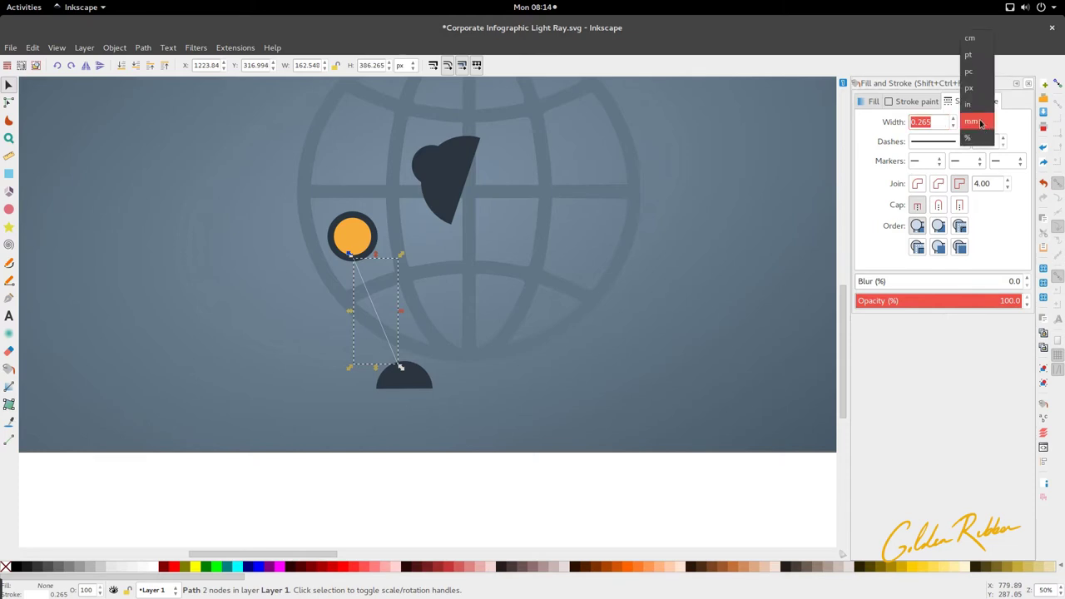
click(981, 124)
text(0)
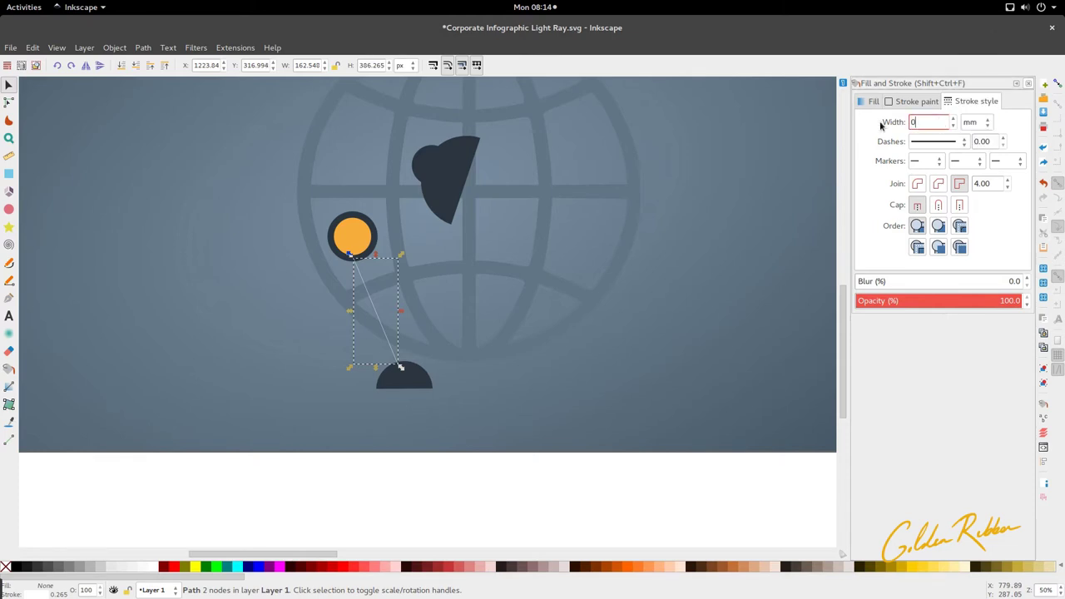
text(.8)
key(Return)
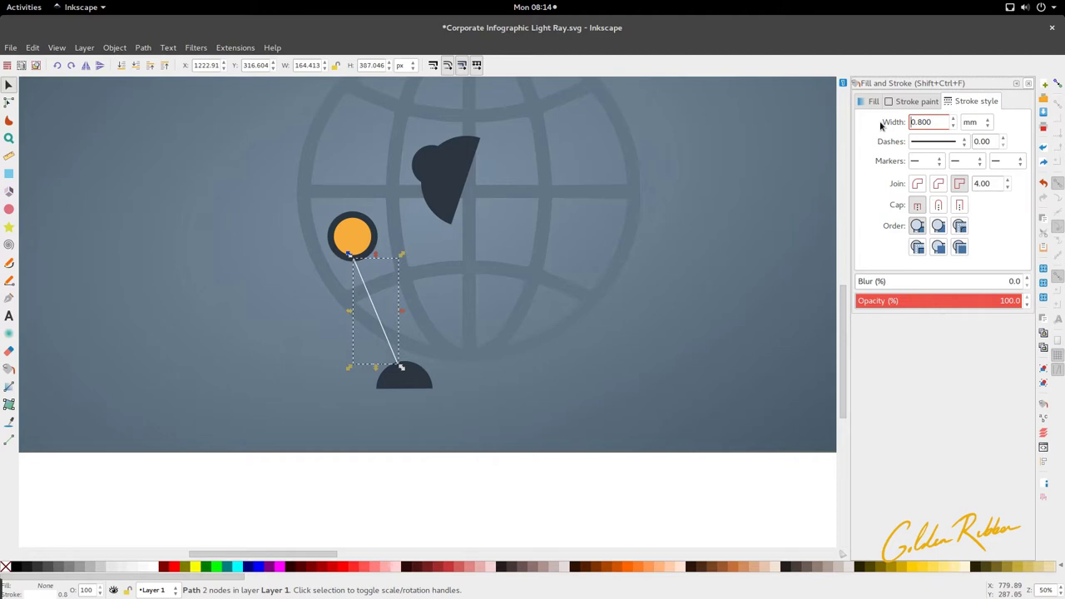
drag(937, 121, 880, 117)
text(0.12)
key(Return)
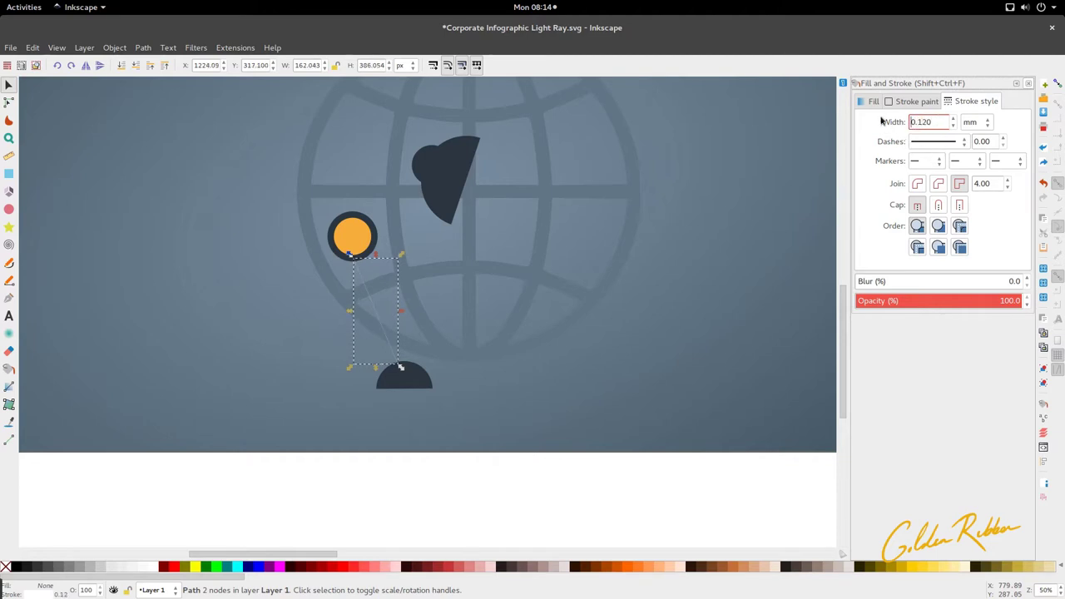
drag(943, 123, 878, 123)
text(1.2)
key(Return)
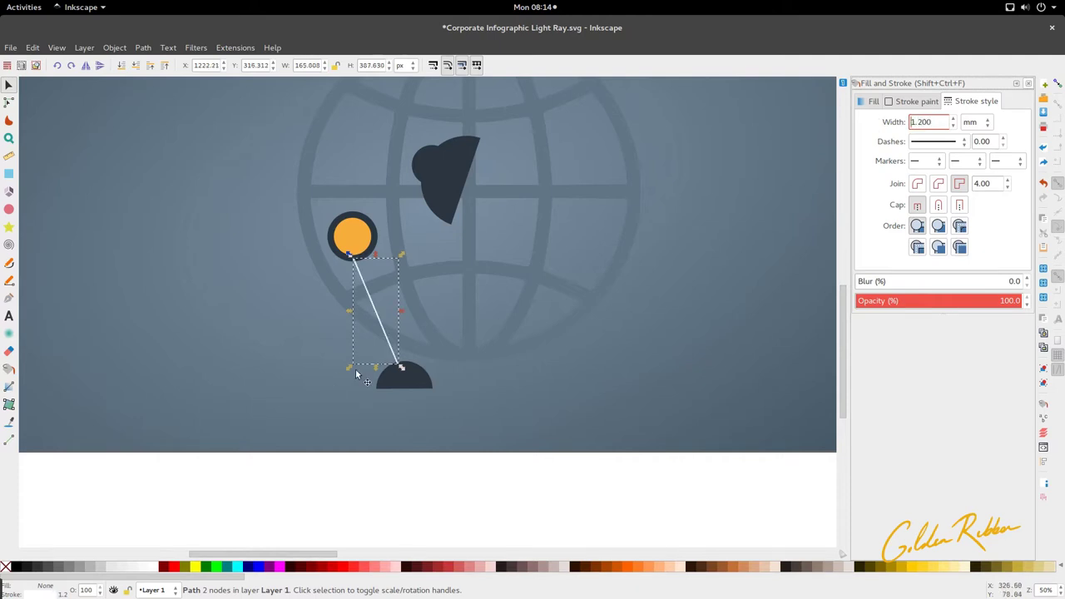
Step: Duplicate the white line and place the copy parallel, about 21 px to the right of the original
scroll(356, 368, up, 2)
key(ctrl+d)
drag(408, 289, 422, 285)
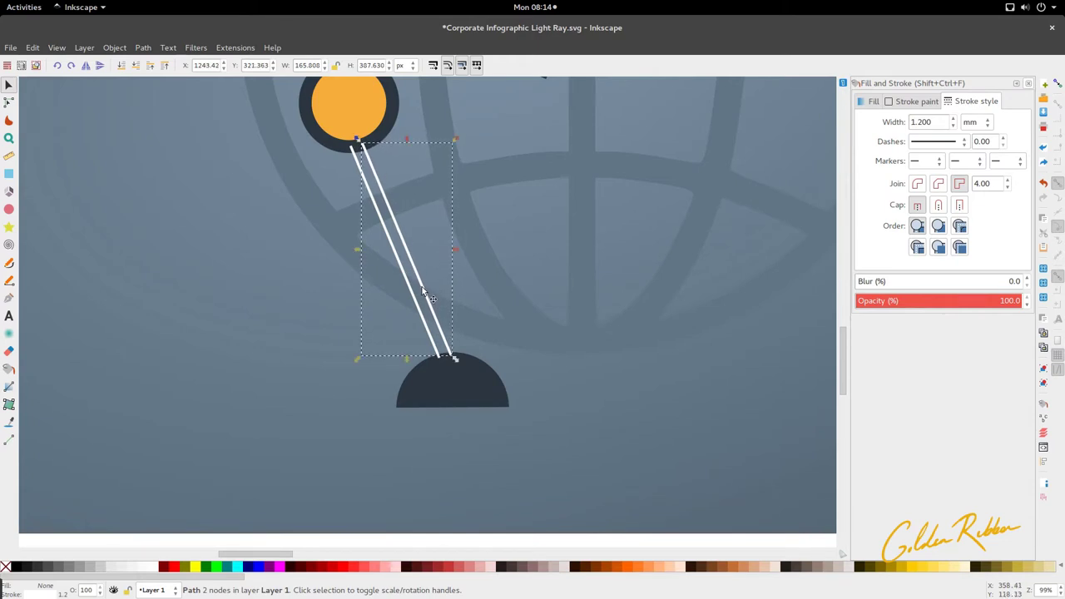
Step: Select both white lines and shift them about 9 px to the right between the orange circle and the half circle
shift+click(414, 301)
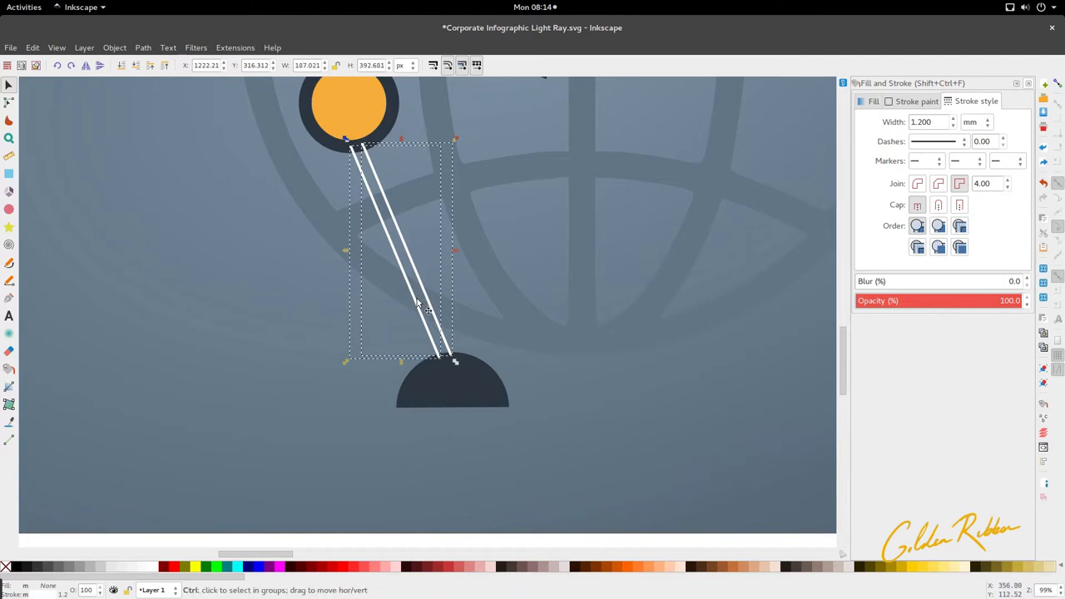
drag(409, 296, 415, 297)
key(alt+Left)
key(alt+Up)
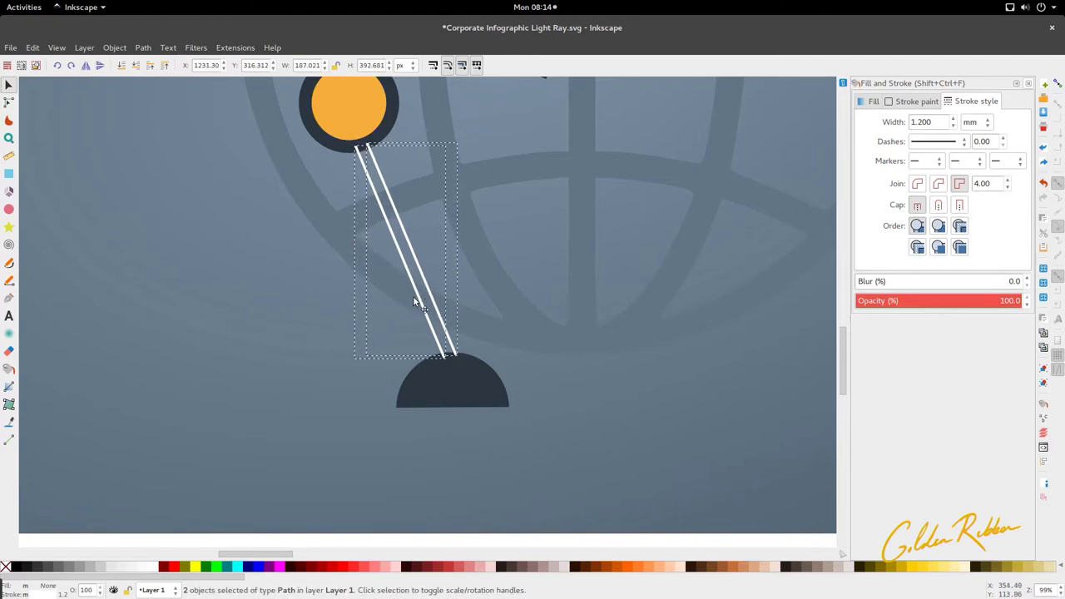
Step: Group the two parallel white lines
scroll(414, 298, up, 3)
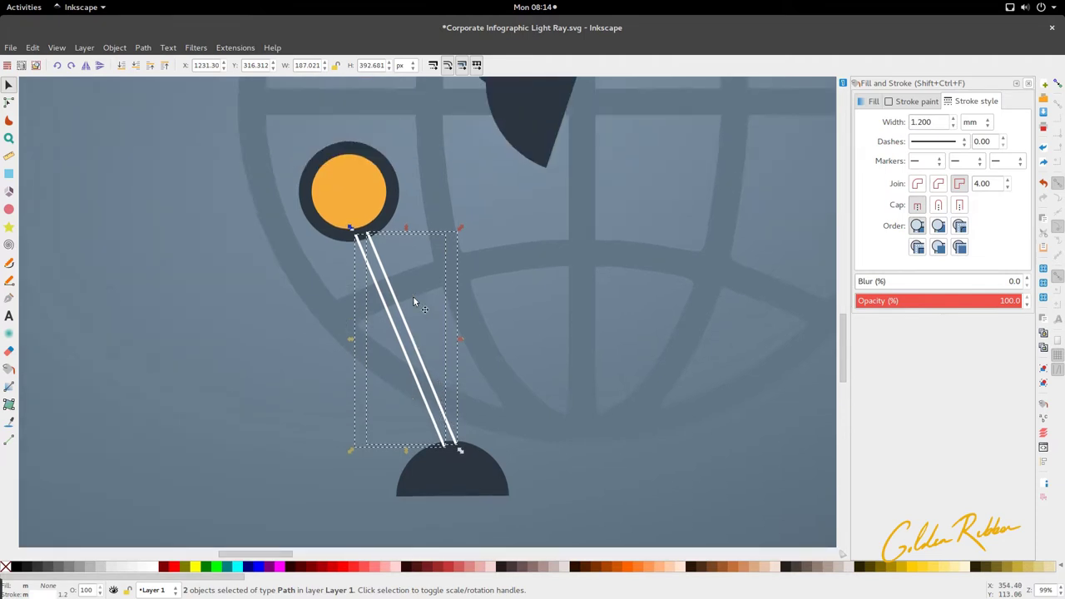
scroll(413, 297, down, 3)
scroll(414, 301, up, 2)
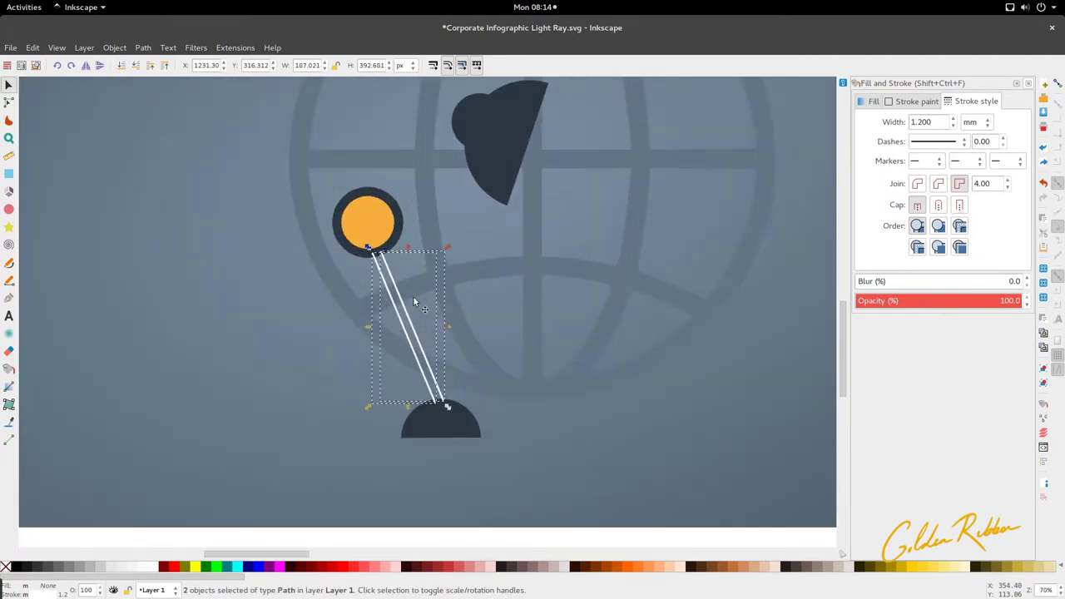
click(128, 50)
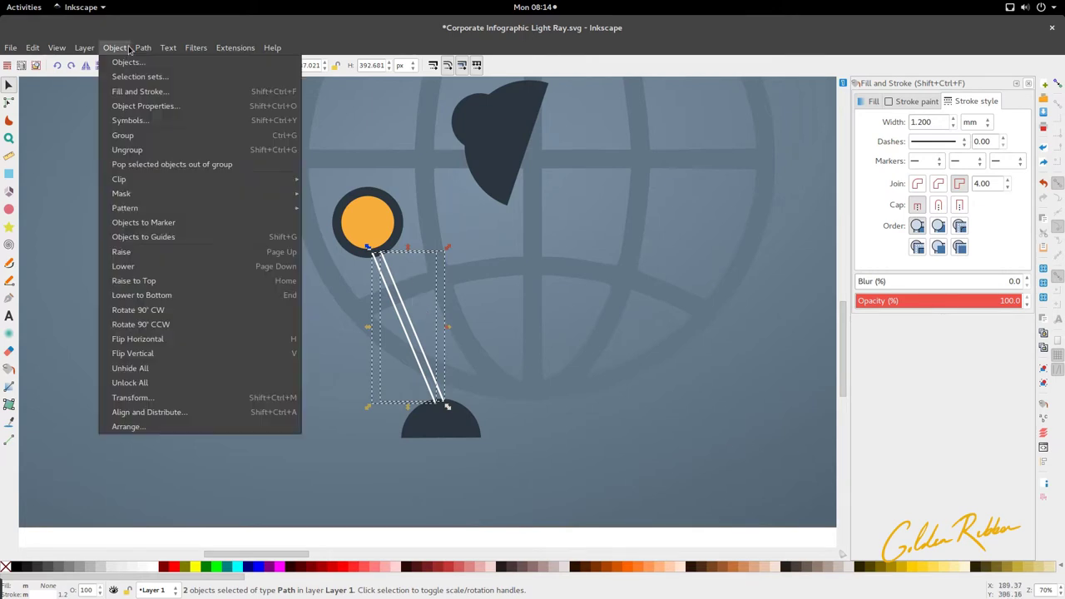
click(137, 135)
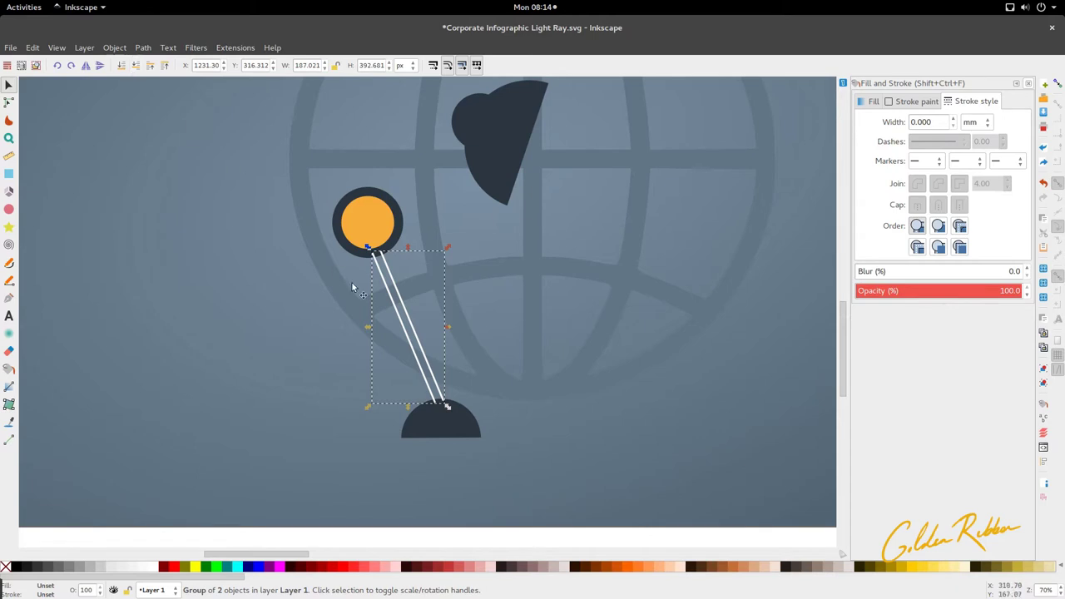
Step: Lower the grouped white lines in the stacking order, behind the orange circle's dark ring and the dark half circle
click(133, 68)
click(133, 69)
scroll(526, 412, up, 1)
Step: Shift the dark half circle beneath the white lines about 2 px to the right
click(464, 417)
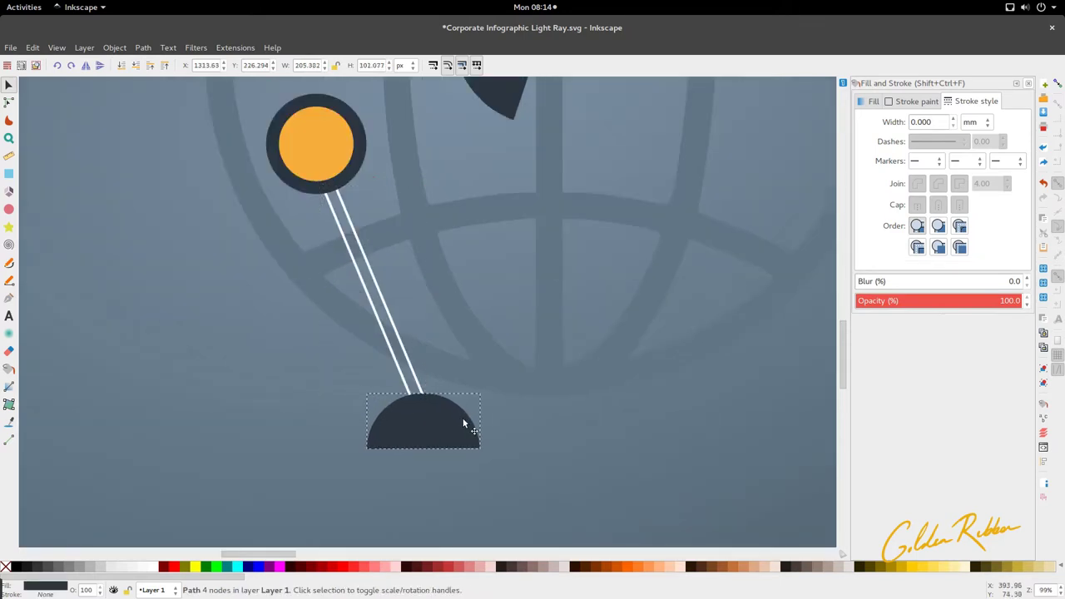
key(Page_Down)
scroll(408, 391, down, 2)
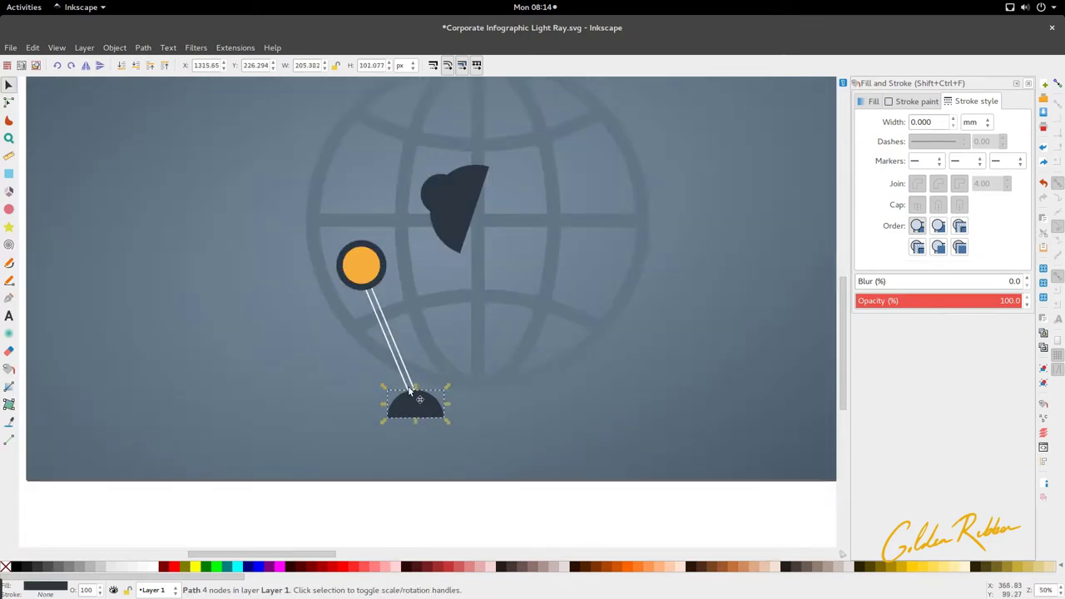
scroll(410, 391, up, 1)
scroll(359, 325, up, 1)
scroll(359, 325, down, 1)
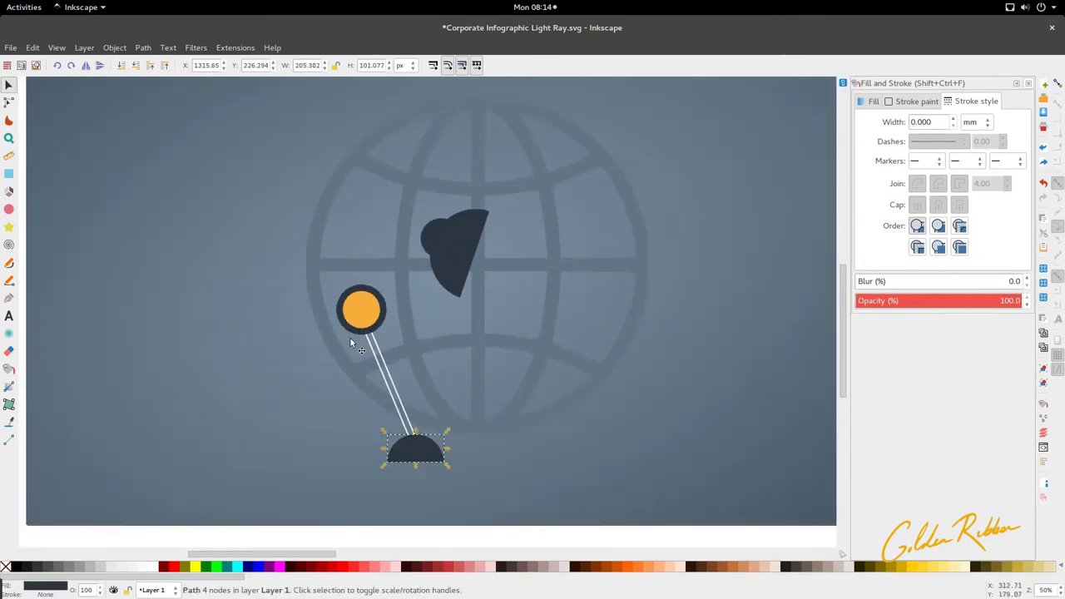
Step: Duplicate the grouped white lines and place the copy straight above the original, about 384 px higher
click(376, 361)
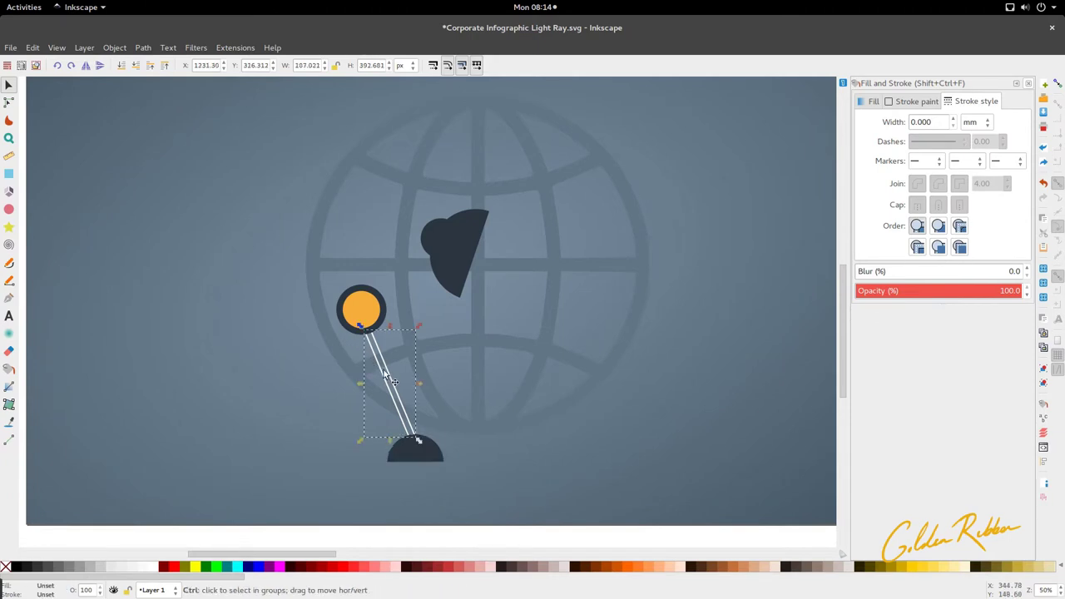
key(ctrl+d)
drag(395, 389, 399, 282)
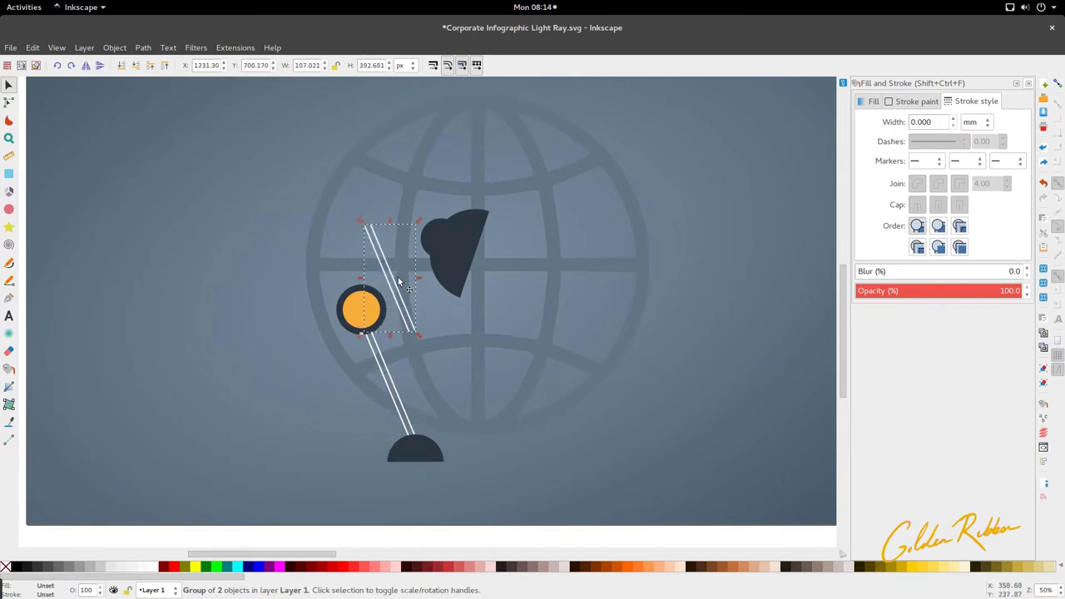
Step: Rotate and position the copied line group so it runs diagonally from the orange circle up to the dark head shape
click(395, 279)
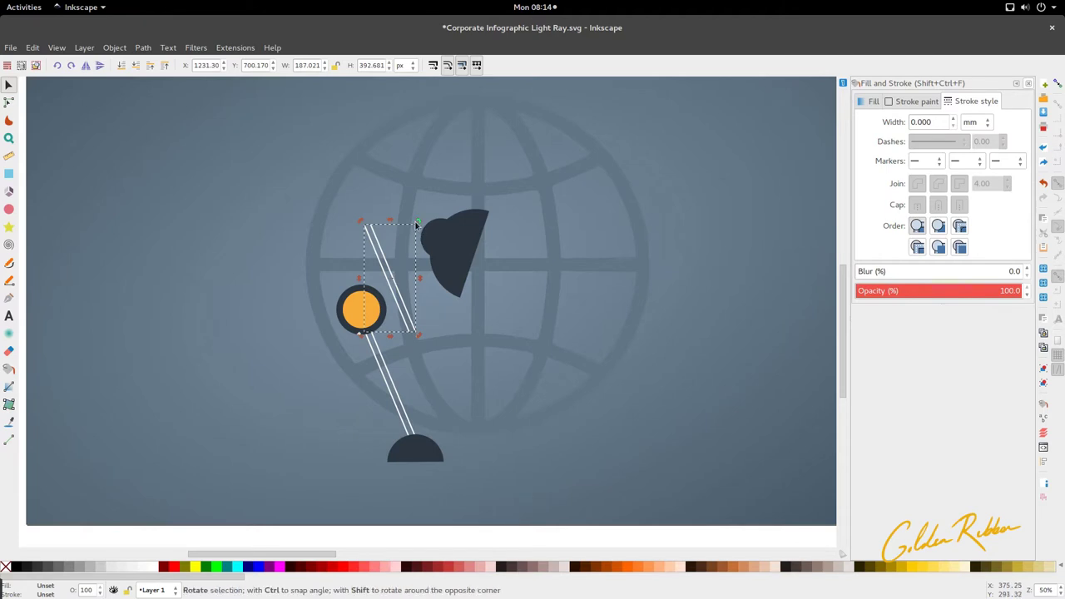
drag(419, 223, 453, 283)
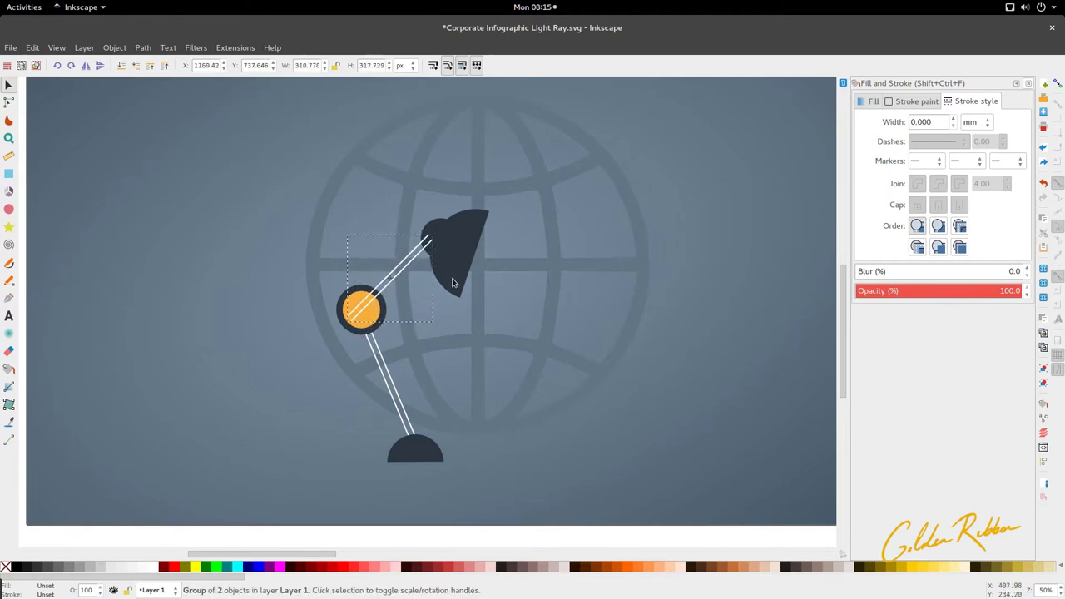
scroll(386, 283, up, 2)
drag(388, 290, 411, 279)
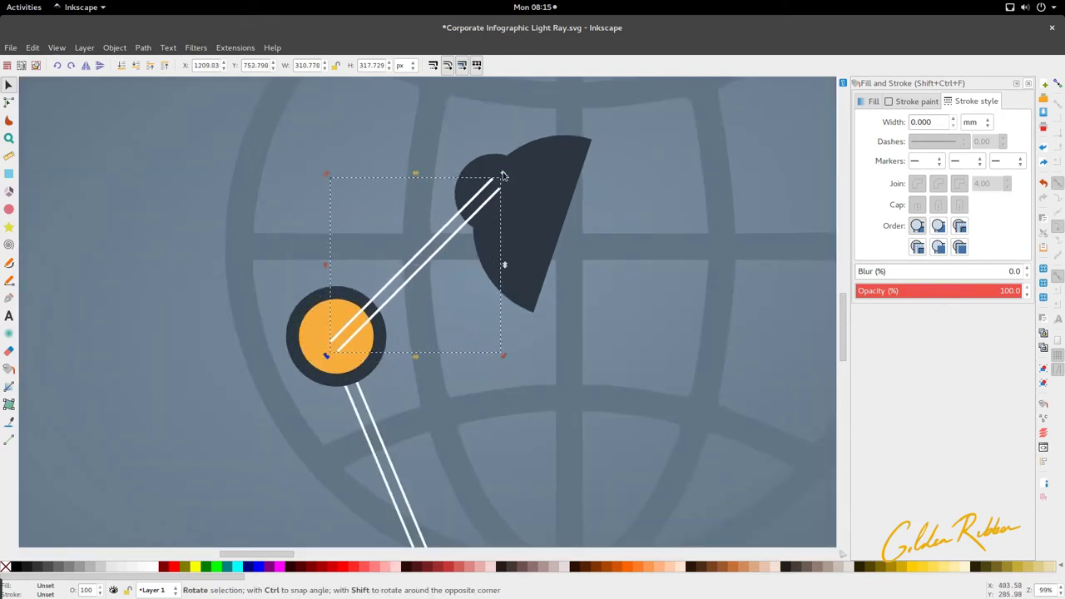
drag(503, 174, 495, 175)
drag(465, 218, 460, 214)
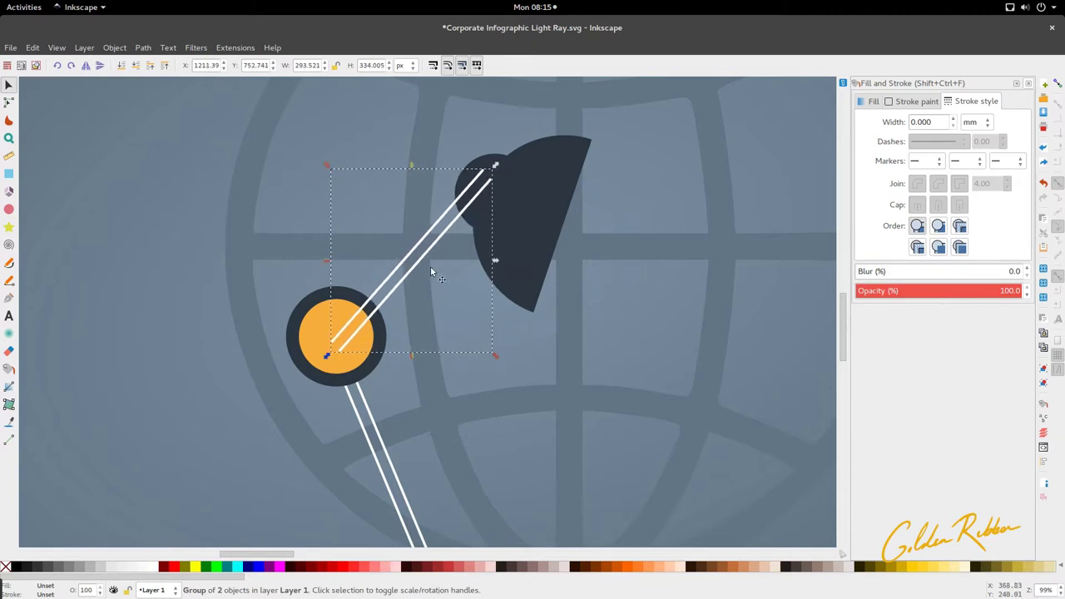
Step: Move the lower end nodes of both upper lines onto the dark ring, clear of the orange circle's centre
double_click(377, 308)
double_click(377, 309)
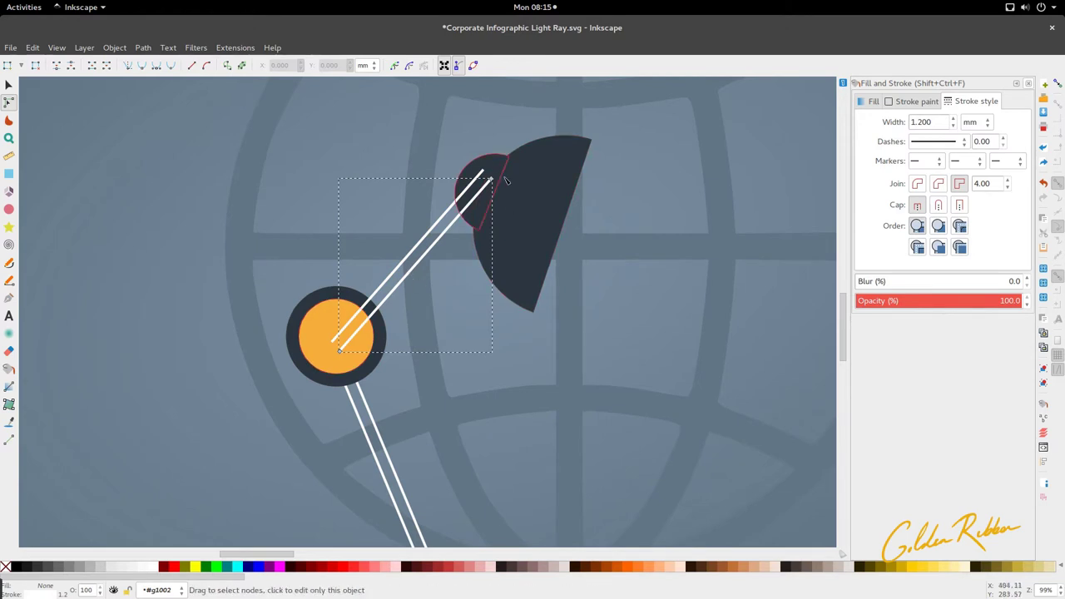
shift+click(408, 259)
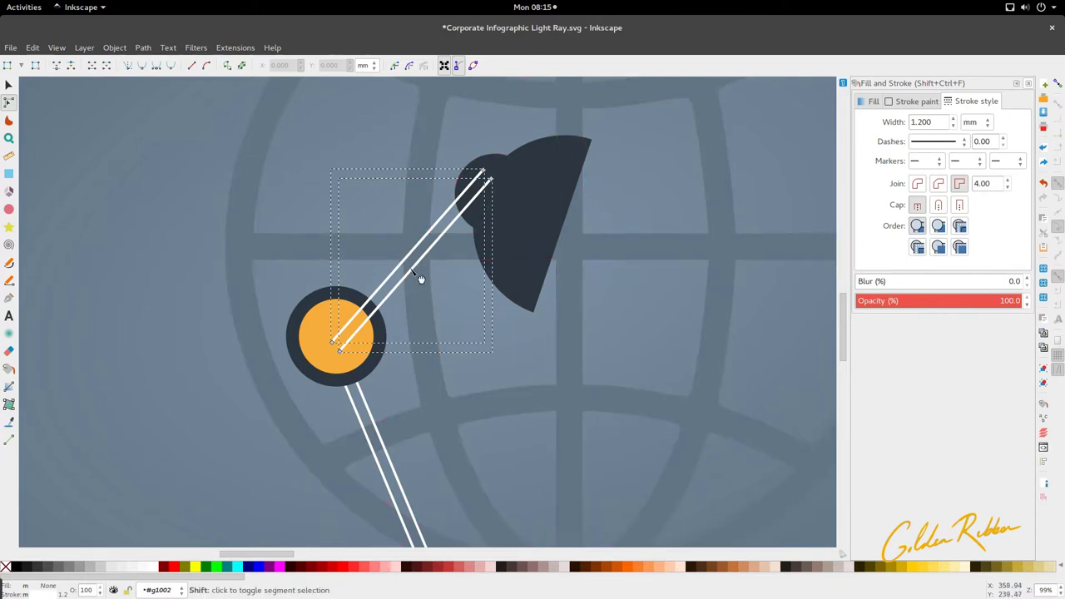
ctrl+scroll(354, 371, up, 2)
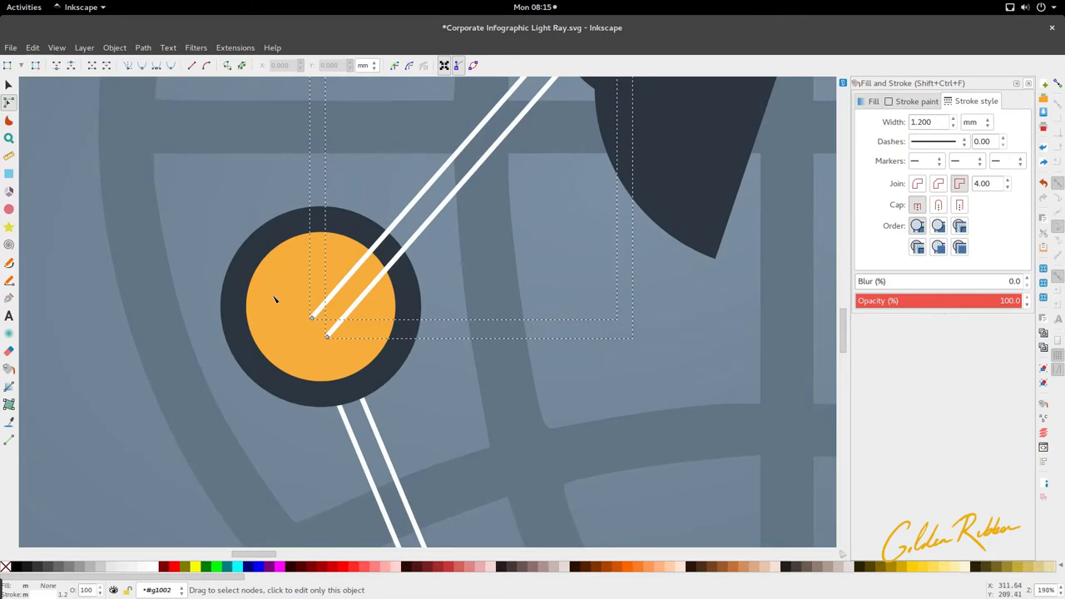
drag(274, 296, 393, 259)
scroll(383, 300, up, 6)
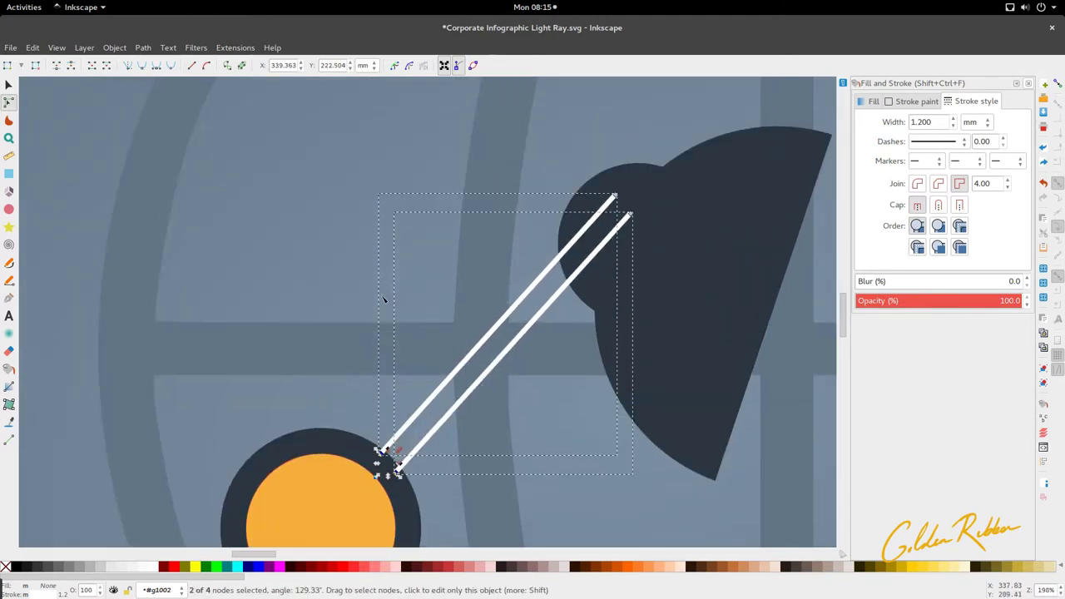
scroll(383, 300, down, 3)
scroll(388, 333, up, 3)
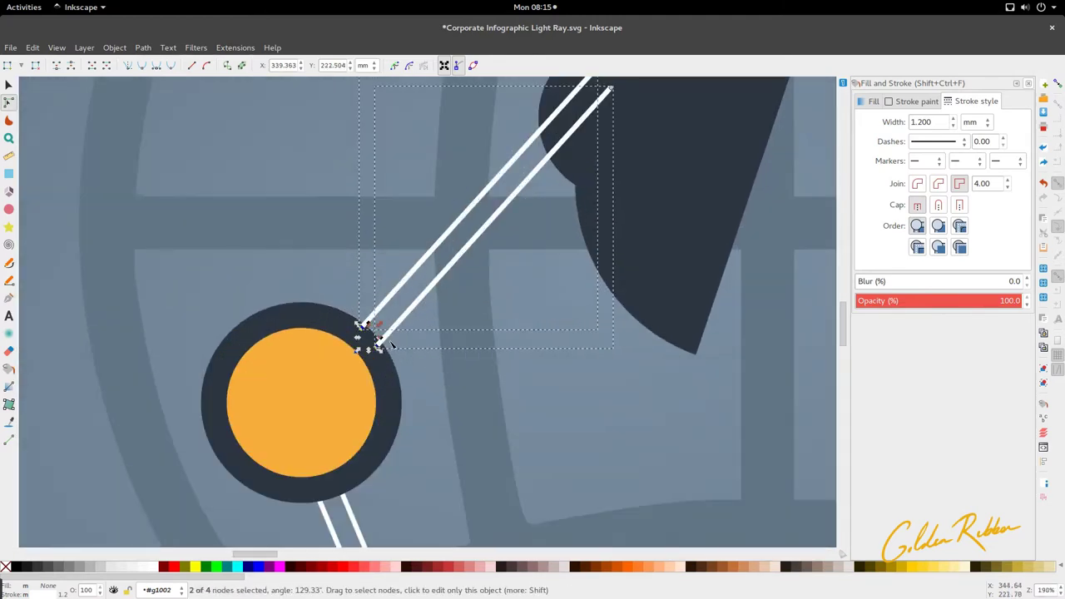
mouse_move(370, 338)
mouse_down()
mouse_move(400, 324)
mouse_move(378, 337)
mouse_up()
key(s)
key(2)
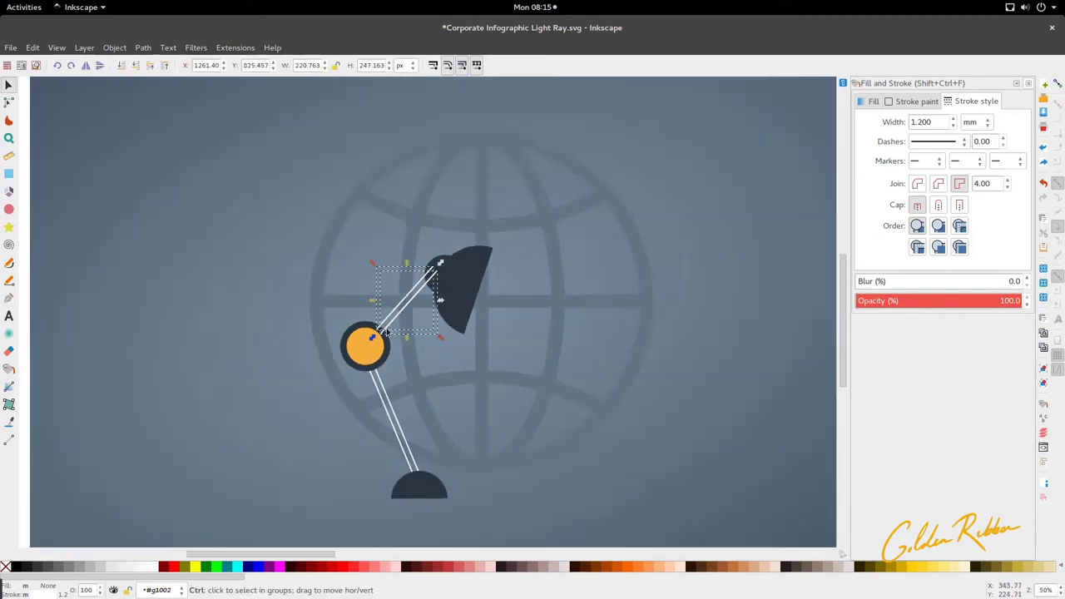
Step: Lower the upper line group in the stacking order until it sits behind the dark head shape and the ring
click(134, 68)
click(134, 68)
click(133, 68)
click(185, 195)
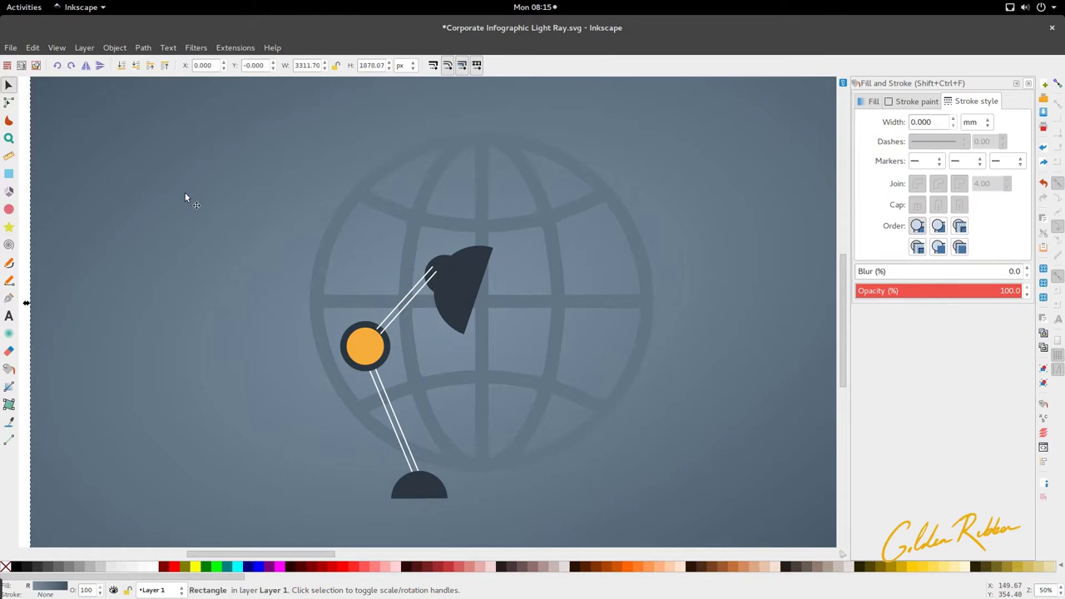
click(410, 306)
click(134, 66)
click(134, 66)
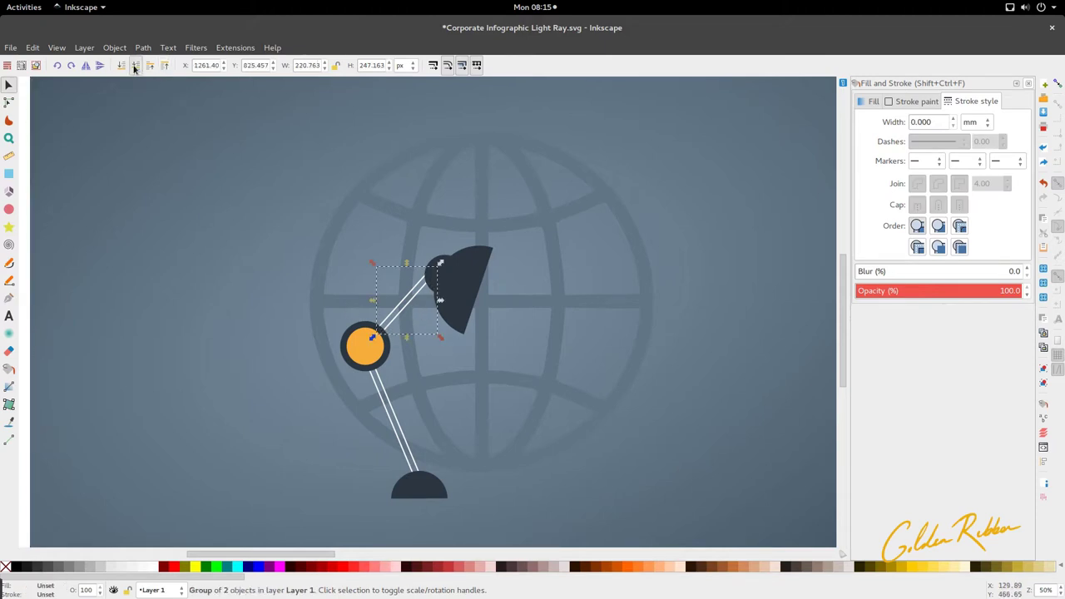
Step: Duplicate the small rounded piece at the back of the dark head, place the copy at its front edge and flip it horizontally
scroll(330, 286, down, 1)
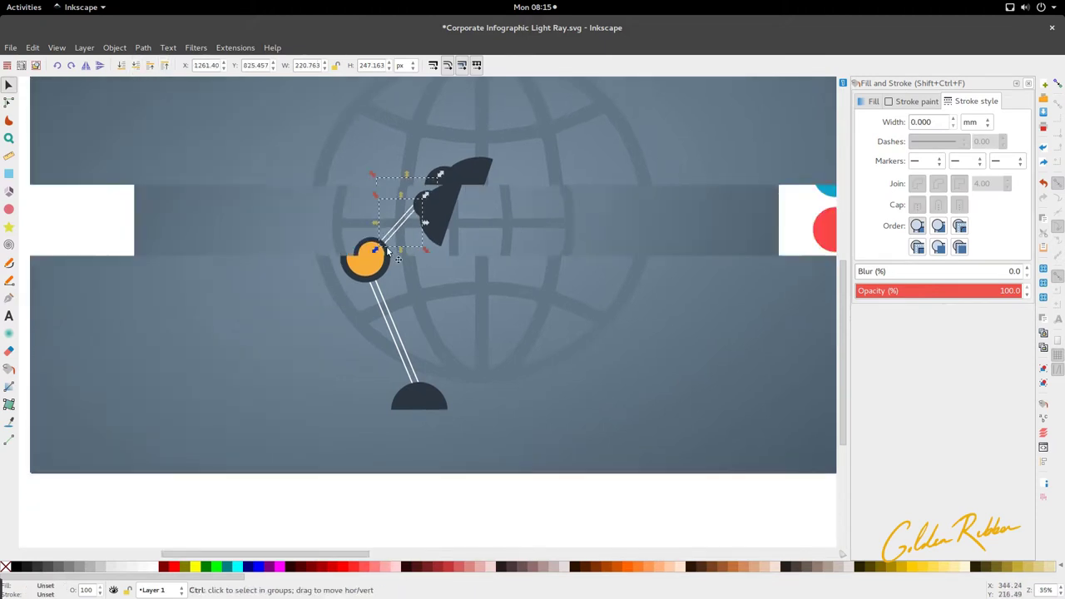
scroll(387, 250, down, 1)
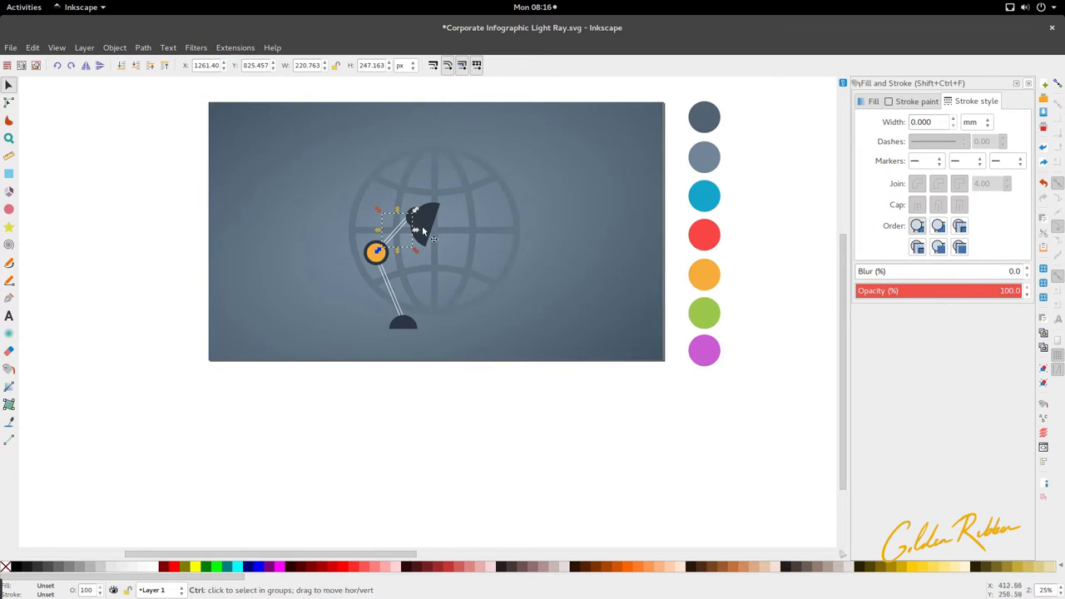
scroll(422, 226, up, 5)
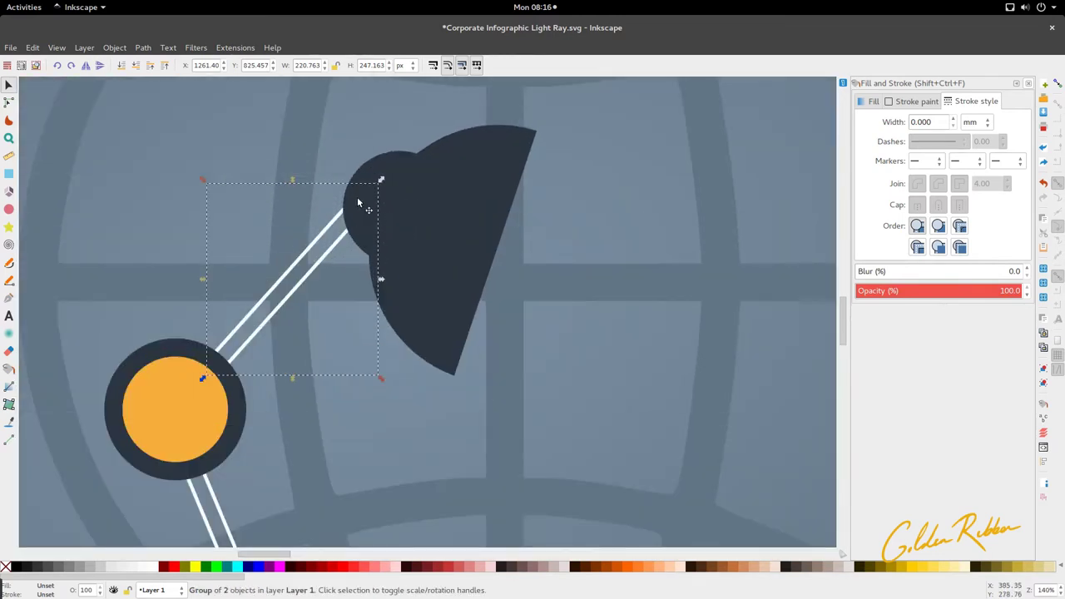
click(360, 196)
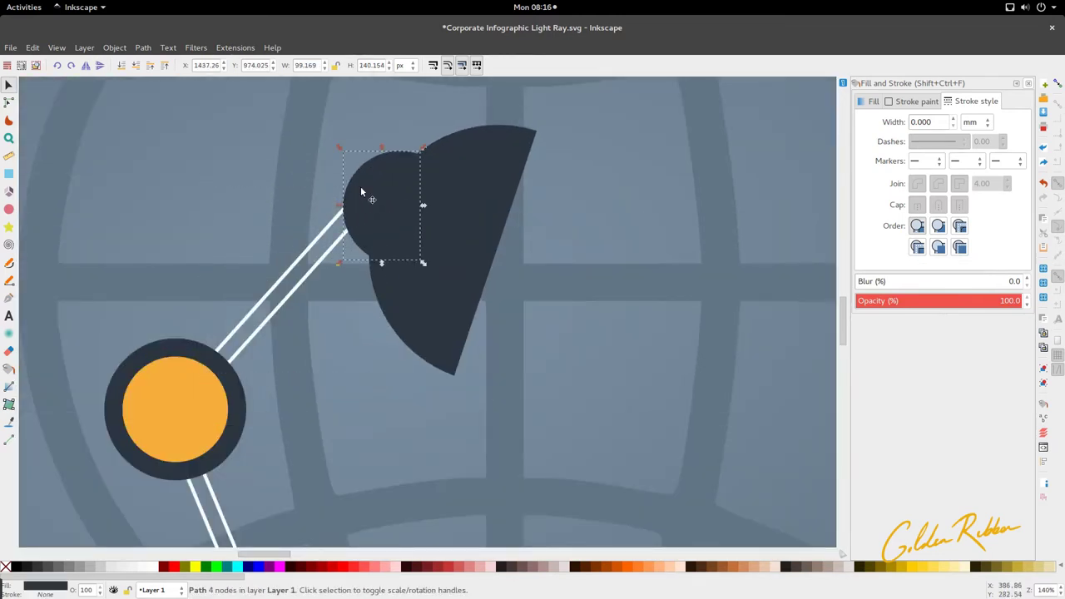
drag(360, 197, 511, 243)
click(85, 64)
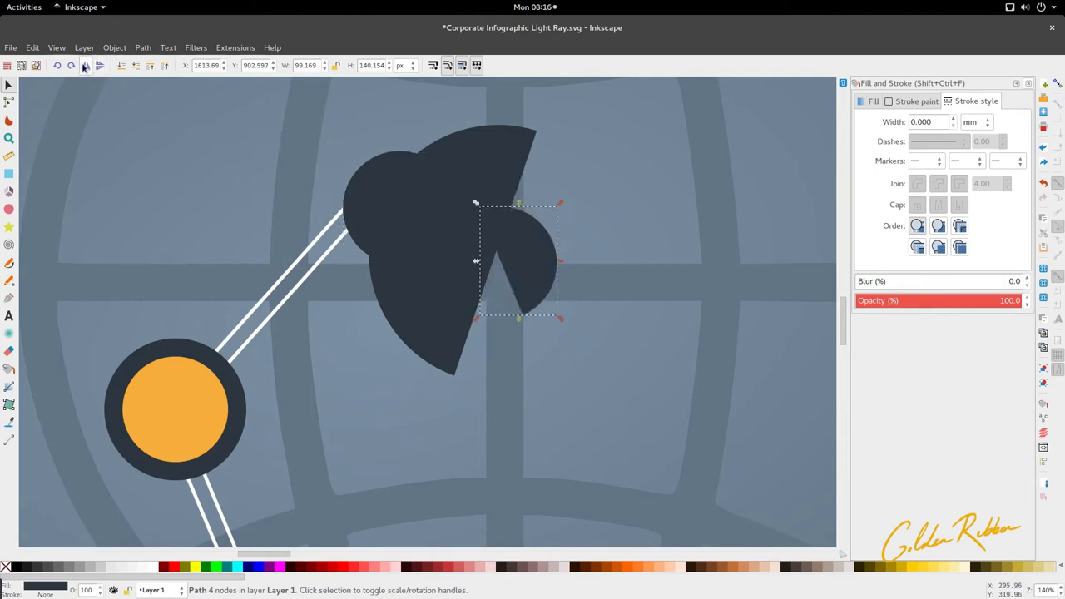
Step: Rotate and enlarge the flipped copy to about 113 × 169 px so its flat side sits against the head's slanted edge
drag(561, 205, 579, 248)
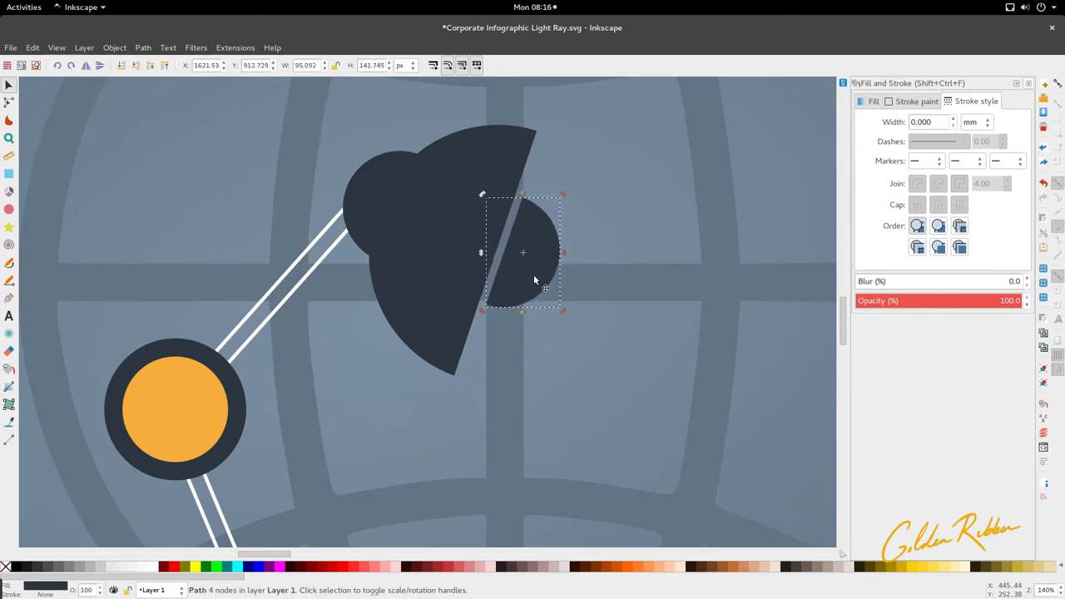
mouse_move(534, 280)
mouse_down()
mouse_move(522, 280)
mouse_move(560, 320)
mouse_move(530, 278)
mouse_up()
scroll(521, 291, down, 3)
Step: Fill the half circle at the head's slanted edge with the orange picked from the ringed circle
key(d)
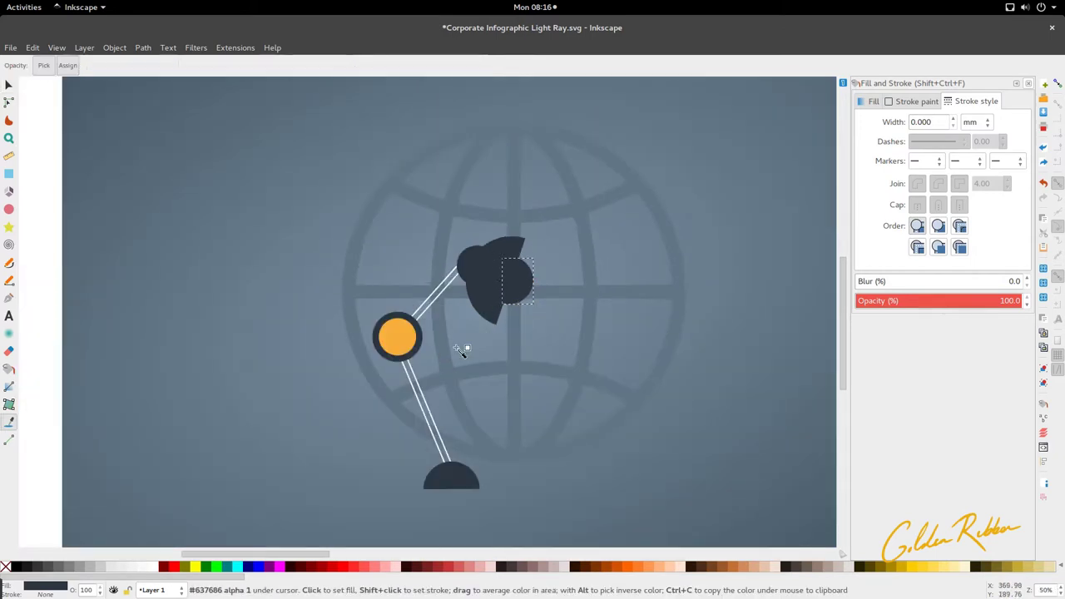
key(s)
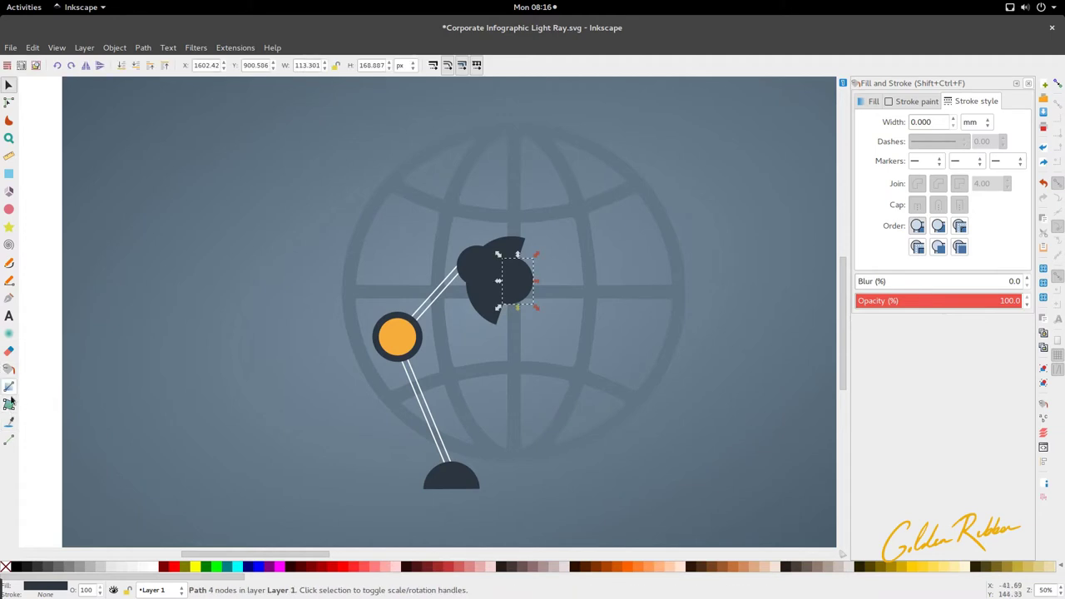
click(9, 422)
click(410, 341)
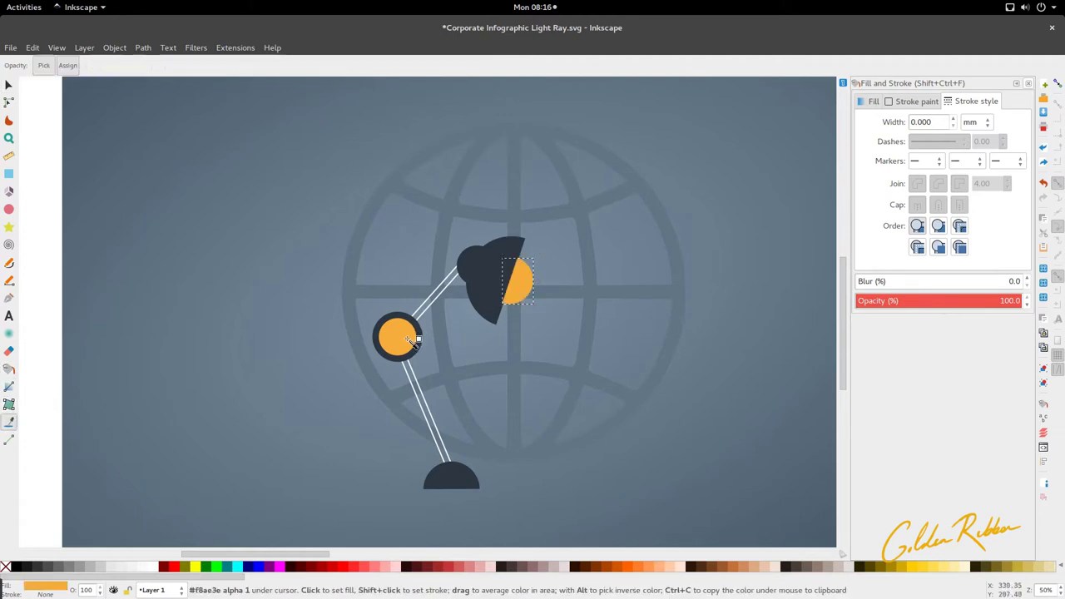
key(s)
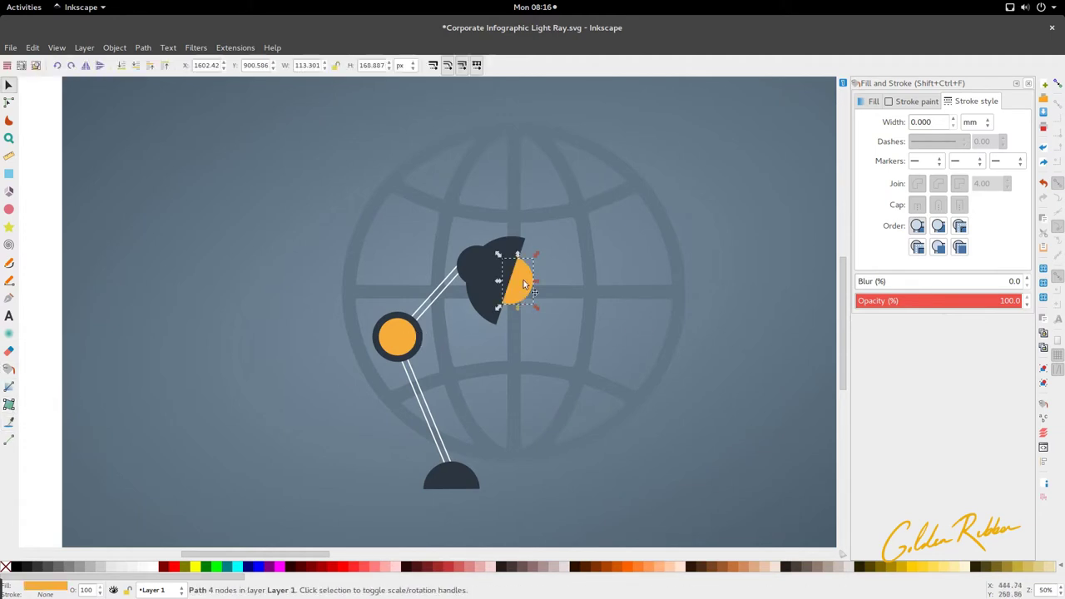
Step: Duplicate the orange half circle and scale the copy about its centre to roughly 93 × 139 px
ctrl+scroll(524, 287, up, 2)
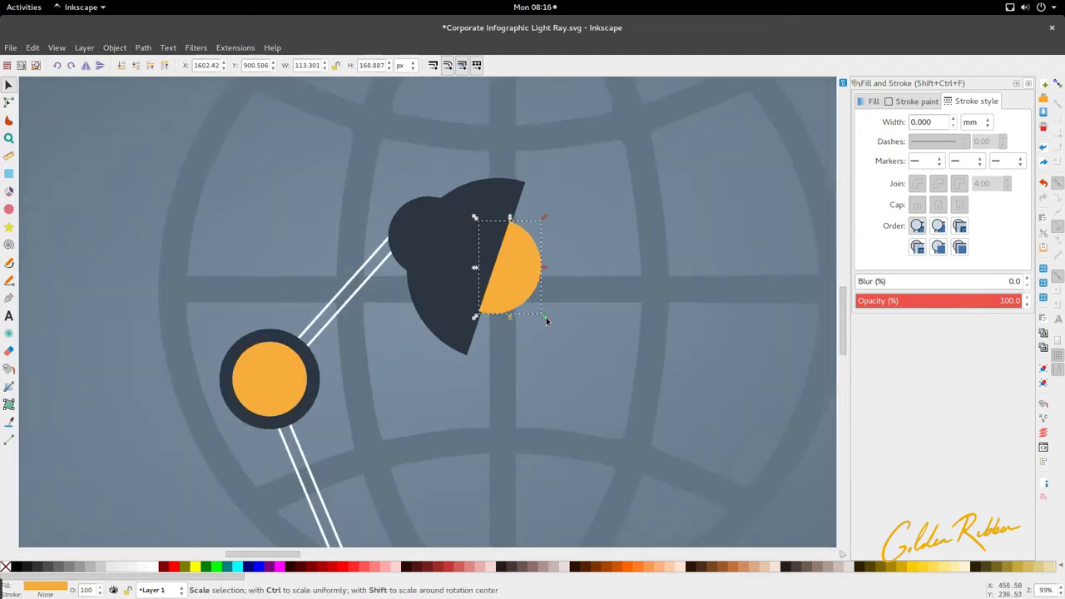
drag(545, 317, 540, 312)
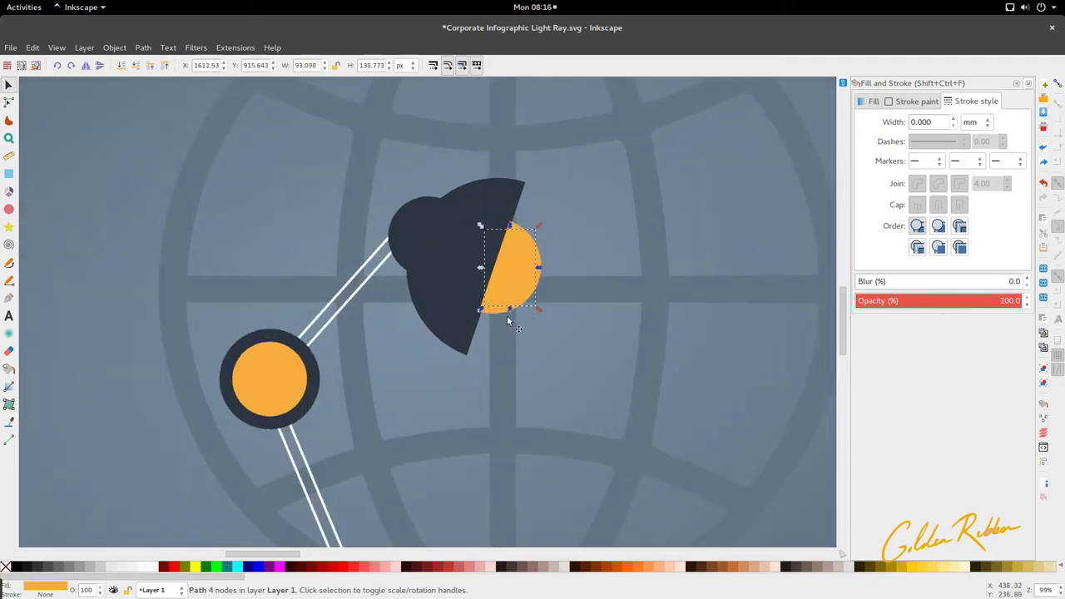
key(d)
Step: Fill the larger half circle behind the smaller orange one with the white picked from the connecting lines
key(s)
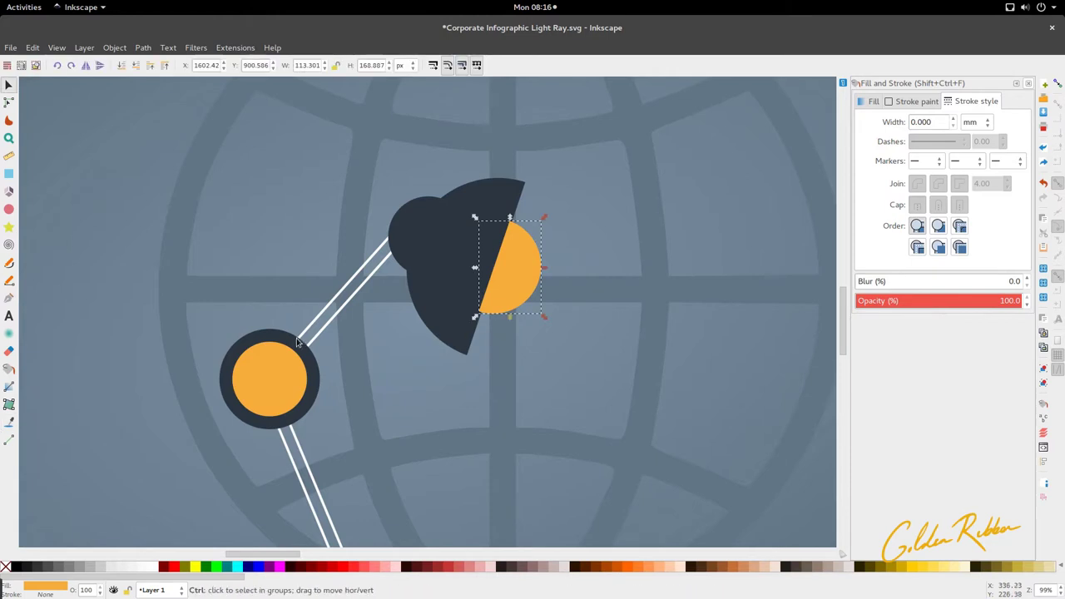
ctrl+scroll(296, 340, up, 4)
key(d)
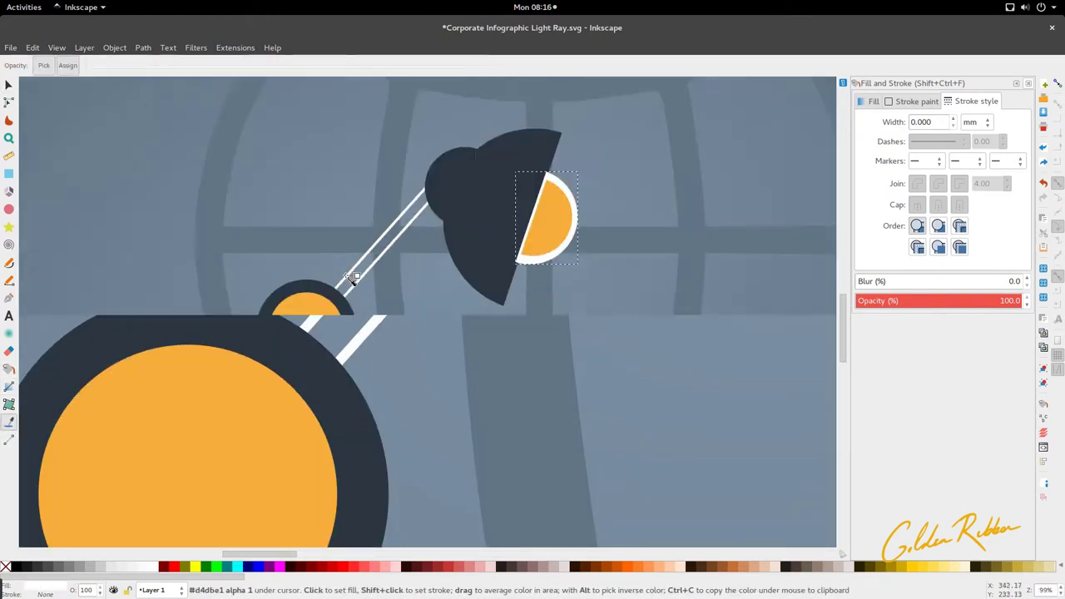
ctrl+scroll(437, 315, down, 5)
key(s)
Step: Lower the white half circle behind the dark head and shift the orange one about 2.5 px left to the head's edge
alt+click(491, 238)
ctrl+scroll(493, 230, up, 3)
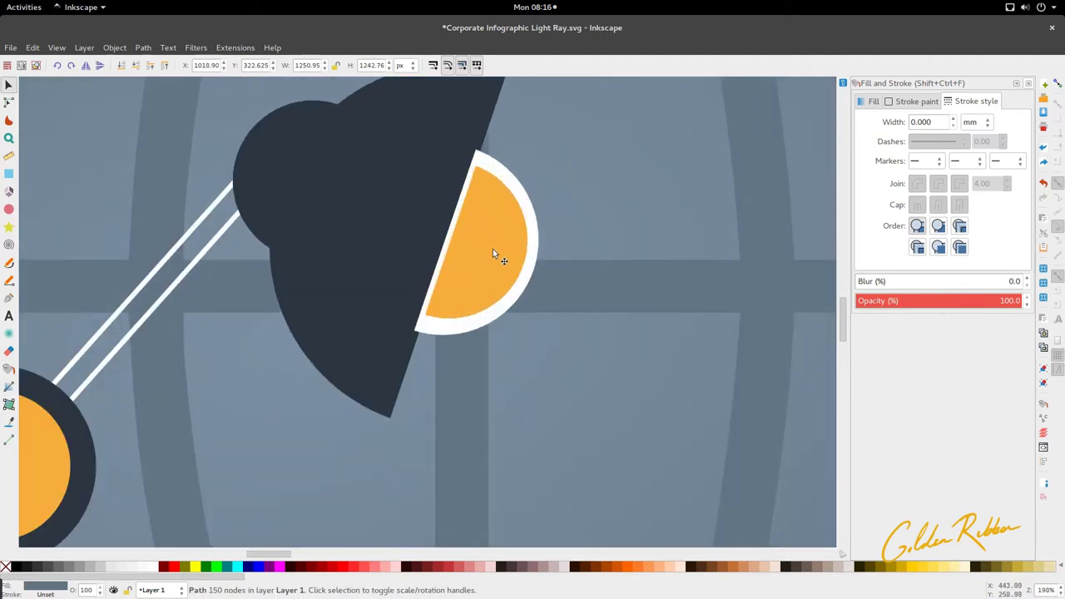
click(470, 320)
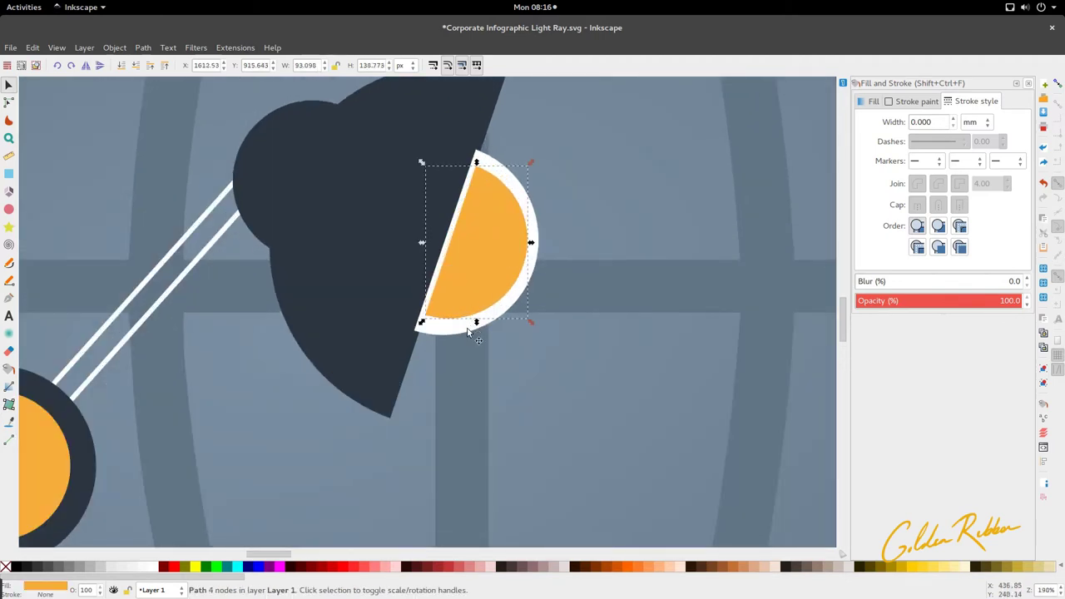
click(135, 67)
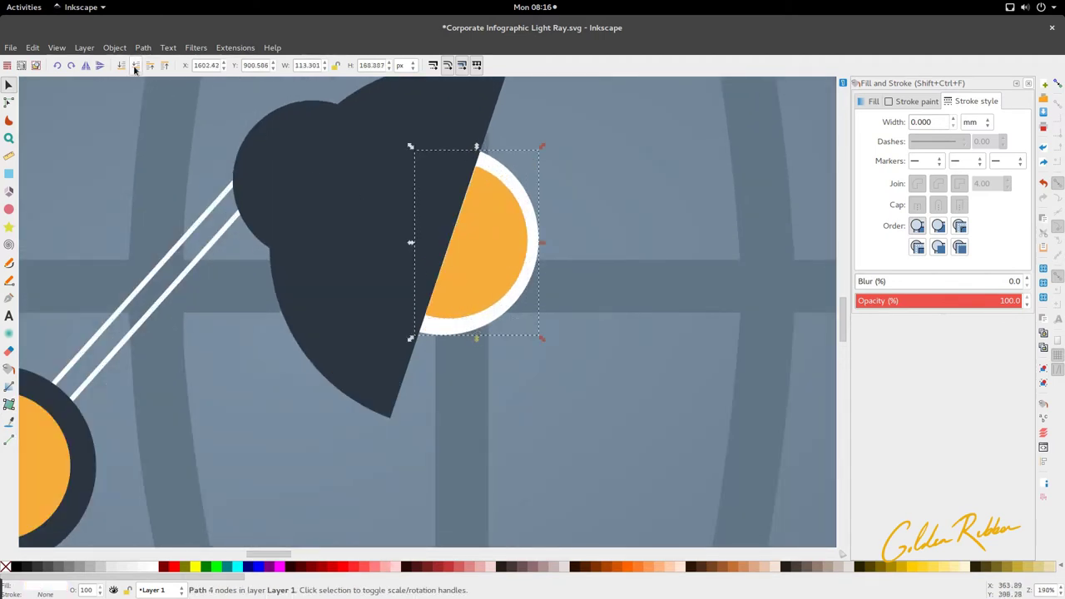
click(481, 269)
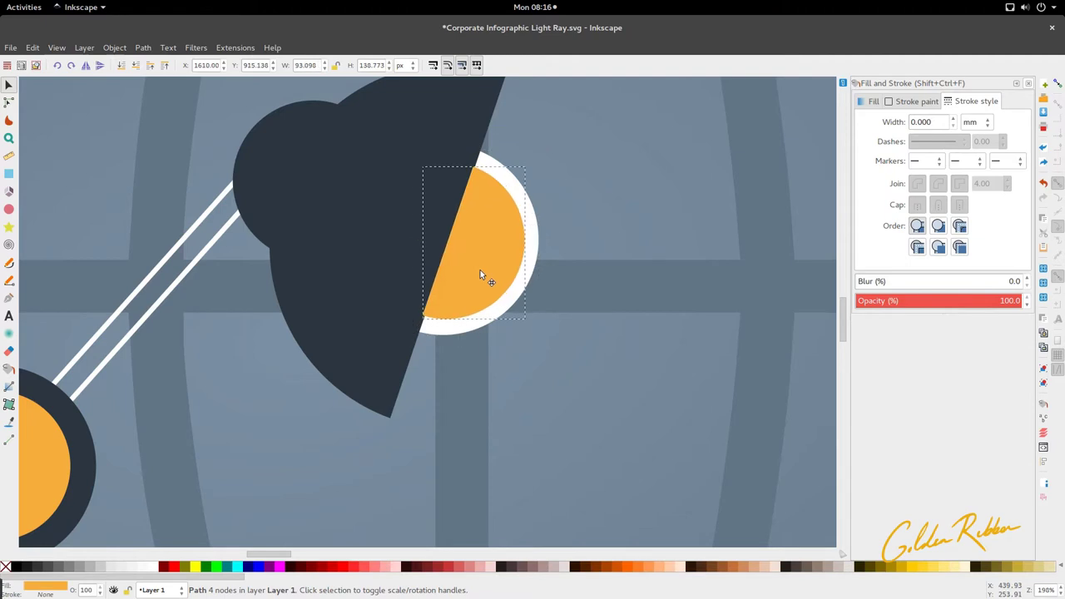
Step: Lower the orange half circle one level in the stacking order, behind the dark lamp head
click(135, 67)
scroll(389, 179, down, 1)
ctrl+scroll(388, 178, down, 4)
click(406, 242)
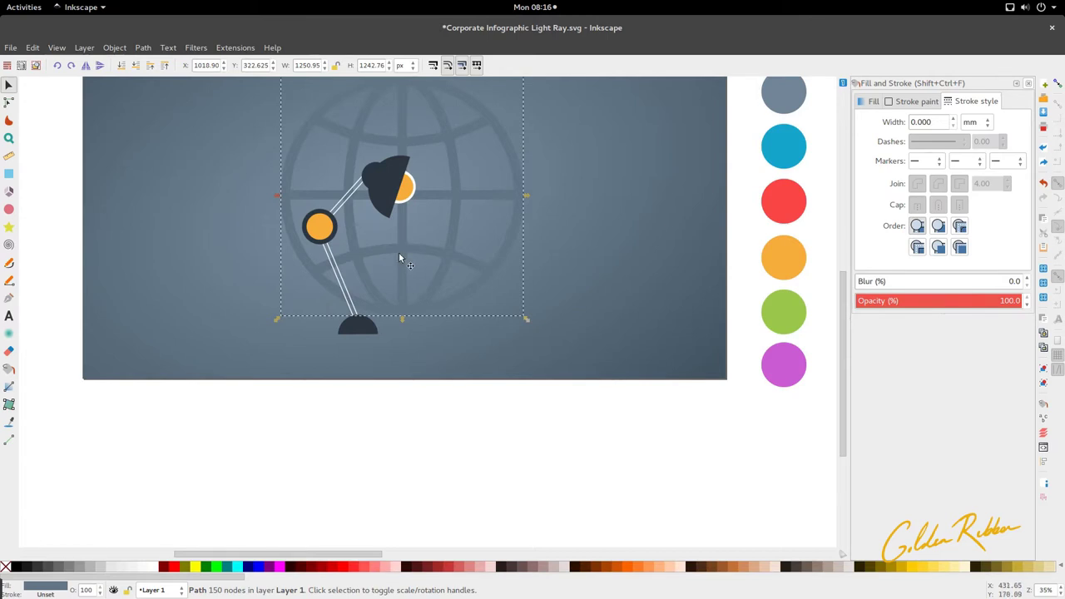
scroll(399, 259, up, 1)
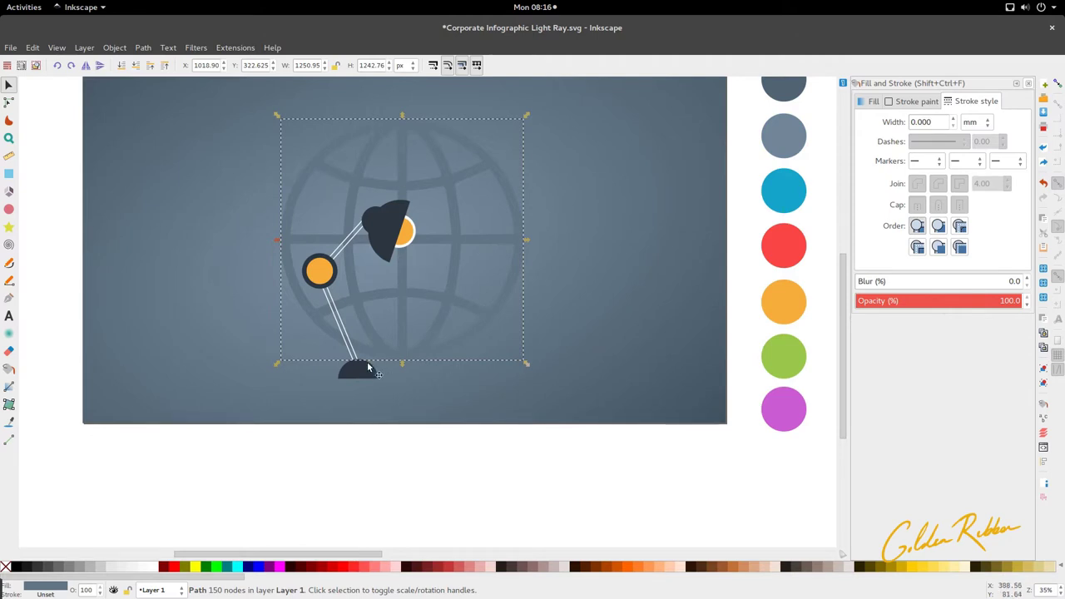
scroll(416, 234, up, 4)
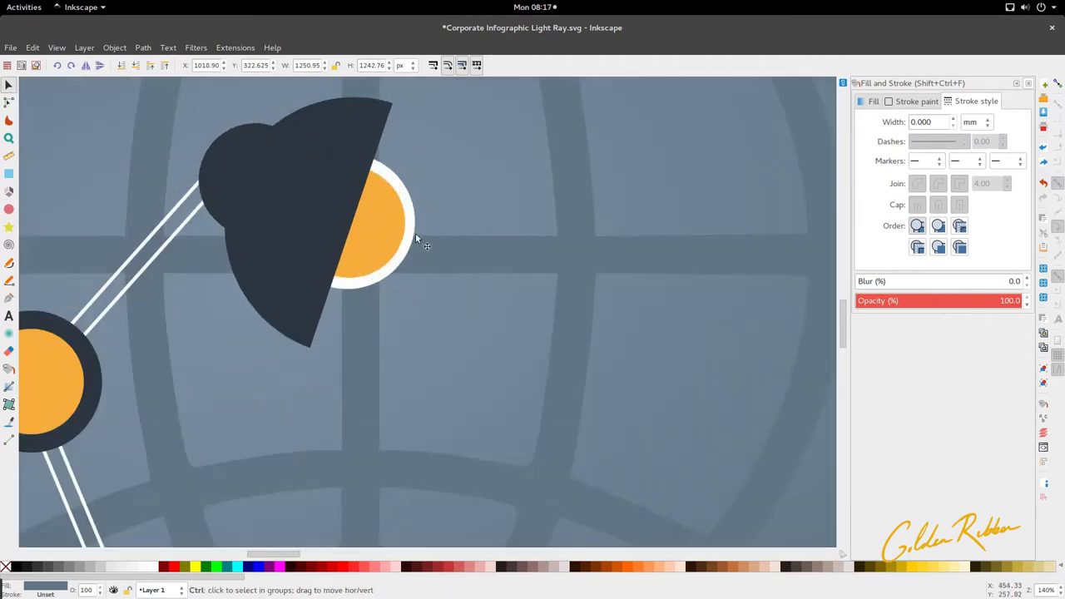
Step: Shift the white and orange half circles together about 2 px left and 2 px up against the lamp head
click(379, 240)
shift+double_click(389, 273)
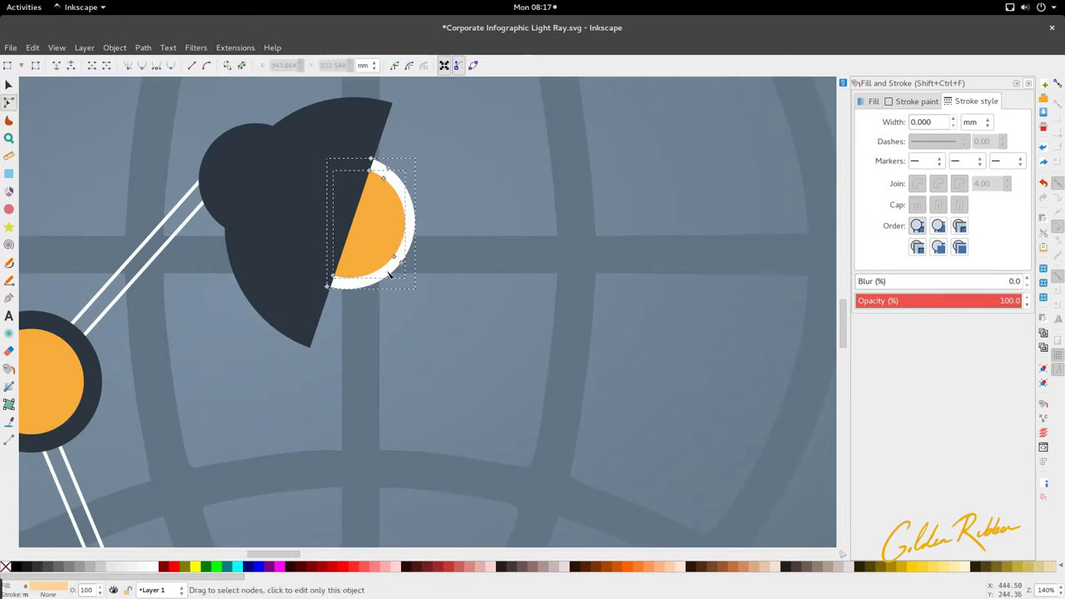
key(s)
drag(388, 279, 384, 275)
click(382, 277)
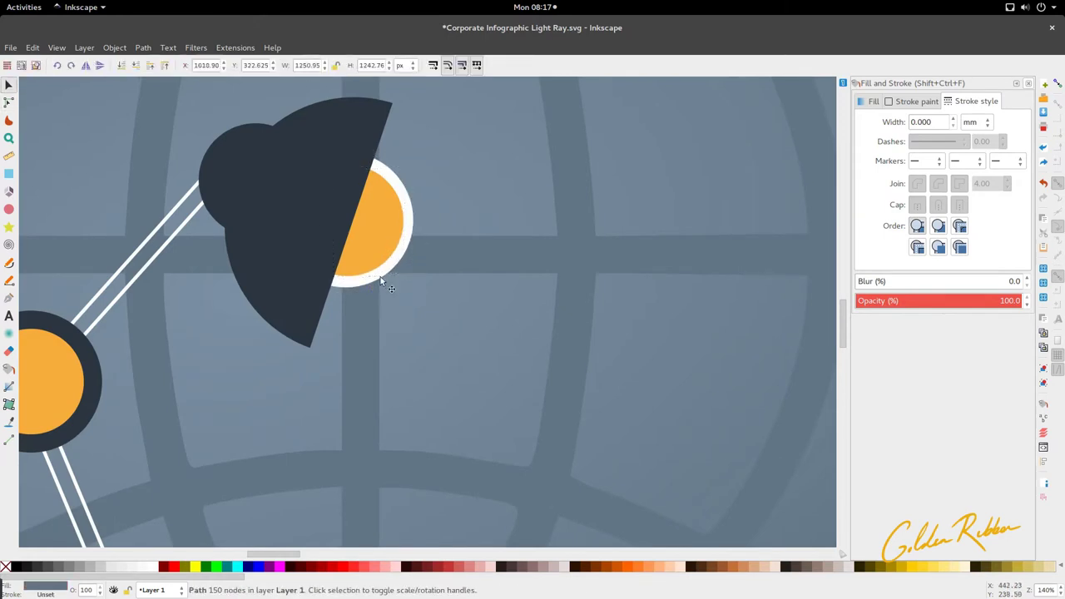
double_click(383, 245)
key(s)
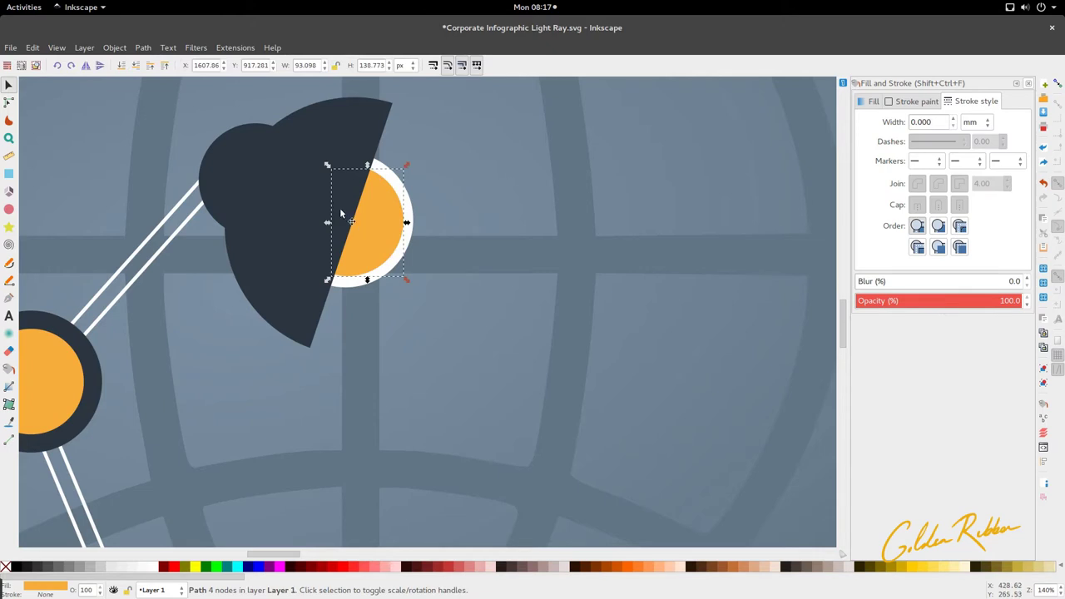
click(340, 213)
click(317, 223)
drag(308, 223, 310, 219)
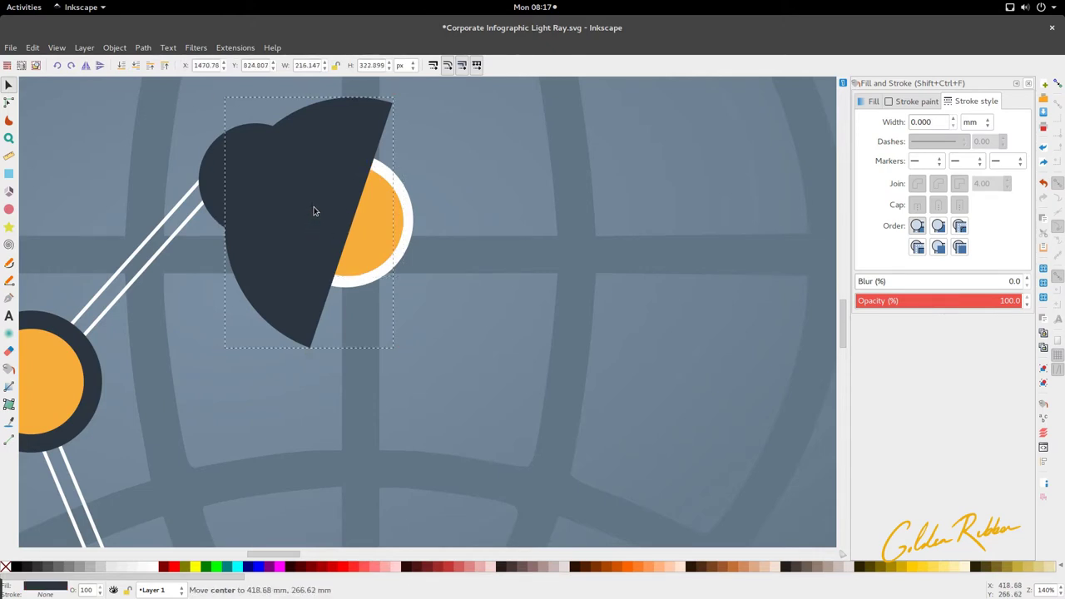
drag(317, 210, 316, 207)
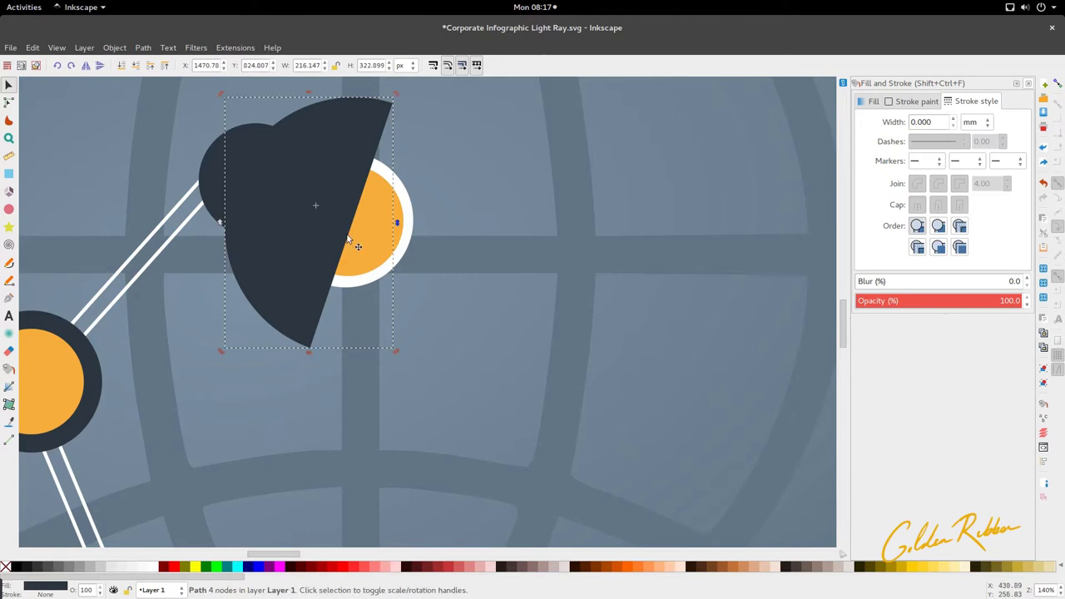
click(363, 229)
click(362, 229)
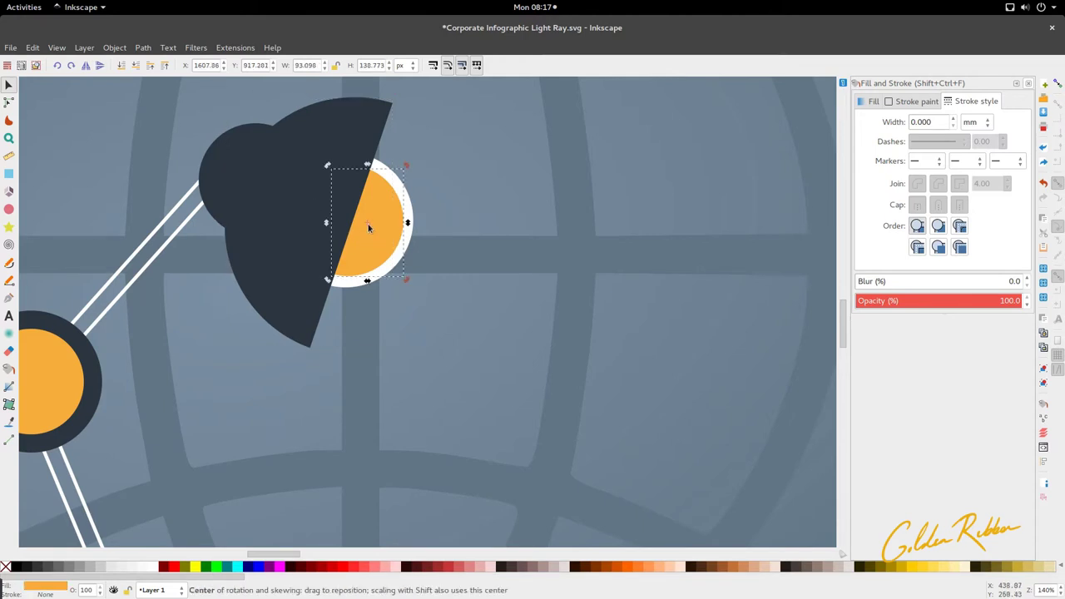
click(369, 228)
scroll(374, 221, up, 3)
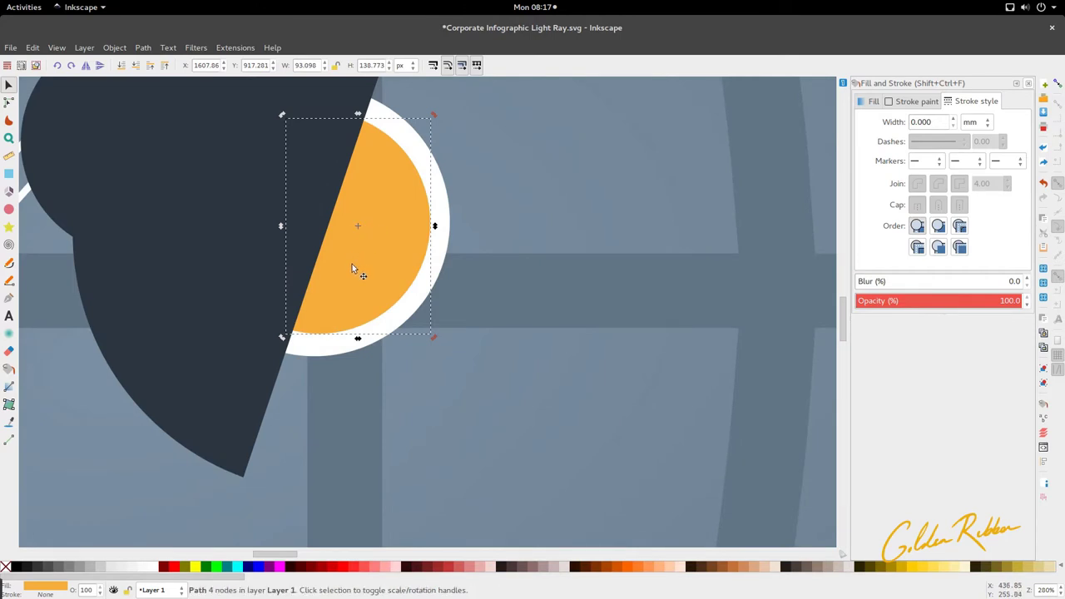
scroll(352, 265, down, 5)
click(360, 351)
scroll(361, 292, down, 3)
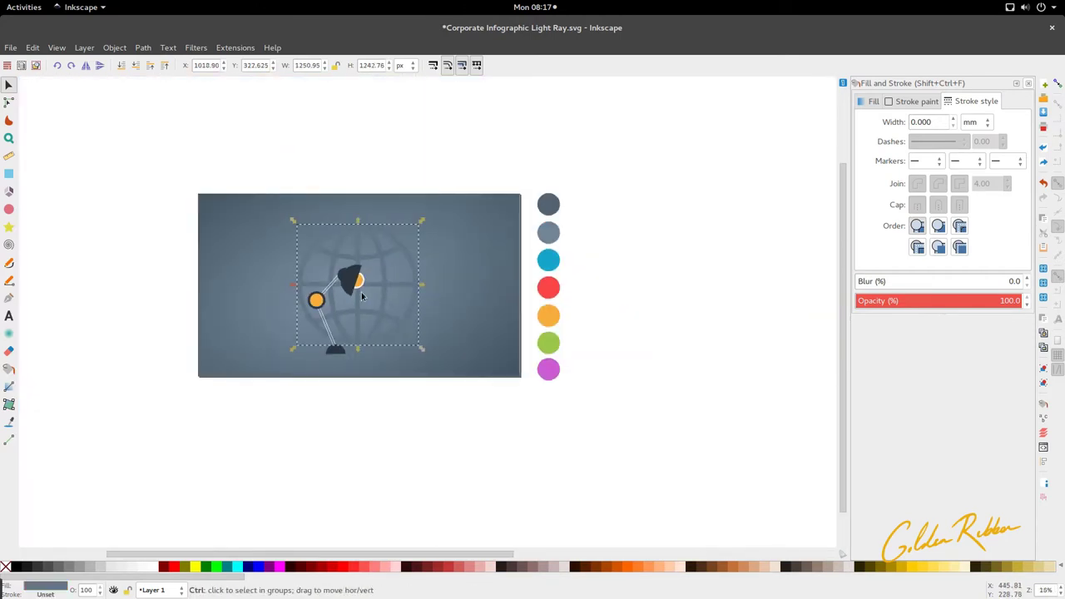
Step: Duplicate the orange joint circle, enlarge the copy to about 1262 px across over the globe, and save the document
scroll(358, 284, up, 2)
click(278, 319)
key(ctrl+d)
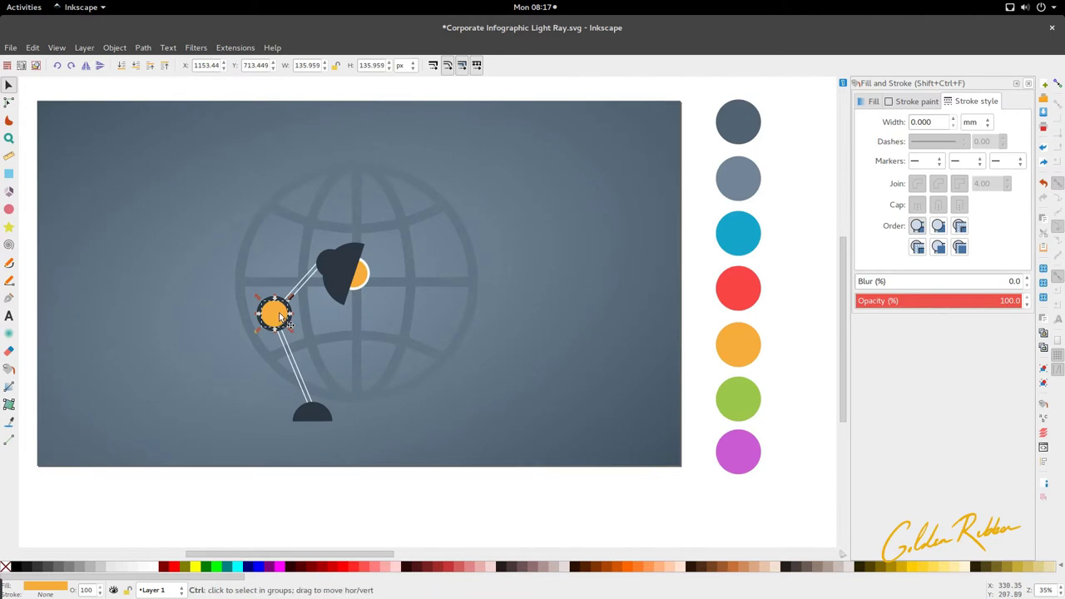
drag(278, 320, 388, 320)
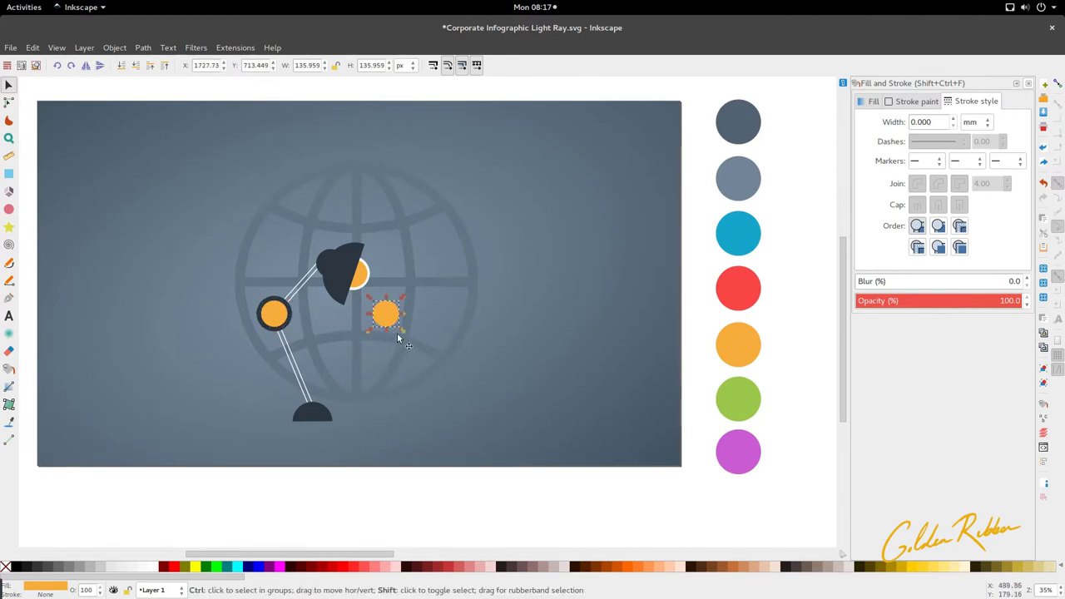
drag(404, 334, 511, 466)
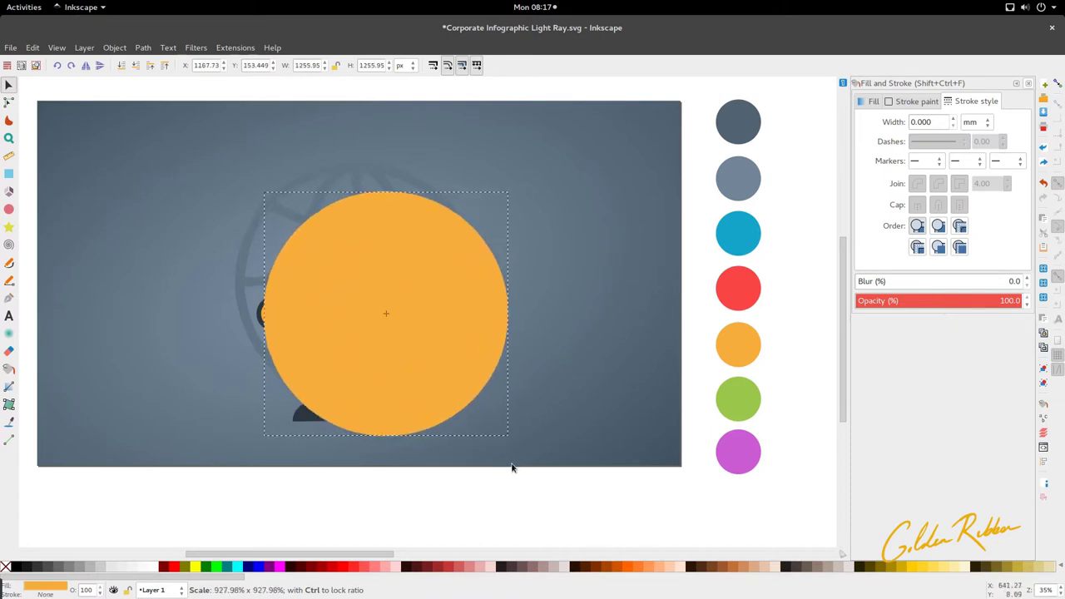
drag(465, 397, 436, 369)
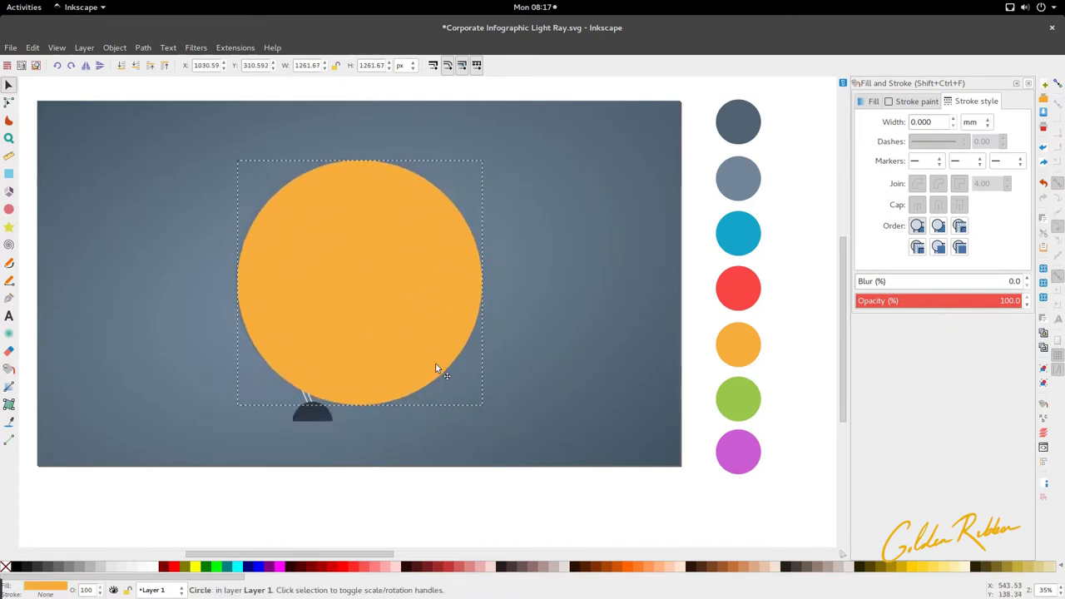
drag(418, 352, 416, 479)
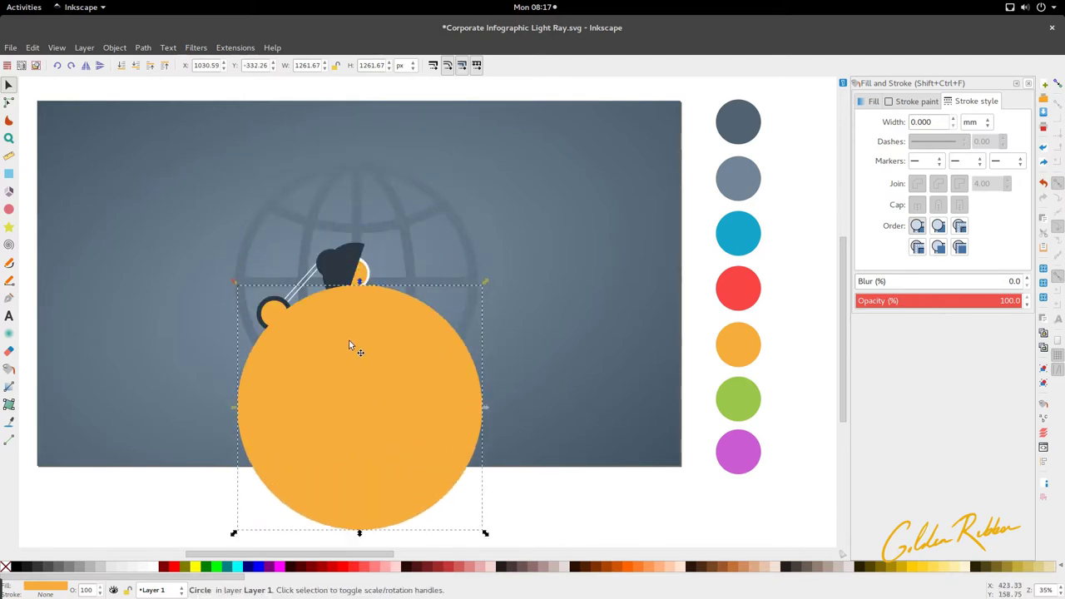
key(ctrl+z)
key(ctrl+s)
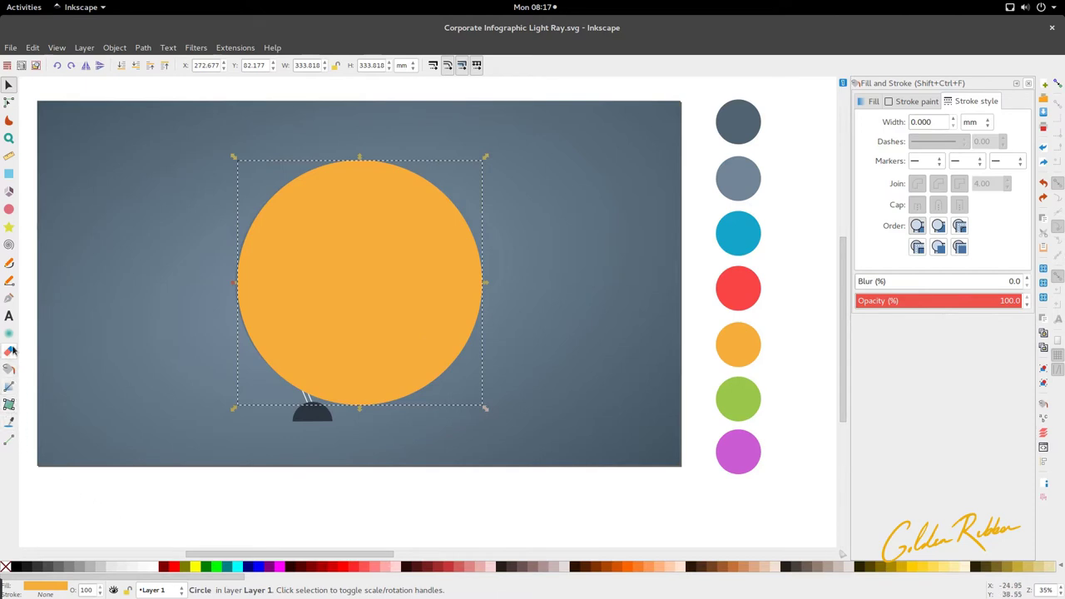
Step: Give the large circle a stroke in its own picked orange and remove its fill
click(9, 422)
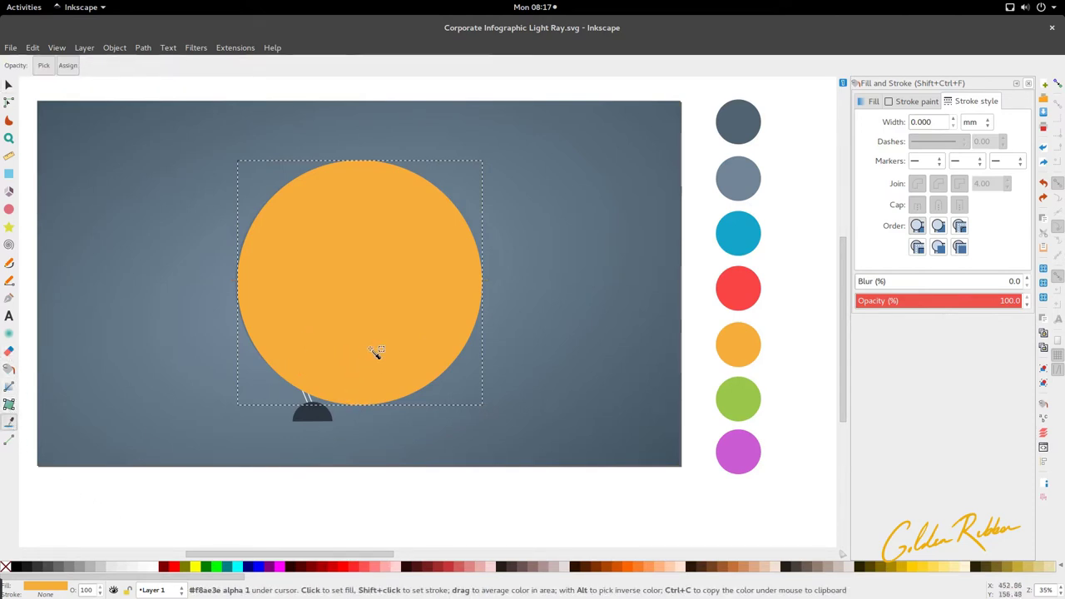
shift+click(412, 318)
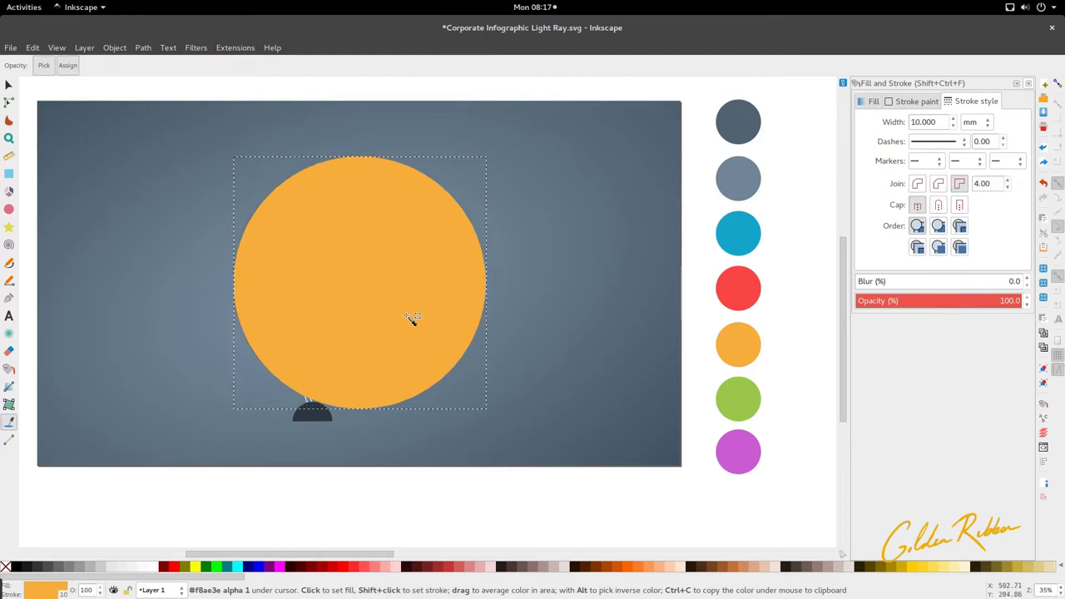
key(s)
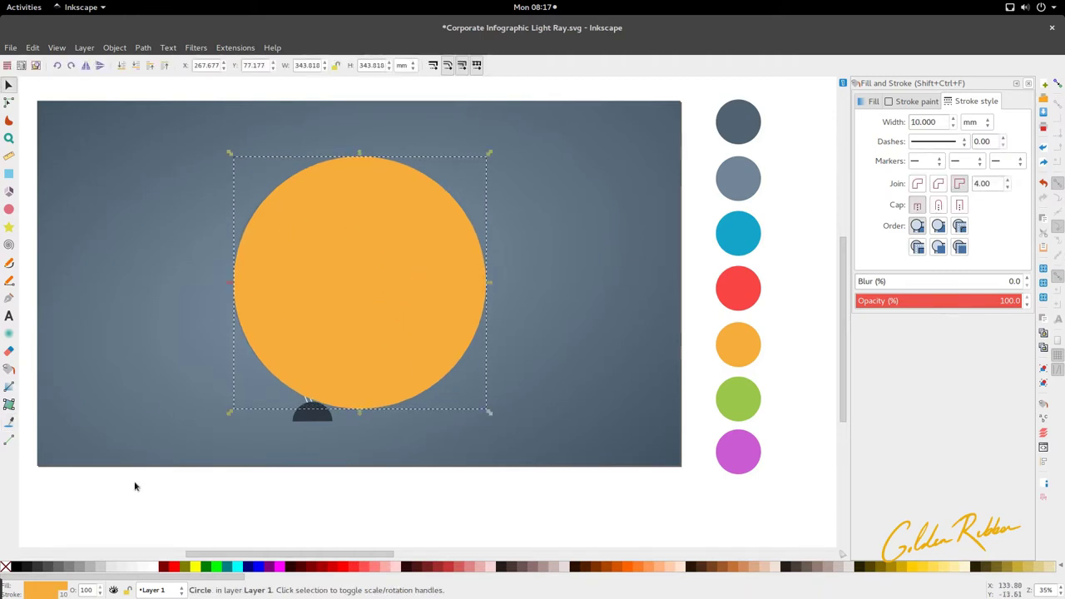
right_click(46, 589)
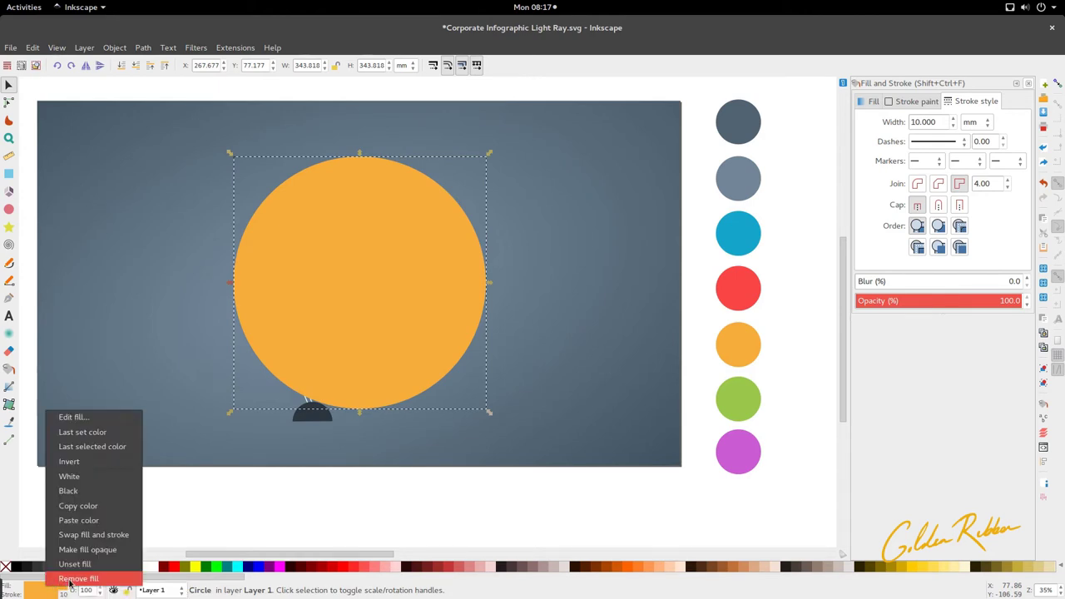
click(75, 578)
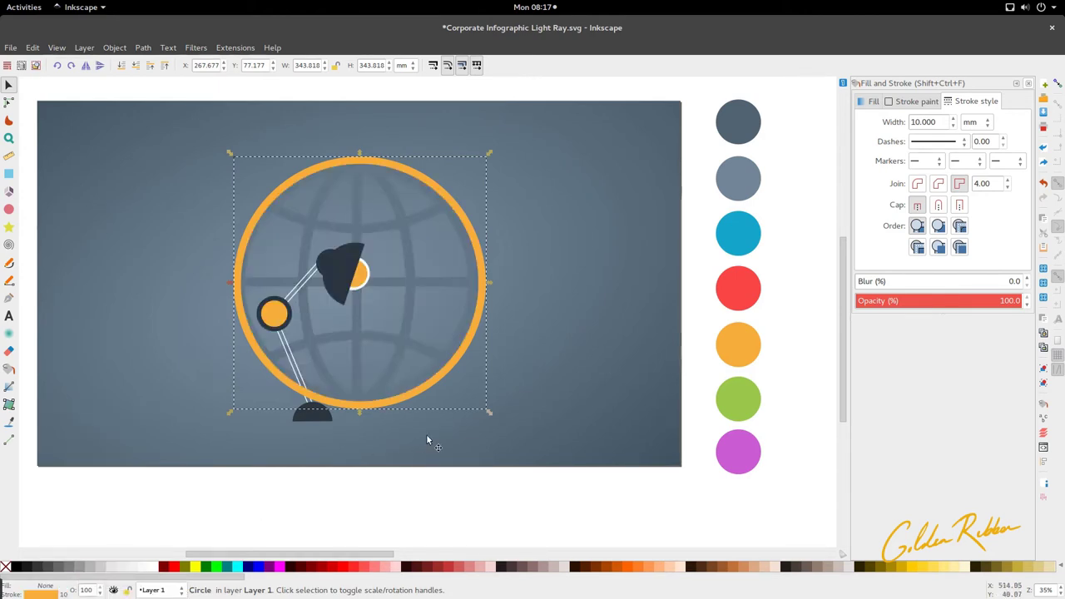
Step: Scale the orange ring to about 330 mm over the globe and add a concentric duplicate about 123 mm wide
drag(485, 413, 428, 385)
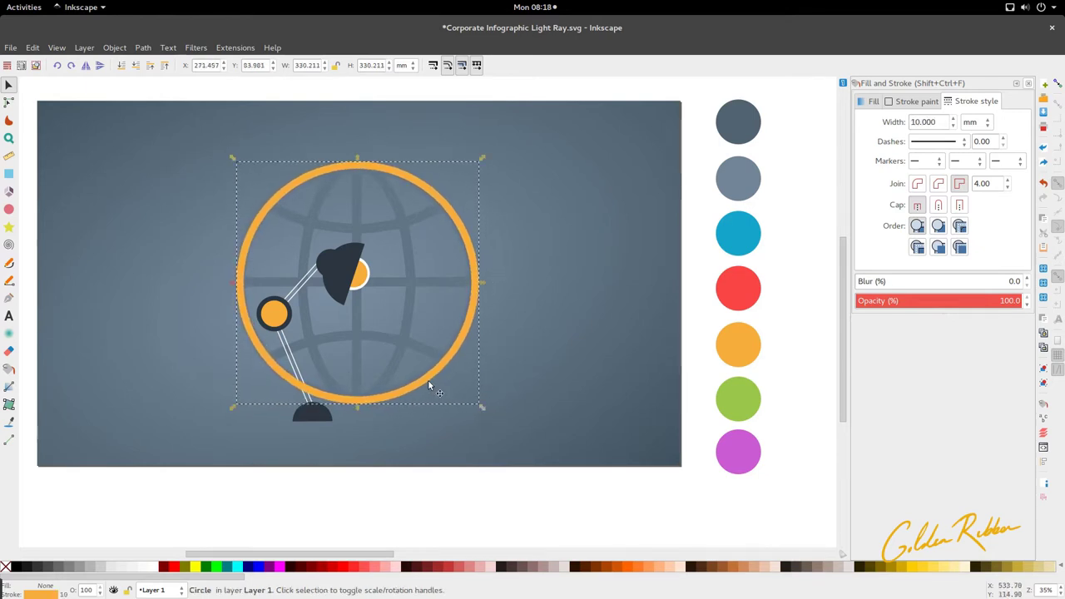
key(ctrl+d)
drag(481, 409, 412, 385)
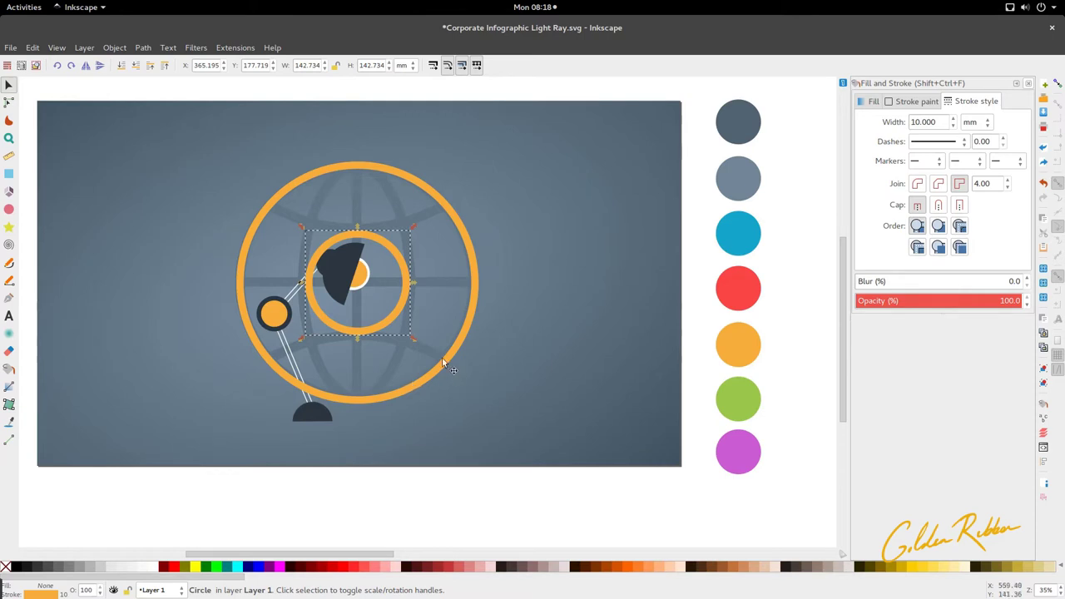
drag(414, 337, 404, 338)
key(ctrl+z)
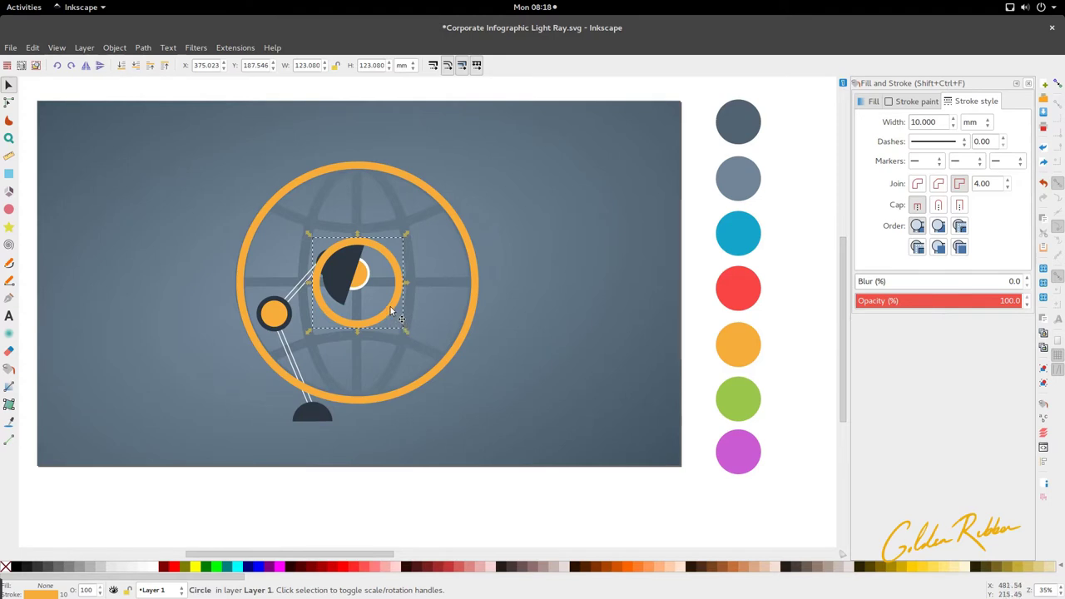
Step: Move both orange rings together about 4 mm left and 11 mm up so they centre on the bulb
click(391, 309)
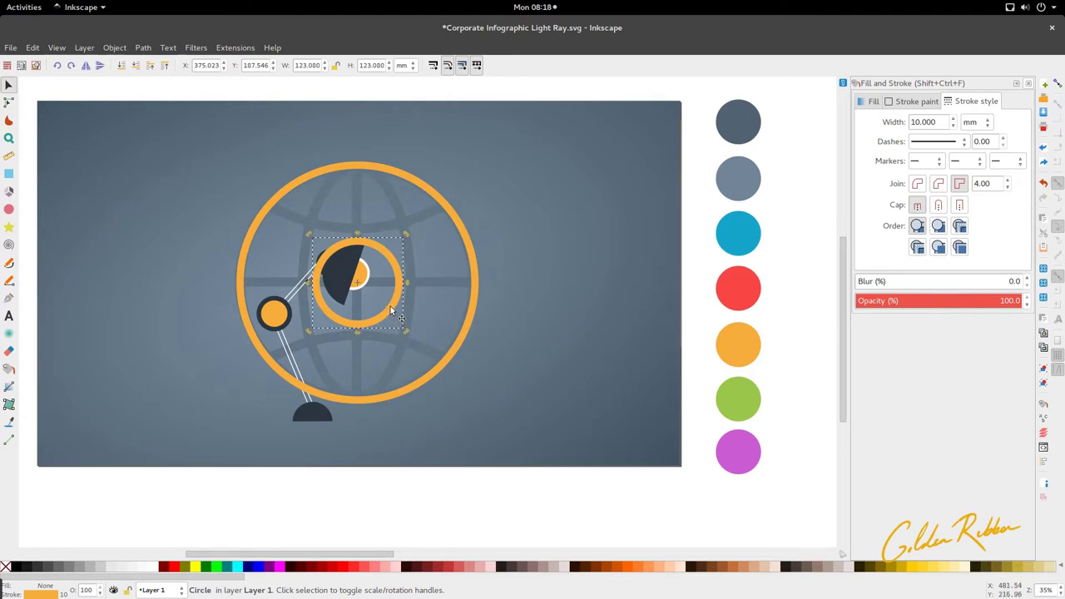
shift+click(404, 391)
drag(404, 390, 405, 383)
scroll(319, 223, up, 3)
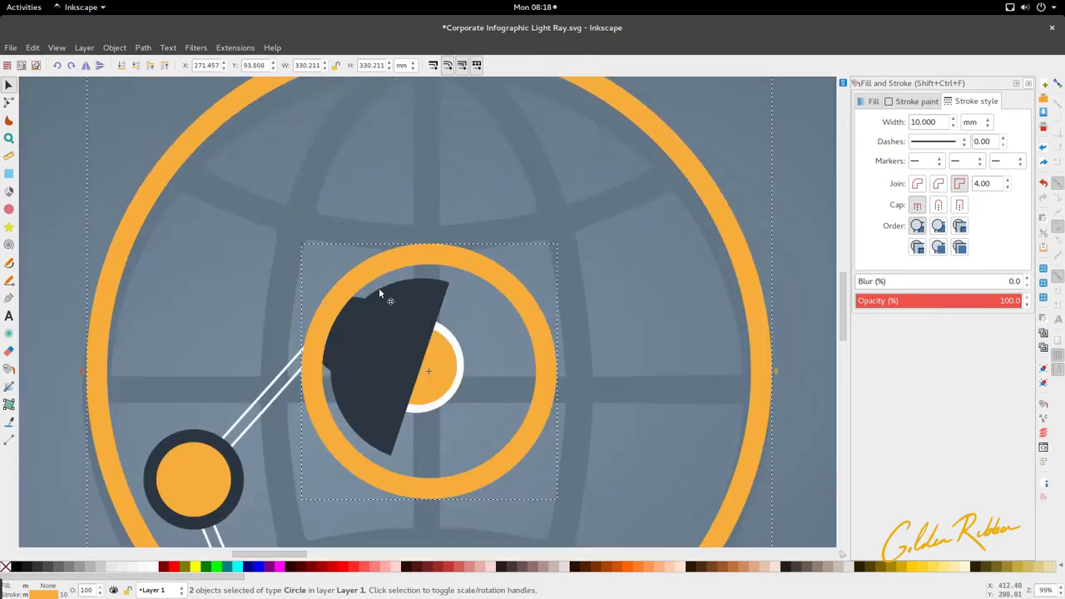
scroll(356, 354, down, 3)
drag(398, 399, 394, 398)
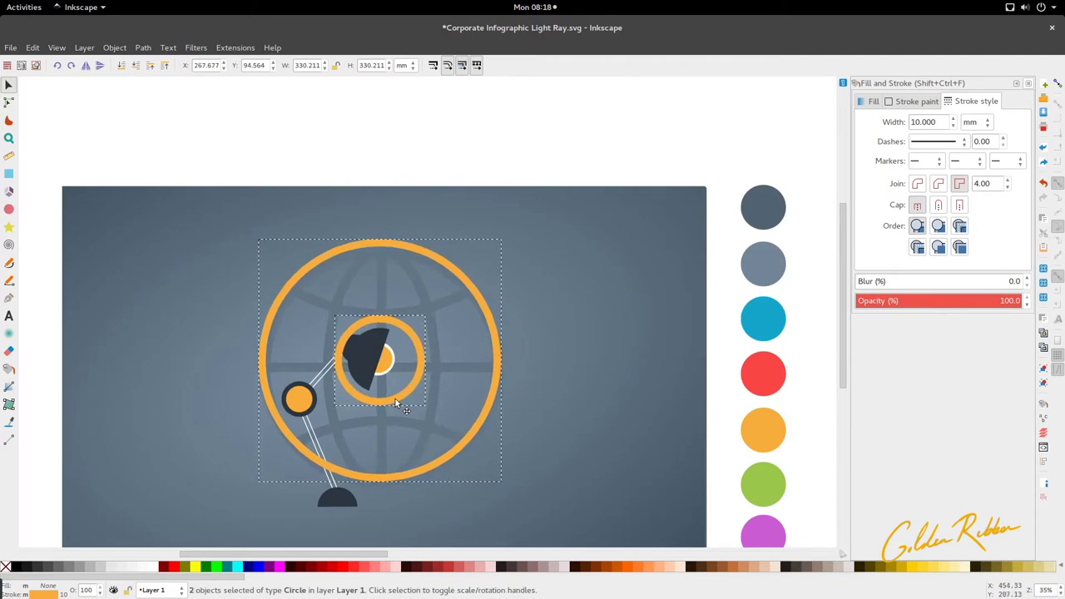
scroll(396, 398, down, 3)
click(395, 398)
scroll(391, 396, down, 1)
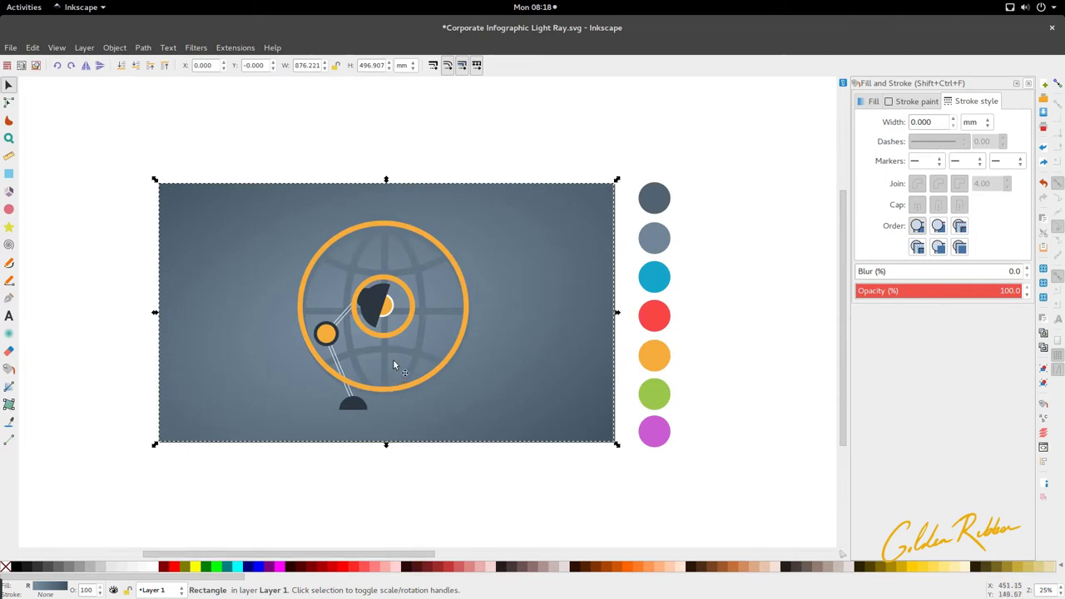
Step: Subtract the small inner circle from the large one with the Difference path operation
click(428, 381)
shift+click(416, 298)
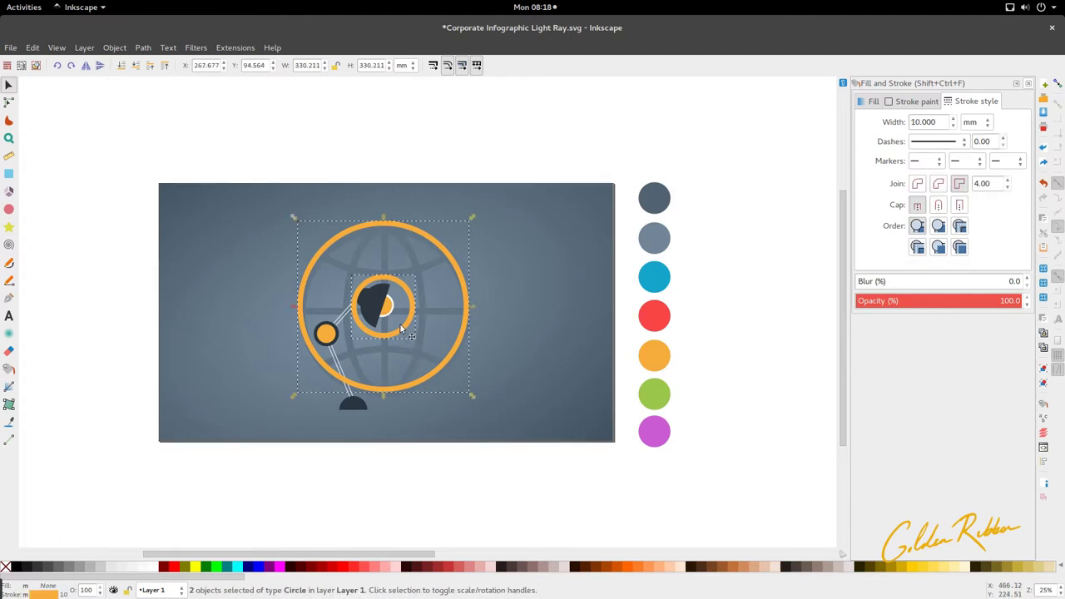
click(143, 47)
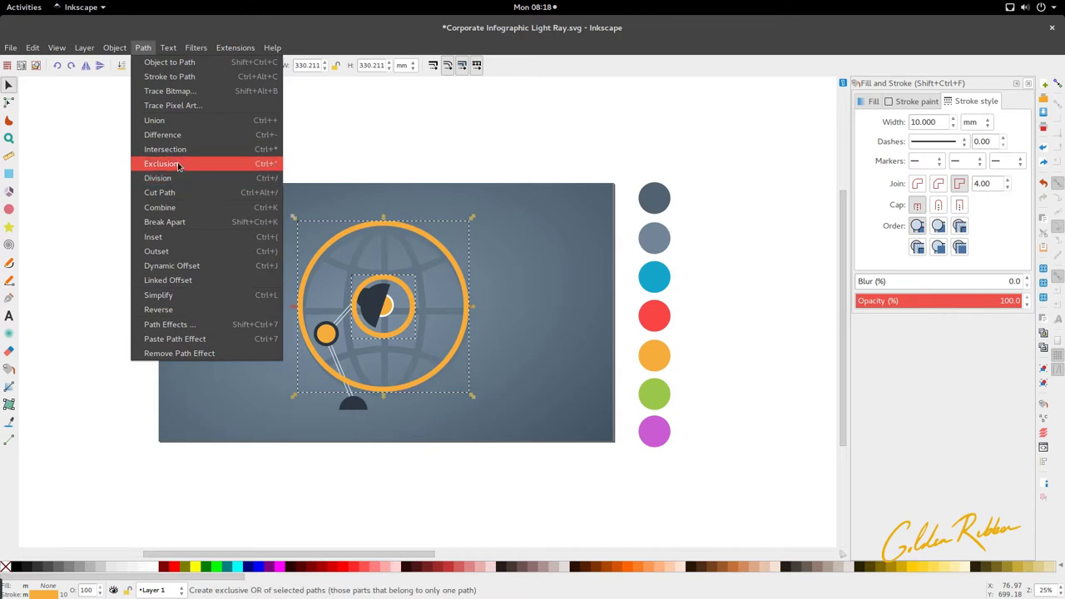
click(178, 135)
click(61, 279)
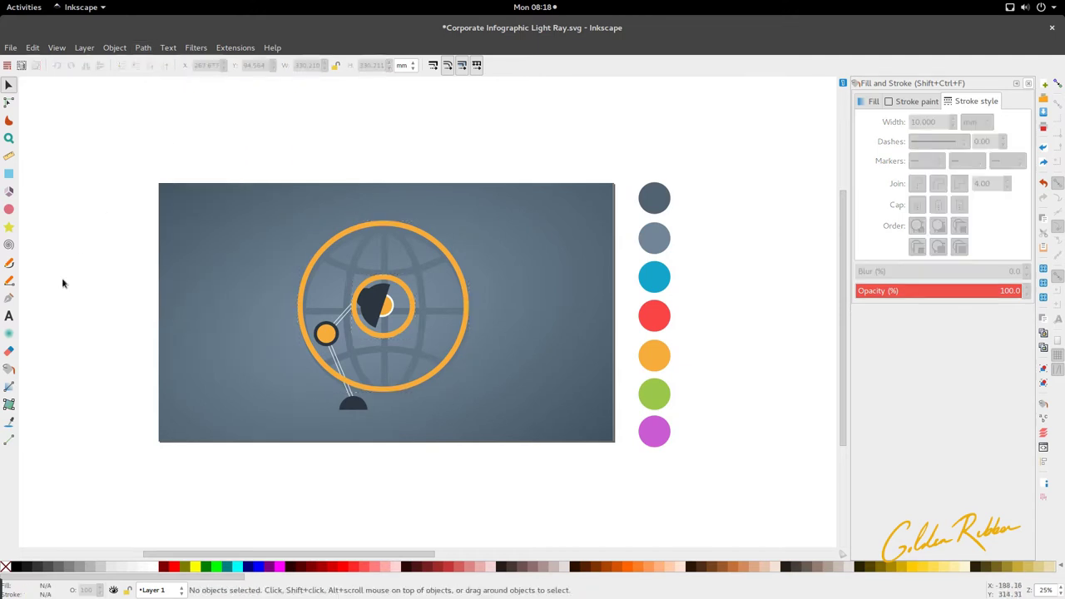
Step: Fill the ring-shaped path with the red picked from the palette circle beside the page
scroll(384, 340, up, 2)
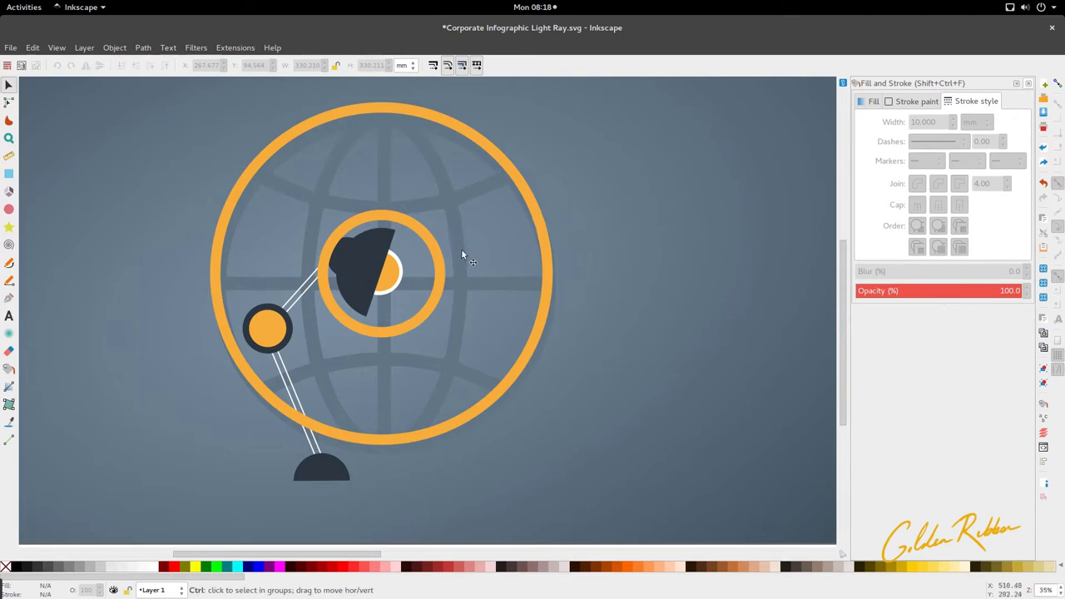
scroll(461, 249, down, 2)
click(487, 327)
key(d)
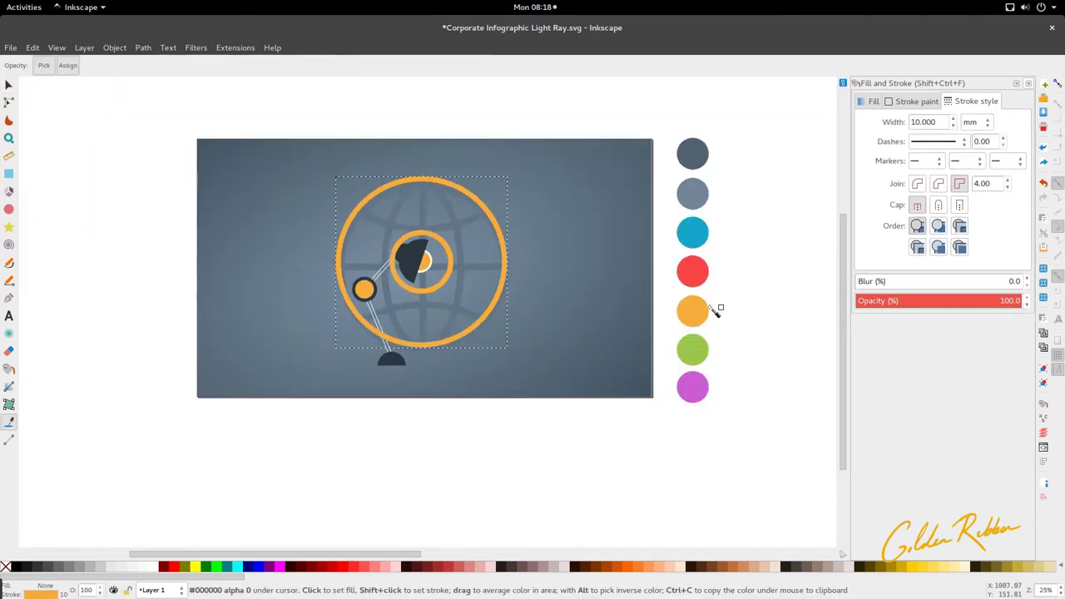
click(693, 271)
key(s)
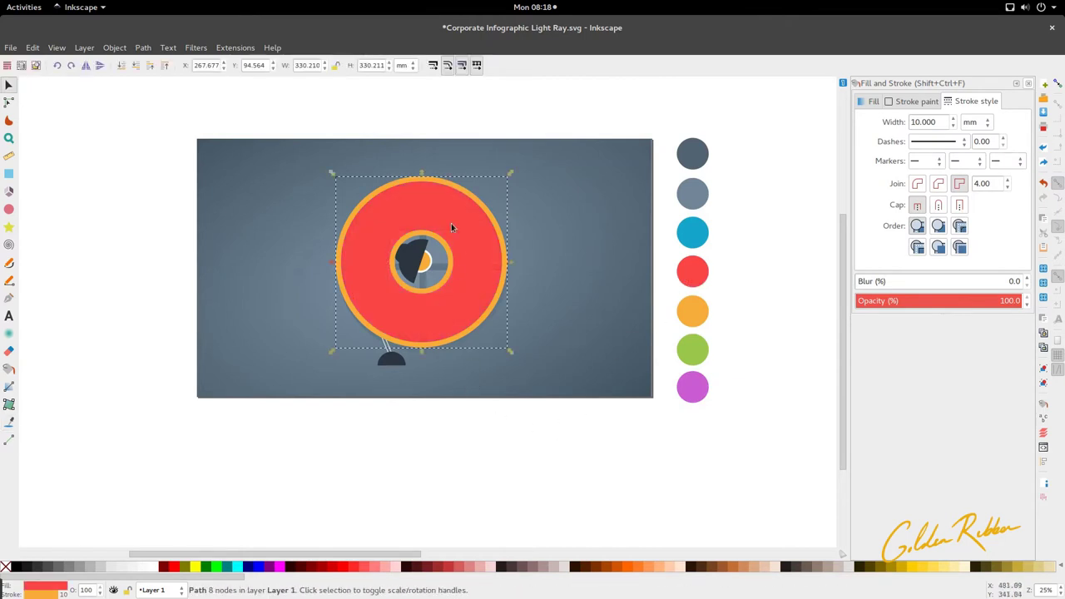
Step: Undo the red fill of the ring-shaped path
scroll(416, 297, up, 1)
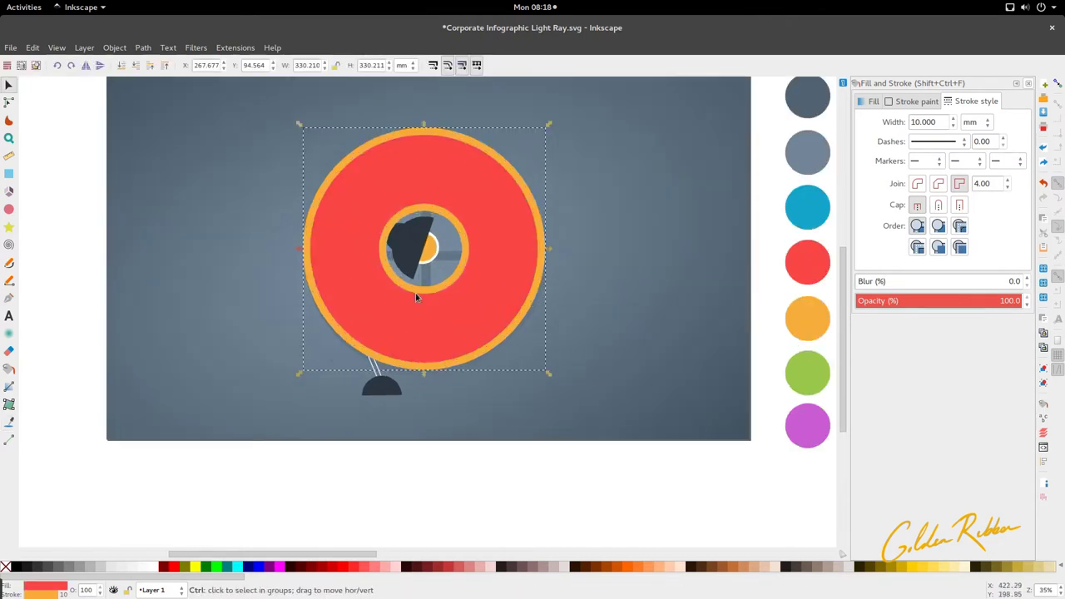
key(ctrl+z)
scroll(416, 297, up, 1)
scroll(422, 309, up, 2)
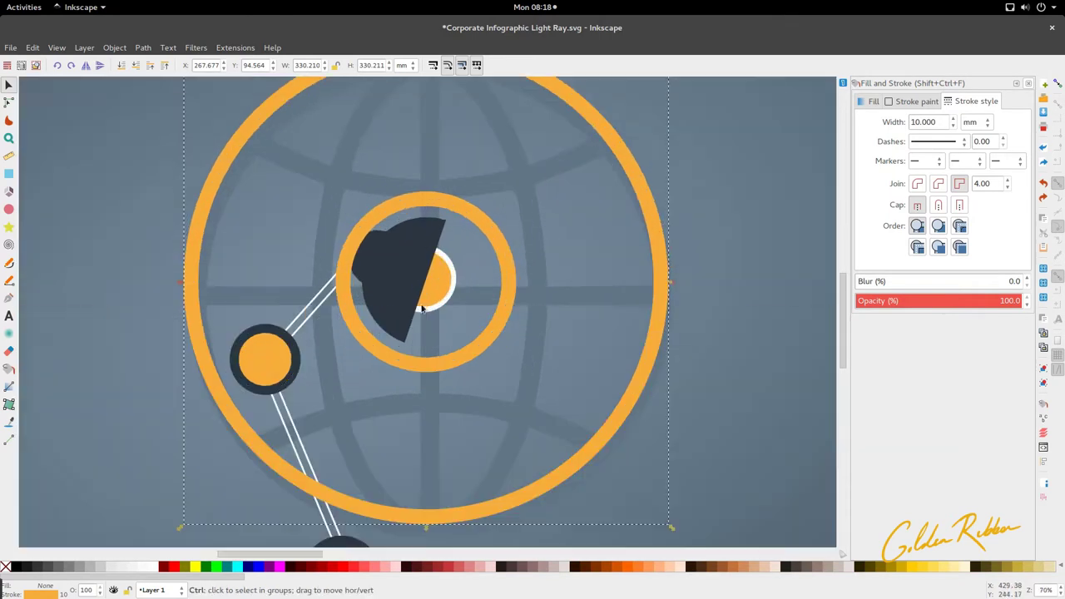
scroll(422, 309, down, 2)
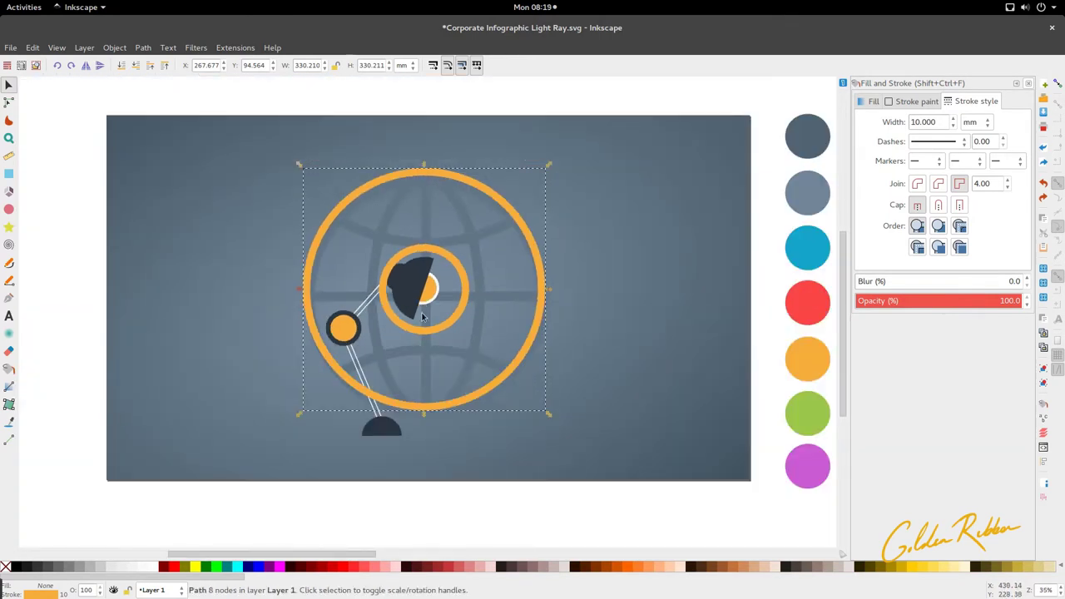
Step: Fill the ring-shaped path with white and remove its orange stroke
key(n)
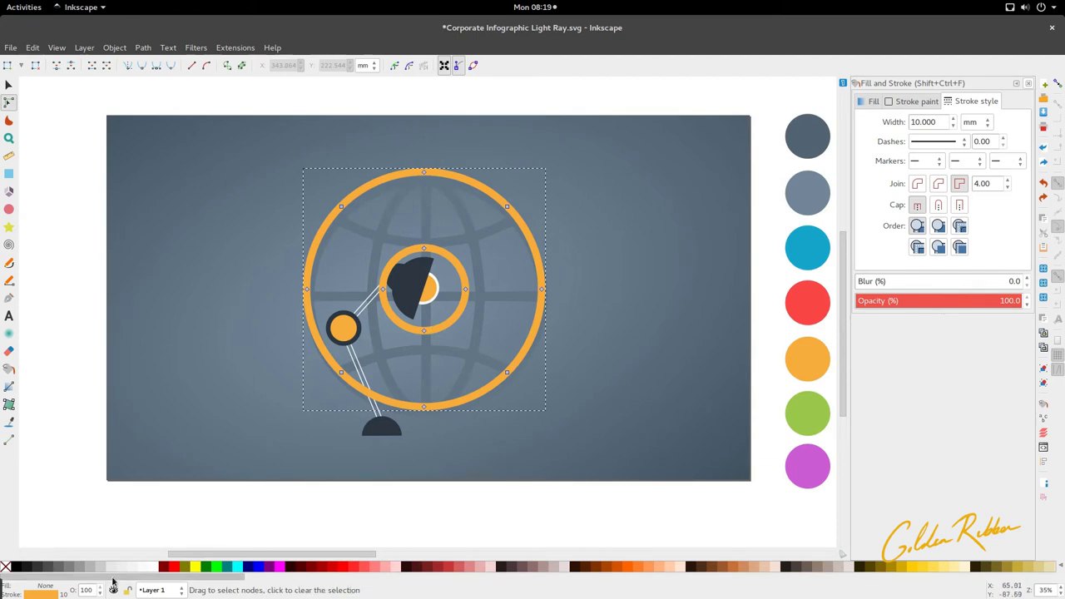
click(154, 568)
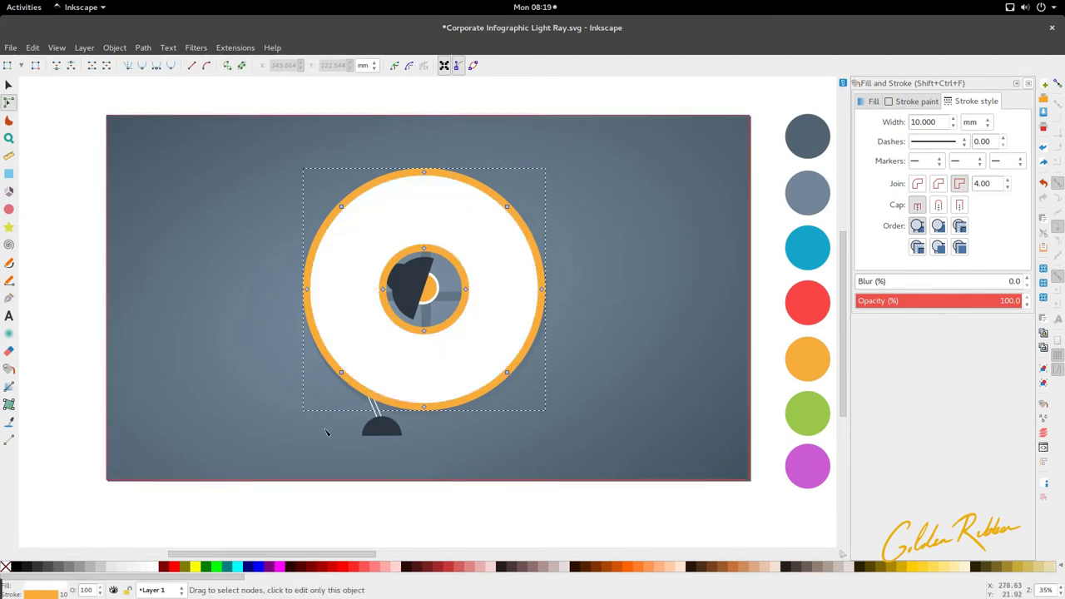
key(s)
right_click(41, 594)
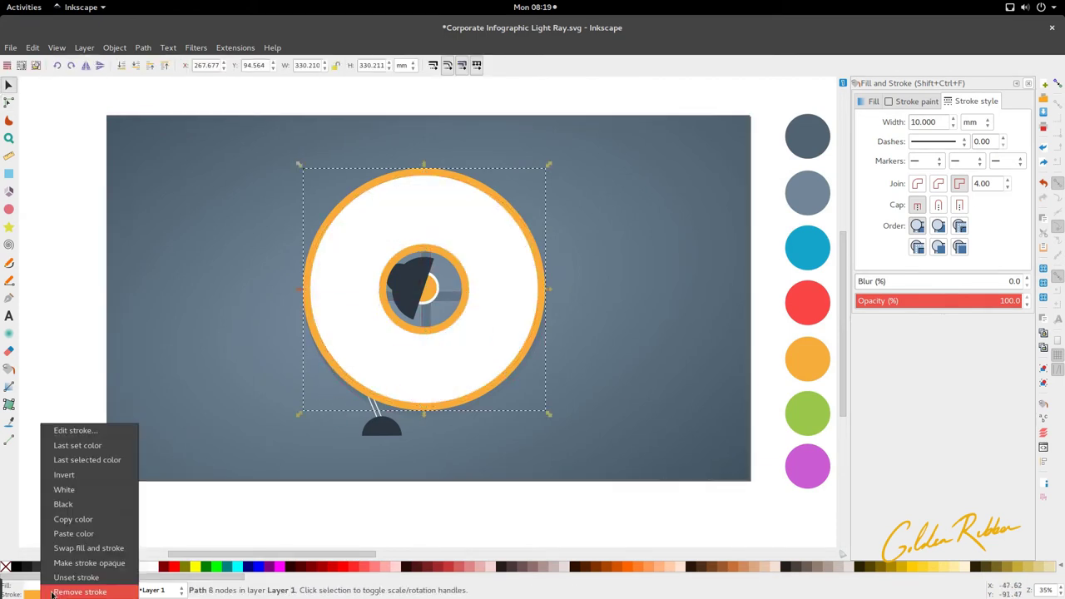
click(83, 585)
key(Escape)
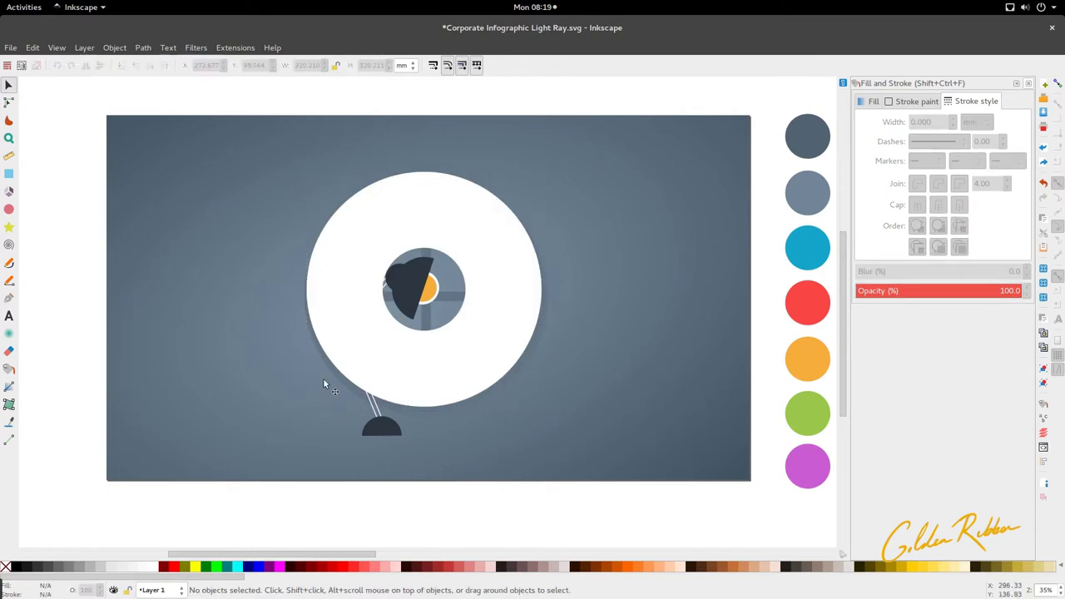
Step: Move the rotation centre of the orange half-circle bulb onto the middle of its straight edge
ctrl+scroll(348, 366, up, 1)
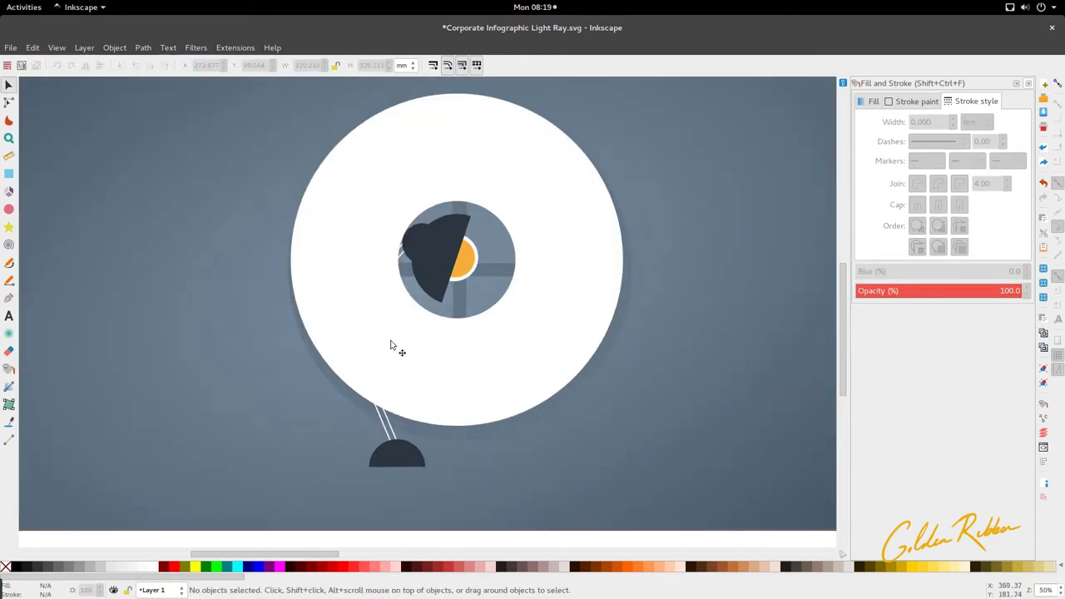
key(p)
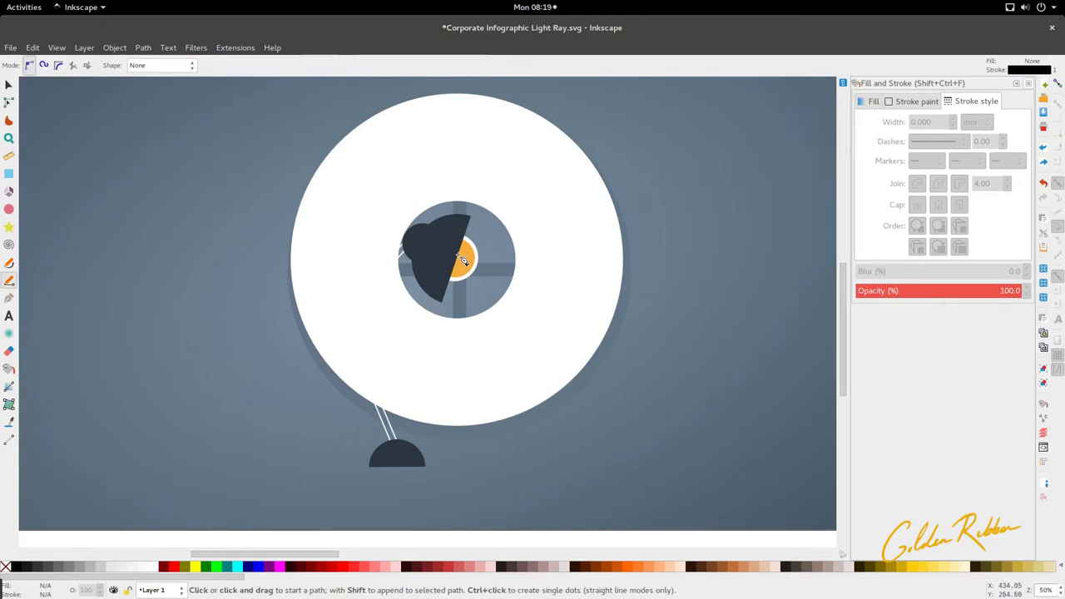
ctrl+scroll(463, 259, up, 3)
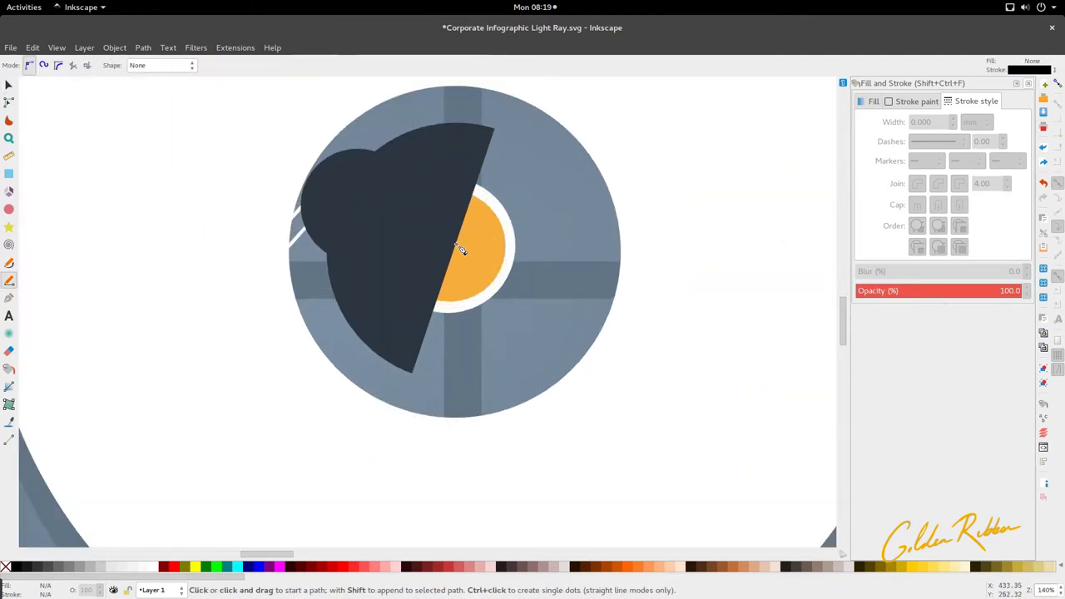
ctrl+scroll(461, 250, up, 1)
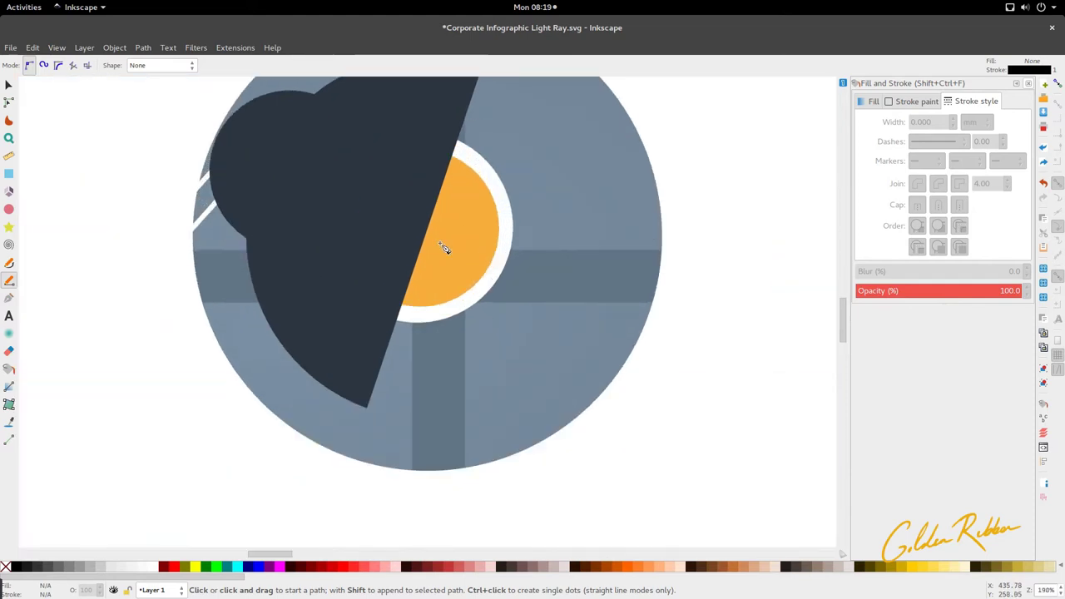
key(n)
click(447, 248)
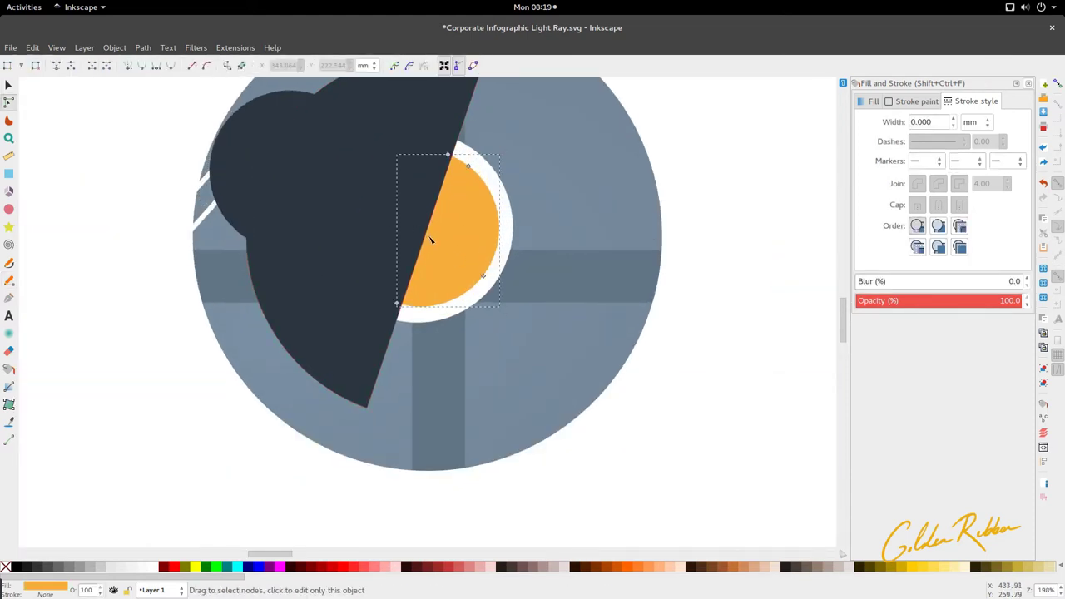
key(s)
click(445, 237)
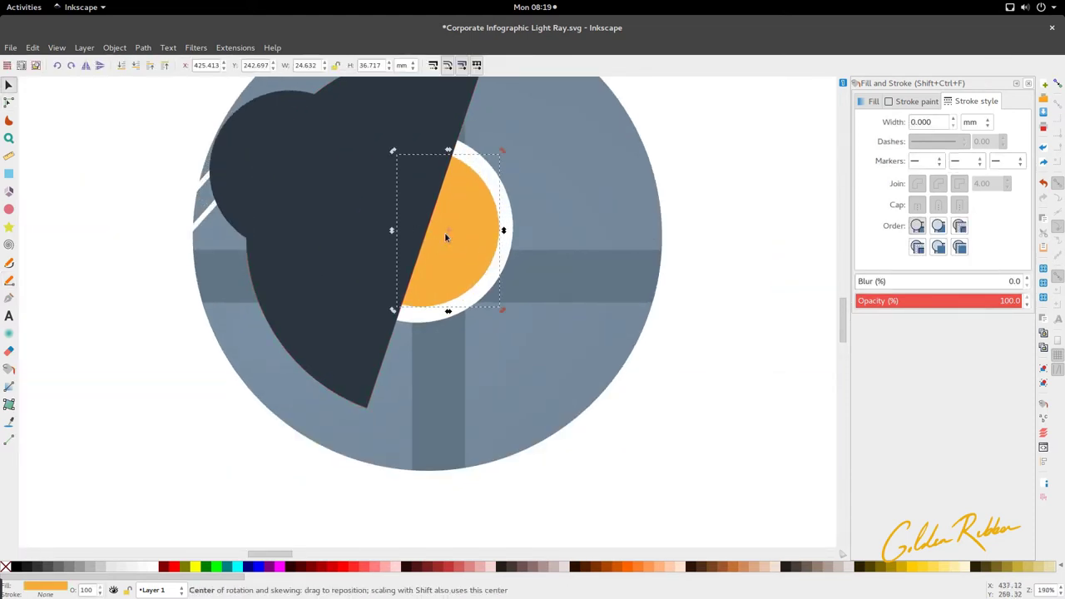
drag(448, 232, 428, 231)
scroll(385, 311, down, 4)
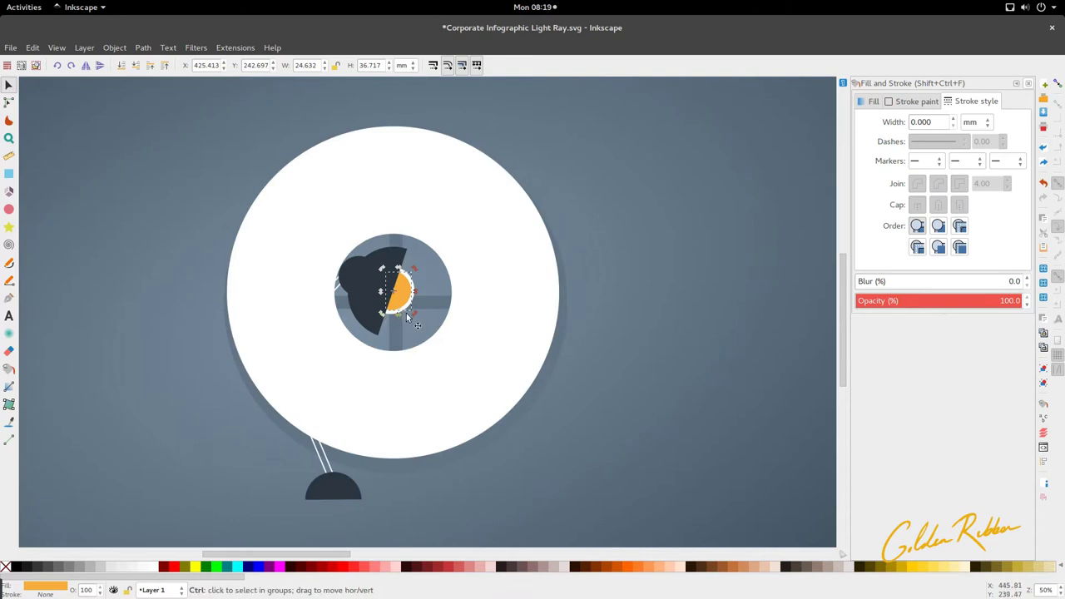
Step: Draw a vertical line about 188 mm long from the bulb's rotation centre down past the white ring's lower edge
scroll(408, 319, up, 1)
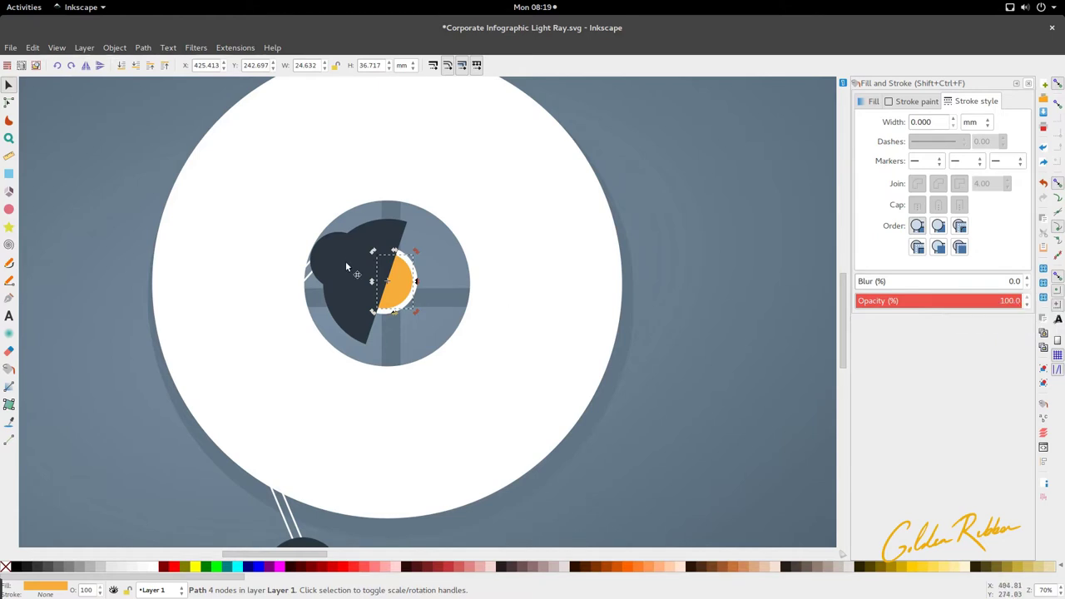
click(9, 283)
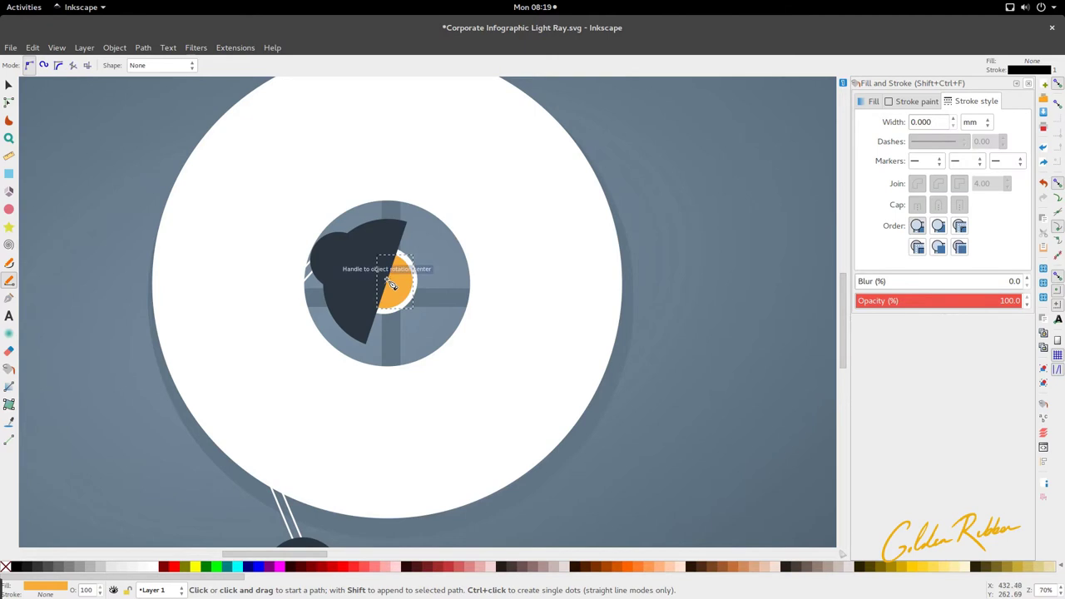
click(391, 285)
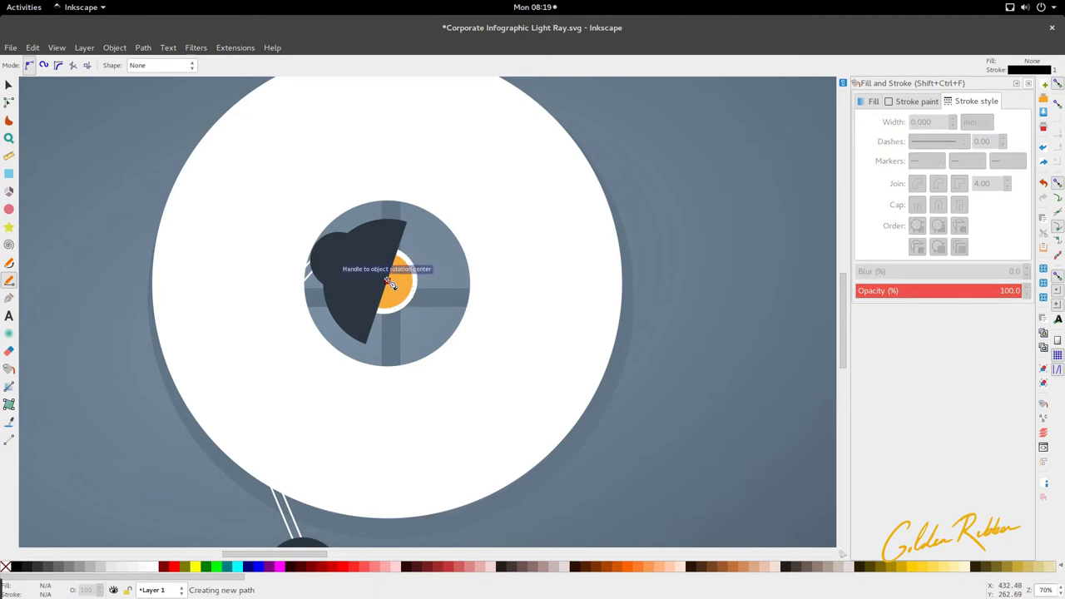
scroll(393, 344, down, 2)
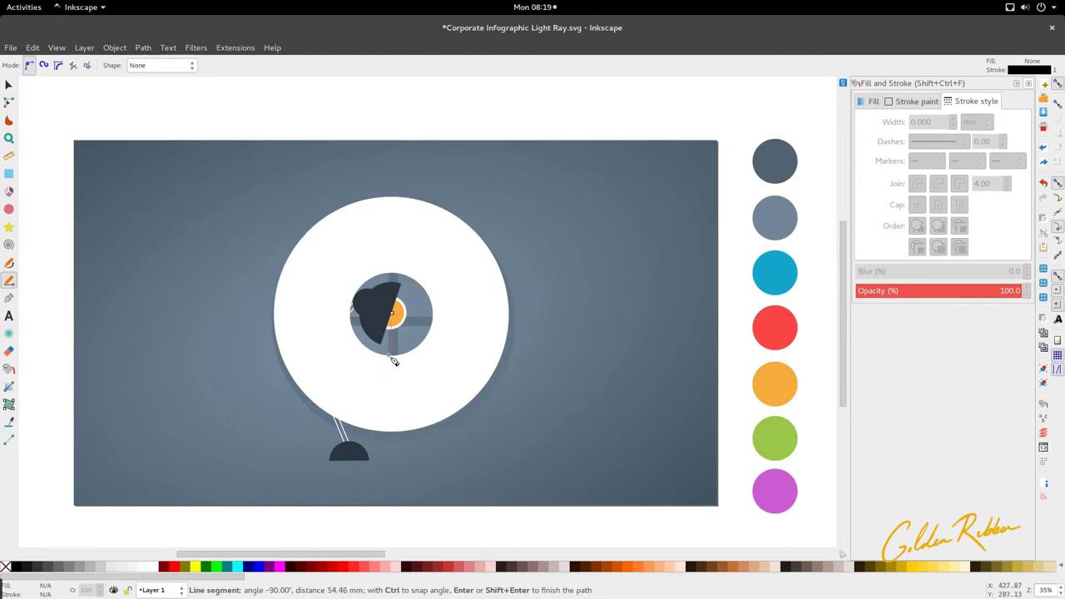
double_click(391, 452)
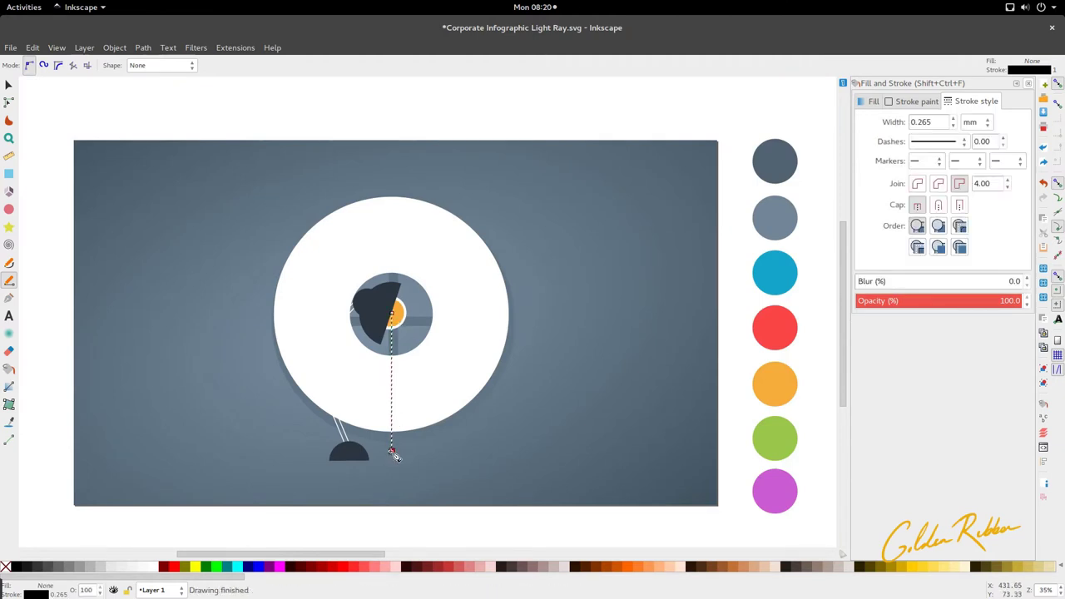
scroll(391, 452, up, 2)
scroll(409, 341, down, 2)
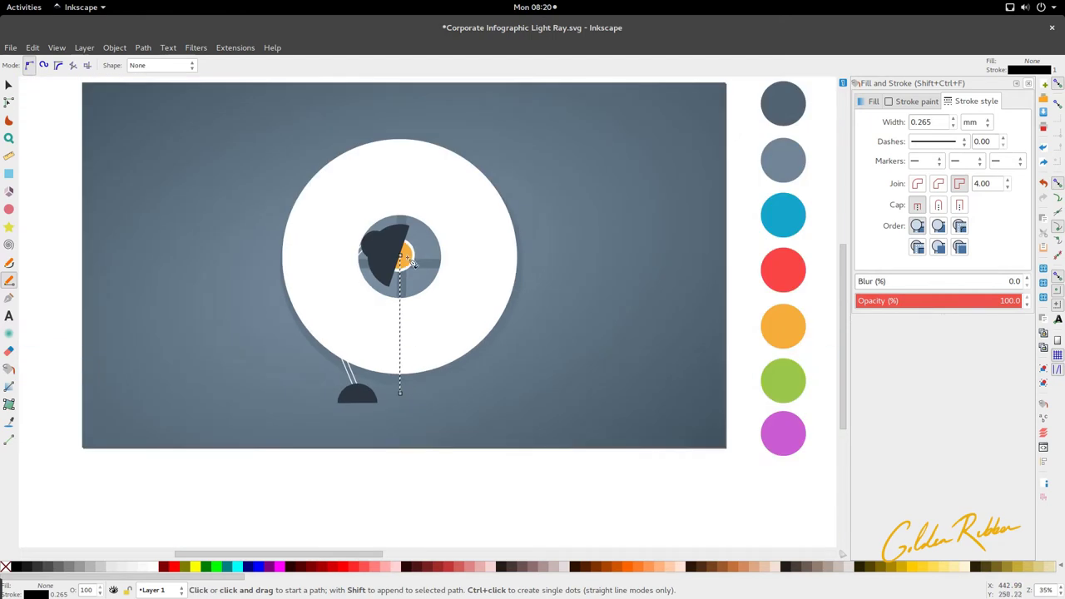
Step: Snap the white ring's rotation centre onto the bulb's rotation centre at the upper end of the line
key(s)
scroll(410, 263, up, 2)
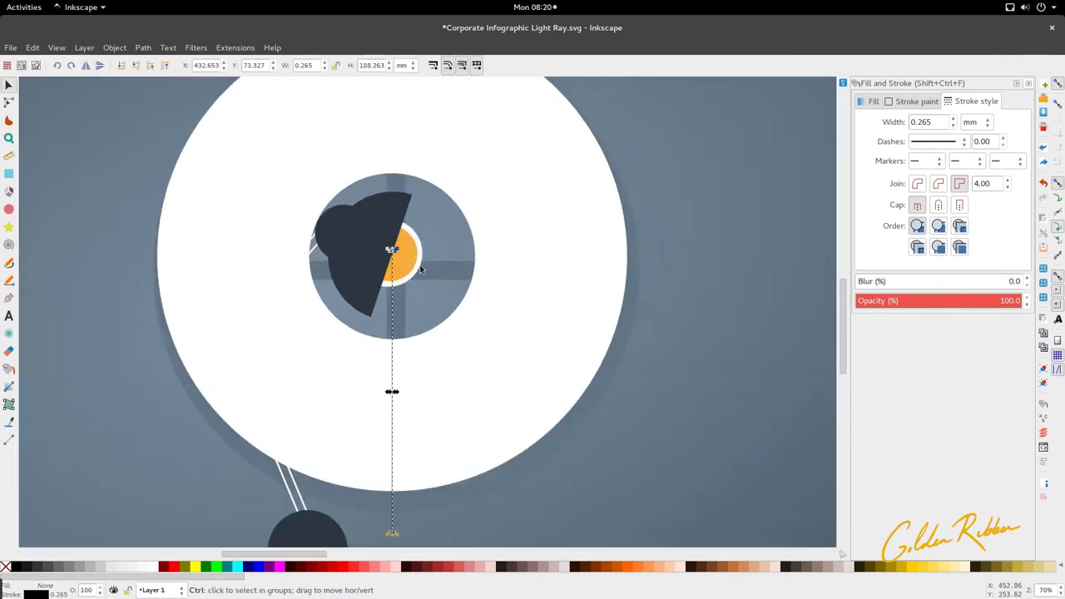
scroll(419, 303, up, 1)
click(502, 379)
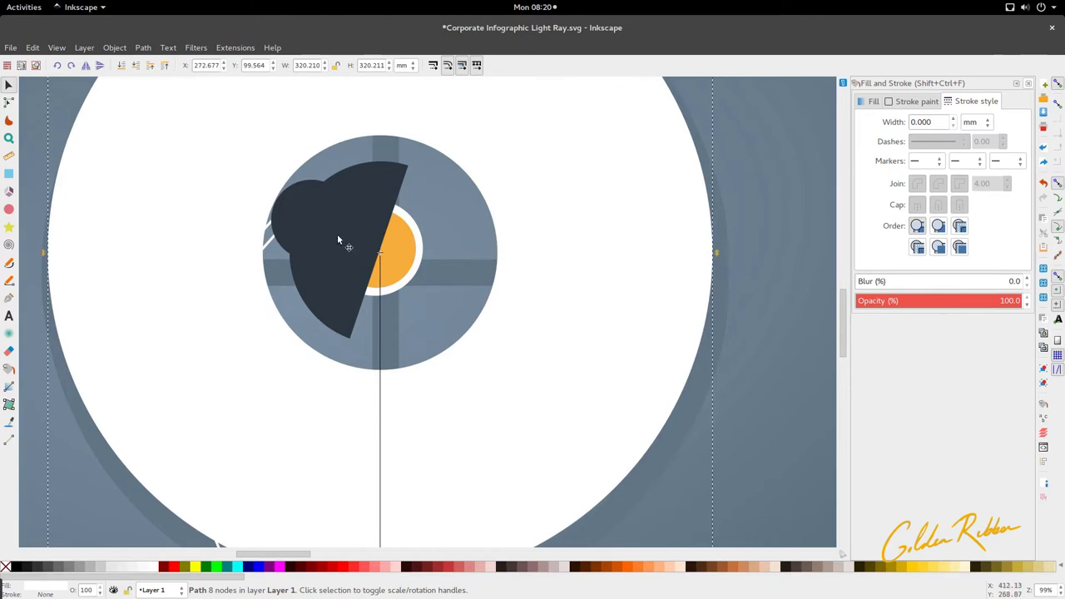
scroll(337, 235, up, 2)
drag(449, 294, 447, 281)
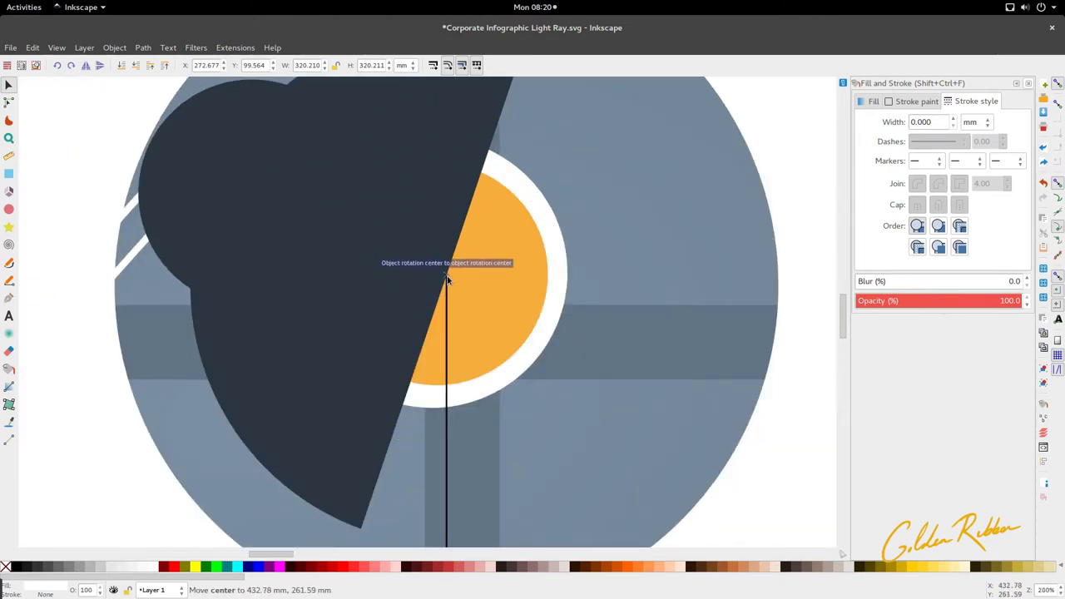
scroll(394, 288, down, 1)
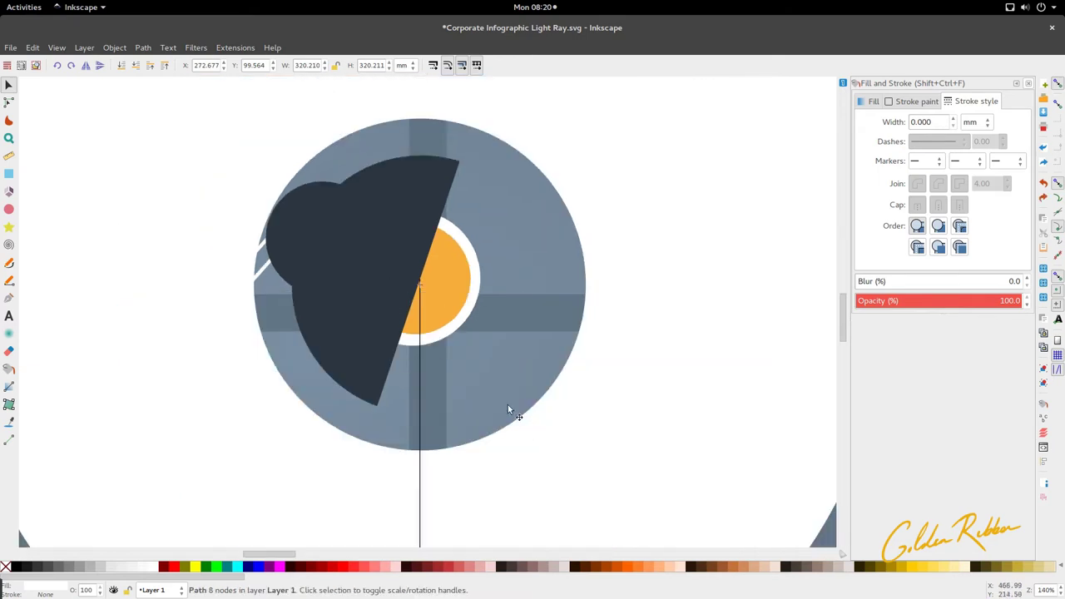
Step: Move the white ring up about 2 mm so its midpoint snaps to the line's upper end node
scroll(507, 407, down, 1)
drag(492, 419, 494, 402)
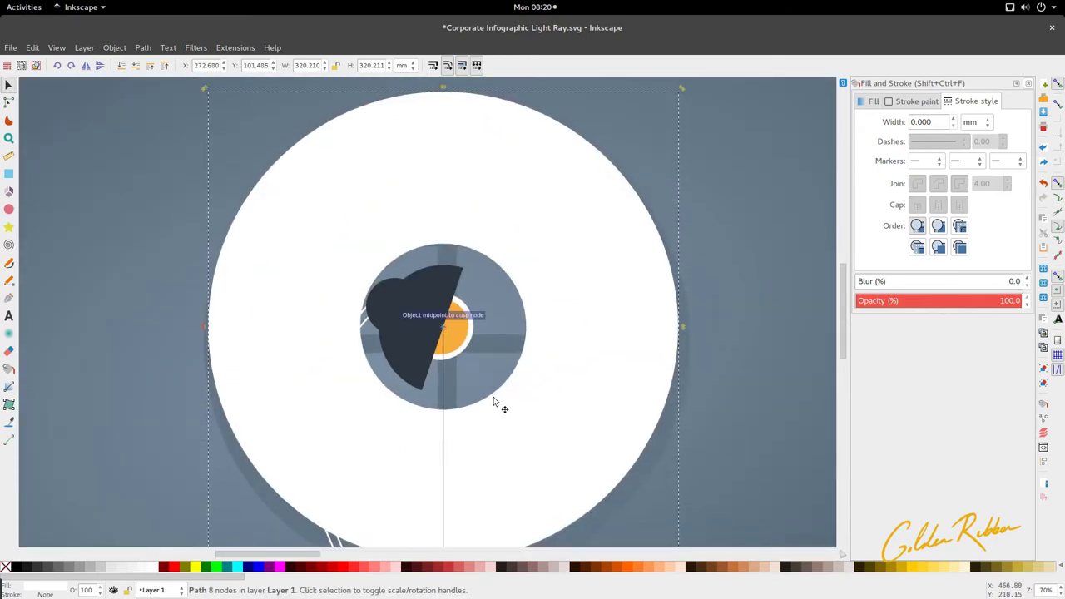
scroll(446, 341, up, 3)
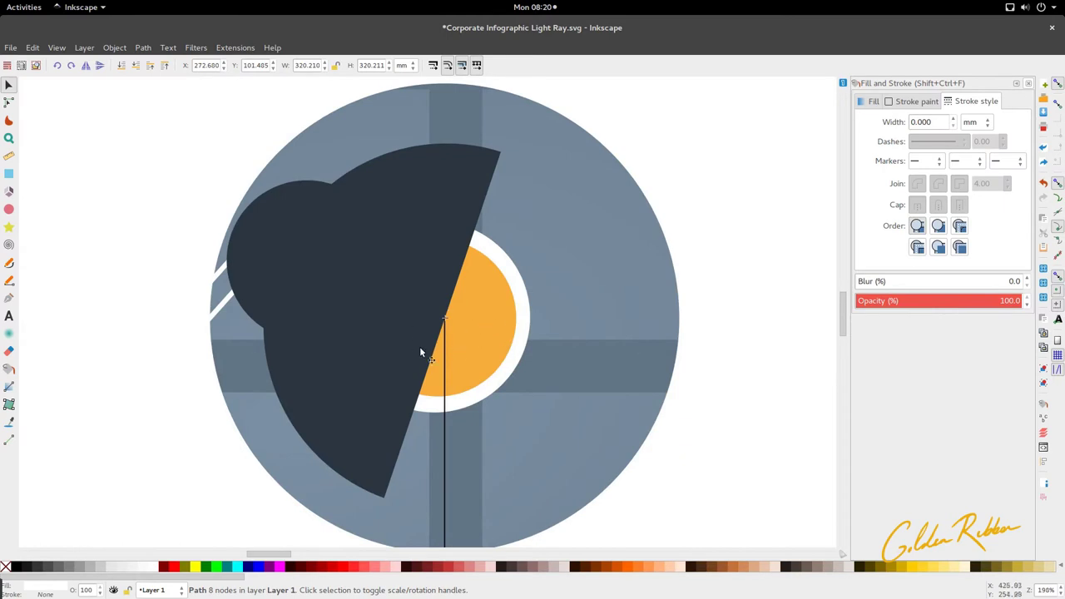
scroll(420, 353, down, 4)
scroll(450, 407, down, 3)
Step: Try to rotate the vertical line about its default centre
click(442, 399)
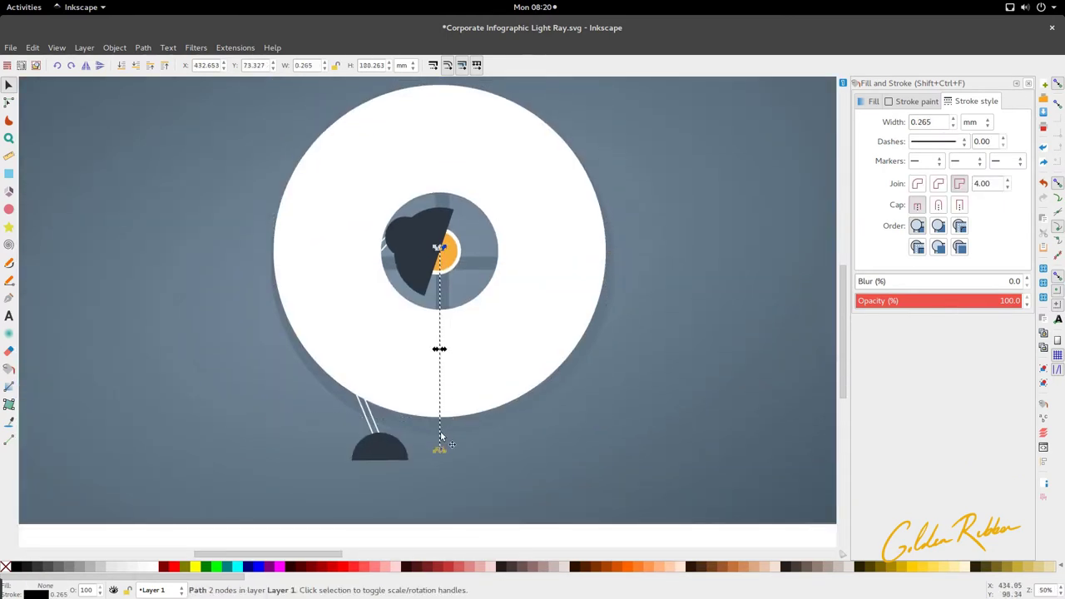
click(438, 431)
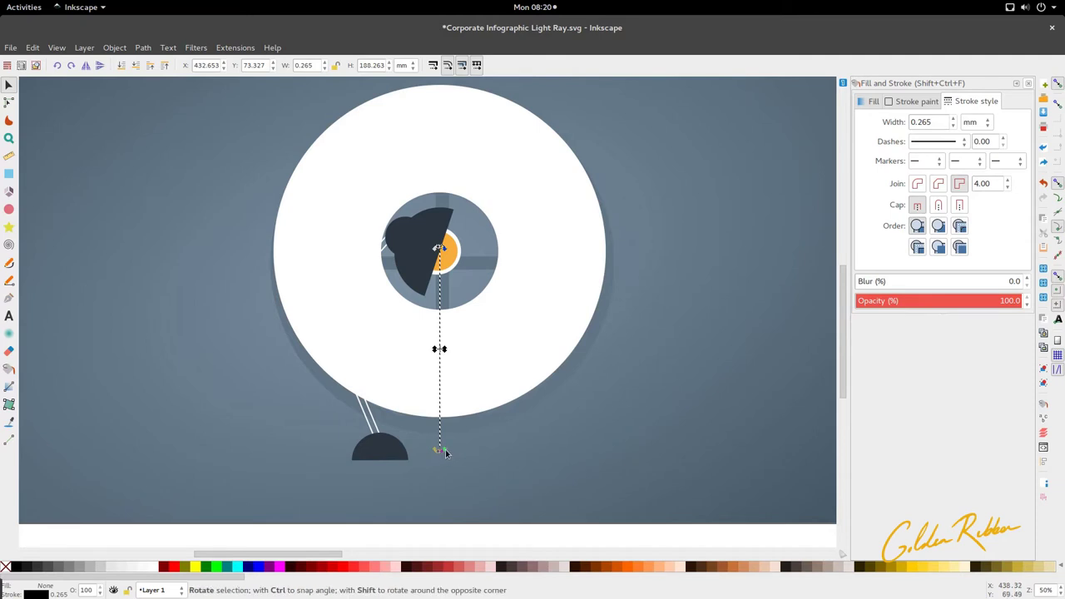
drag(445, 451, 463, 442)
key(ctrl+z)
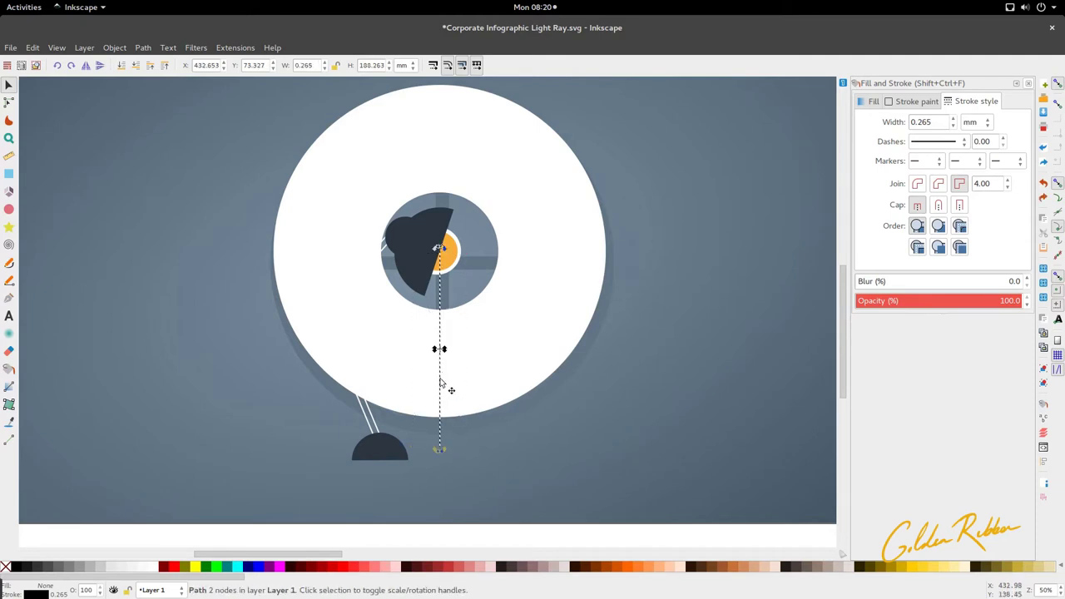
Step: Snap the vertical line's rotation centre onto the bulb's rotation centre at the line's upper end
ctrl+scroll(441, 379, up, 3)
key(Escape)
scroll(430, 323, up, 5)
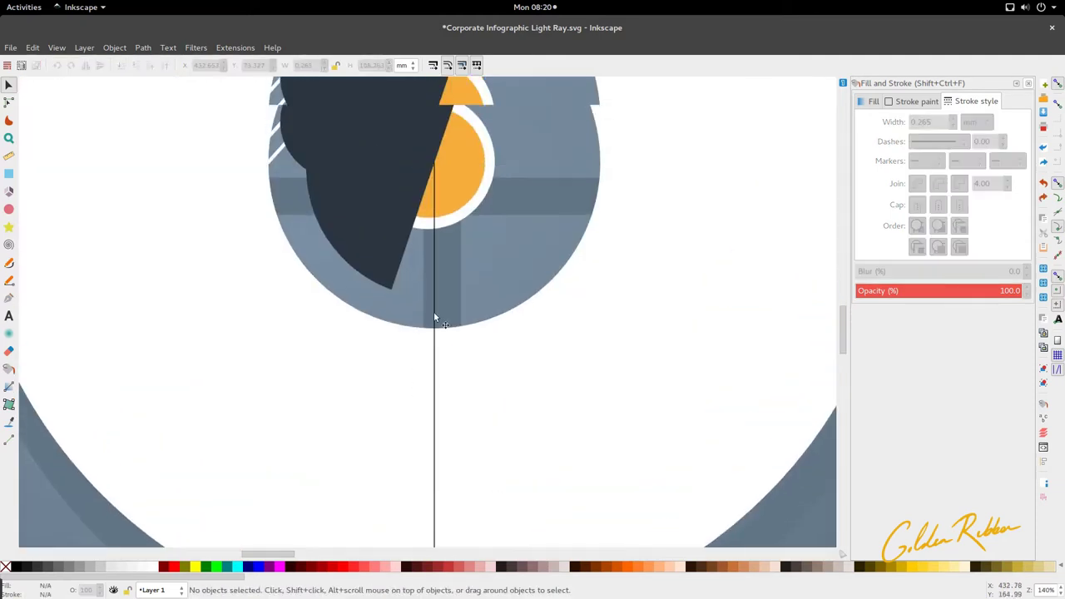
ctrl+scroll(436, 329, down, 3)
ctrl+click(436, 353)
ctrl+scroll(434, 350, up, 2)
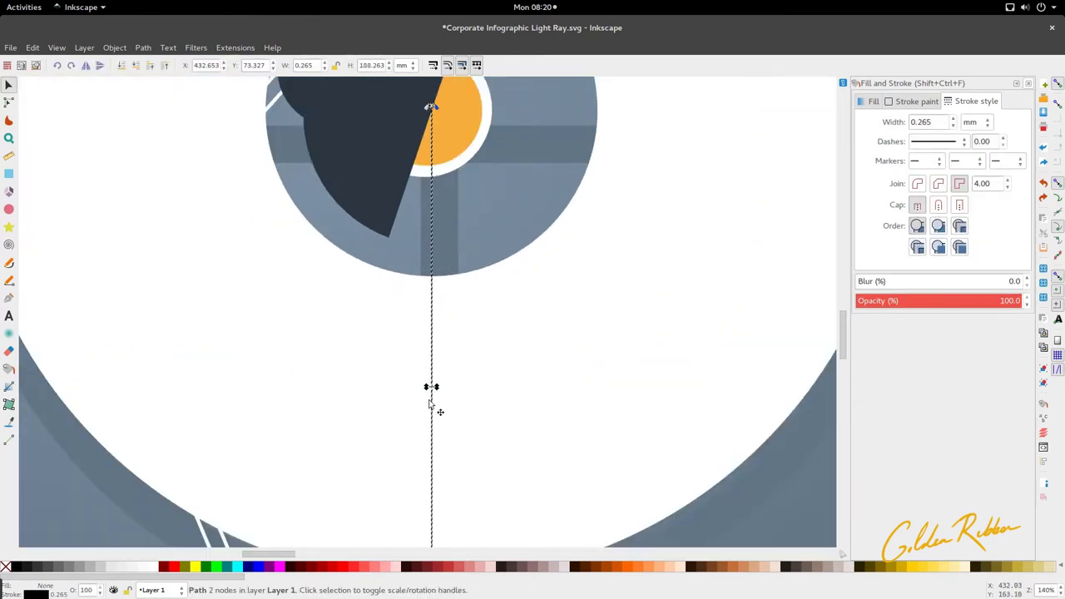
ctrl+scroll(430, 405, up, 4)
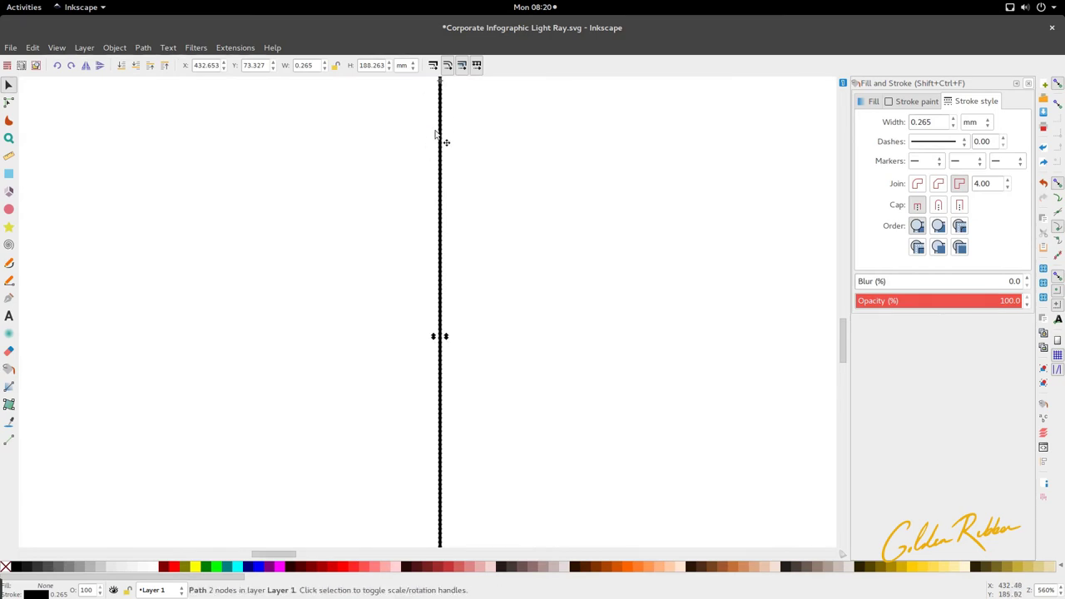
ctrl+scroll(433, 185, down, 1)
ctrl+scroll(445, 372, down, 1)
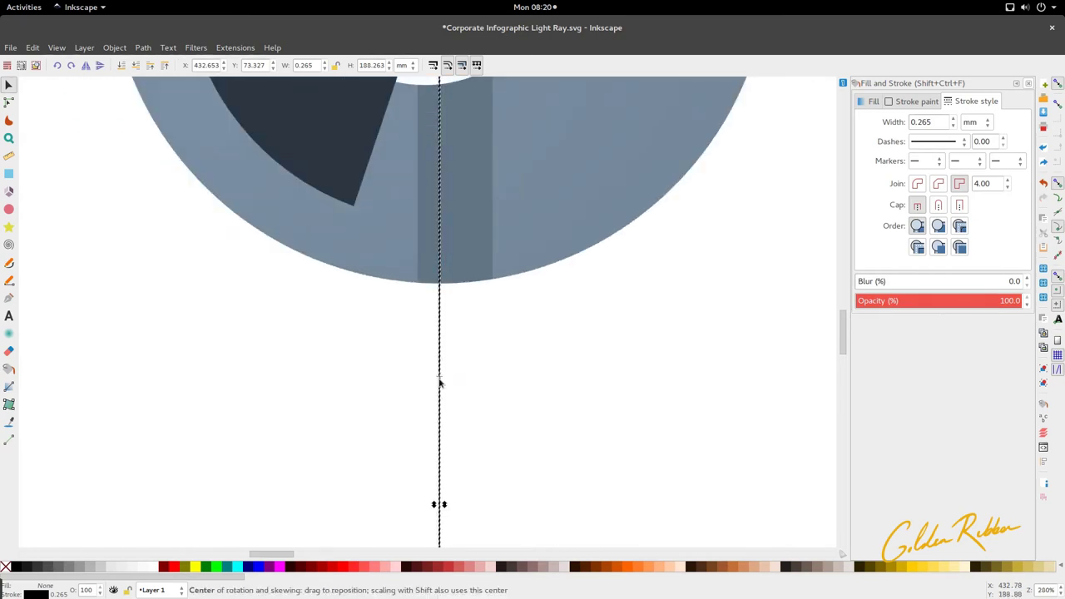
drag(441, 379, 439, 350)
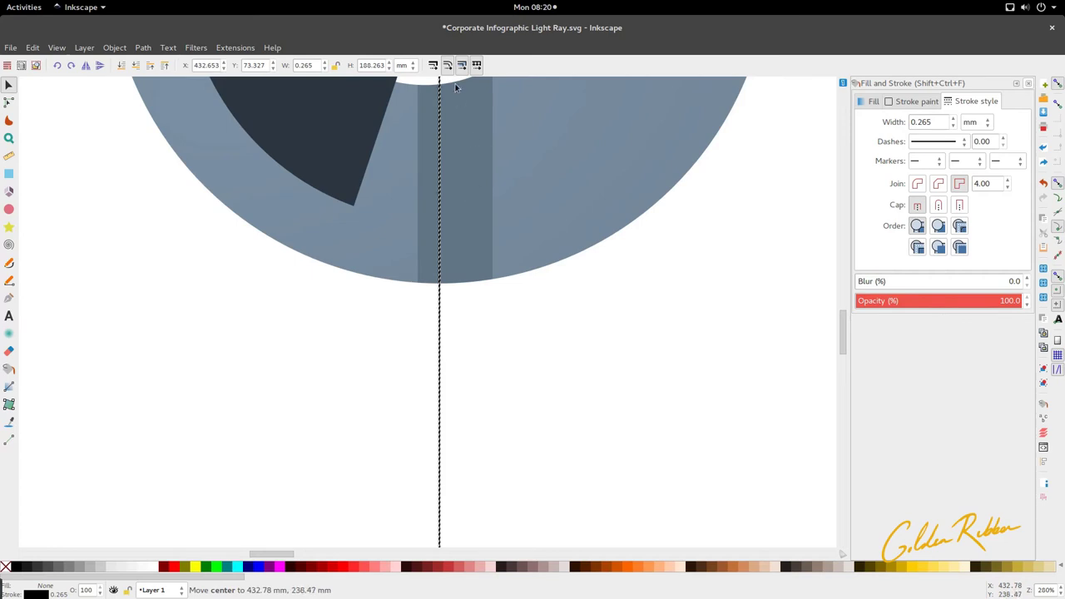
drag(456, 88, 457, 84)
scroll(454, 100, up, 4)
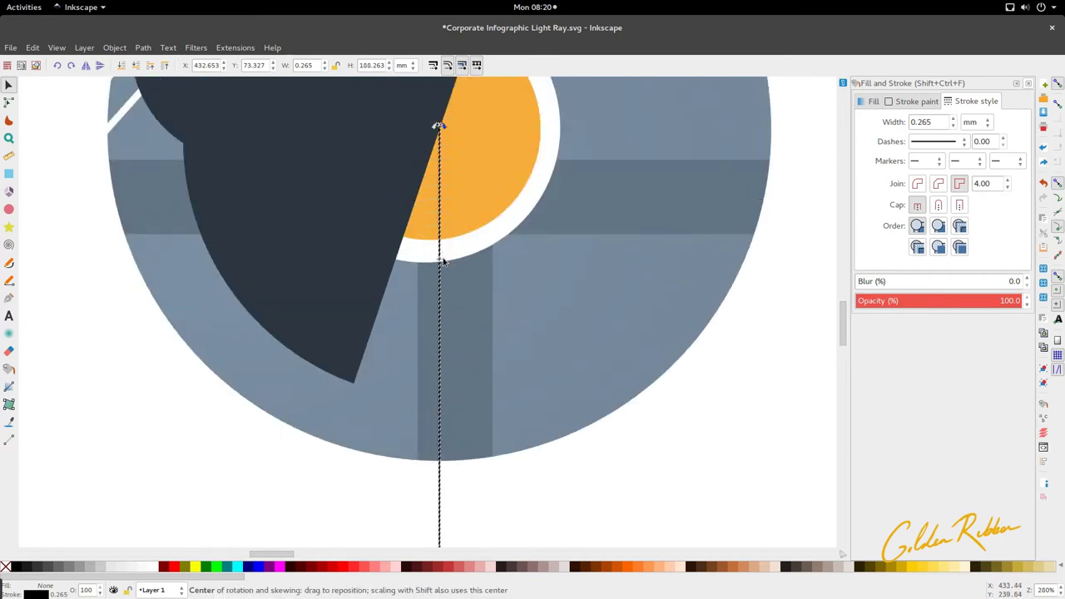
drag(443, 261, 440, 127)
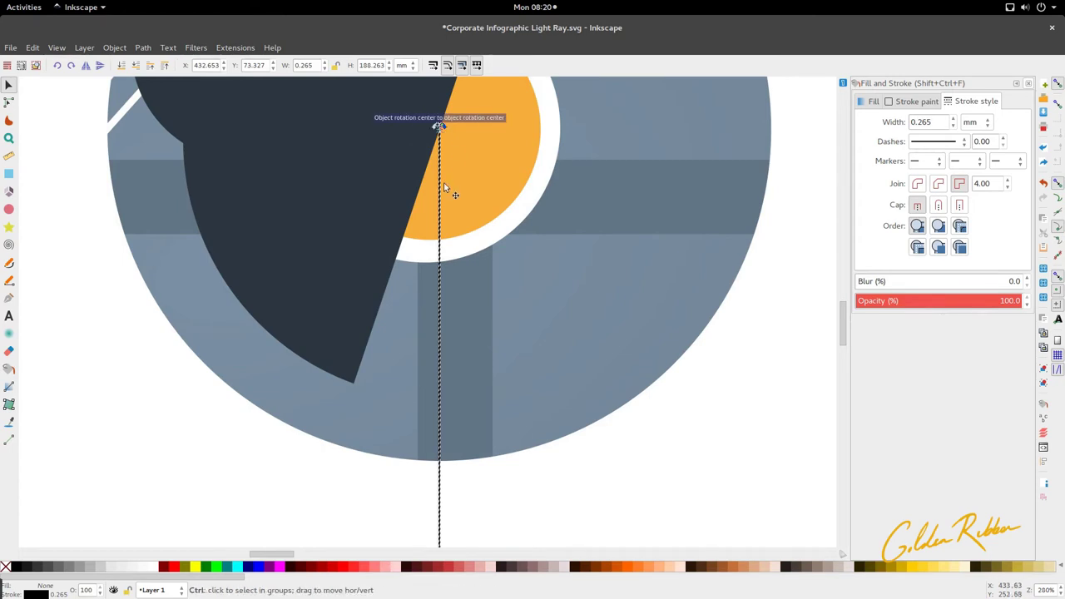
Step: Duplicate the vertical line and skew the copy 45° from the bulb's centre so it runs diagonally down across the ring's right side
ctrl+scroll(443, 182, down, 4)
ctrl+scroll(440, 292, down, 2)
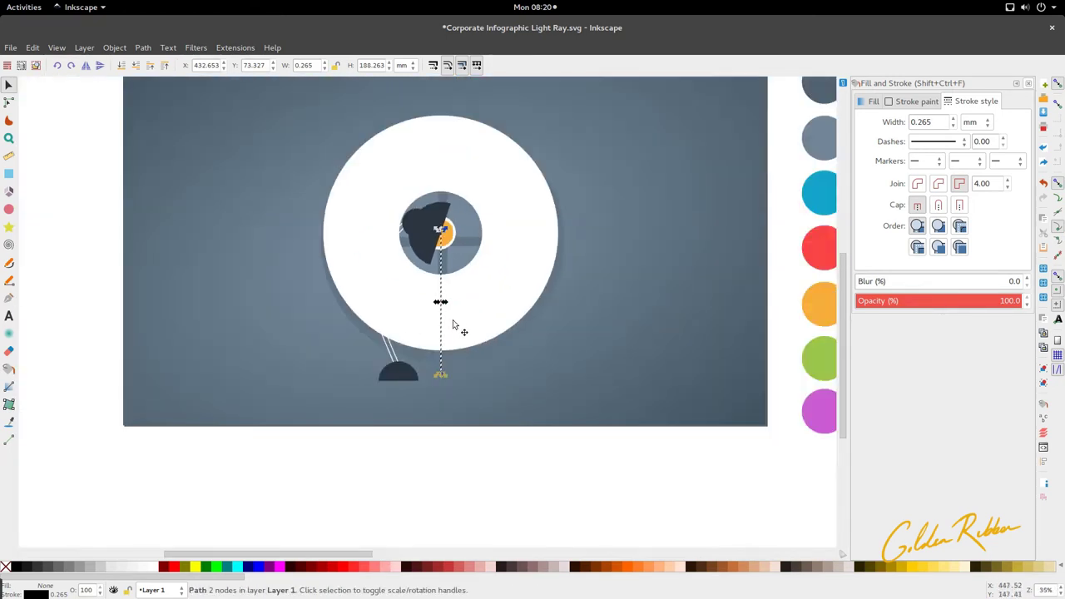
click(442, 370)
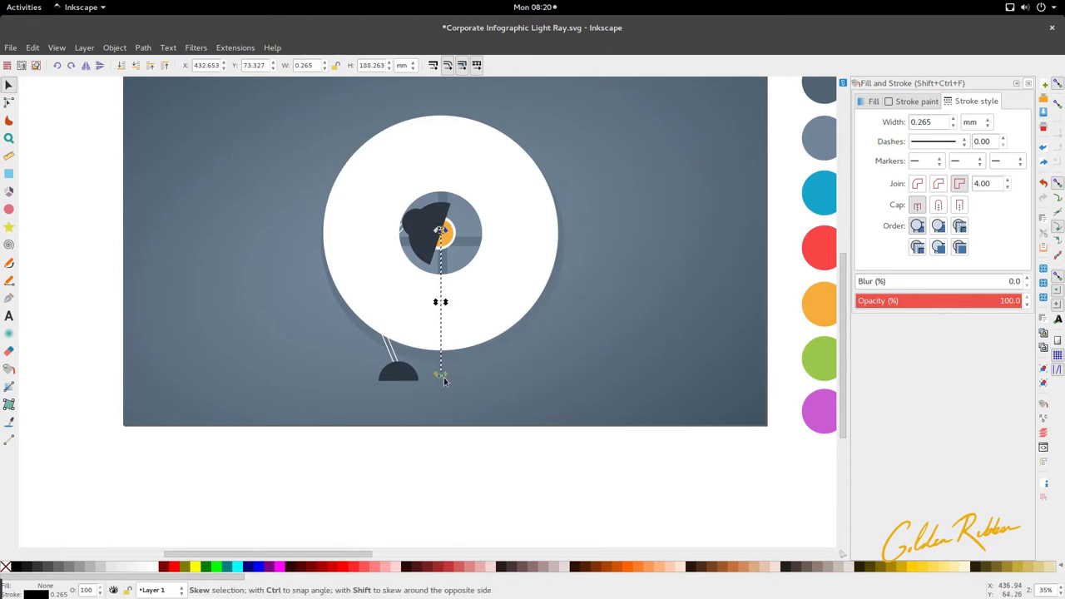
drag(445, 377, 530, 355)
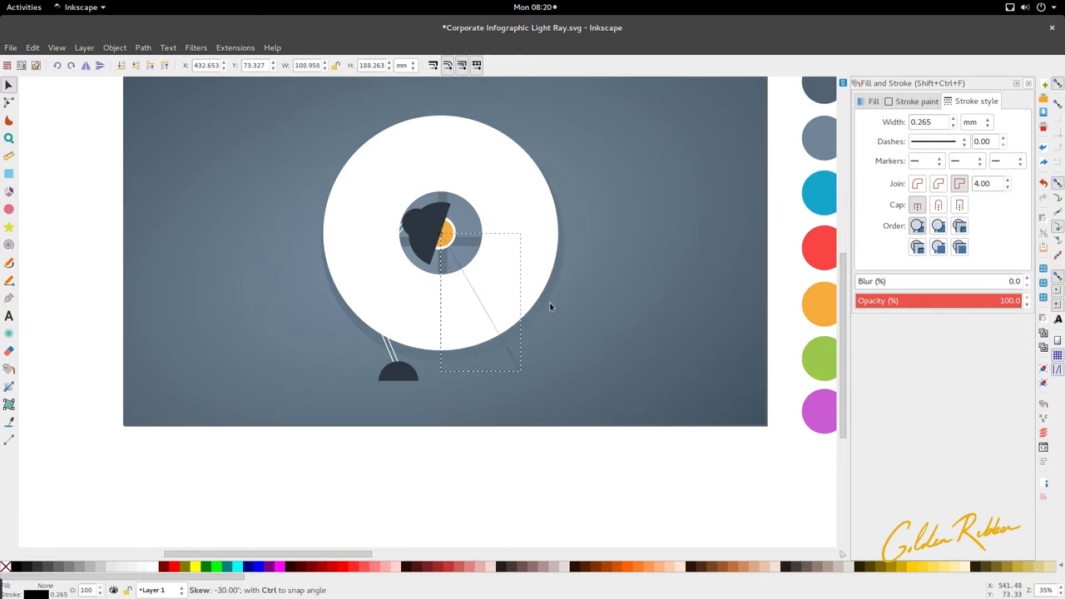
drag(550, 307, 561, 300)
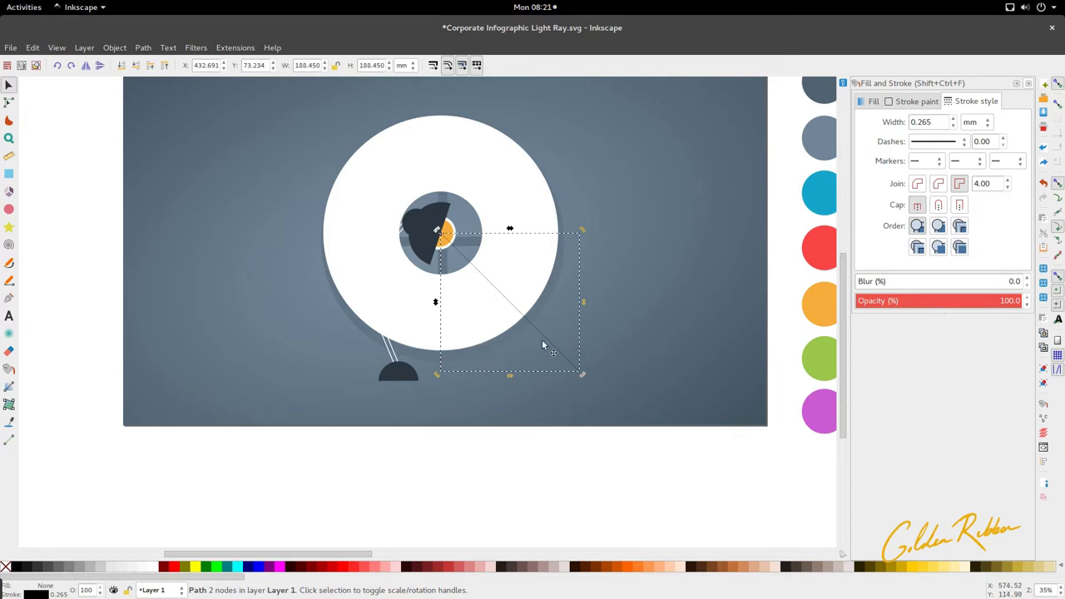
Step: Add two copies of the diagonal line rotated about the bulb's centre, one turned 75° and the next pointing straight up
click(575, 362)
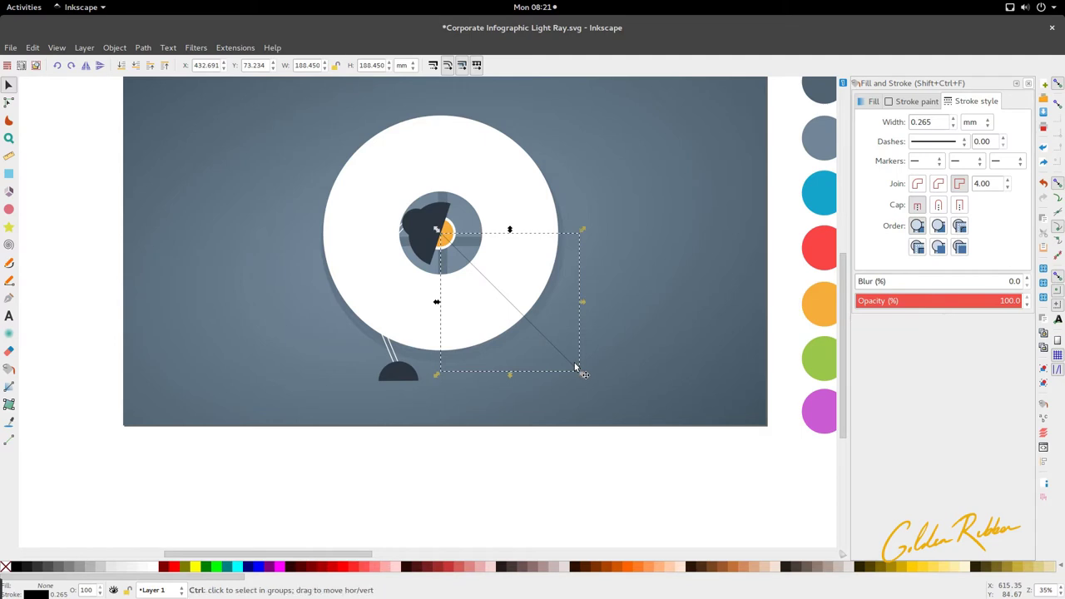
click(575, 364)
drag(583, 234, 490, 122)
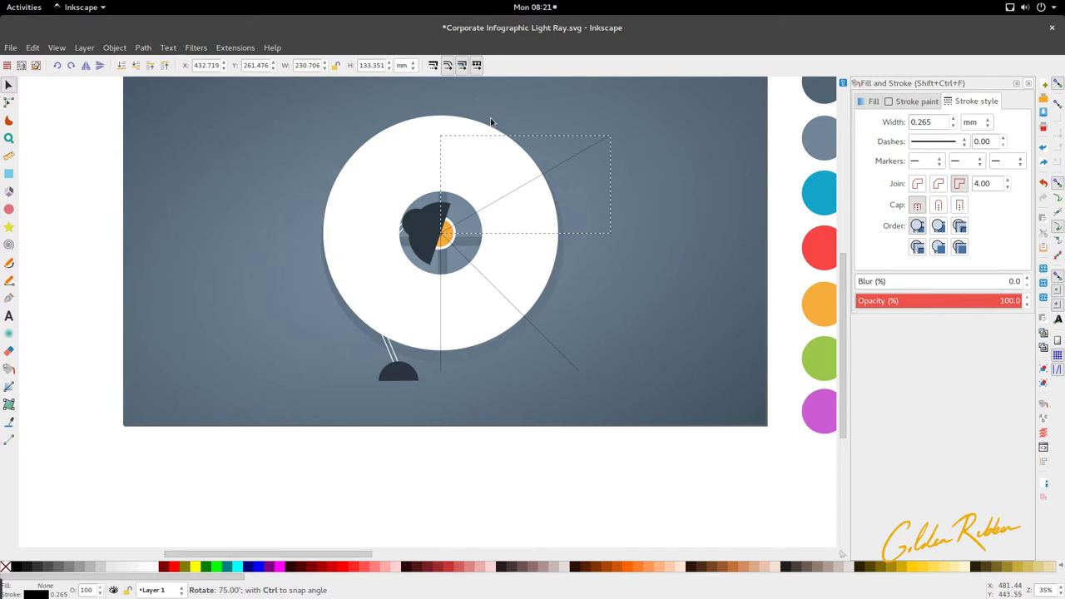
drag(491, 122, 491, 121)
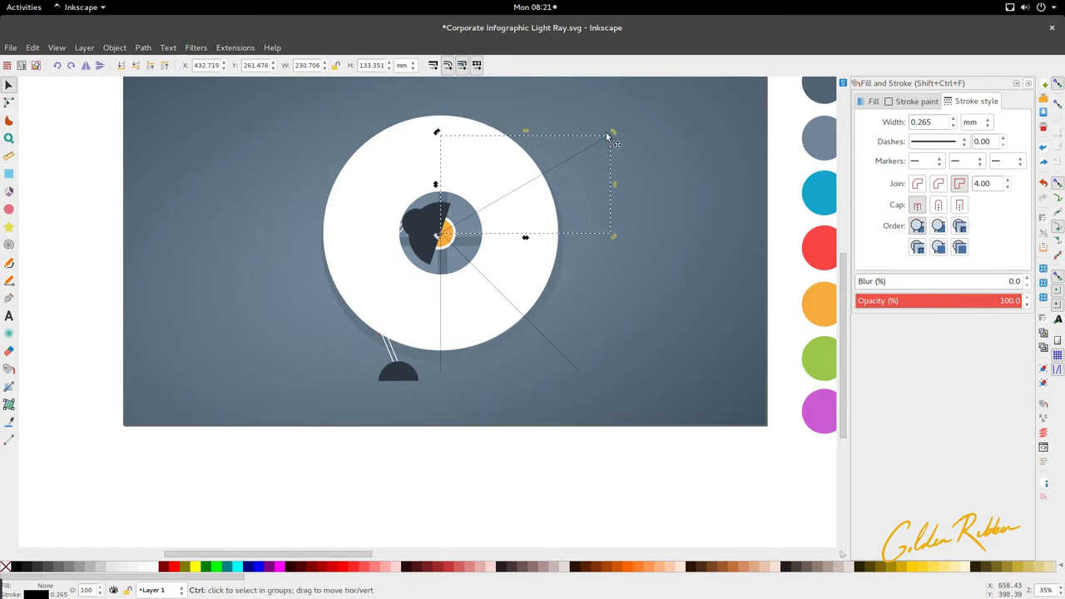
drag(613, 133, 447, 112)
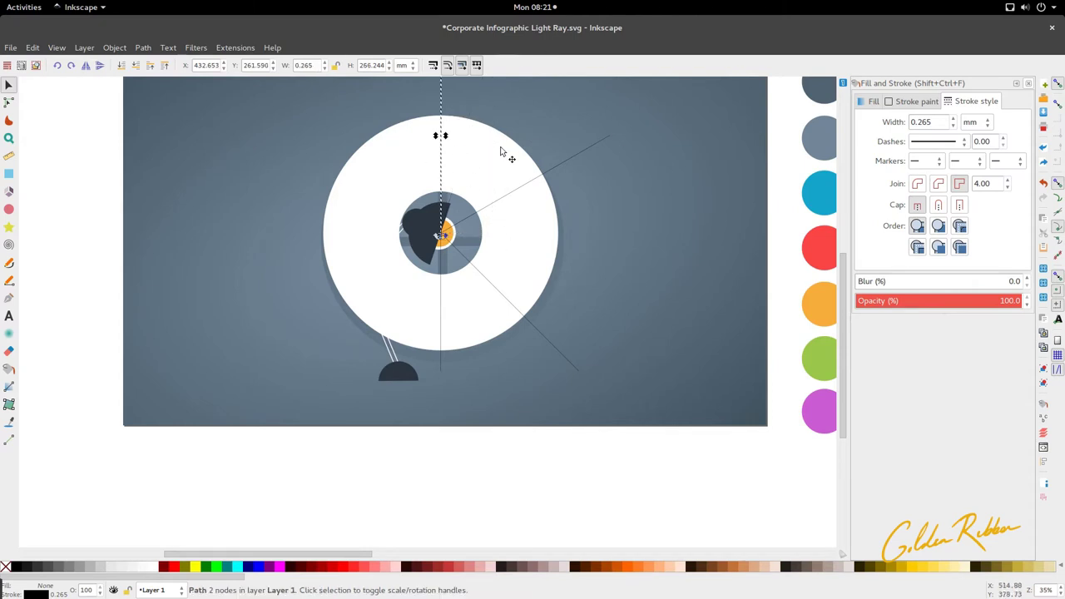
key(shift)
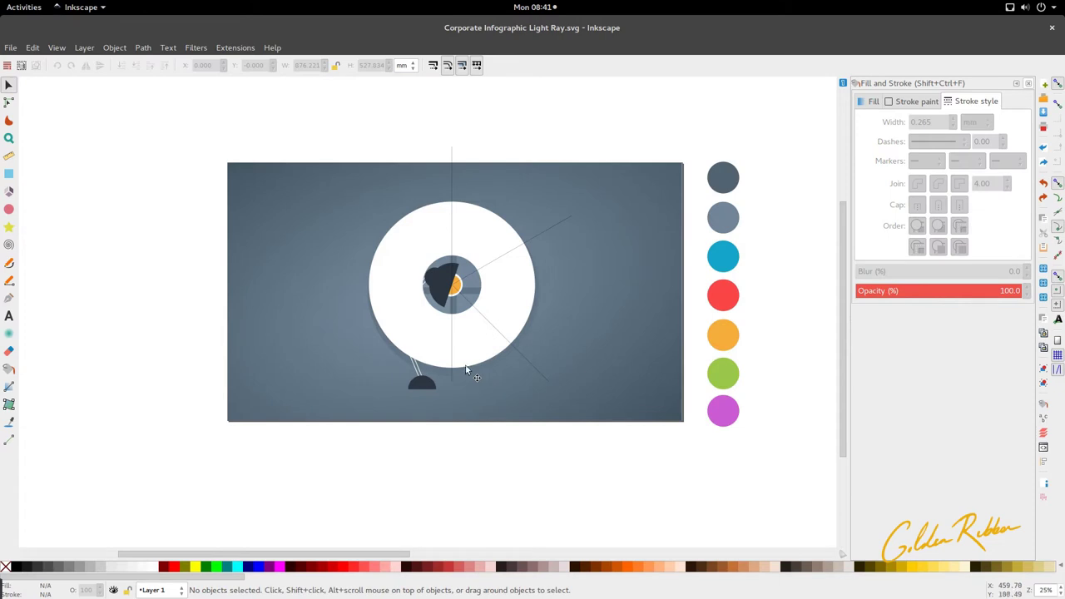
Step: Extend the lower vertical line downward by moving its bottom end node, making the line about 213 mm long
key(ctrl)
scroll(457, 347, up, 1)
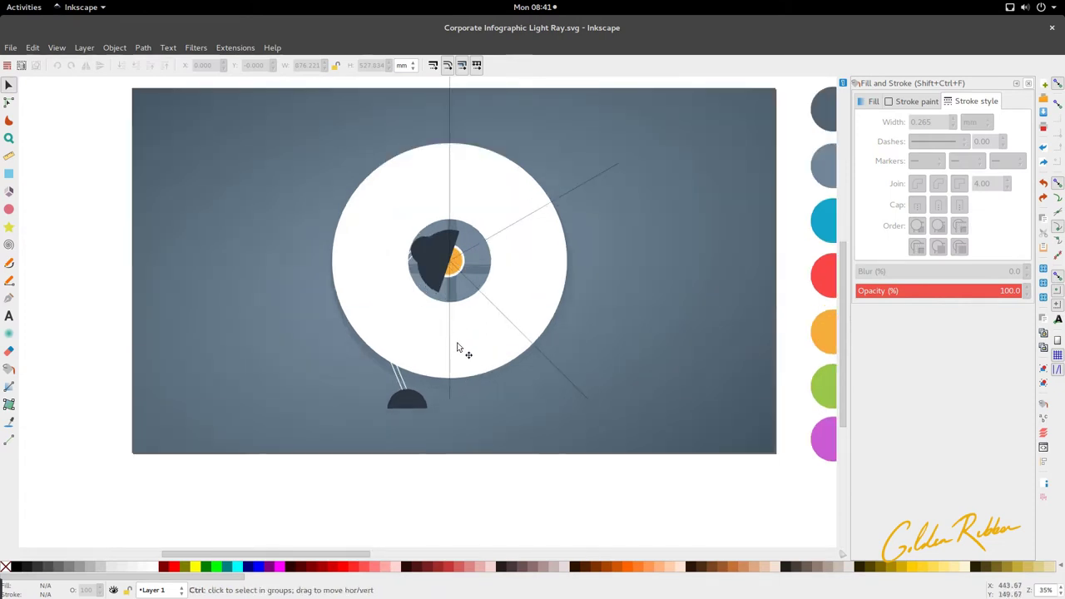
click(450, 363)
key(n)
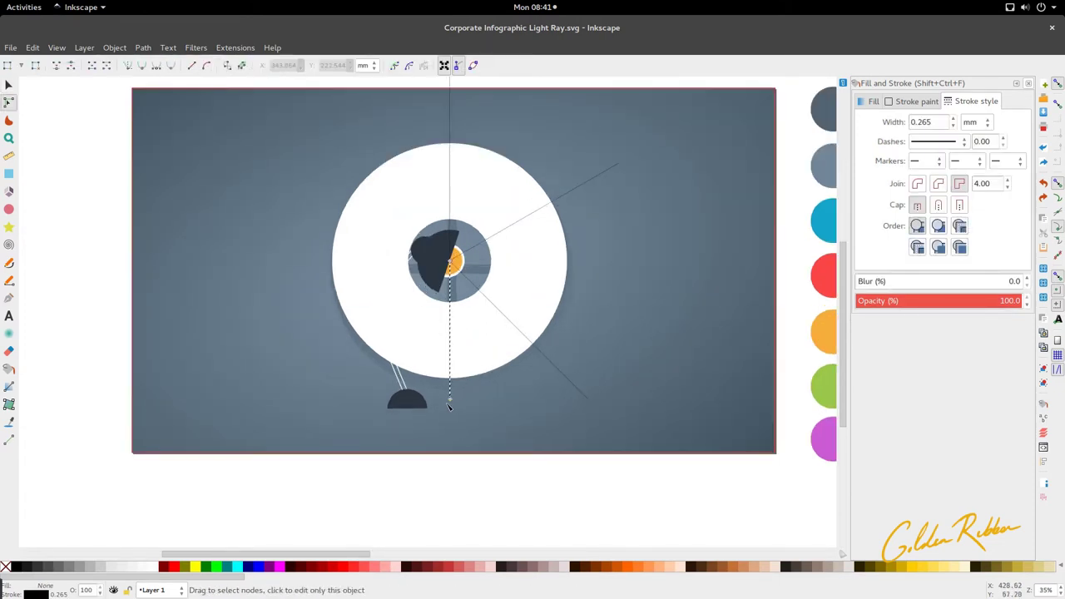
drag(450, 400, 450, 419)
key(s)
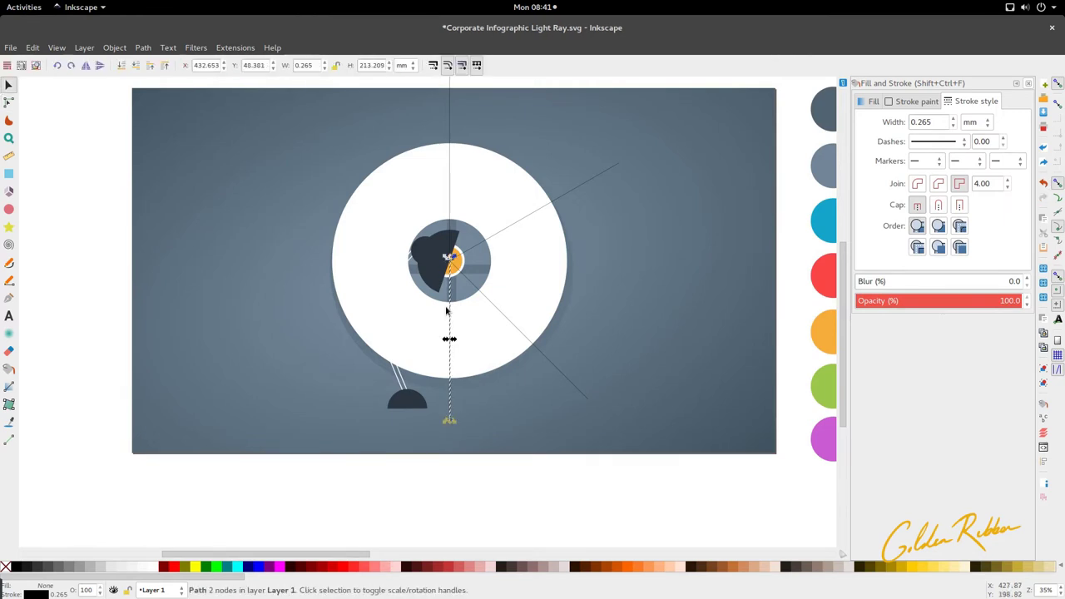
Step: Try to combine the four dividing lines into one path with Union
scroll(448, 314, up, 3)
shift+click(472, 343)
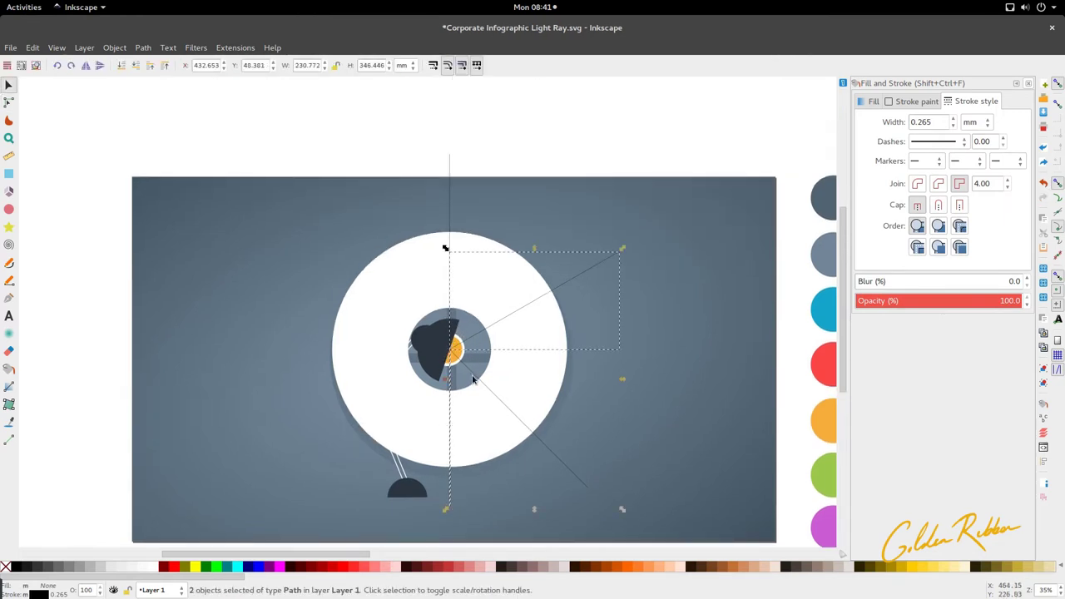
shift+click(473, 380)
shift+click(447, 283)
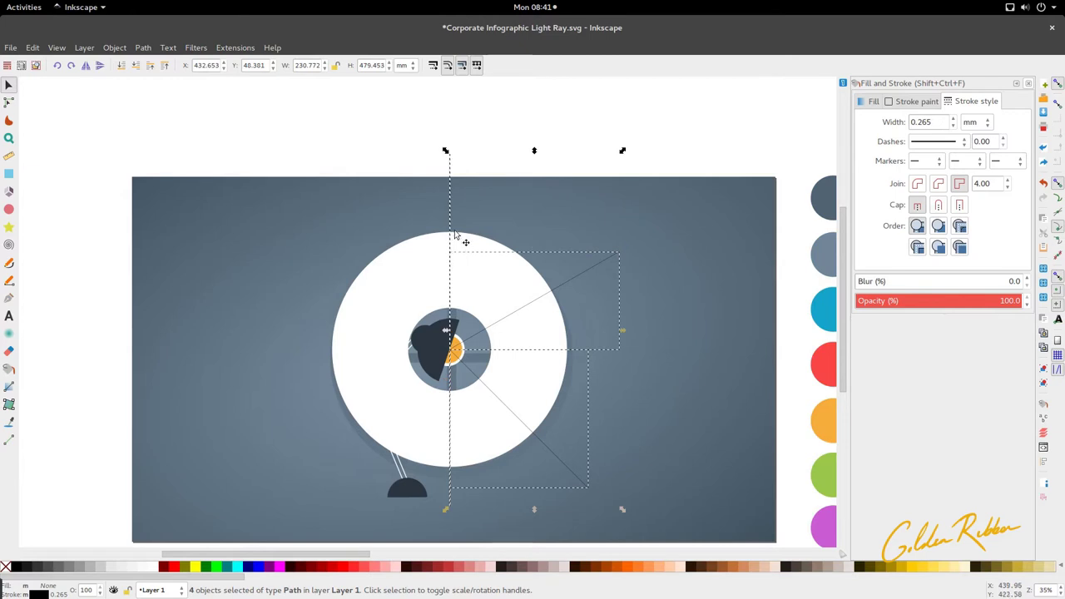
click(143, 48)
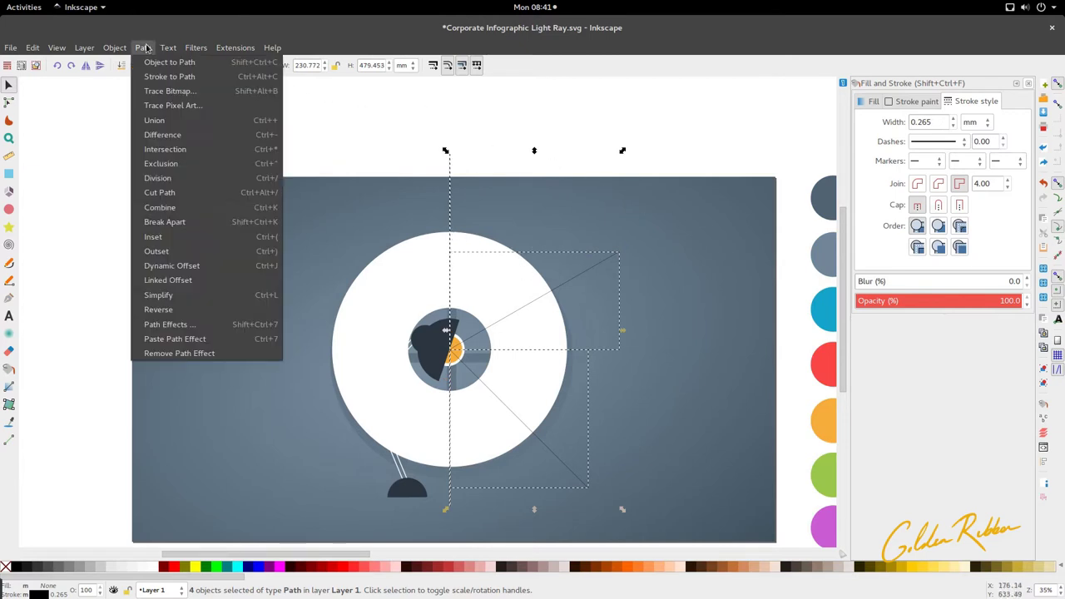
click(178, 122)
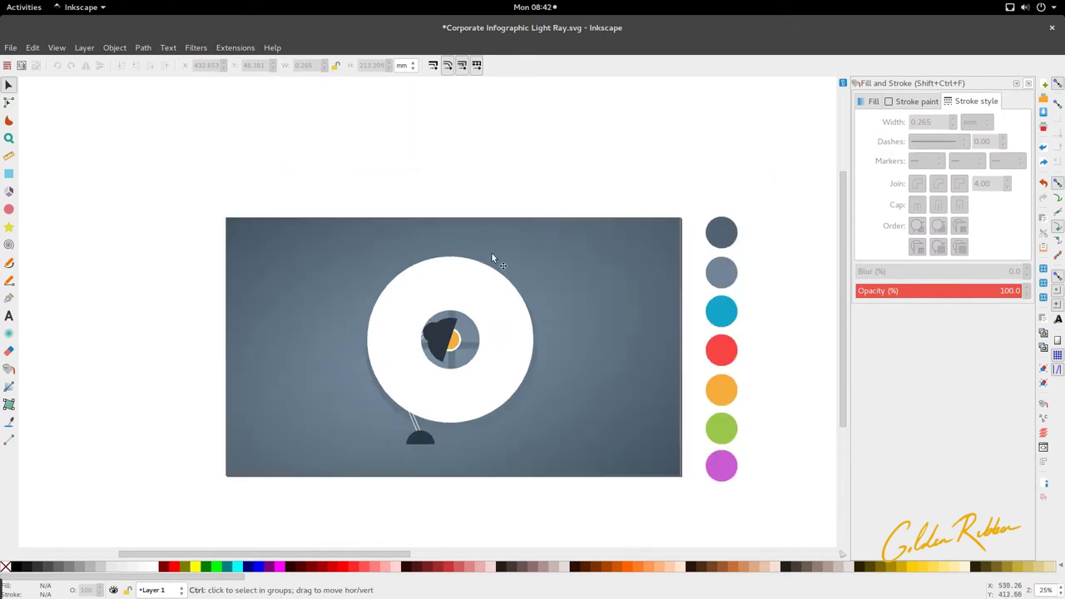
Step: Undo the union of the four dividing lines
scroll(453, 357, up, 1)
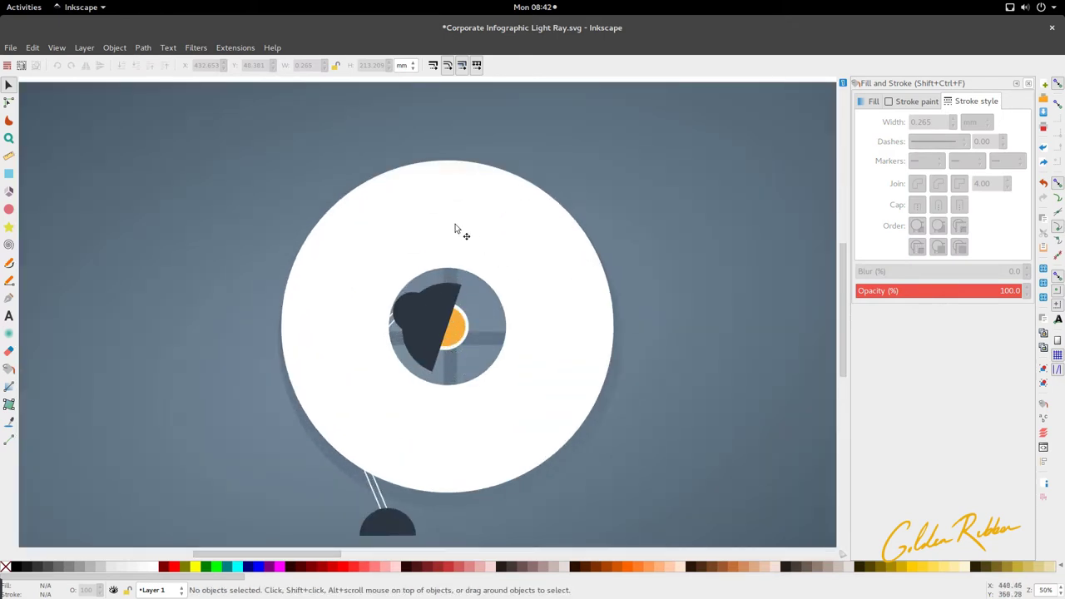
scroll(456, 227, down, 4)
scroll(455, 227, up, 4)
key(z)
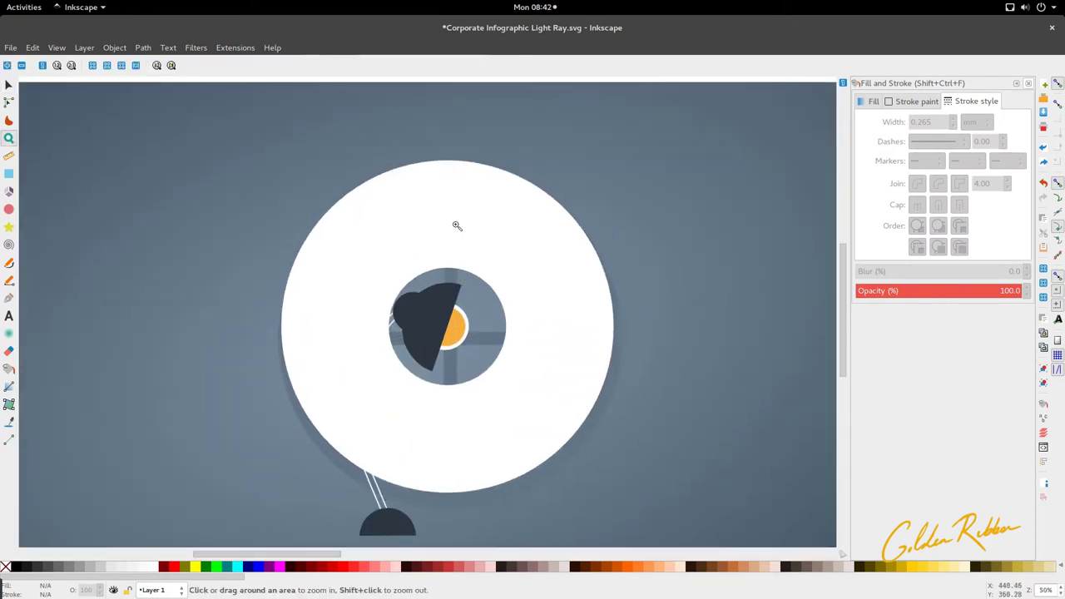
scroll(456, 226, down, 2)
key(s)
scroll(455, 226, up, 4)
scroll(455, 227, down, 3)
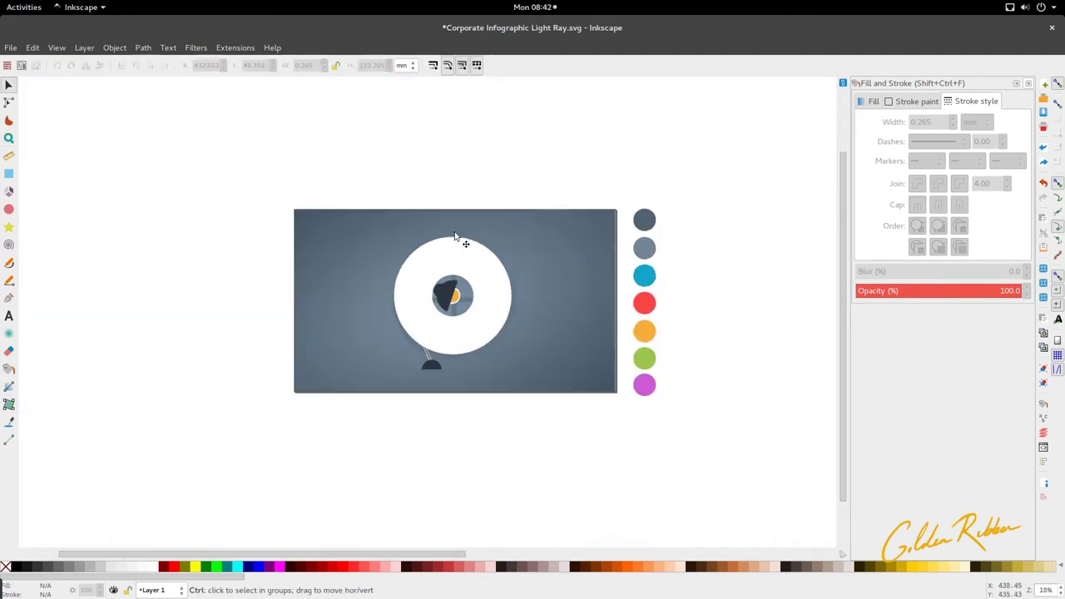
click(457, 252)
scroll(461, 275, up, 2)
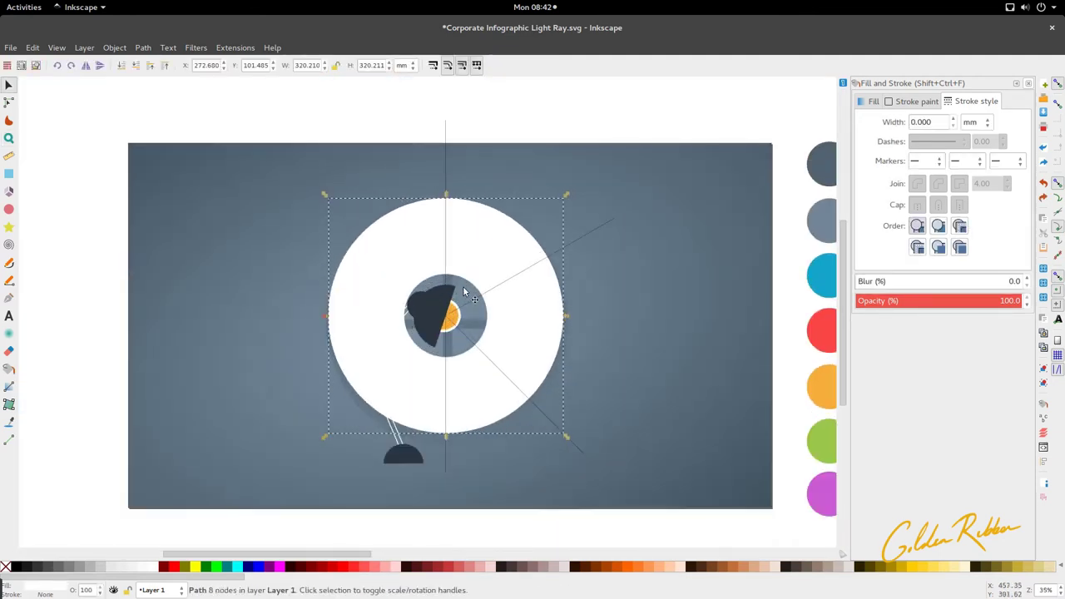
Step: Group the four dividing lines and select the group together with the white ring
click(466, 287)
shift+click(445, 203)
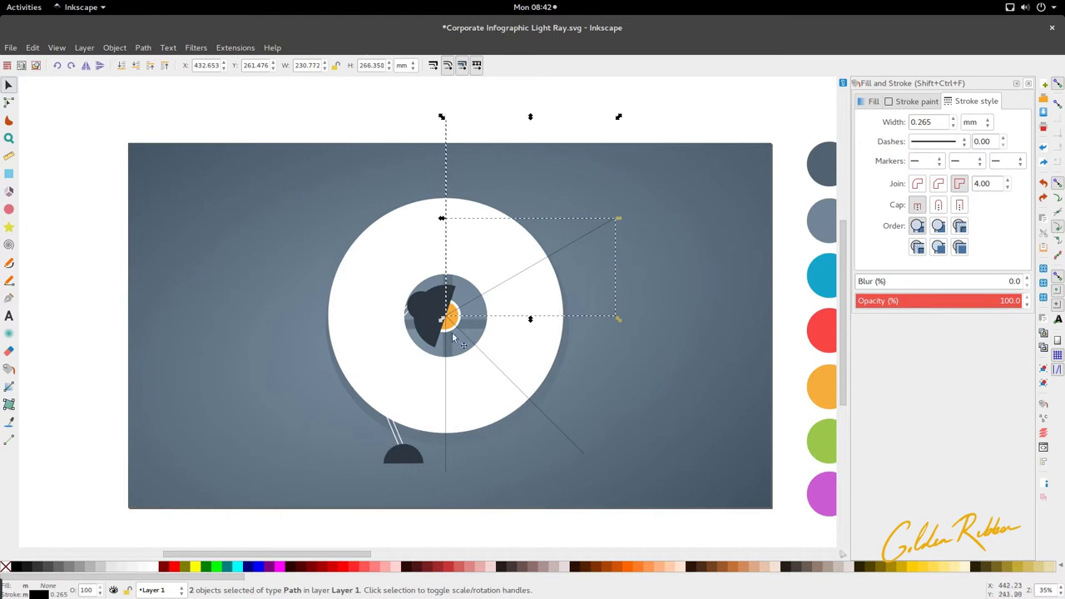
shift+click(492, 364)
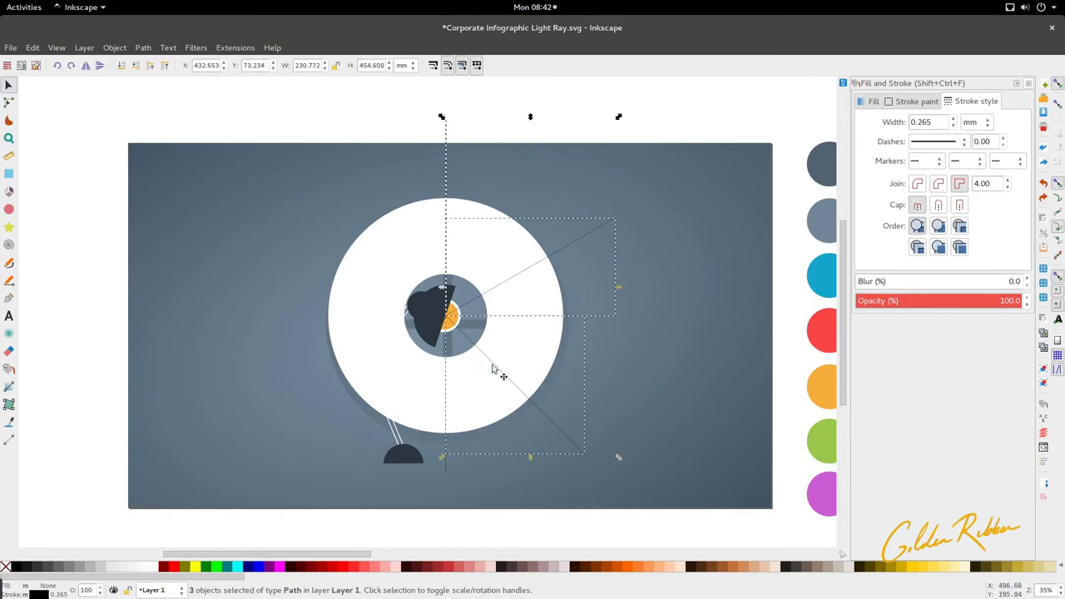
shift+click(445, 466)
scroll(475, 417, up, 2)
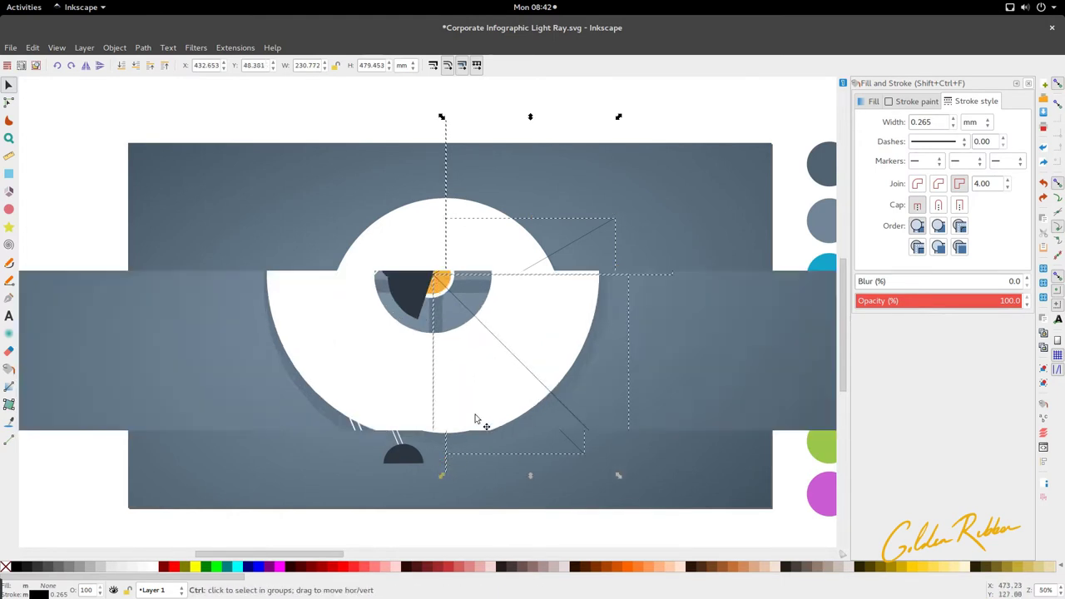
scroll(427, 259, down, 4)
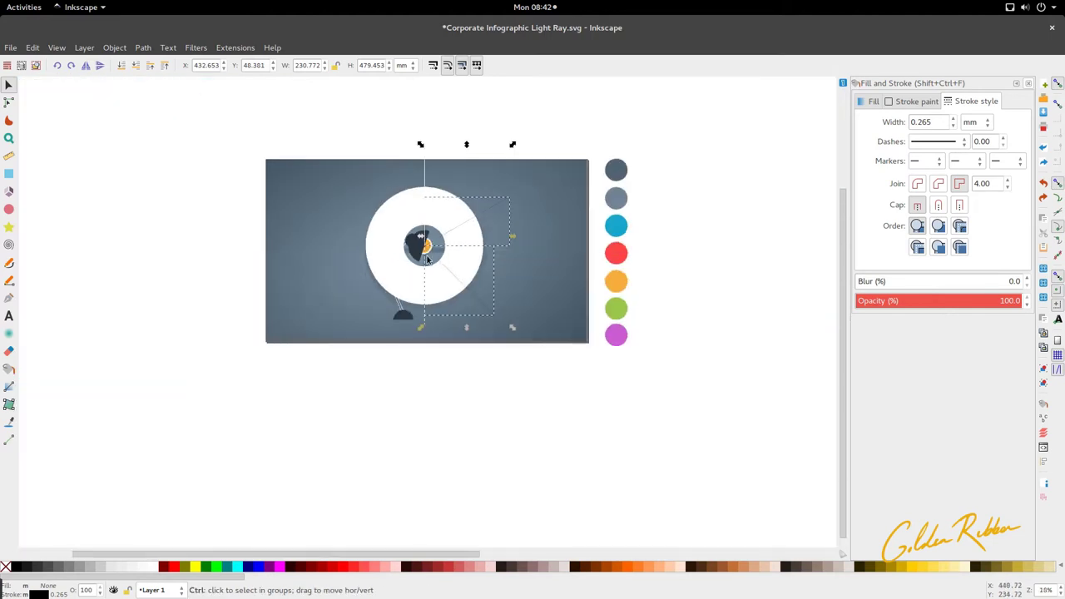
scroll(427, 263, up, 1)
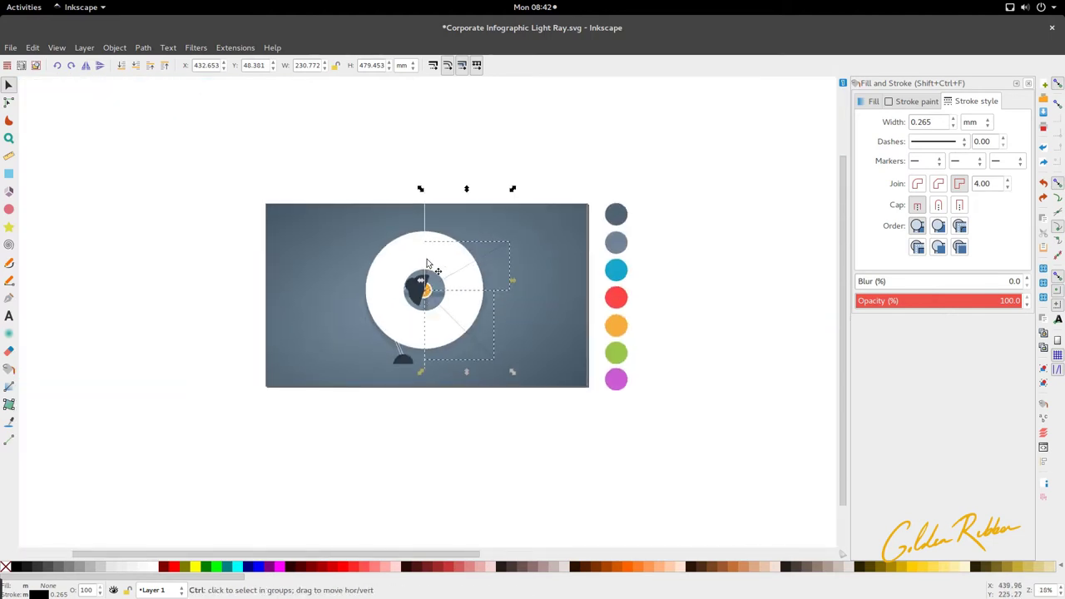
scroll(427, 263, up, 1)
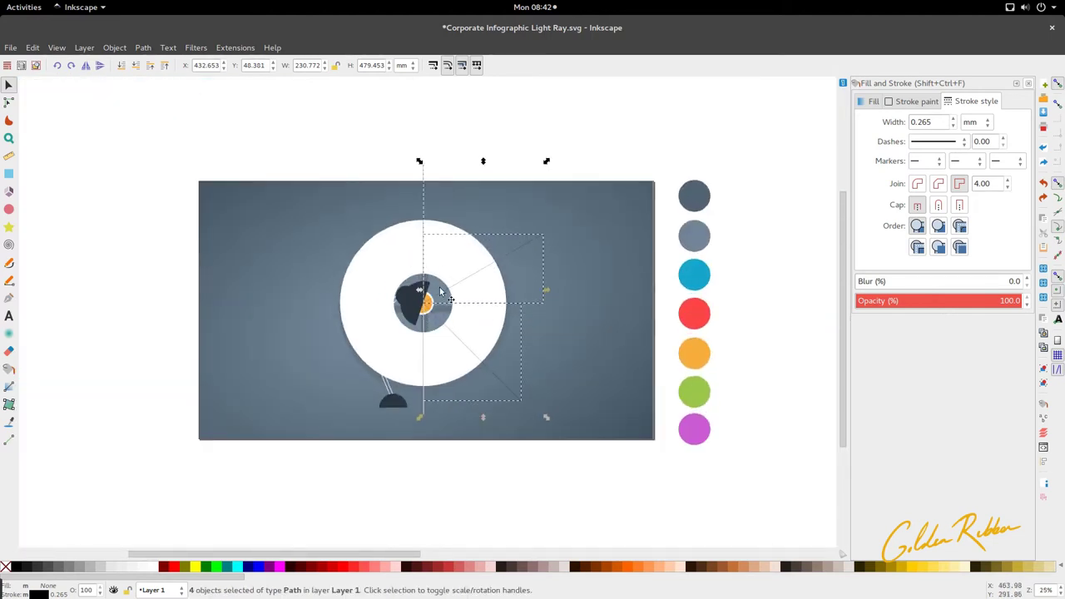
scroll(441, 291, up, 1)
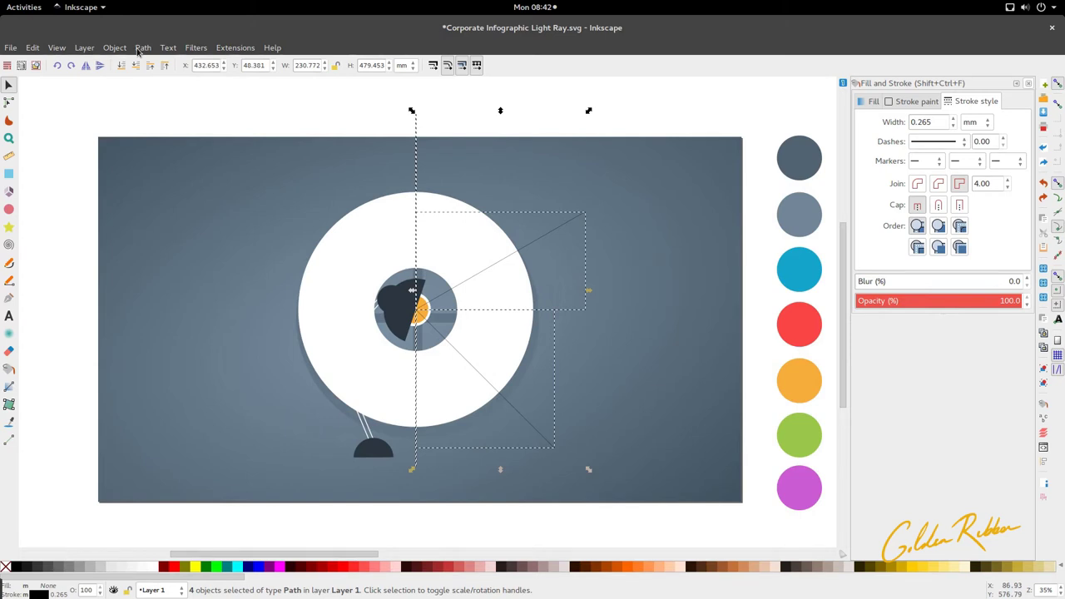
key(ctrl+g)
shift+click(400, 219)
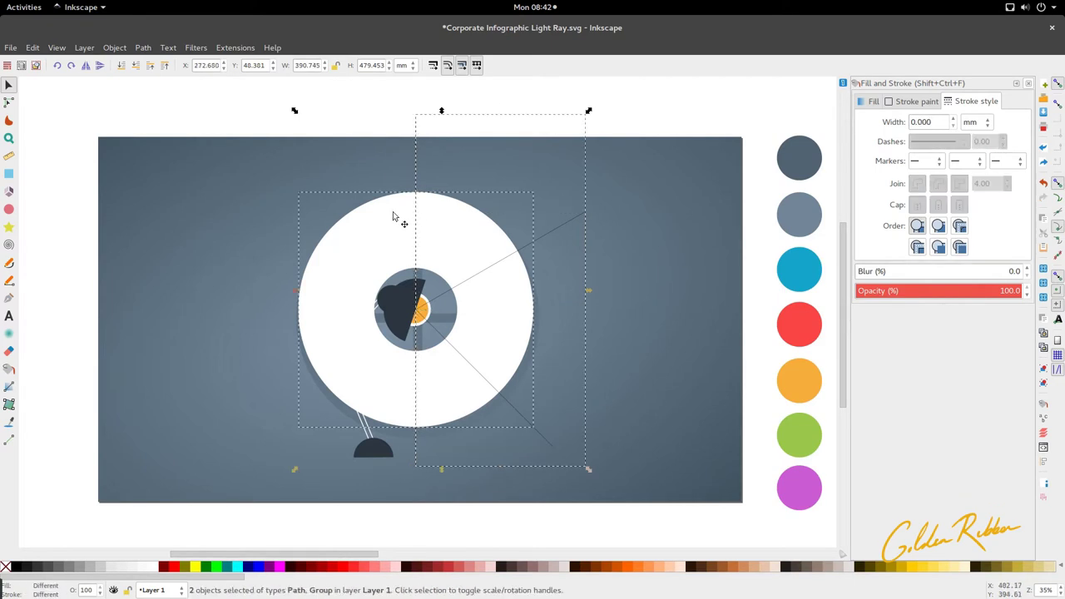
Step: Try to cut the white ring with the grouped dividing lines using Division
click(144, 47)
click(200, 176)
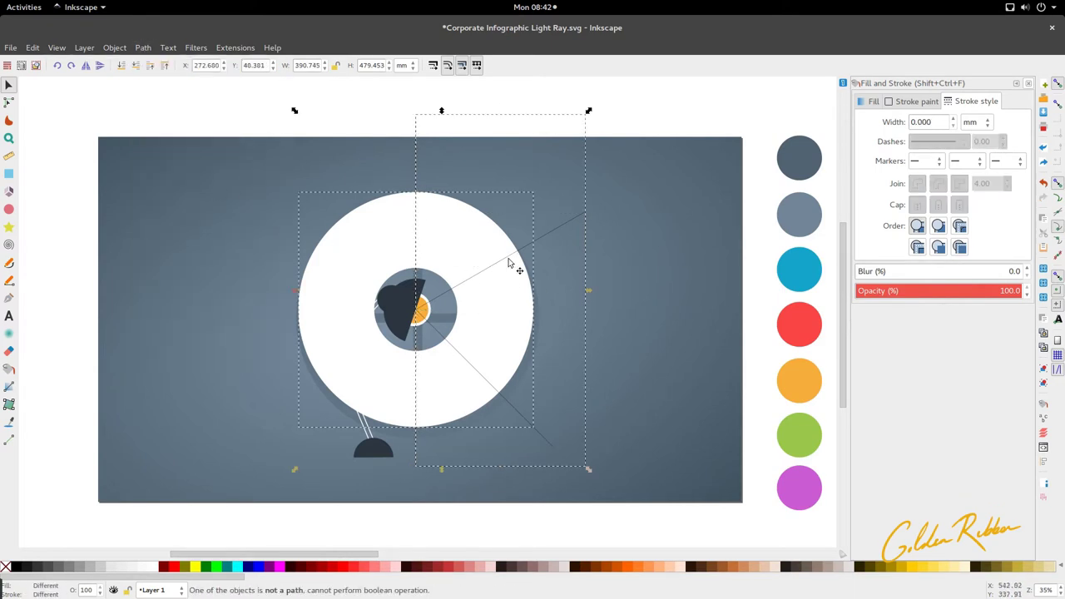
click(501, 192)
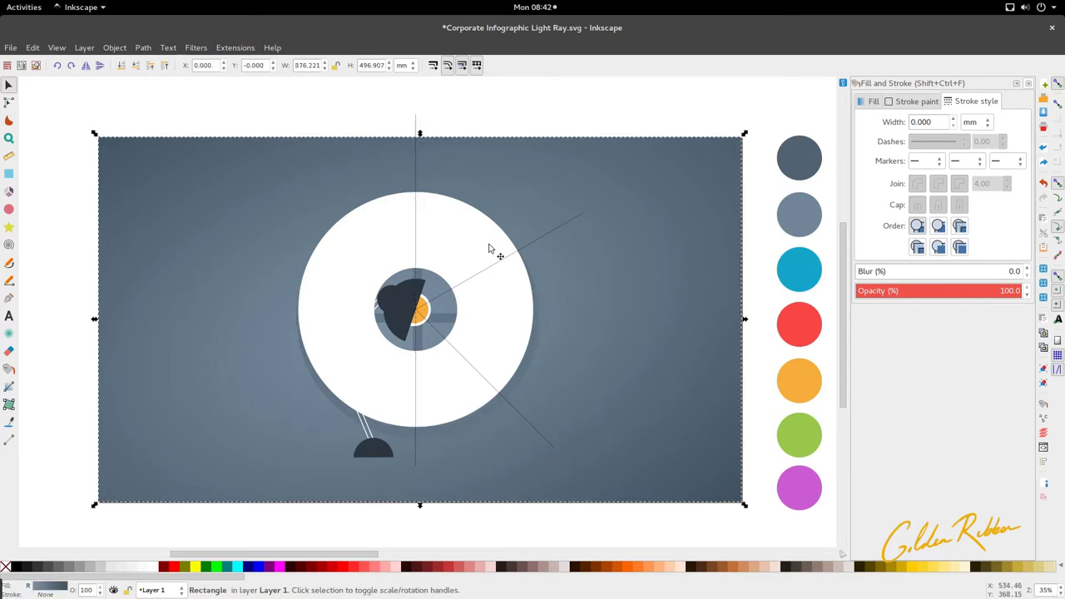
Step: Shift the group of dividing lines sideways off the bulb as a test and undo each move
drag(492, 273, 561, 277)
key(ctrl+z)
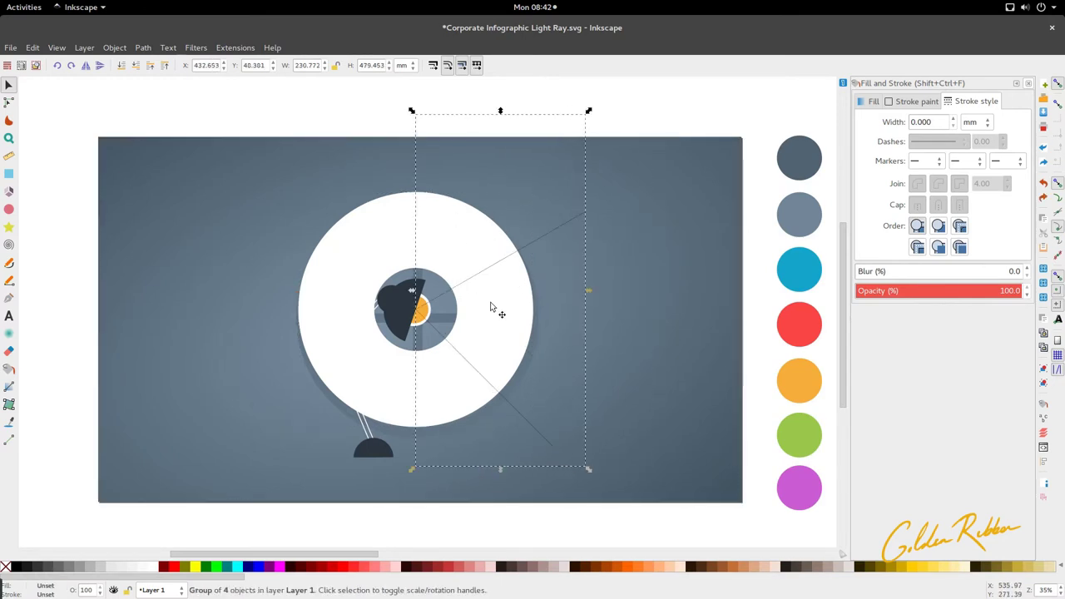
scroll(483, 299, up, 2)
scroll(345, 278, down, 2)
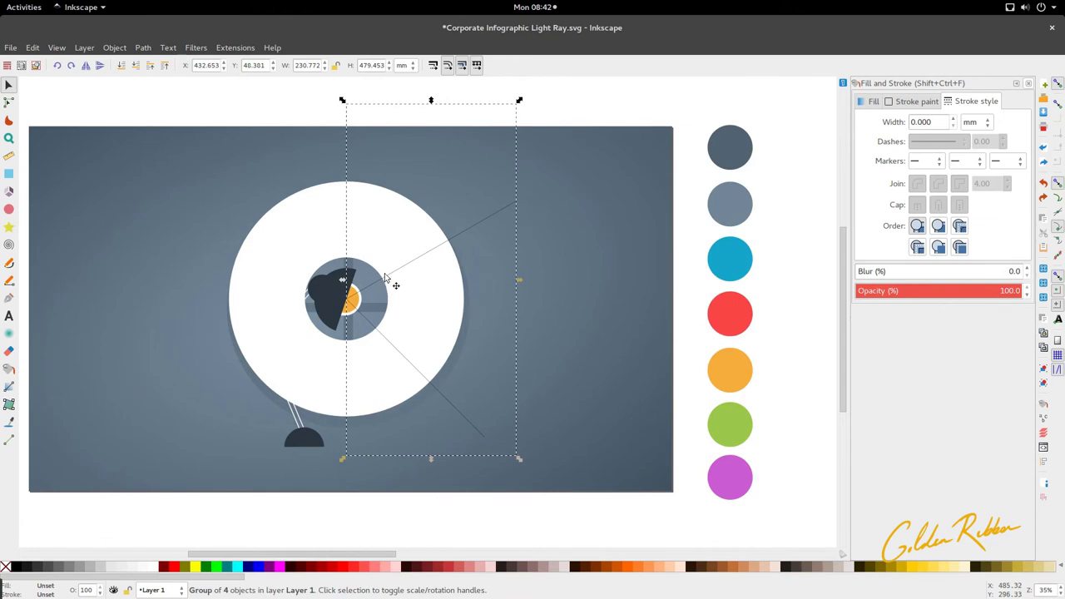
scroll(391, 283, up, 2)
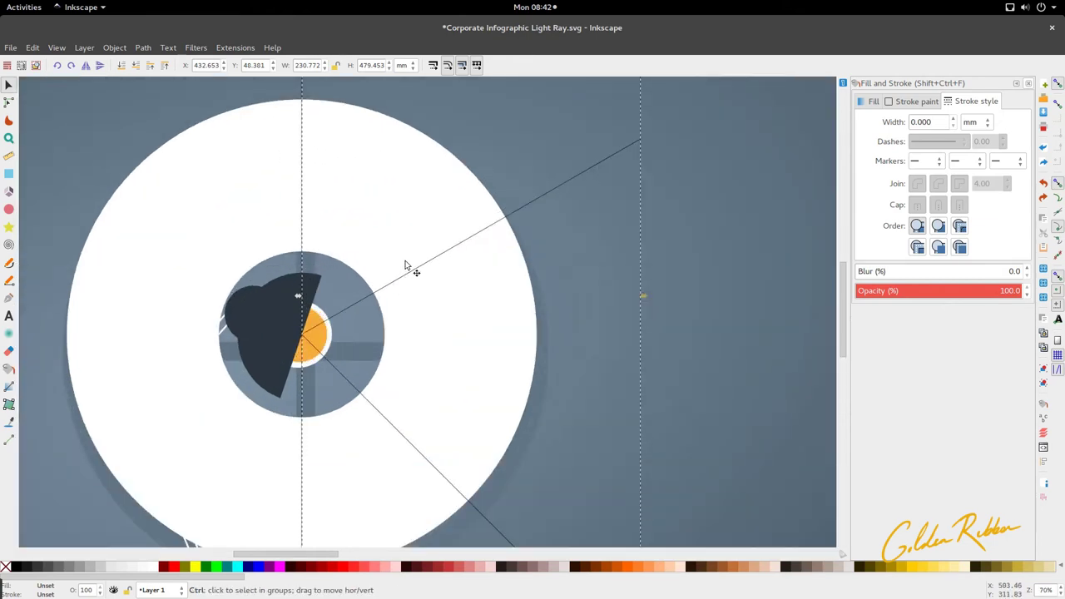
scroll(409, 269, down, 2)
scroll(459, 239, up, 2)
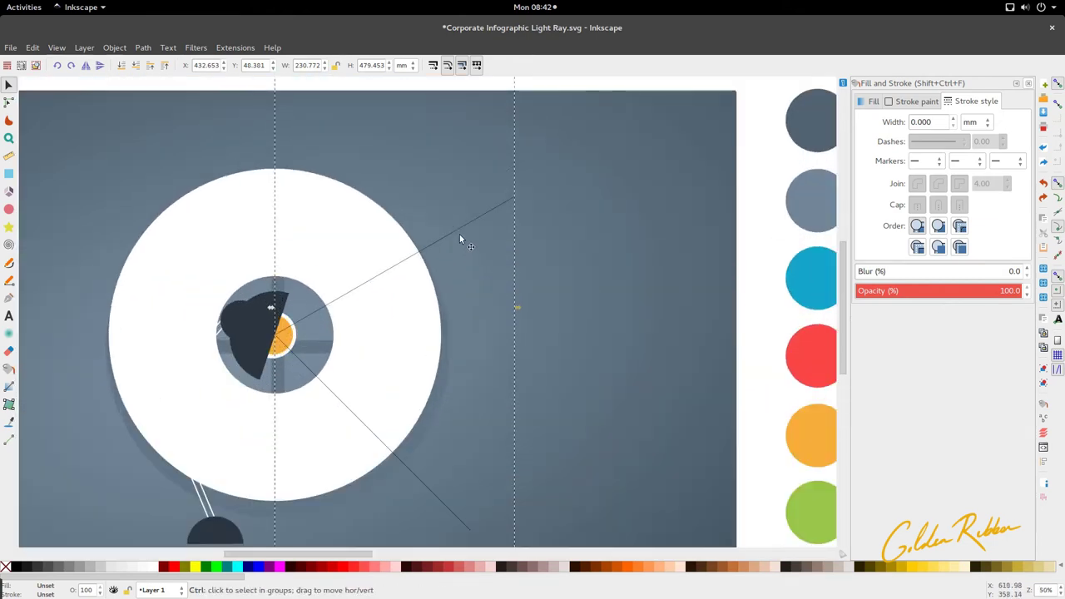
scroll(460, 234, down, 2)
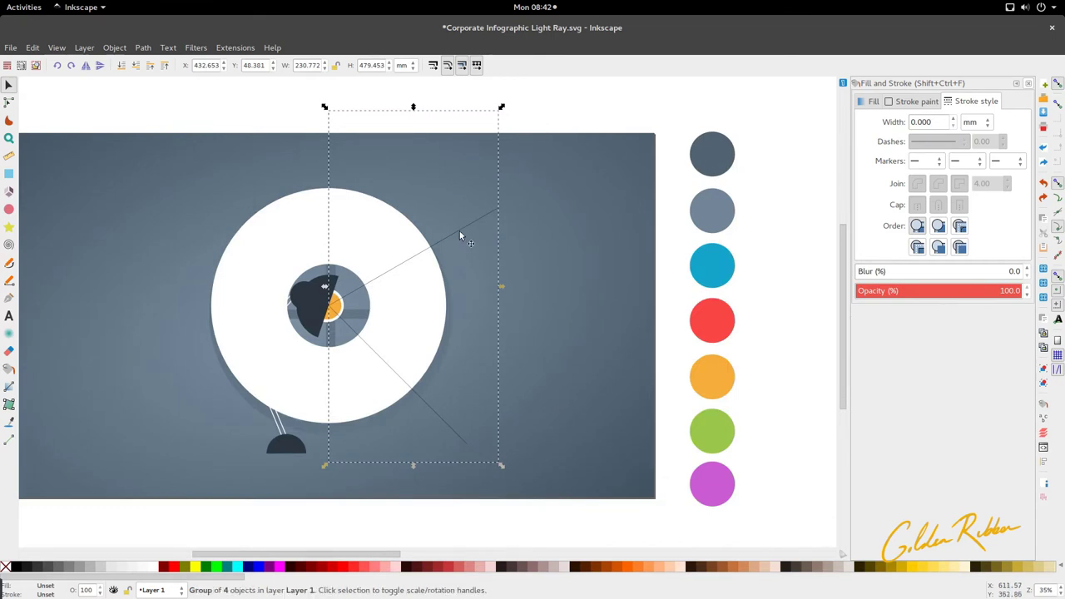
drag(456, 233, 506, 237)
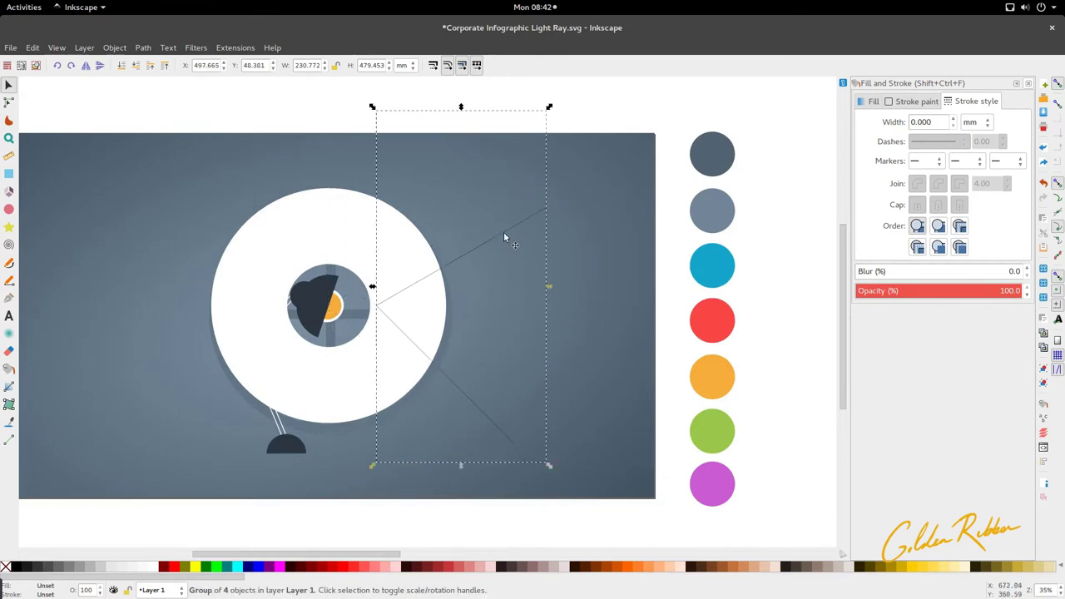
key(ctrl+z)
Step: Ungroup the four dividing lines and merge them into a single path with Combine
key(ctrl+shift+g)
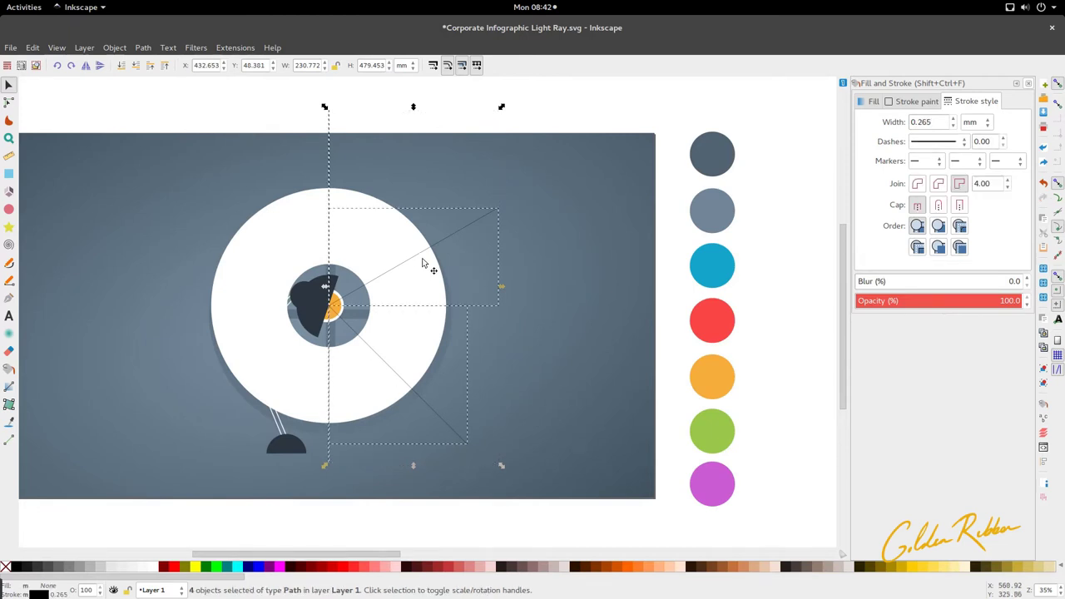
click(140, 48)
click(193, 209)
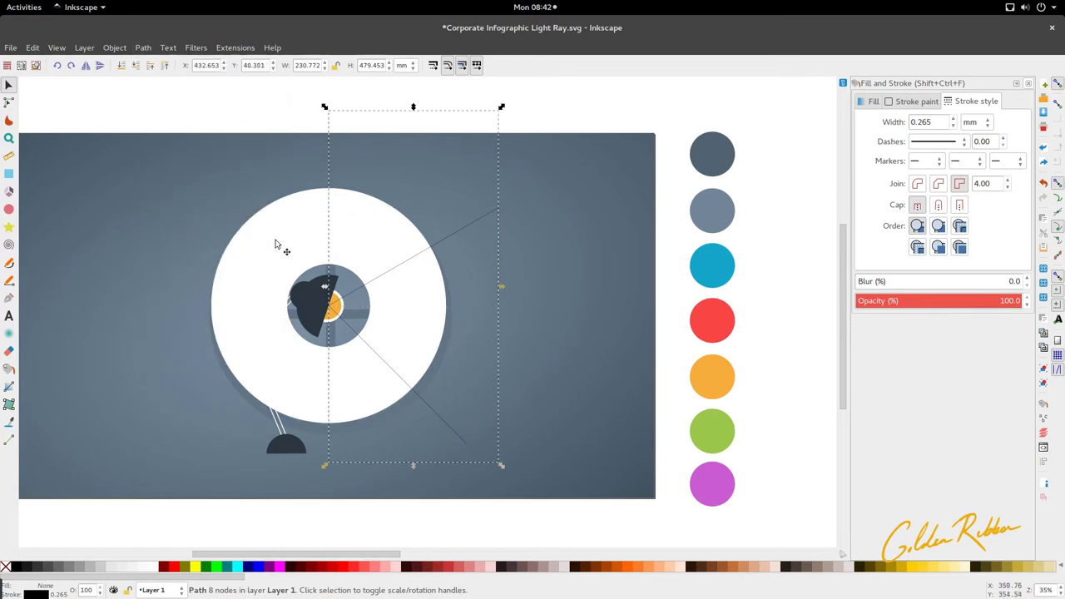
Step: Select the white ring together with the combined line path and cut the ring into pieces with Division
scroll(372, 288, up, 1)
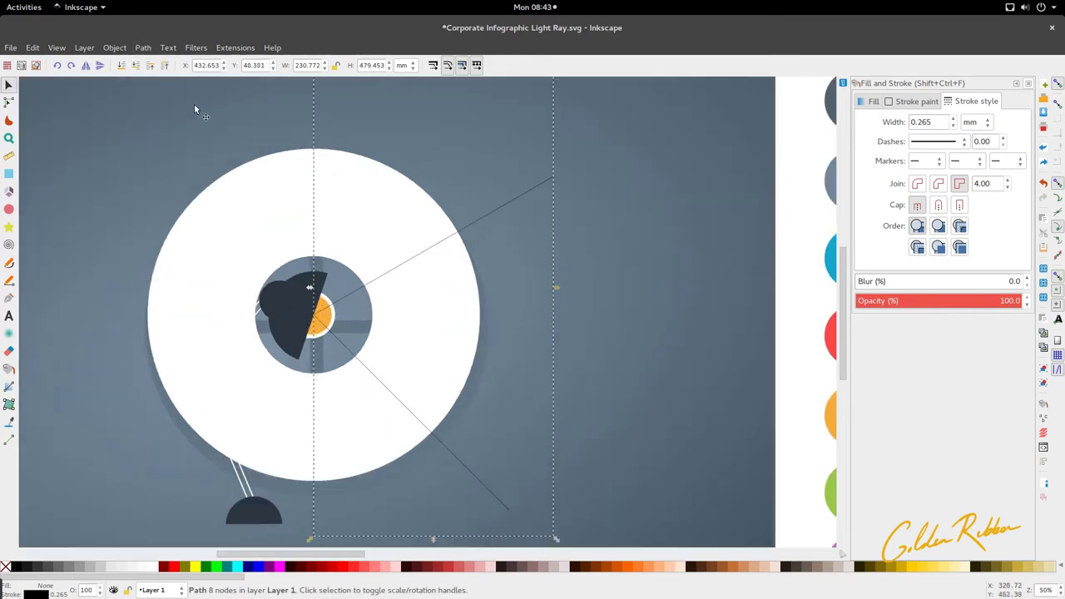
scroll(412, 235, down, 1)
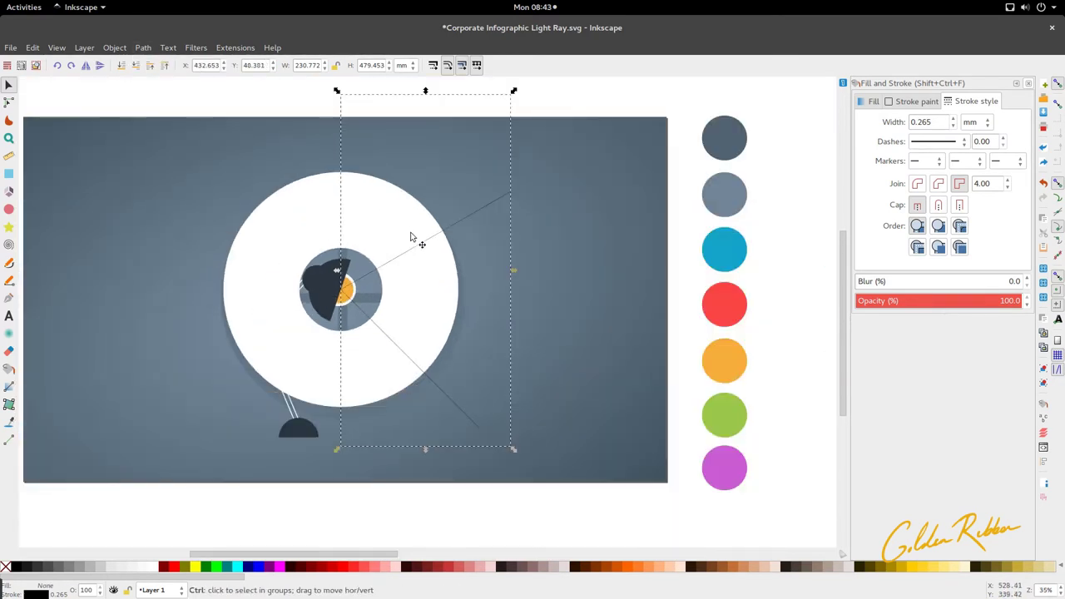
key(ctrl+z)
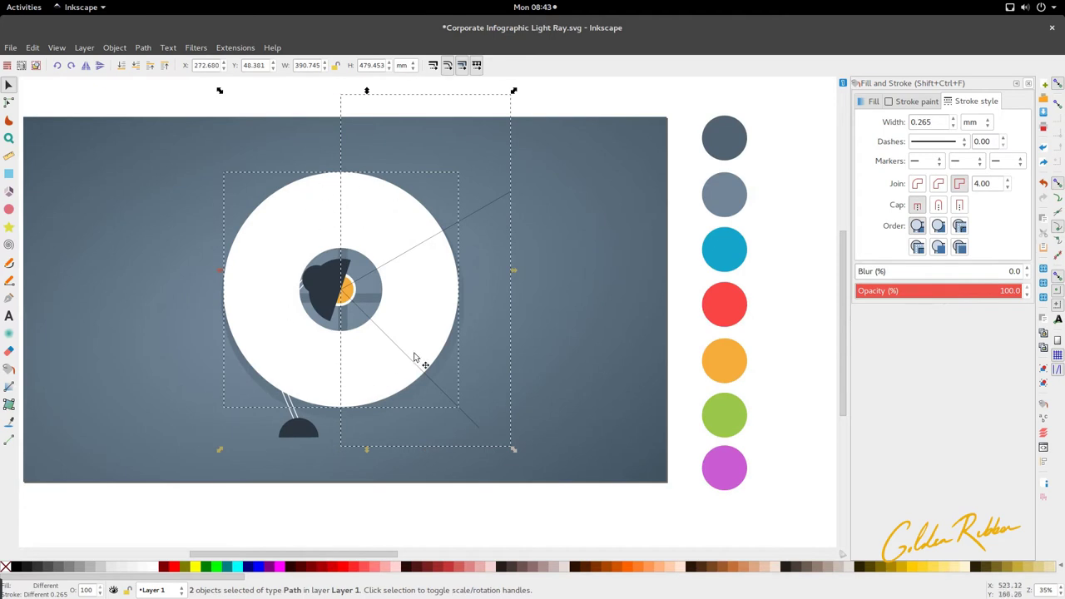
click(144, 48)
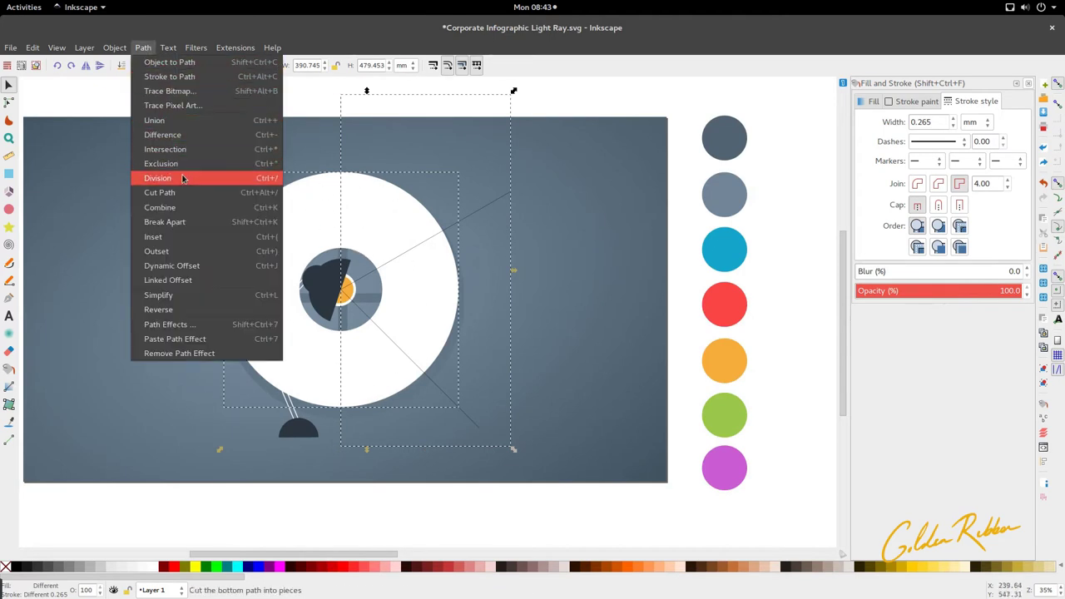
click(183, 179)
Step: Check the cut by pulling the individual ring pieces away from the ring, undoing each move
click(533, 344)
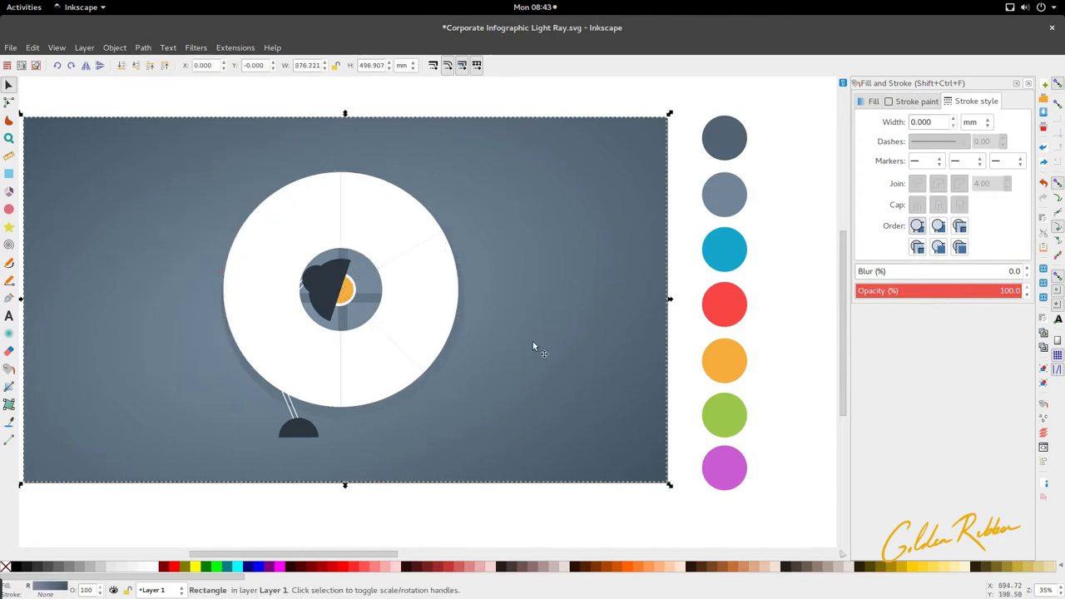
click(446, 334)
drag(425, 316, 506, 321)
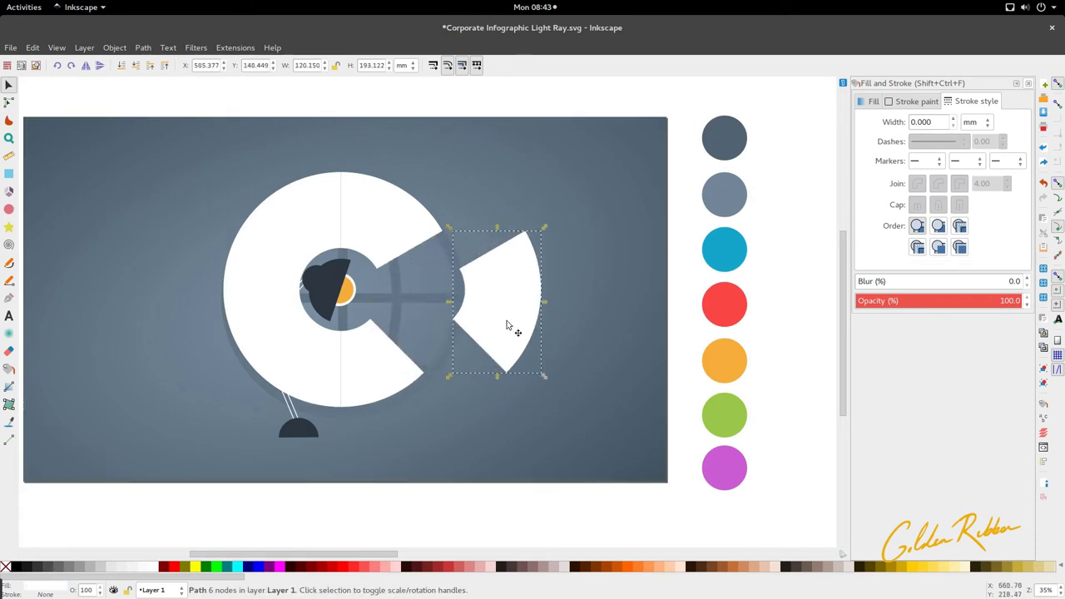
key(ctrl+z)
drag(379, 248, 431, 200)
key(ctrl+z)
drag(385, 367, 400, 445)
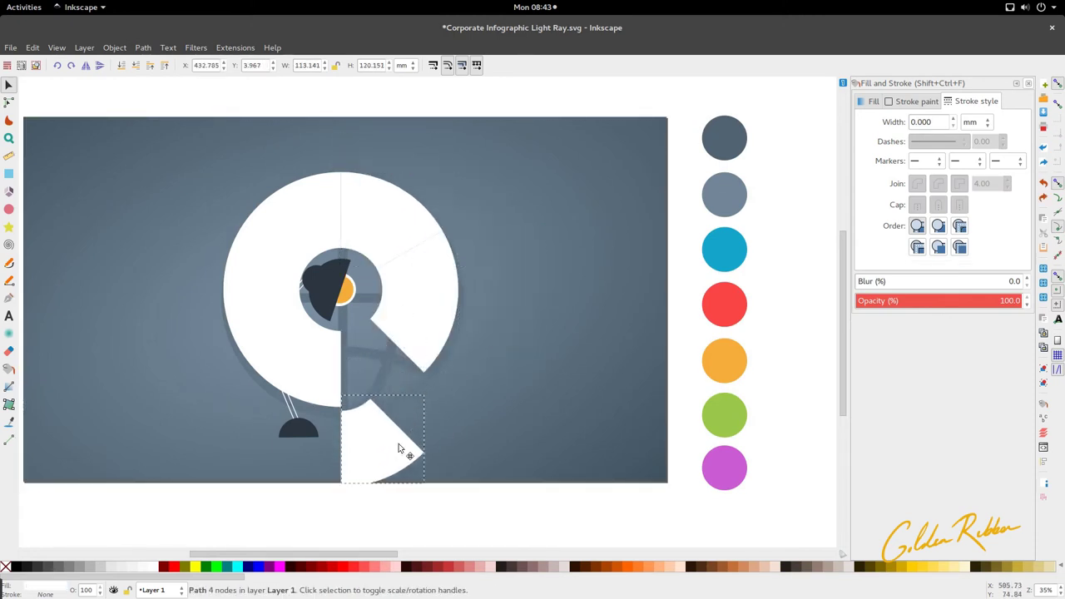
key(ctrl+z)
drag(309, 364, 202, 356)
key(ctrl+z)
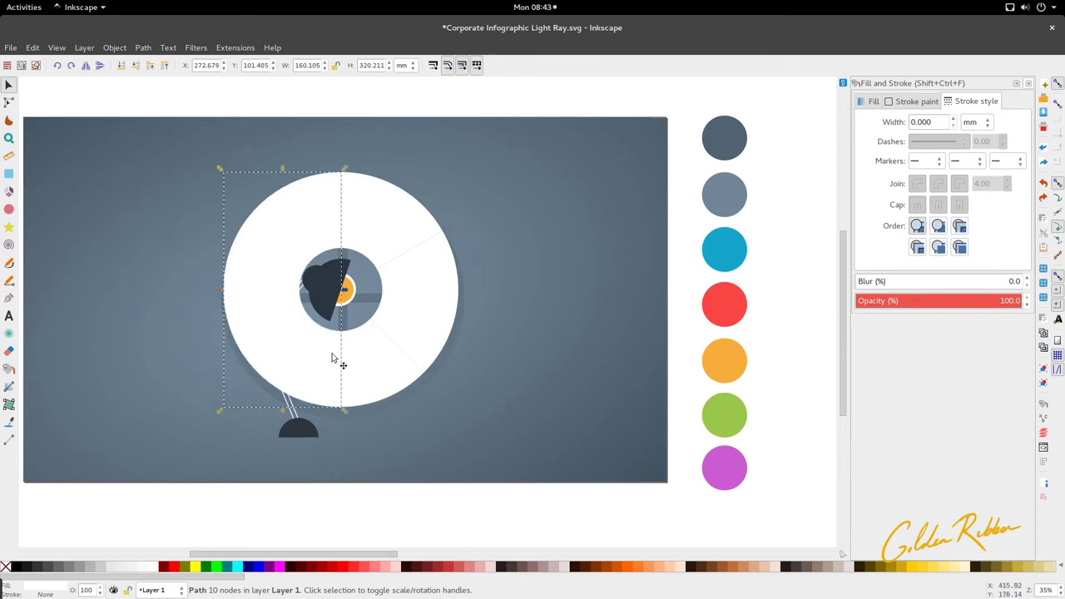
scroll(351, 351, down, 2)
drag(357, 360, 399, 333)
key(ctrl+z)
scroll(378, 334, up, 1)
key(ctrl+z)
scroll(349, 275, up, 3)
drag(352, 284, 416, 290)
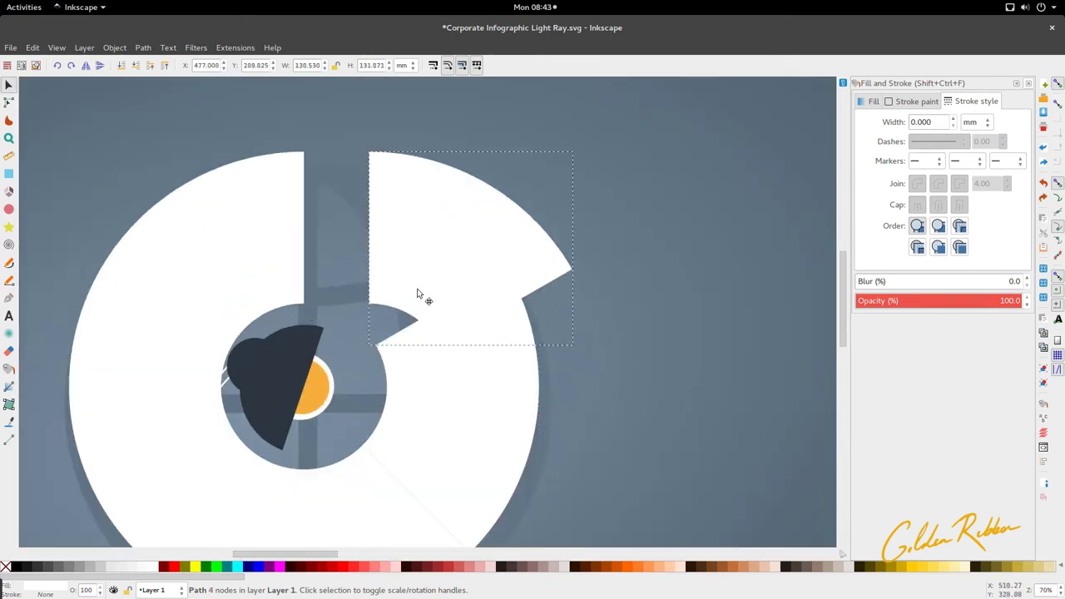
key(ctrl+z)
drag(261, 273, 274, 247)
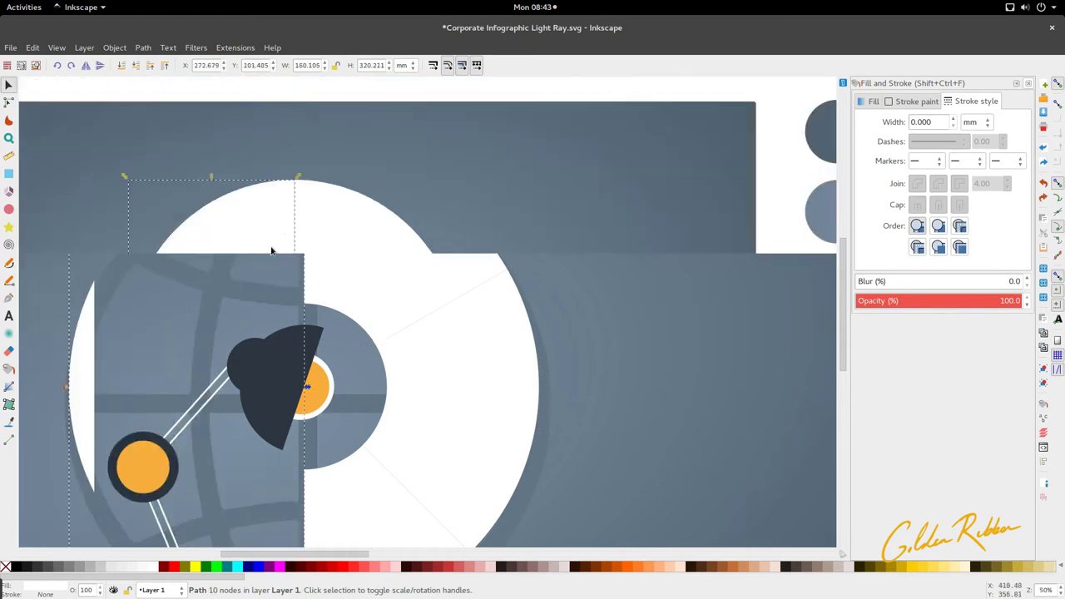
scroll(274, 247, down, 2)
scroll(271, 254, up, 1)
drag(343, 250, 378, 247)
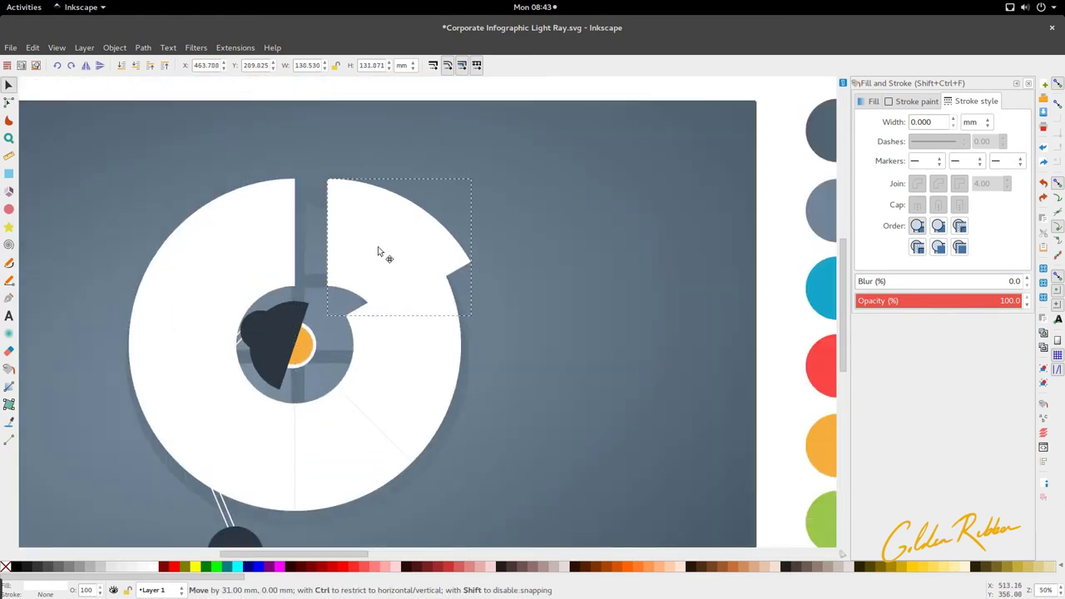
key(ctrl+z)
Step: Move the left half of the white ring off the page and delete it
scroll(367, 341, down, 1)
mouse_move(367, 345)
mouse_down()
mouse_move(392, 353)
mouse_move(367, 345)
mouse_up()
scroll(317, 420, up, 1)
drag(333, 413, 114, 392)
scroll(328, 376, down, 1)
scroll(254, 350, down, 4)
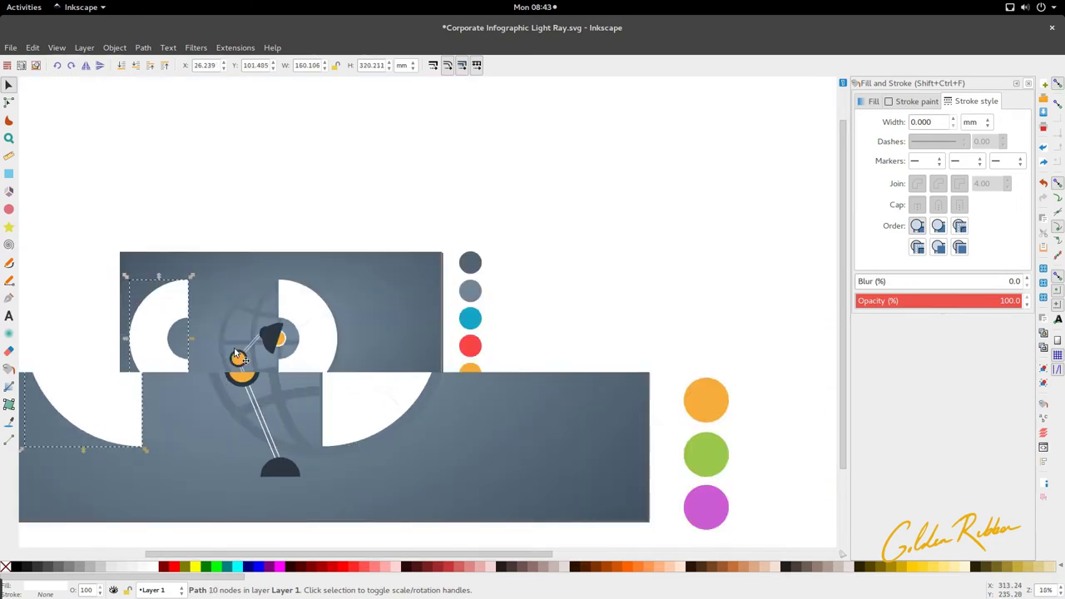
scroll(375, 356, up, 3)
drag(431, 369, 230, 377)
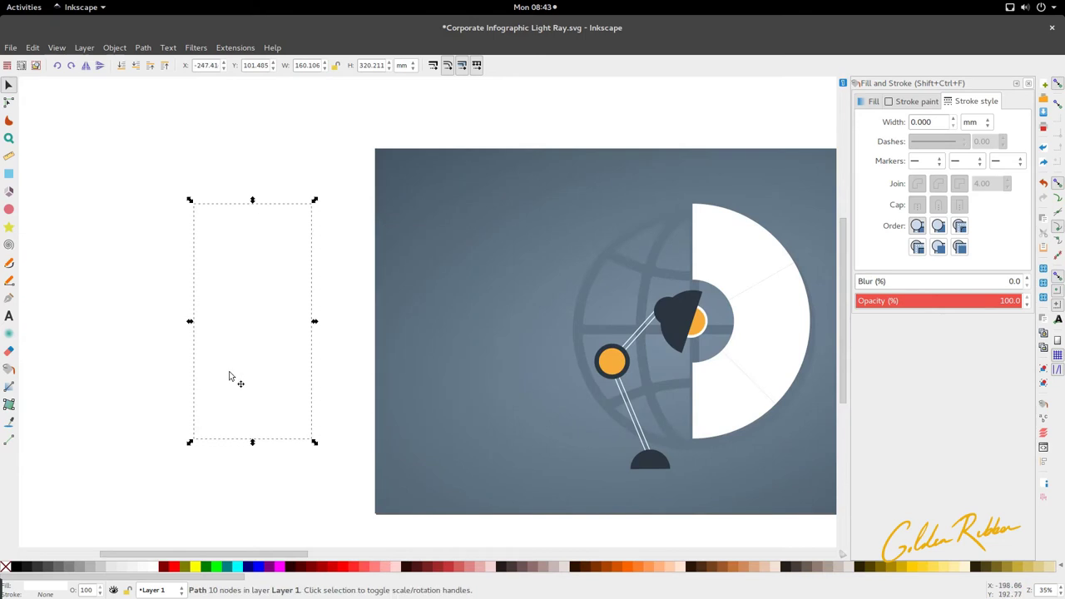
key(Delete)
Step: Select the lowest segment of the remaining half ring and move its rotation centre to the centre of the light bulb
scroll(230, 376, right, 3)
scroll(230, 376, right, 5)
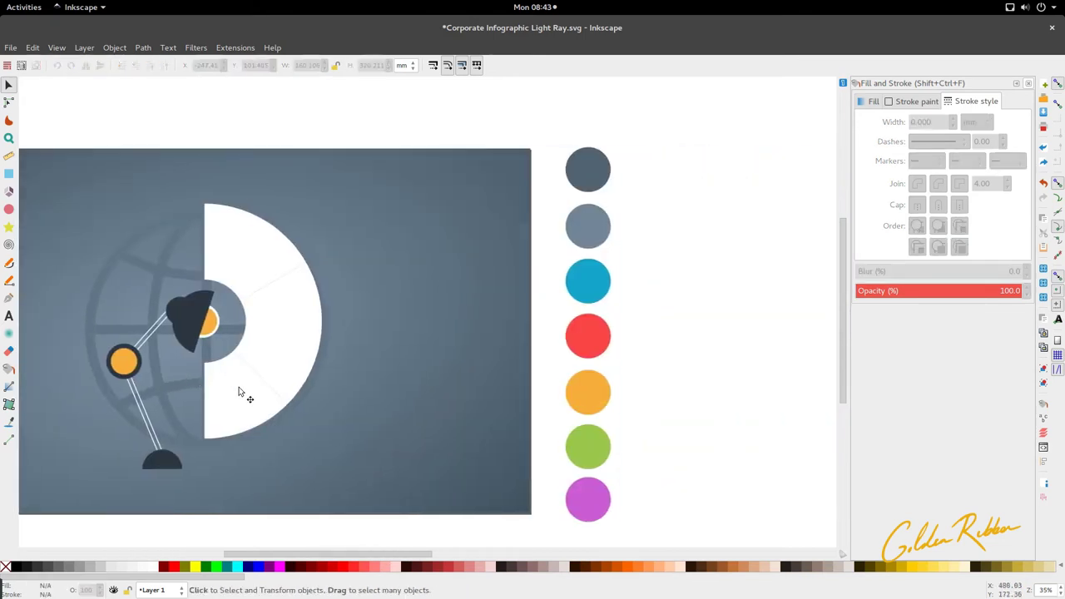
scroll(242, 399, up, 1)
scroll(271, 381, left, 3)
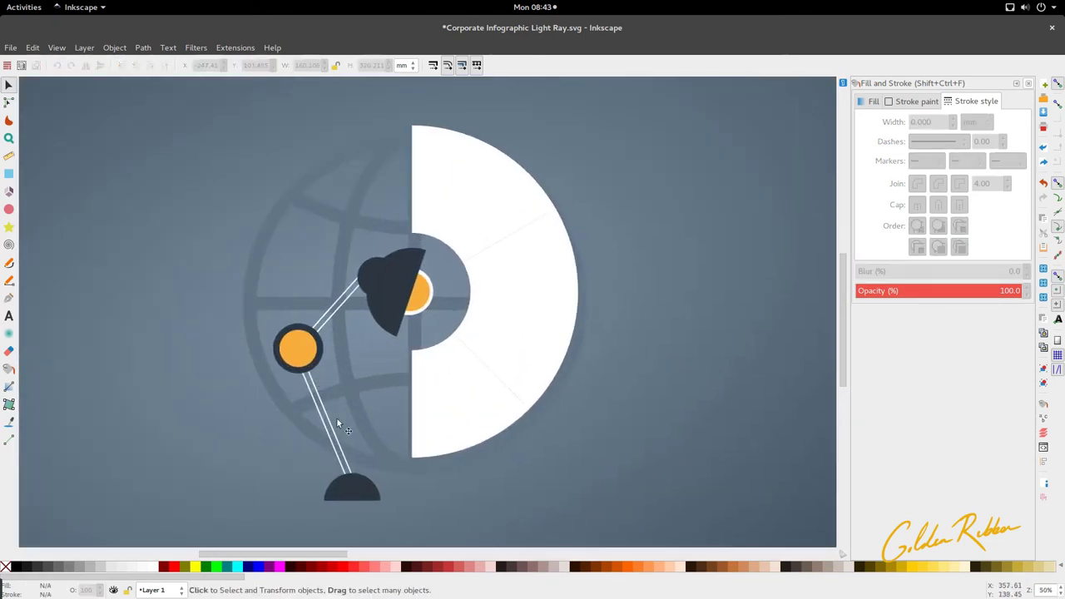
scroll(396, 383, down, 2)
scroll(416, 380, up, 2)
click(420, 393)
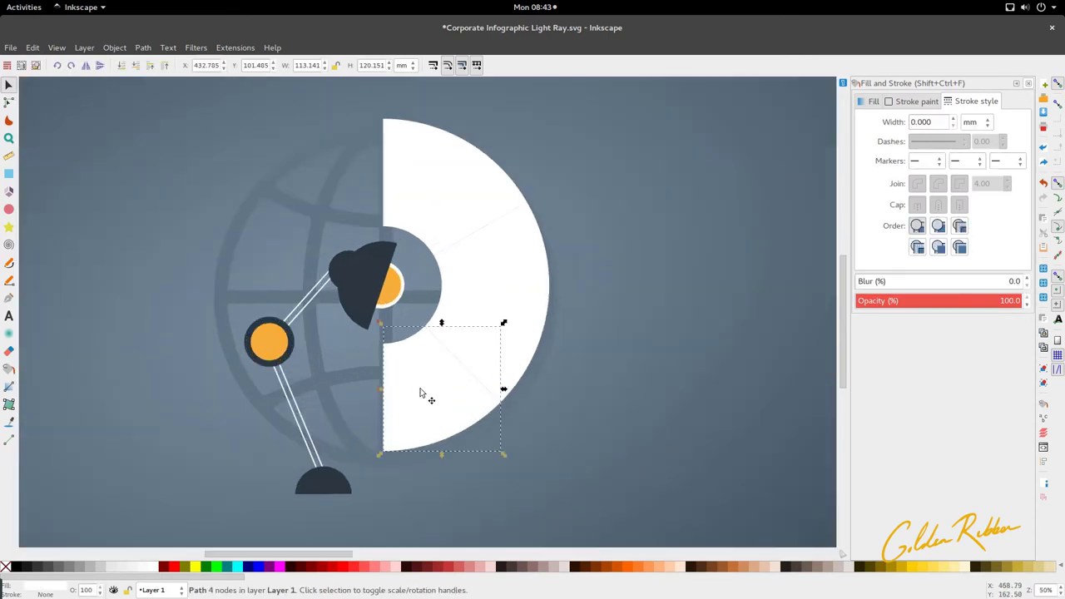
click(420, 393)
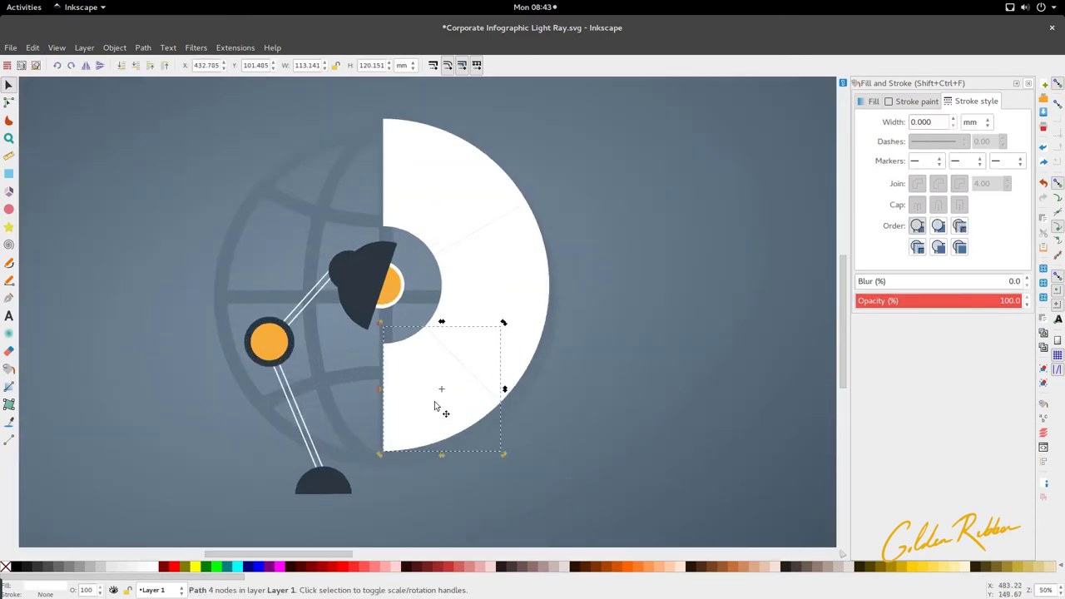
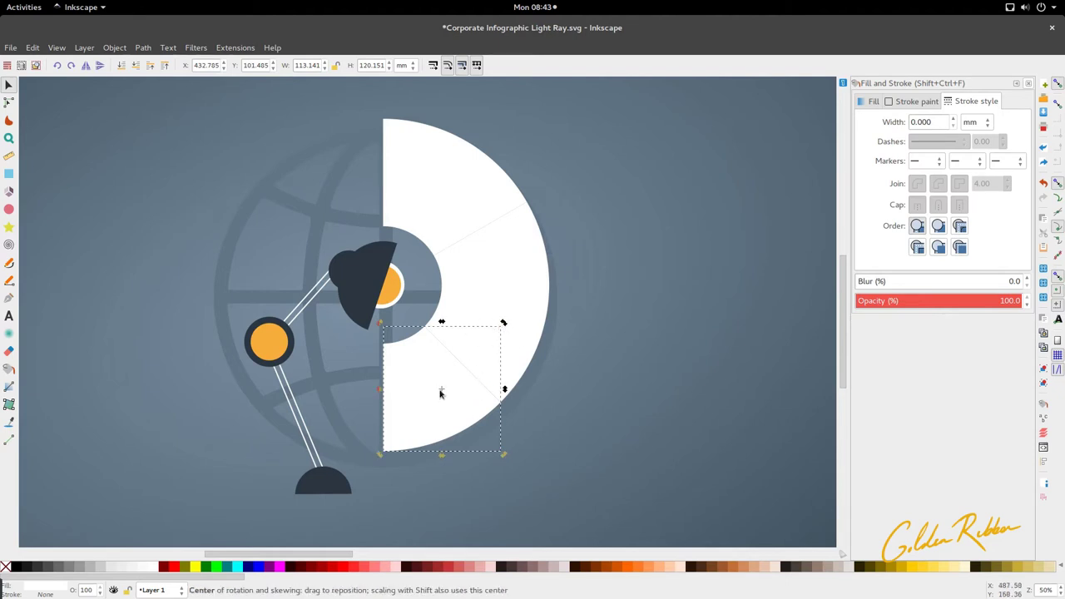
drag(439, 390, 385, 287)
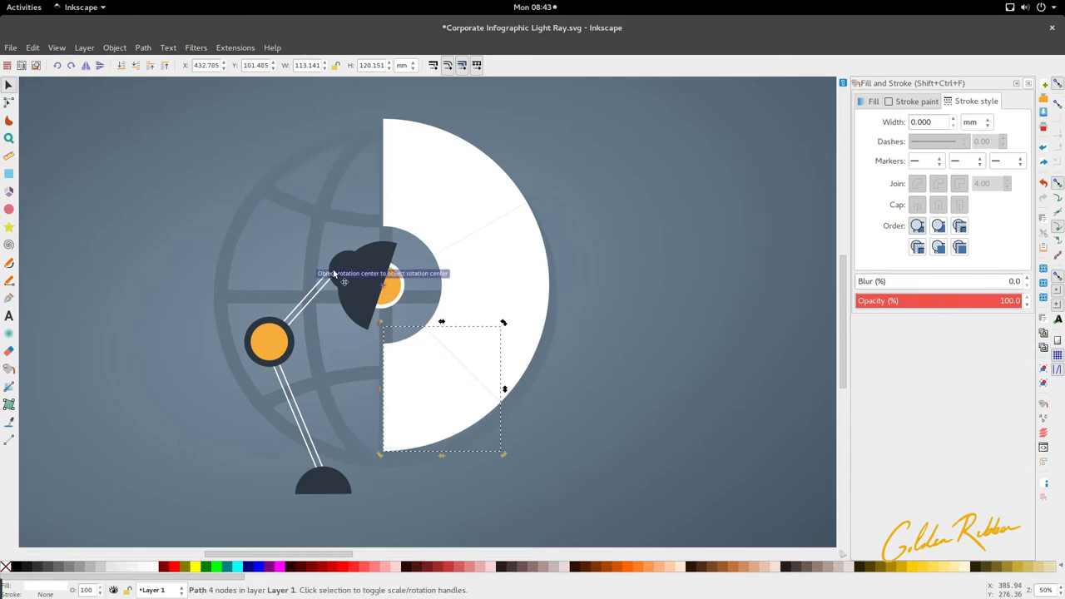
Step: Move the rotation centre of the uppermost white segment to the centre of the light bulb
click(503, 314)
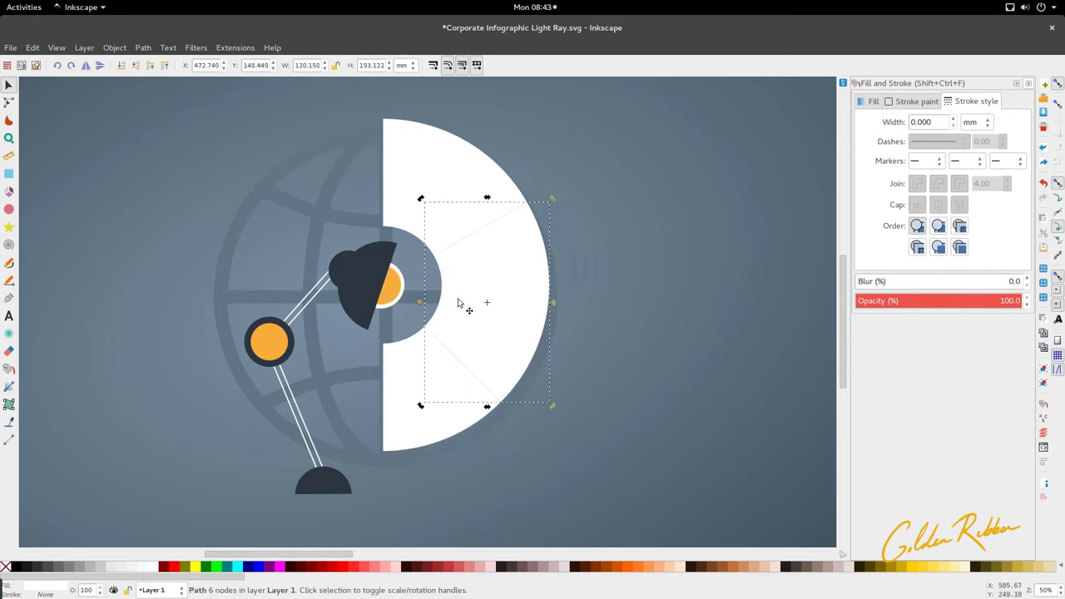
click(455, 197)
click(455, 197)
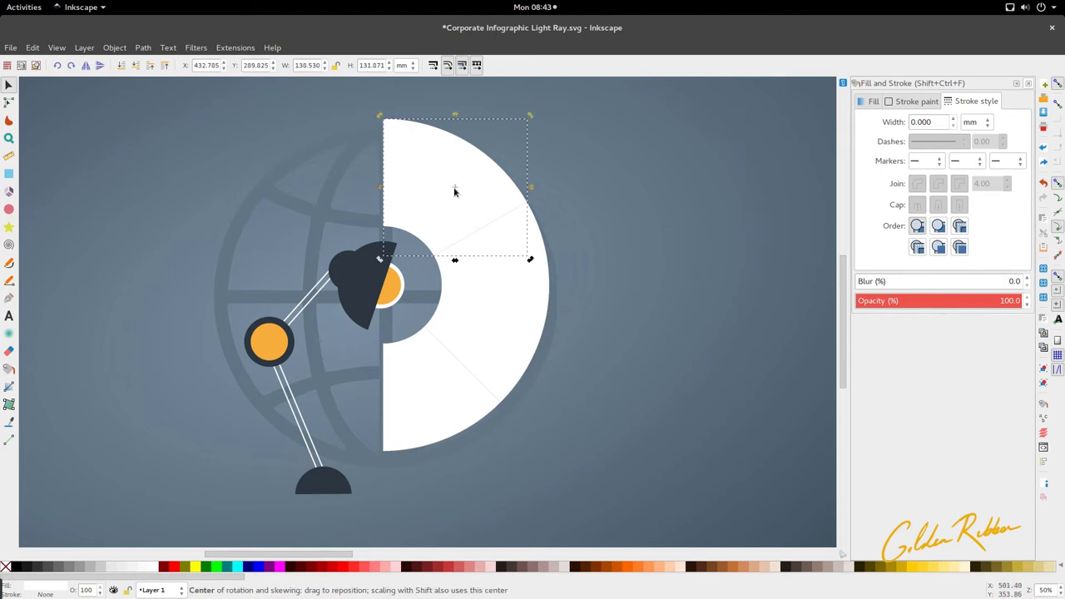
drag(455, 187, 383, 287)
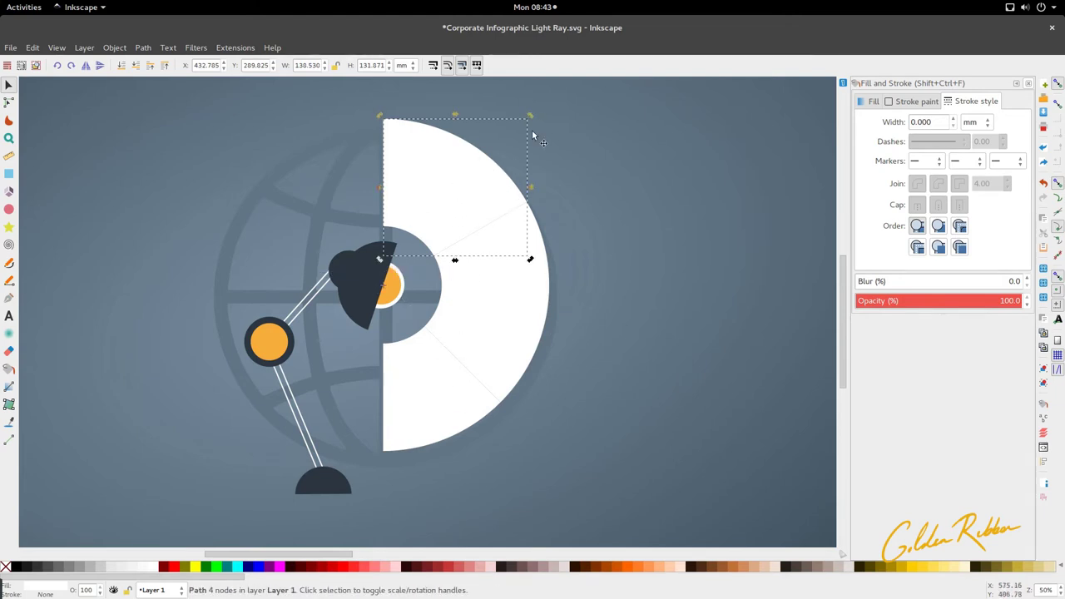
Step: Rotate the uppermost white segment slightly counter-clockwise around the bulb's centre, with snapping turned off
drag(532, 116, 503, 109)
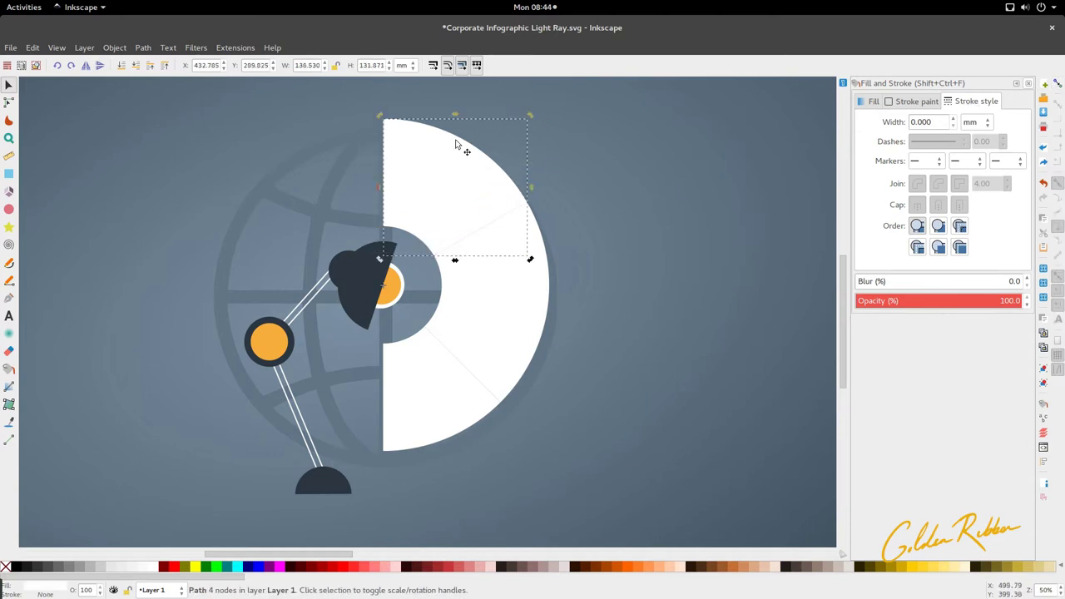
drag(516, 119, 485, 116)
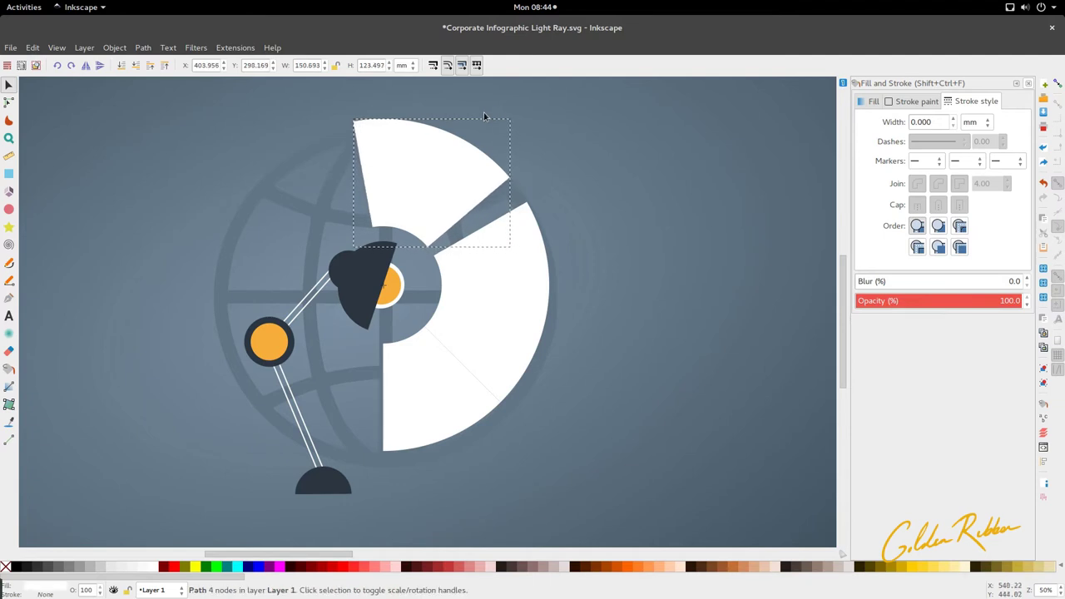
Step: Rotate the lower white ray segment clockwise around the lamp bulb so a gap separates it from the neighbouring segment
click(449, 450)
click(477, 370)
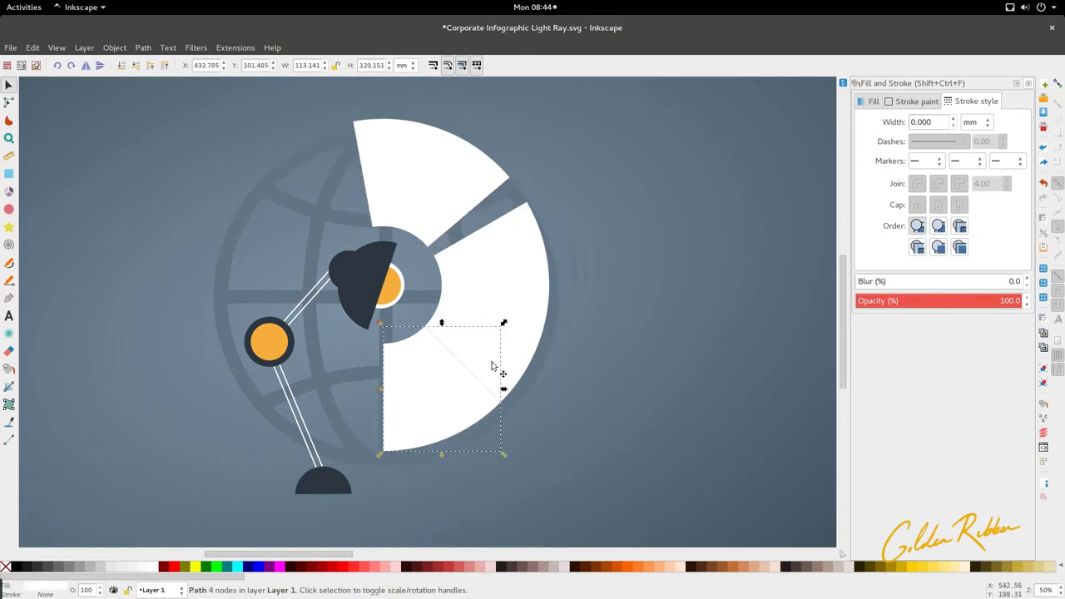
drag(503, 455, 469, 465)
ctrl+scroll(381, 298, down, 3)
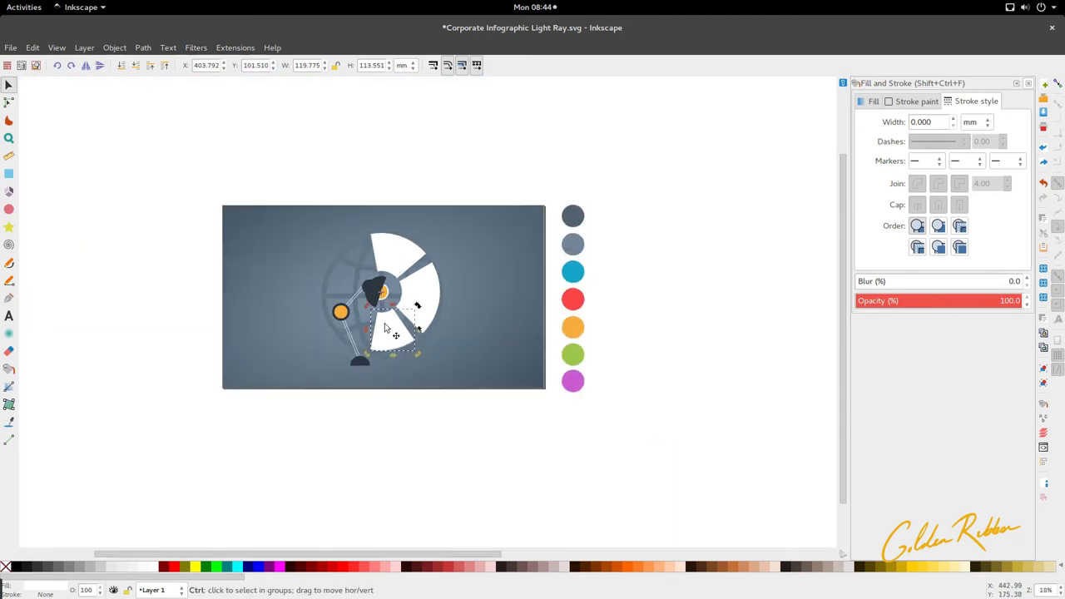
ctrl+scroll(385, 327, up, 2)
ctrl+scroll(384, 327, down, 3)
shift+scroll(385, 327, left, 3)
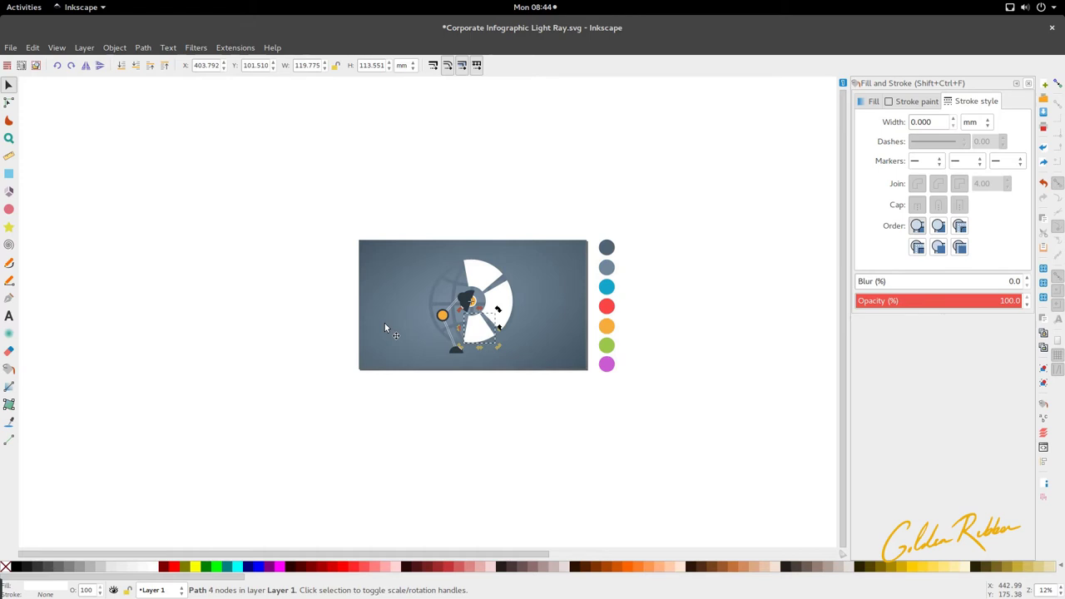
ctrl+scroll(486, 347, up, 2)
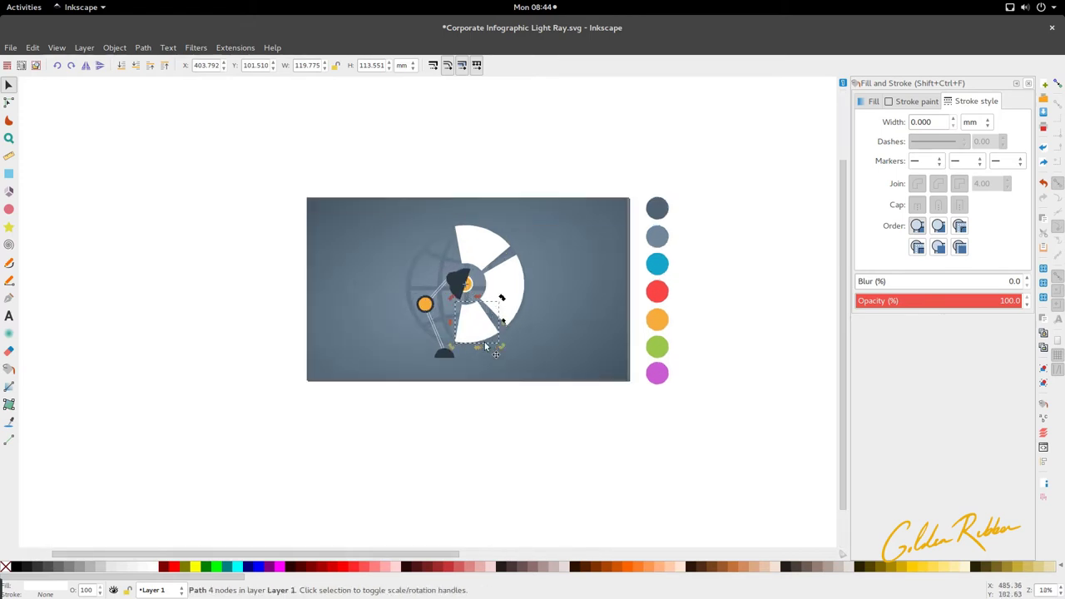
ctrl+scroll(486, 347, up, 1)
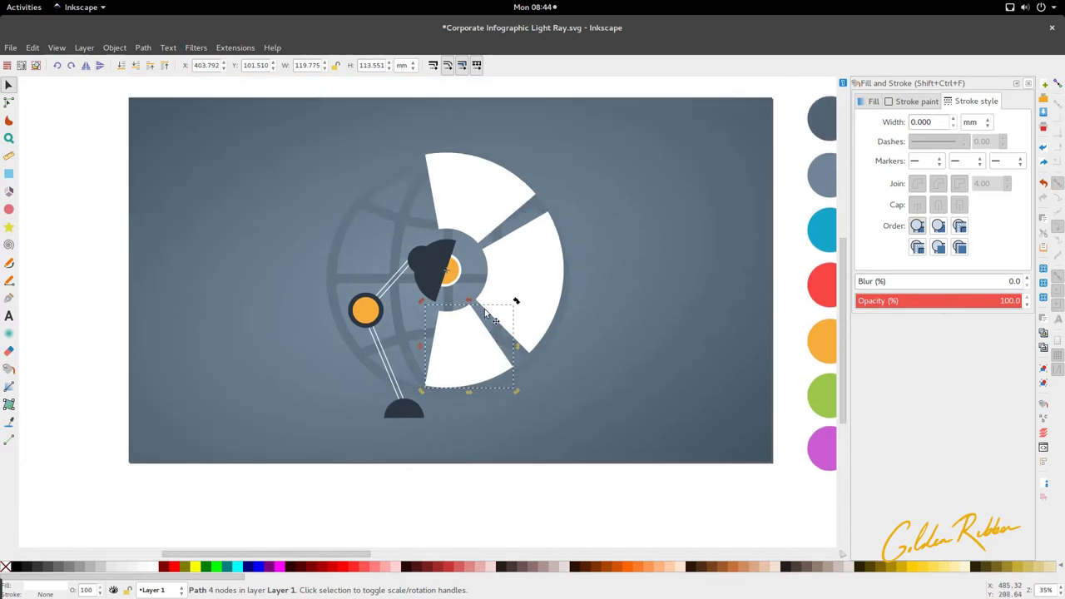
Step: Delete the large right-hand ray segment and replace it with a duplicate of the upper segment rotated around the lamp bulb
click(506, 268)
ctrl+scroll(506, 269, down, 1)
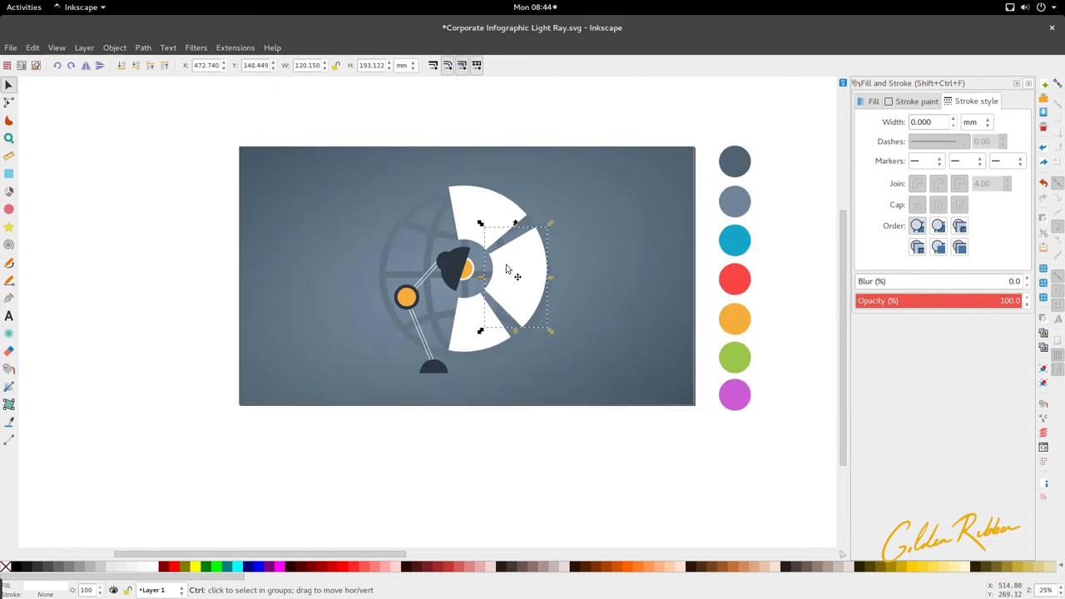
ctrl+scroll(506, 269, up, 1)
key(Delete)
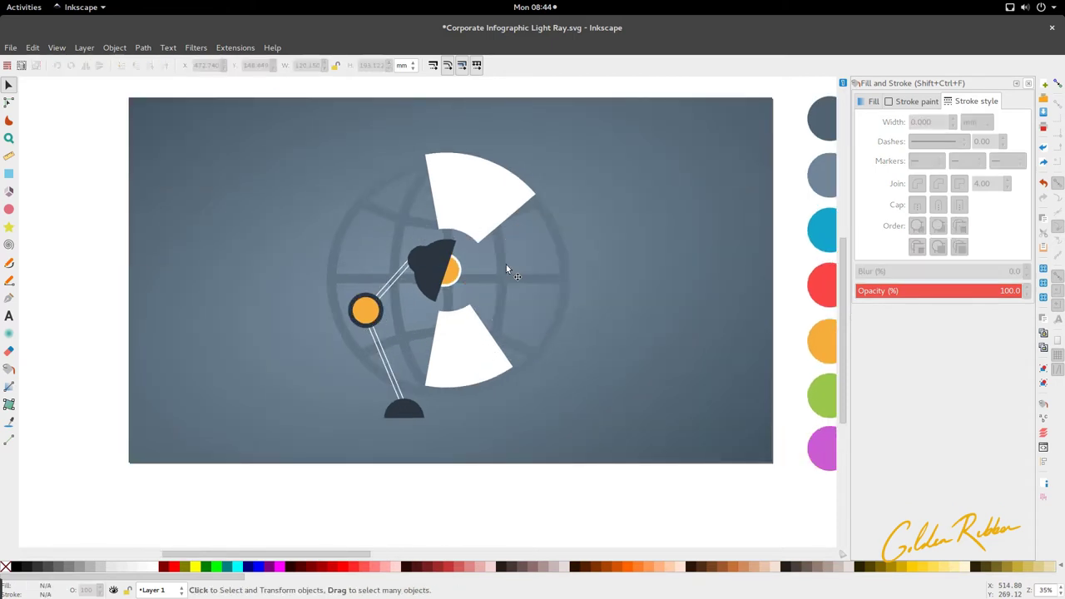
click(470, 200)
click(469, 200)
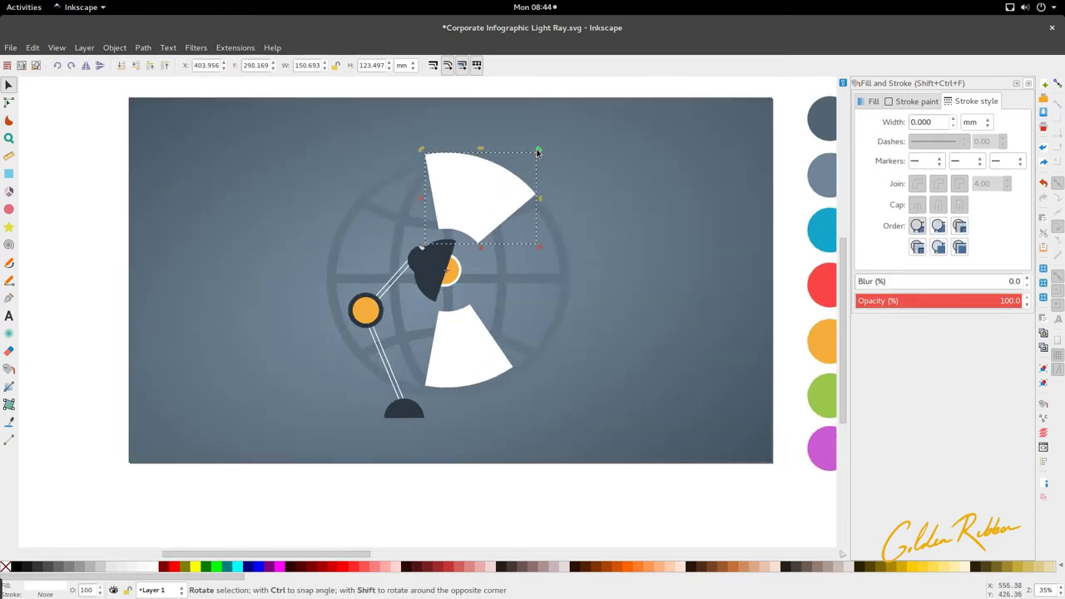
drag(538, 152, 578, 319)
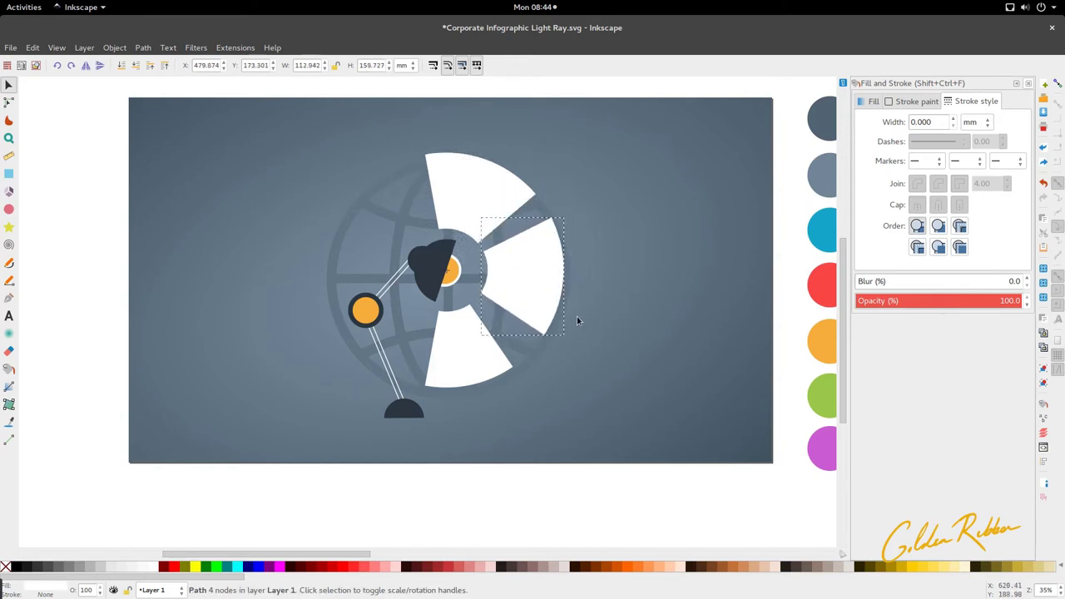
Step: Delete the lower ray segment and replace it with a duplicate of the right-hand segment rotated around the lamp bulb
key(Escape)
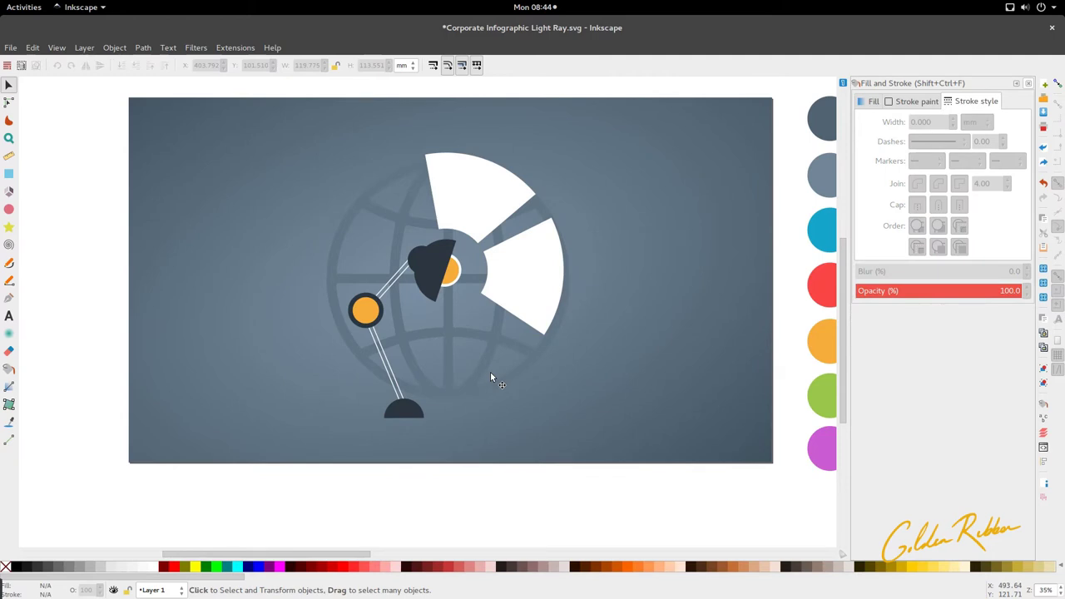
click(504, 312)
click(516, 301)
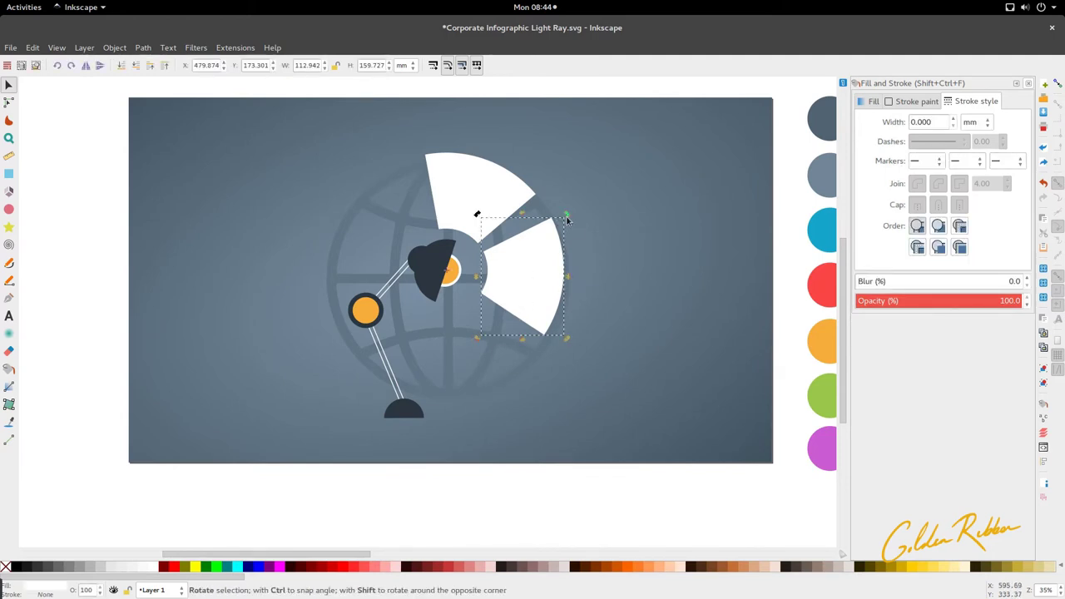
key(ctrl+d)
drag(567, 219, 516, 346)
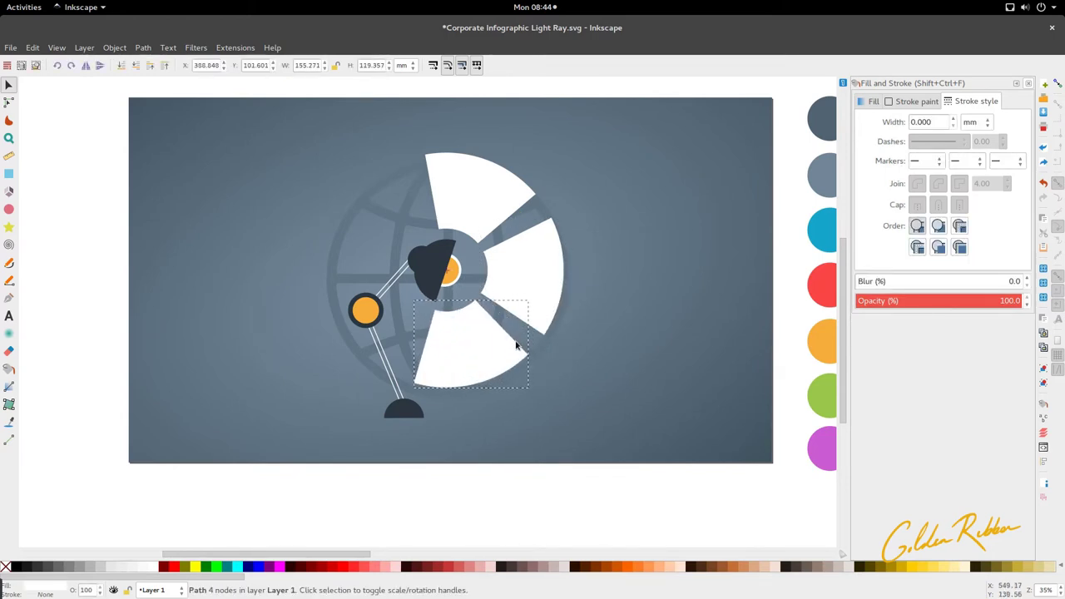
click(399, 305)
Step: Move the three ray segments together with all the desk lamp parts down by about 11 mm
scroll(399, 305, down, 2)
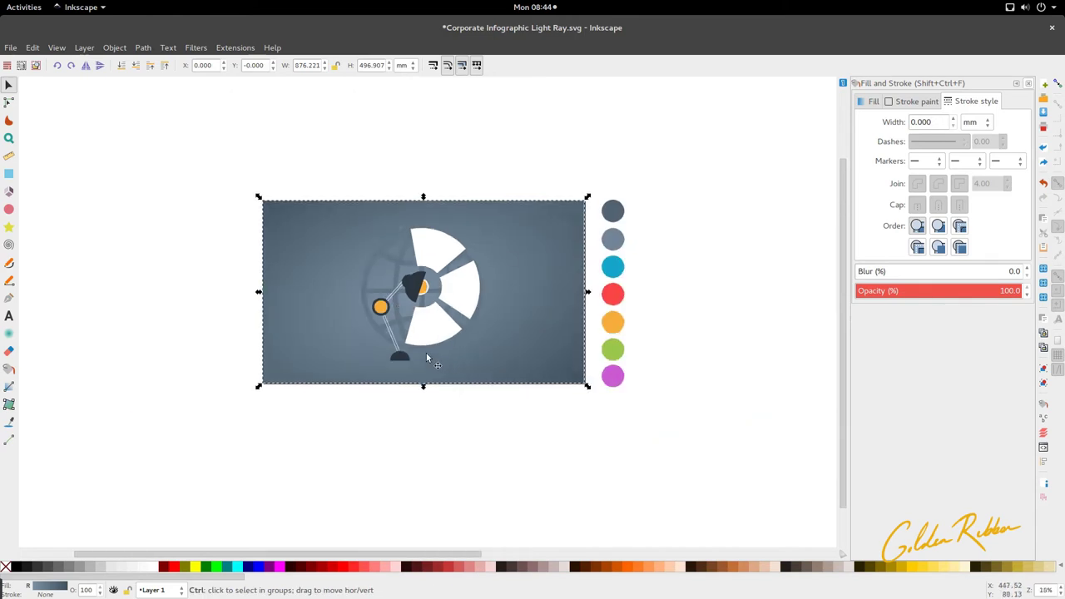
scroll(427, 358, up, 2)
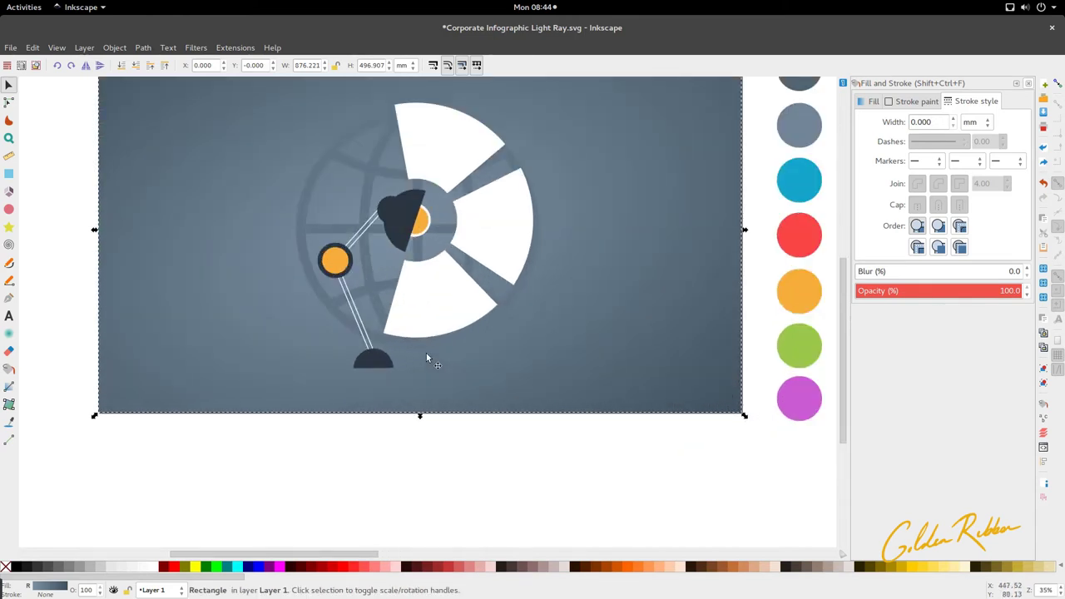
scroll(425, 332, up, 1)
click(425, 332)
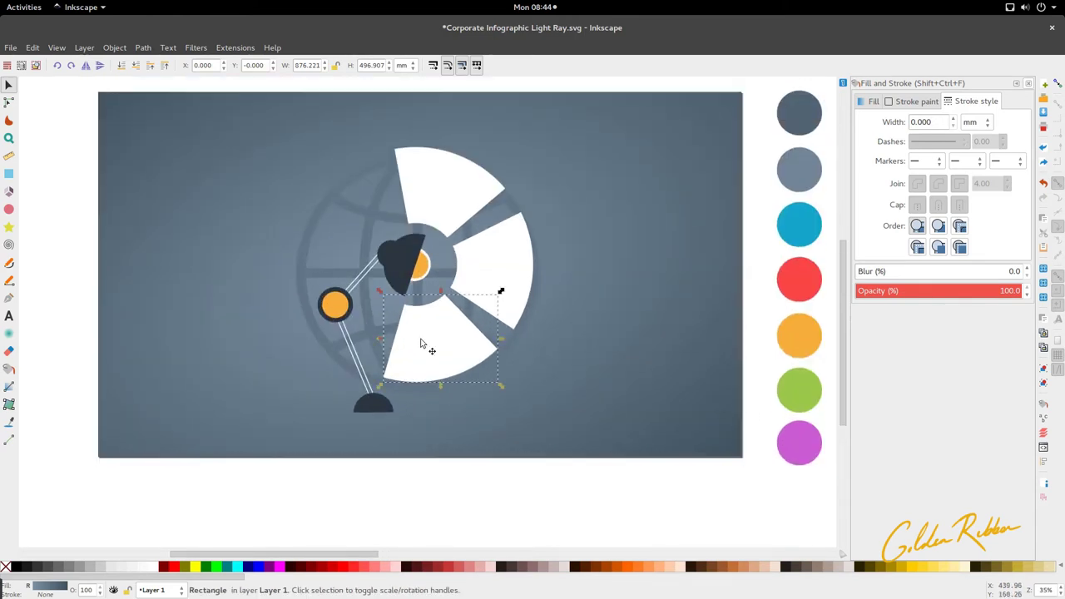
shift+click(491, 287)
shift+click(440, 162)
scroll(367, 247, down, 1)
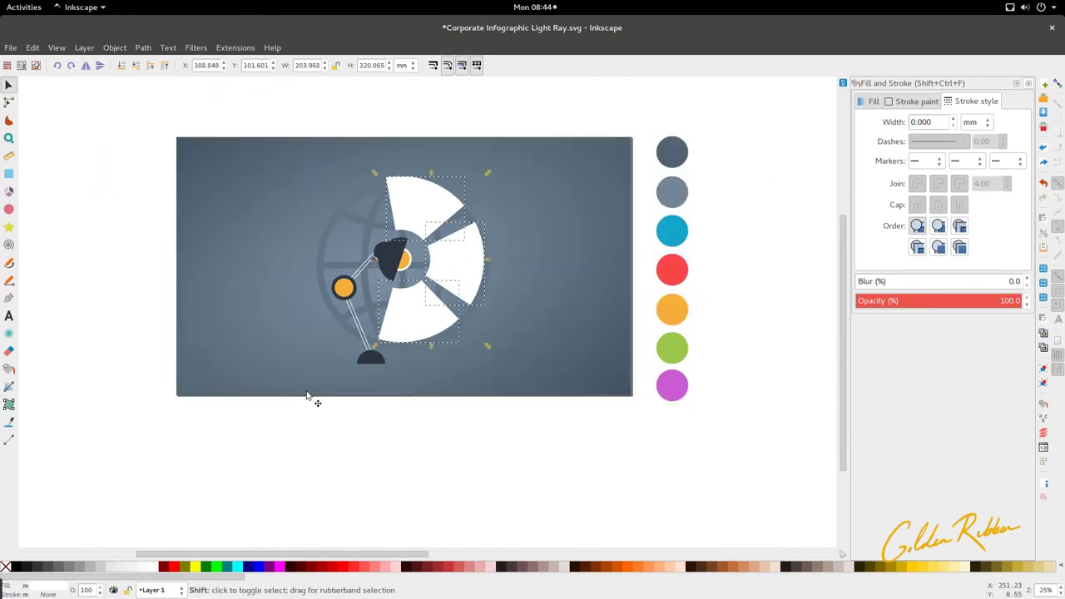
drag(283, 419, 429, 229)
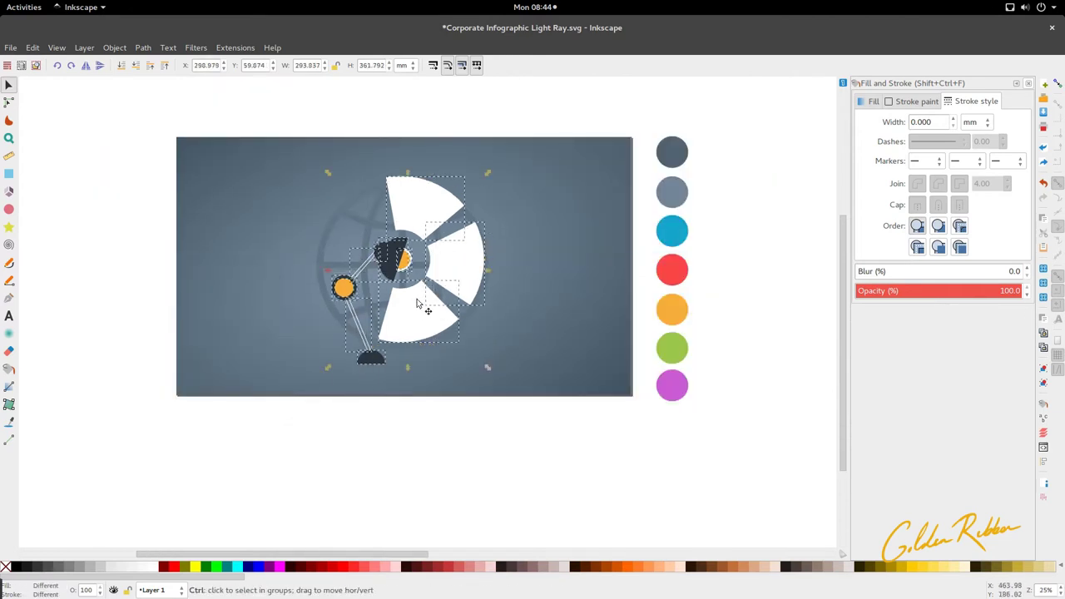
drag(418, 307, 417, 313)
click(411, 430)
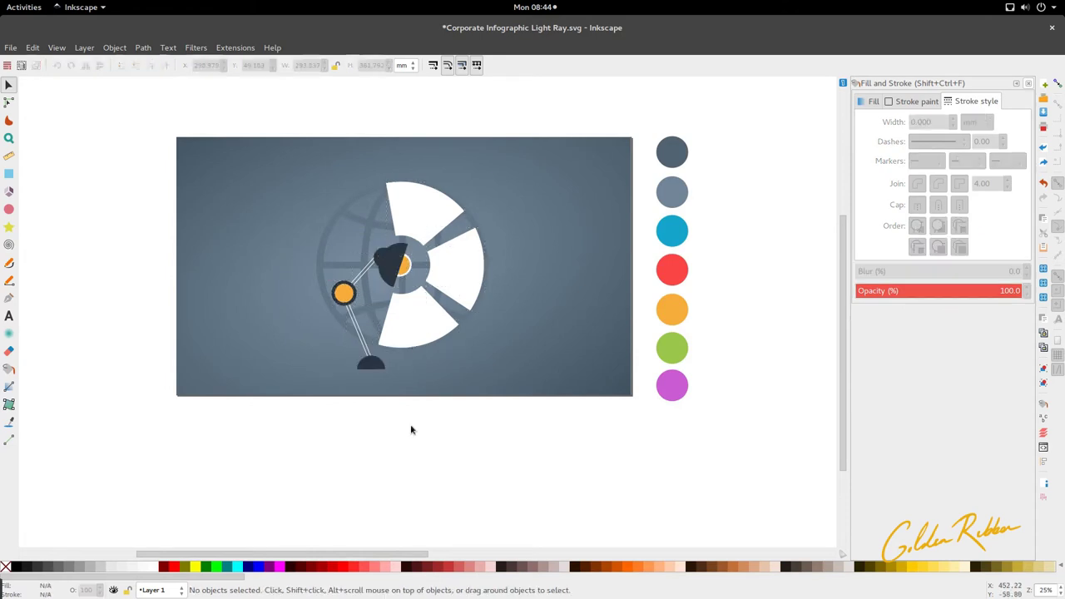
Step: Enlarge the three white ray segments together around the lamp bulb to about 222 by 349 mm
scroll(413, 336, up, 1)
click(412, 335)
scroll(411, 336, up, 1)
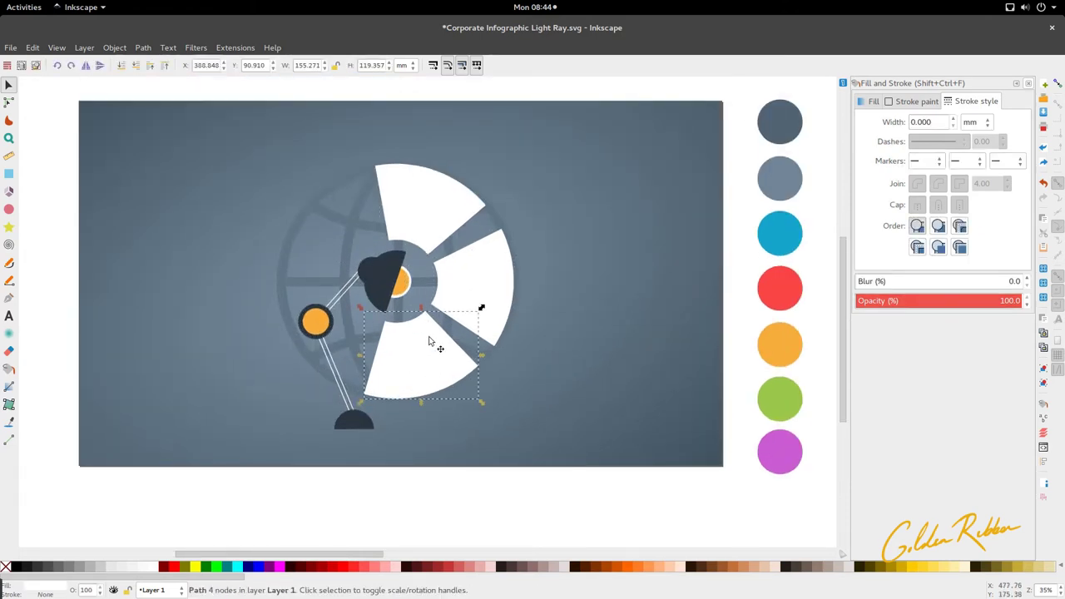
shift+click(478, 305)
shift+click(440, 228)
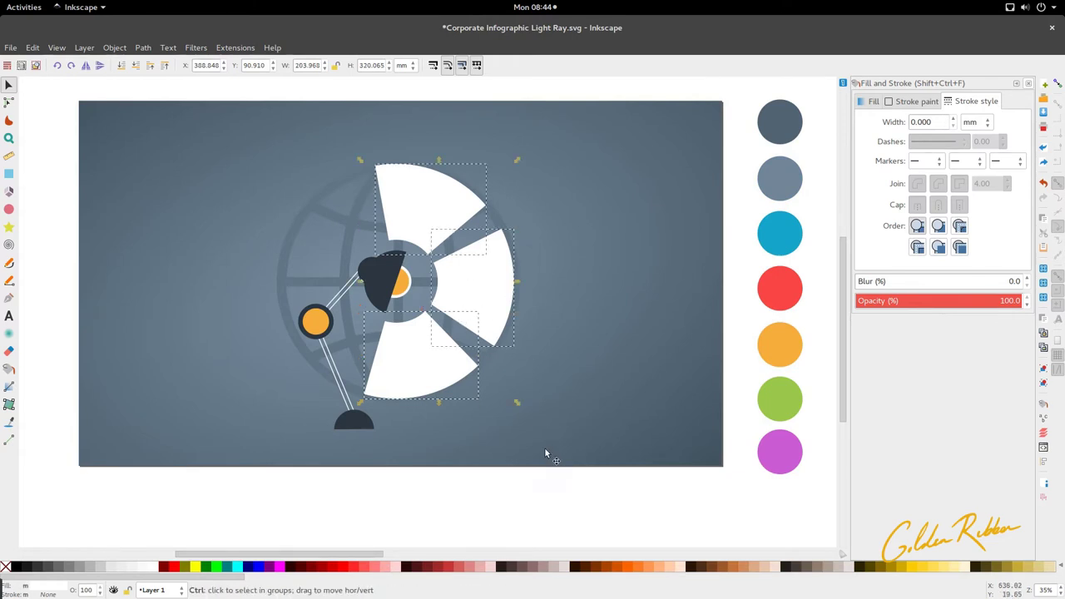
drag(517, 404, 527, 413)
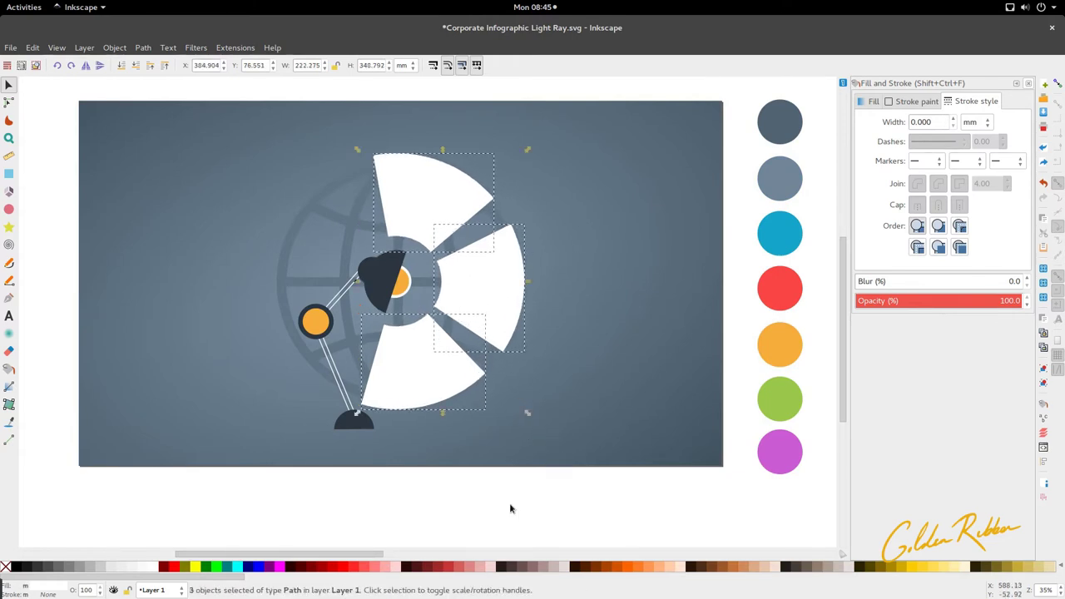
click(512, 508)
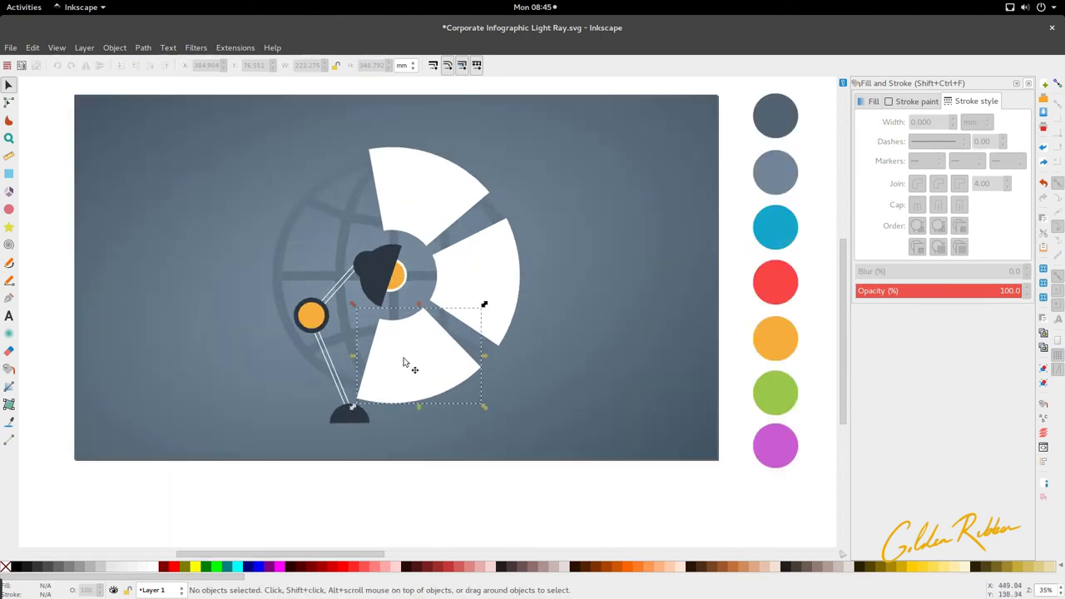
Step: Give the upper ray segment a red stroke
click(453, 310)
click(410, 186)
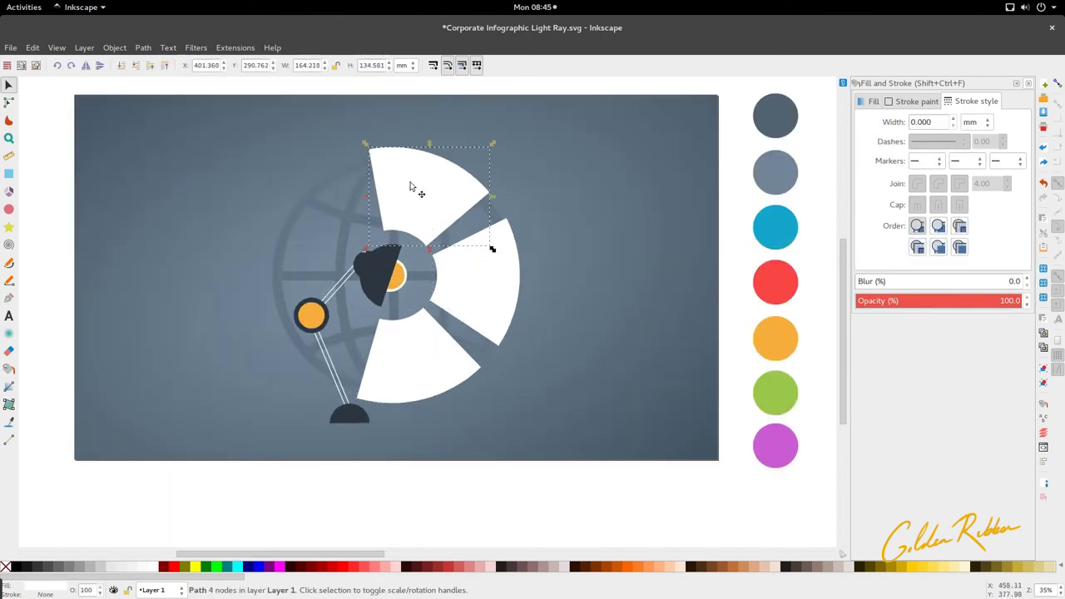
scroll(437, 200, up, 2)
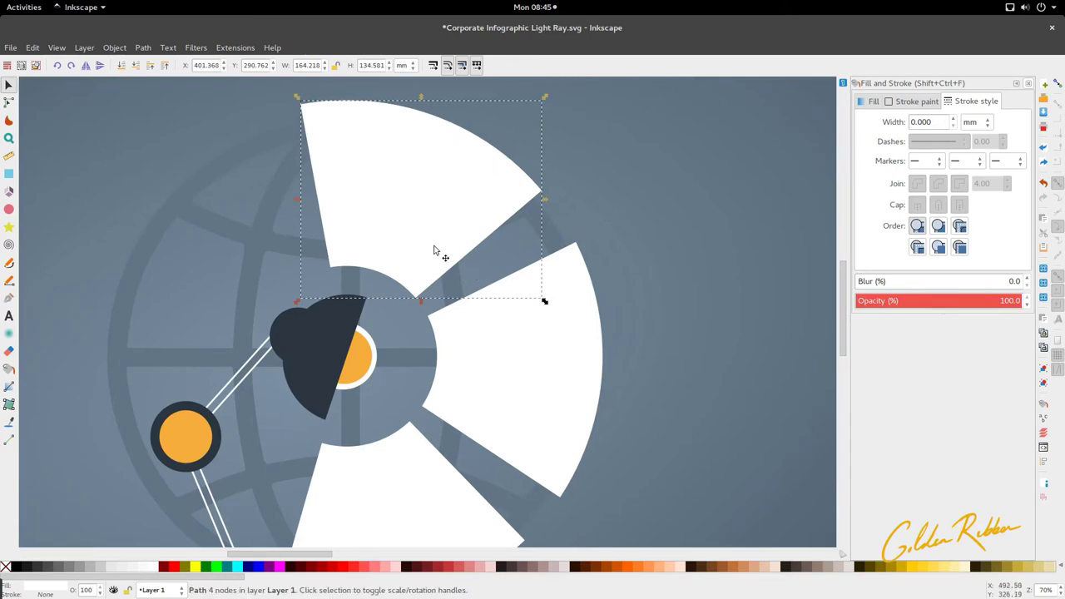
scroll(433, 251, down, 1)
key(ctrl+z)
click(430, 171)
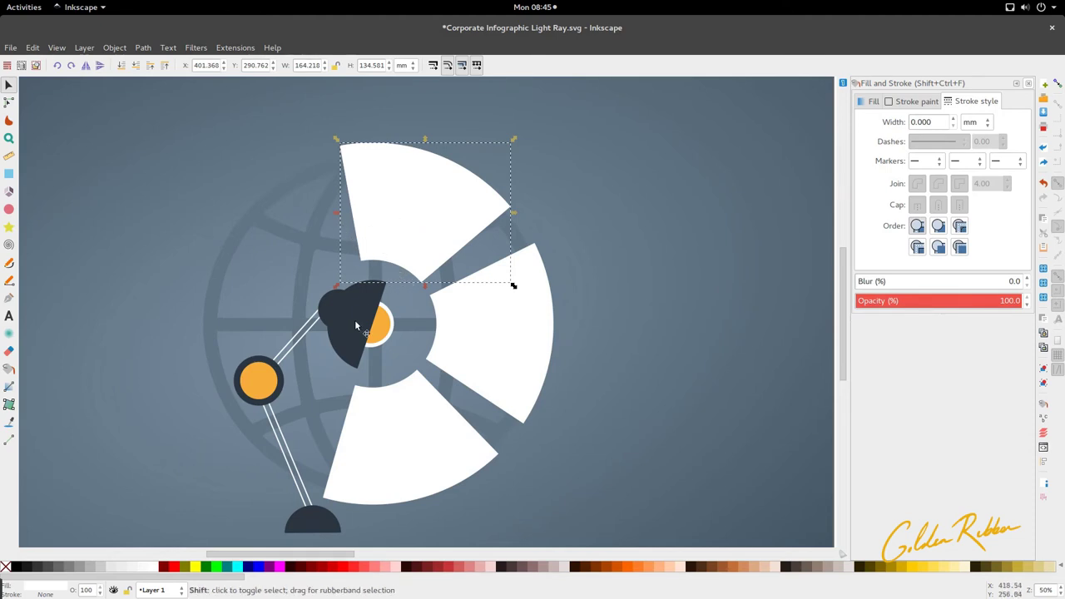
scroll(409, 298, down, 3)
scroll(409, 297, up, 1)
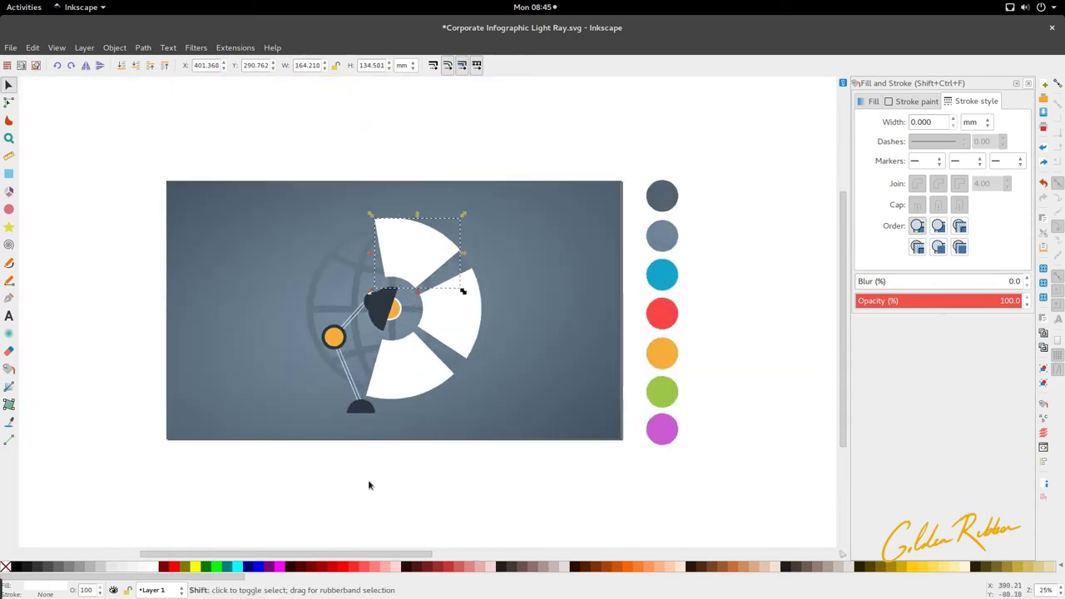
key(ctrl+shift+v)
scroll(392, 250, down, 1)
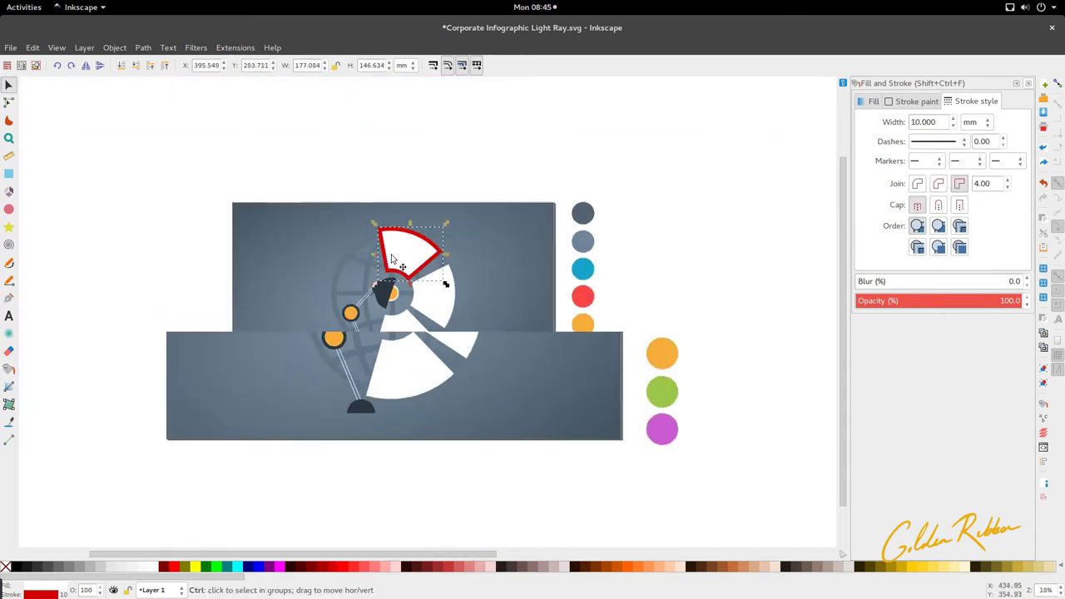
Step: Set the upper ray segment's stroke width to 5 mm
click(938, 119)
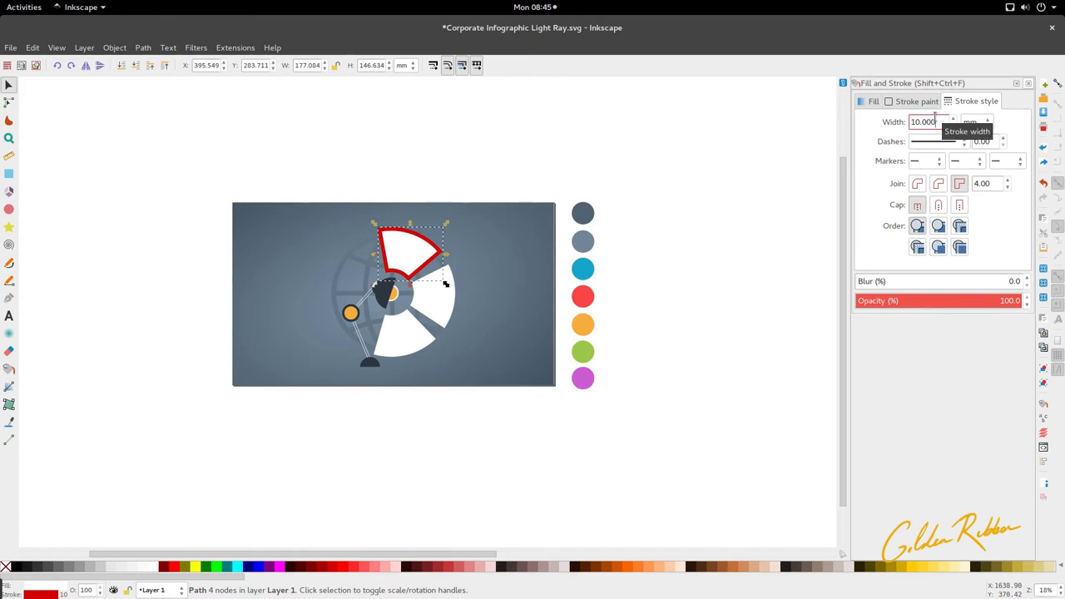
drag(935, 117, 862, 126)
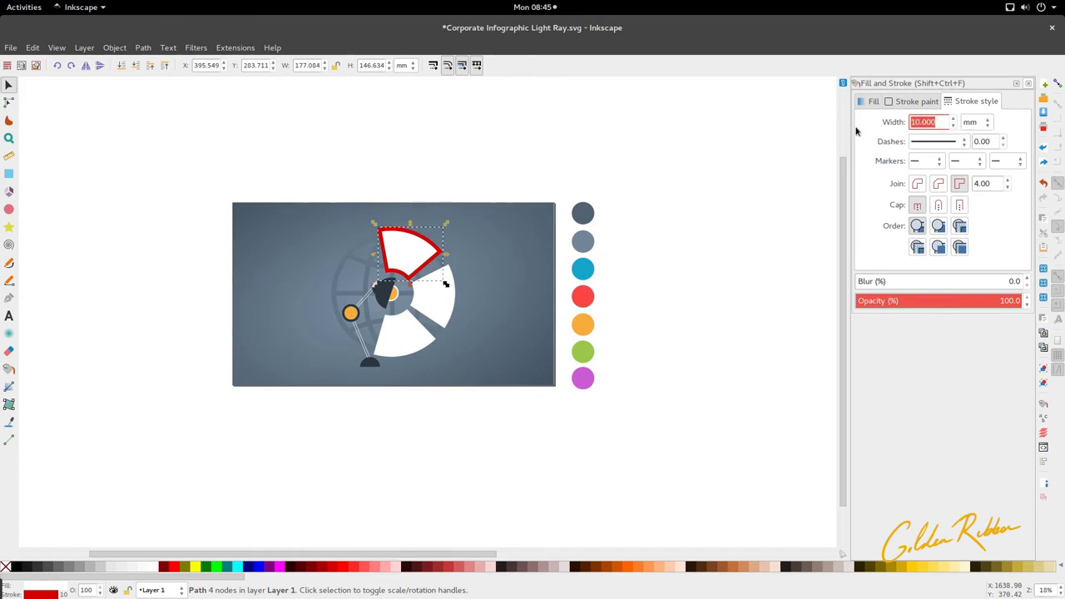
text(5)
key(Return)
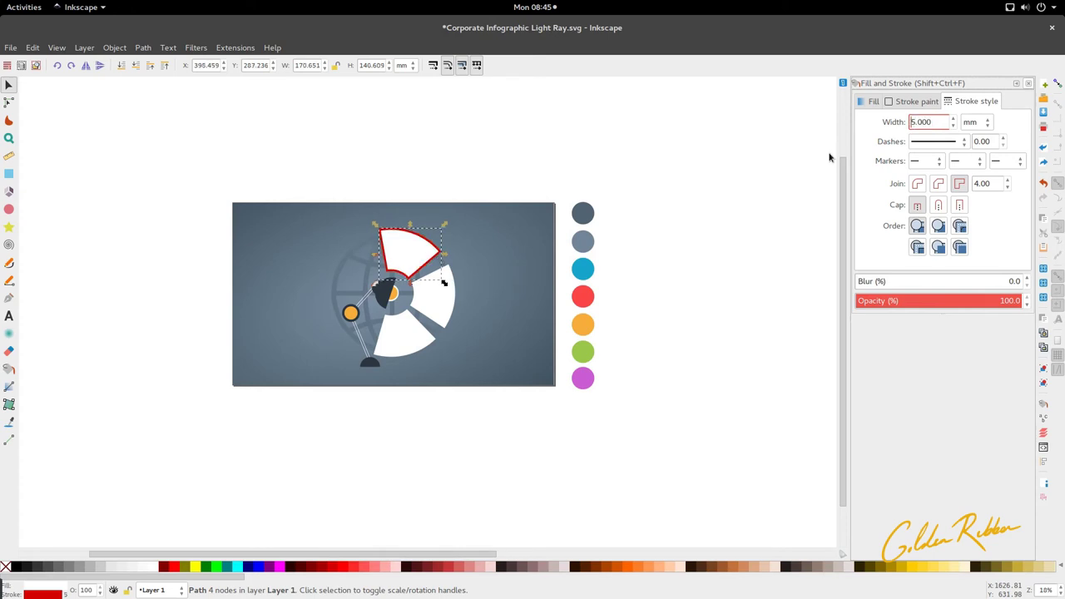
Step: Recolour the upper ray segment's stroke by sampling the white of its own fill
scroll(527, 269, up, 6)
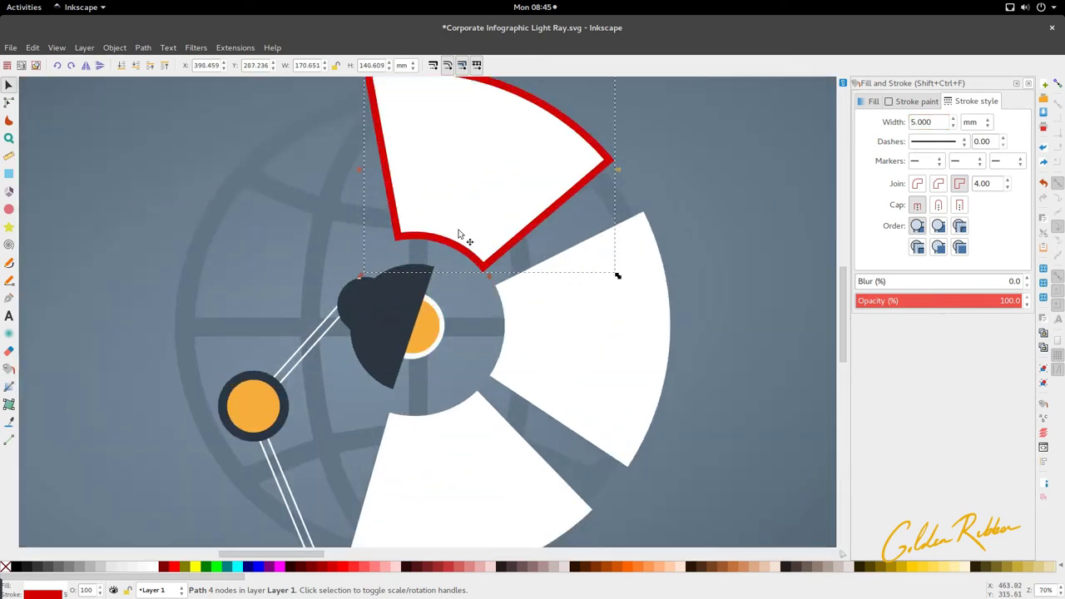
key(d)
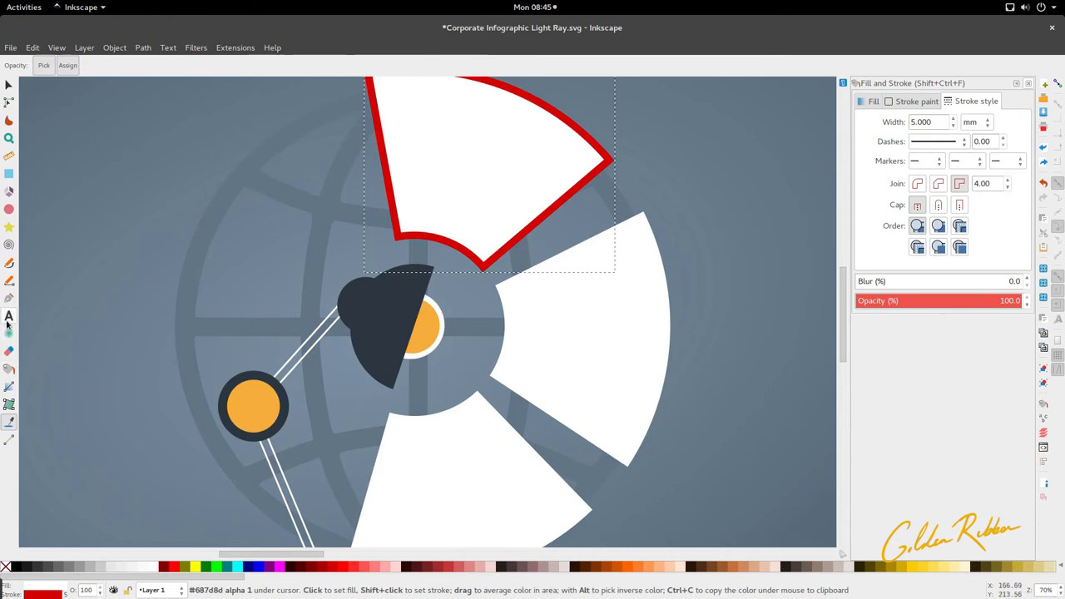
key(space)
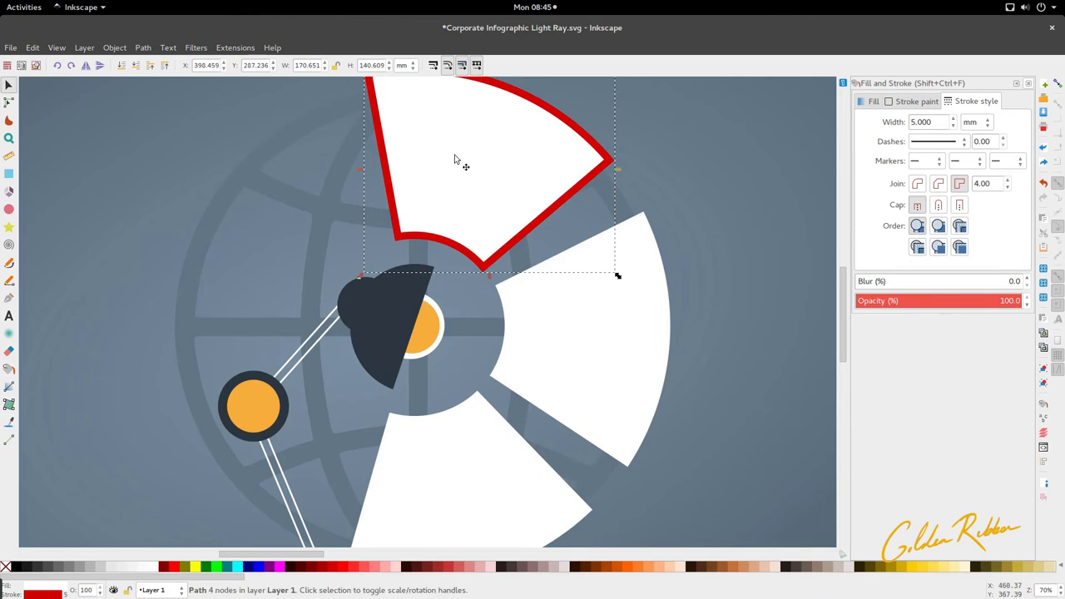
key(space)
shift+click(528, 171)
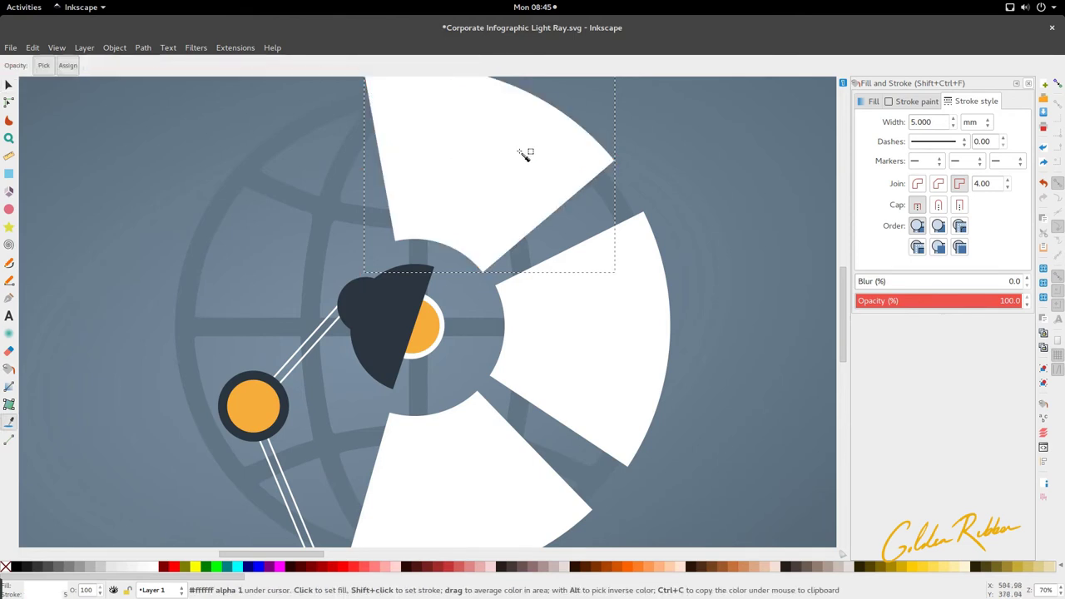
key(s)
ctrl+scroll(472, 212, down, 2)
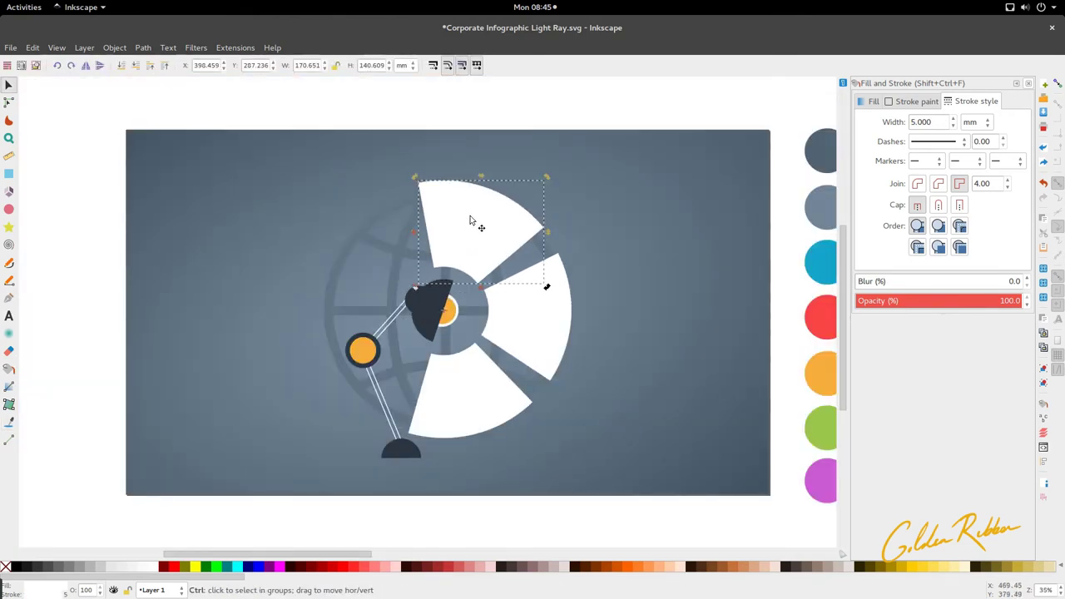
Step: Fill the upper stroked ray segment with the blue sampled from the palette circle beside the page
ctrl+scroll(475, 214, down, 1)
key(d)
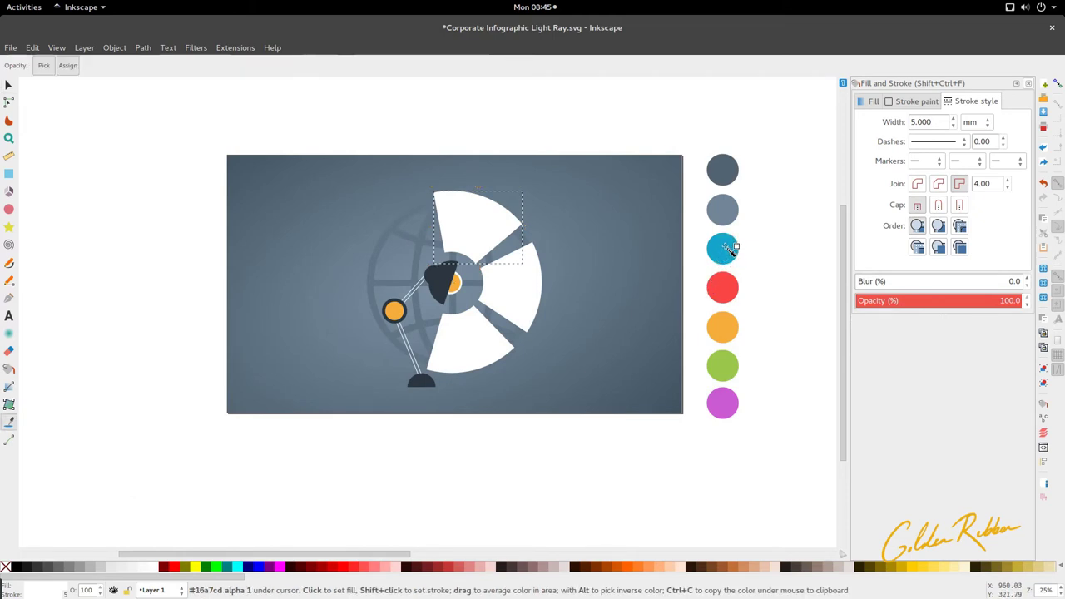
click(725, 247)
key(s)
ctrl+scroll(523, 266, up, 2)
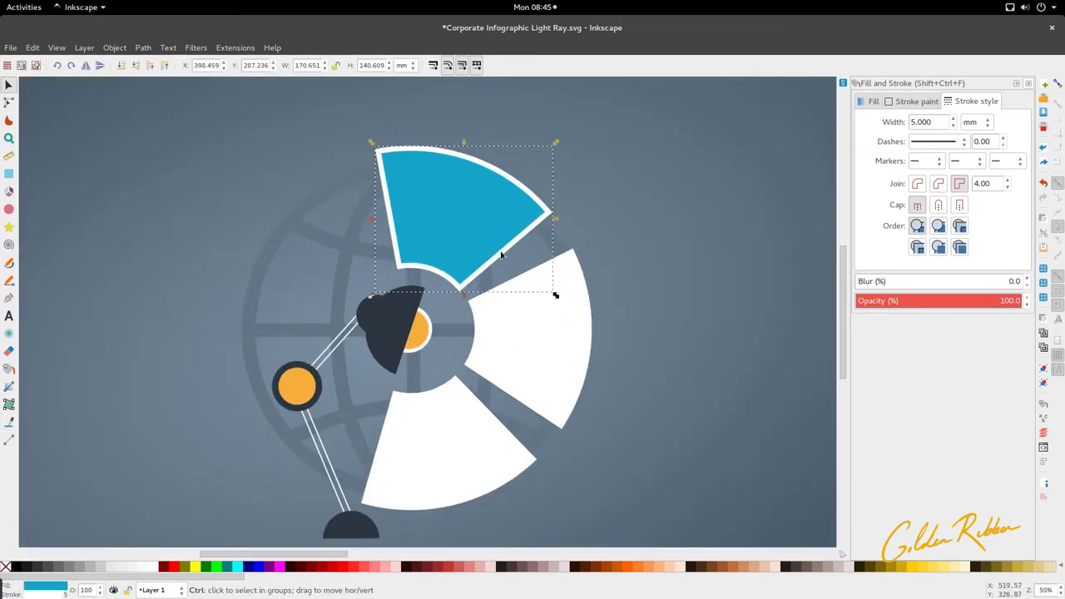
Step: Try moving the blue stroked ray segment aside to expose the white segment beneath it, and undo the moves
drag(526, 289, 742, 289)
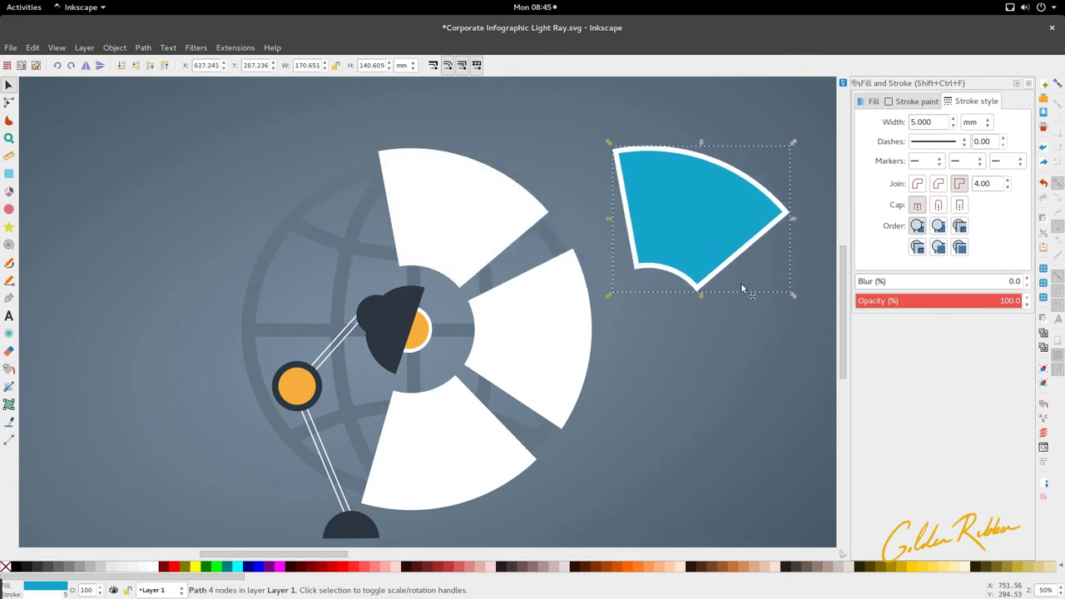
key(ctrl+z)
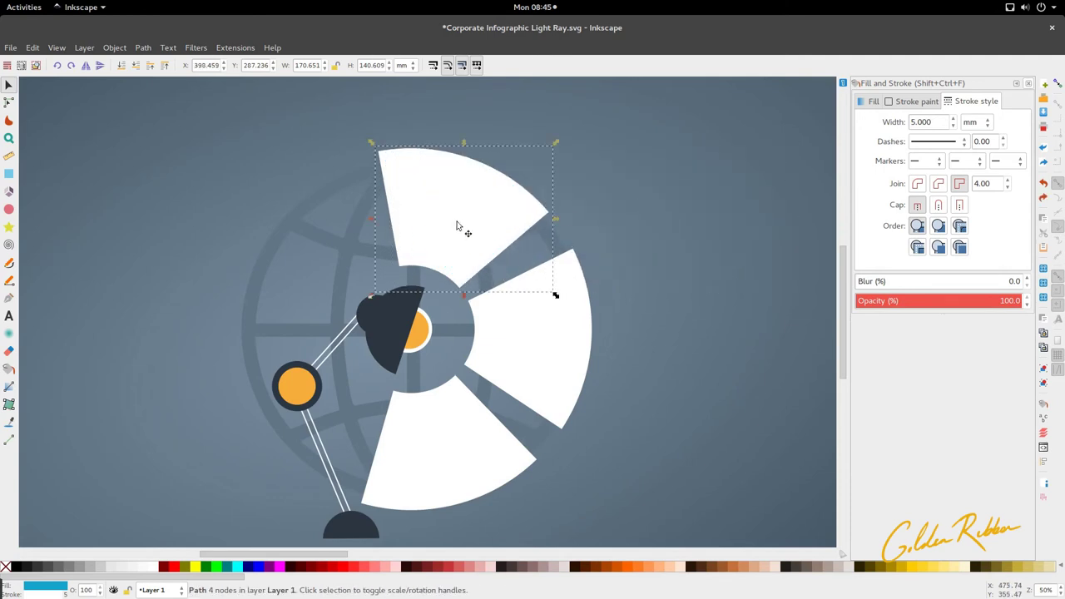
scroll(458, 221, down, 3)
key(Home)
scroll(458, 221, up, 3)
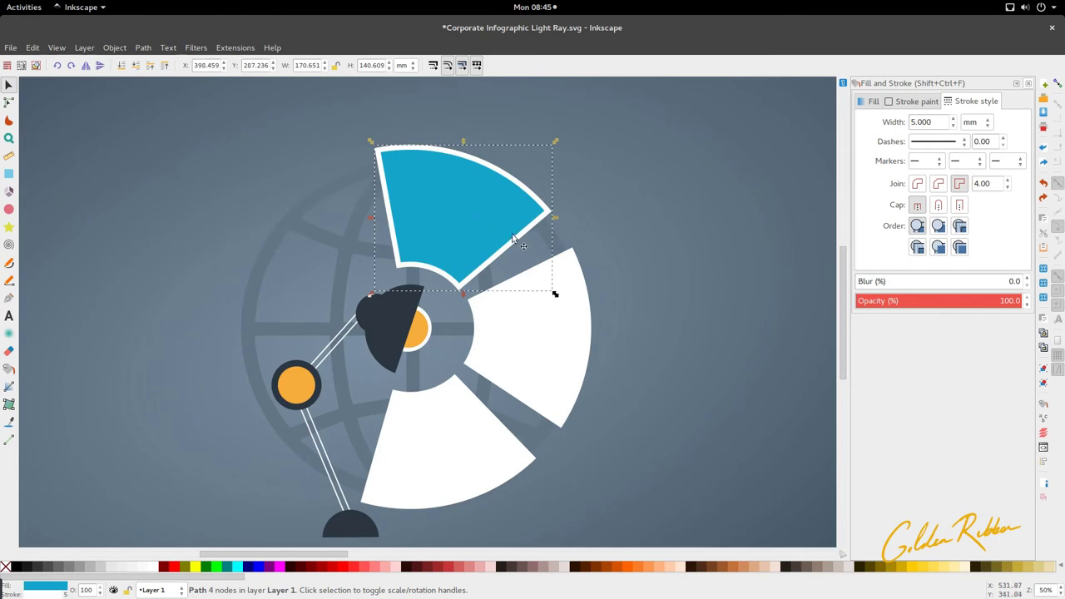
drag(446, 213, 236, 214)
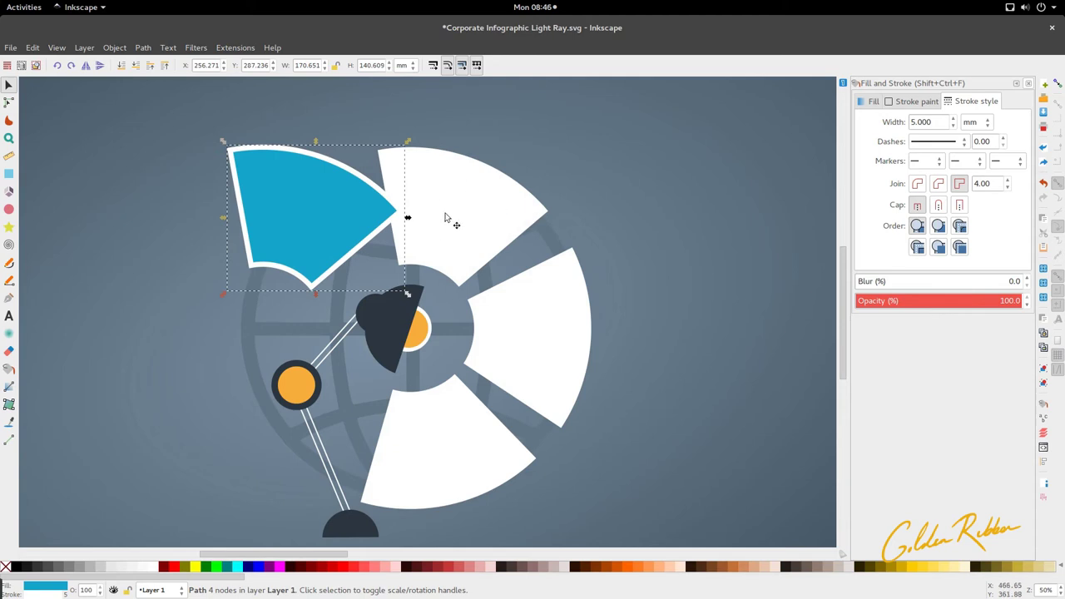
key(ctrl+z)
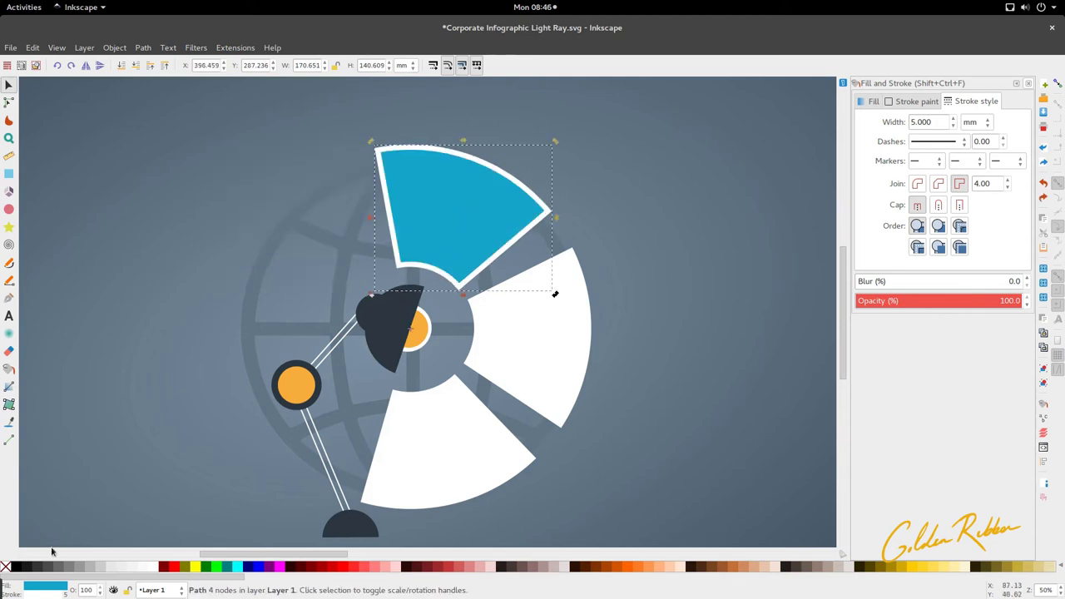
Step: Remove the fill from the stroked copy of the upper ray segment, keeping only its white outline
right_click(46, 586)
click(83, 575)
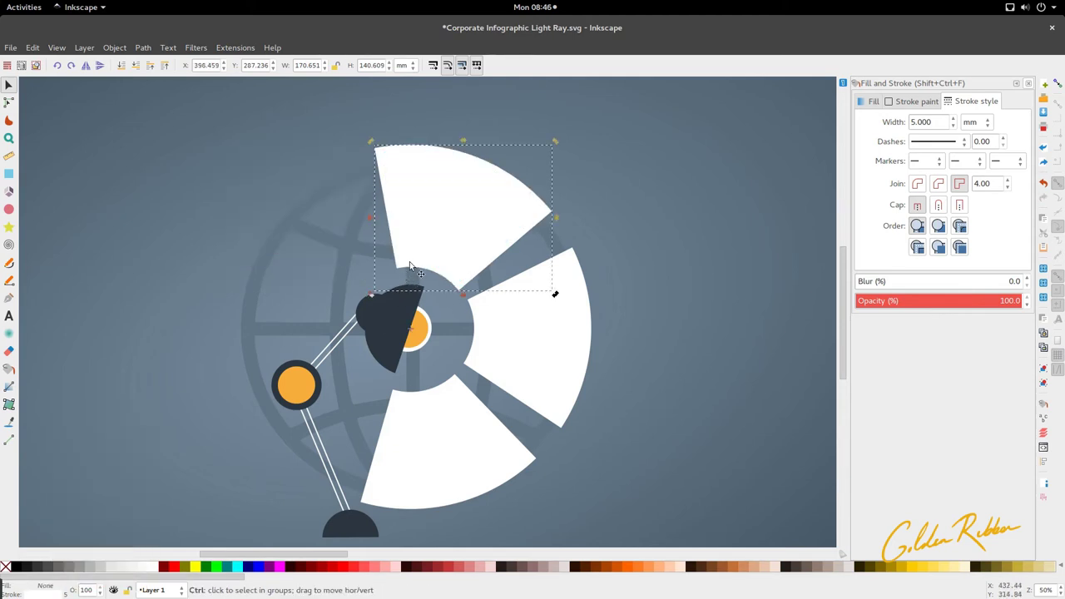
drag(409, 266, 384, 266)
click(408, 235)
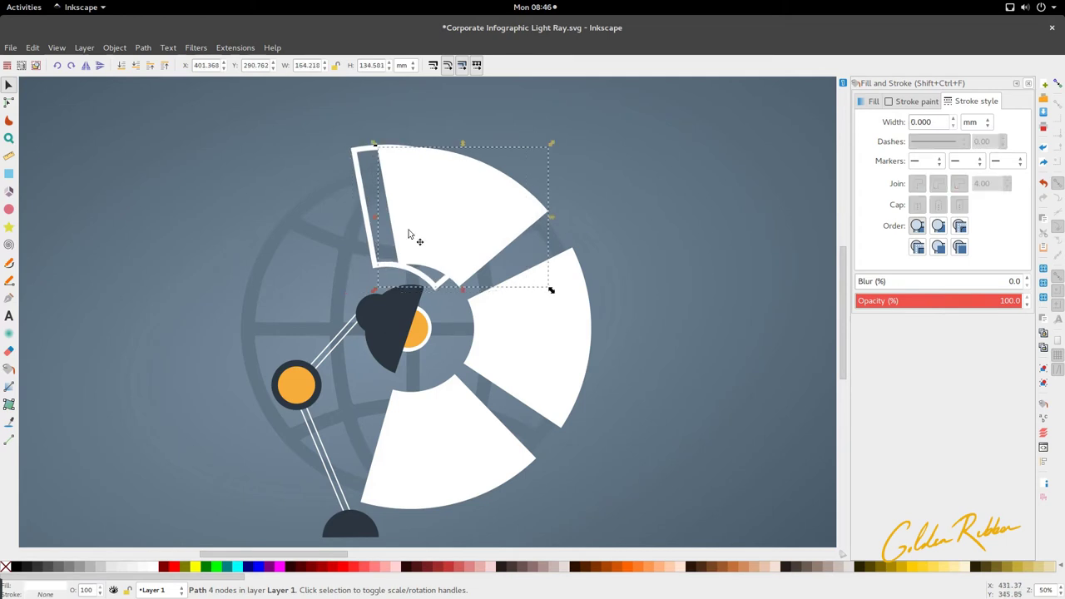
key(ctrl+z)
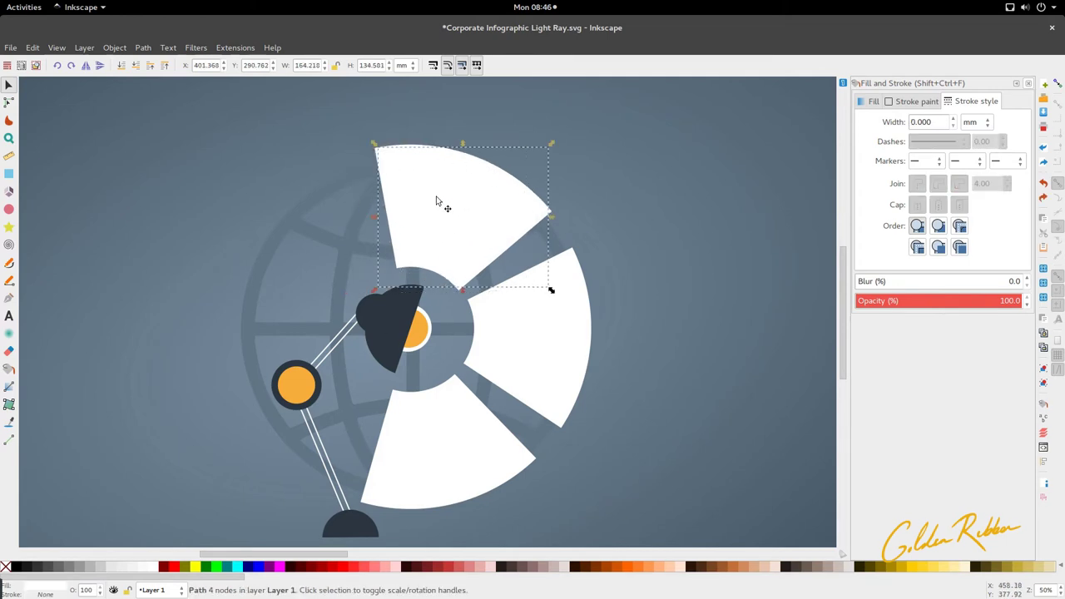
Step: Fill the white upper ray segment beneath the outline with the blue of the palette circle, #16a7cd
scroll(438, 202, down, 2)
key(d)
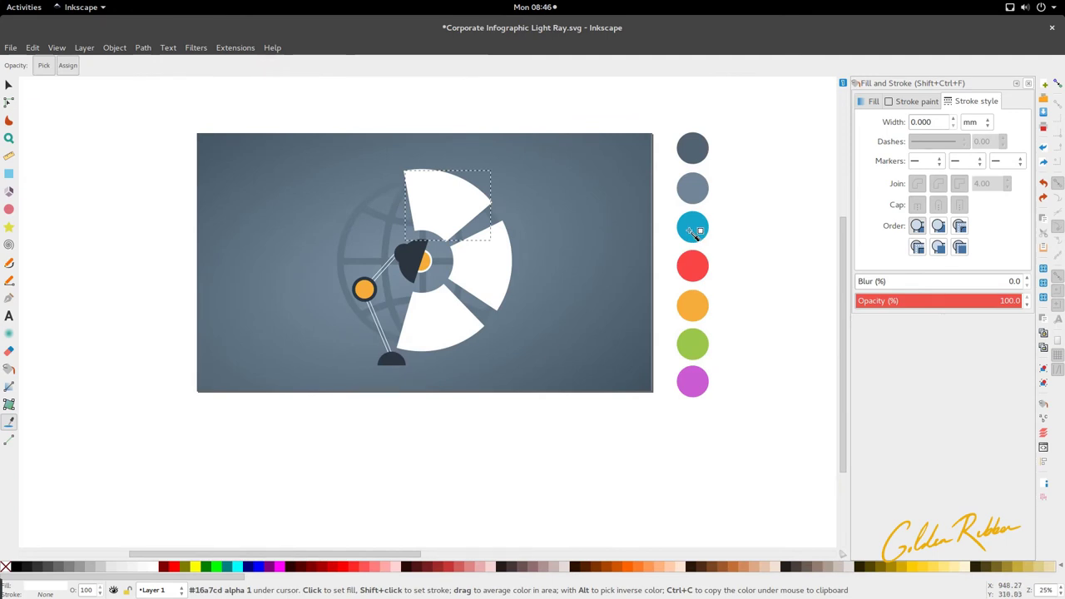
click(692, 231)
key(s)
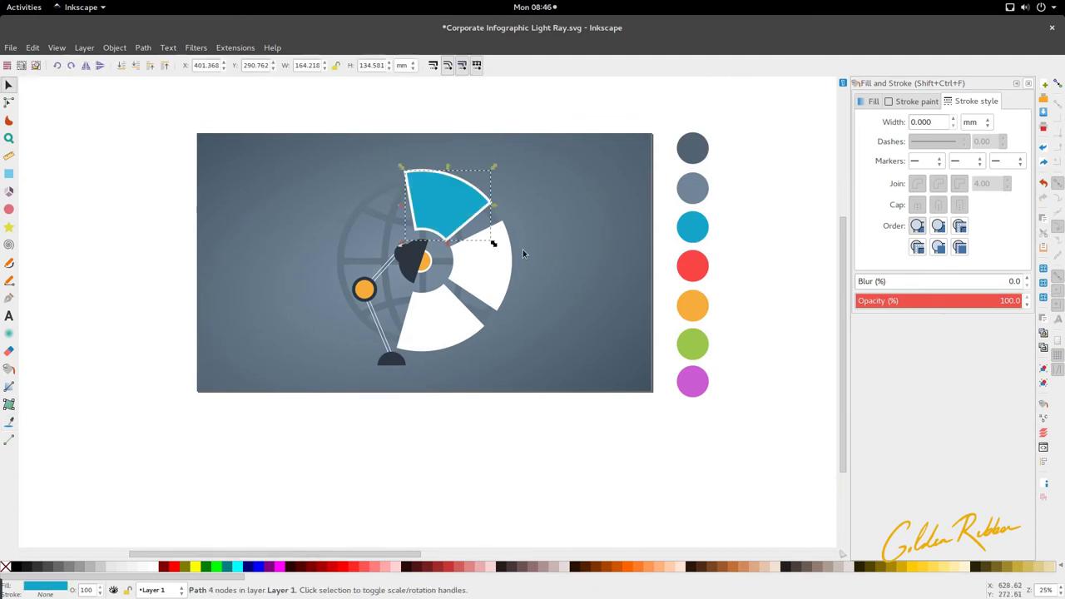
scroll(523, 254, up, 2)
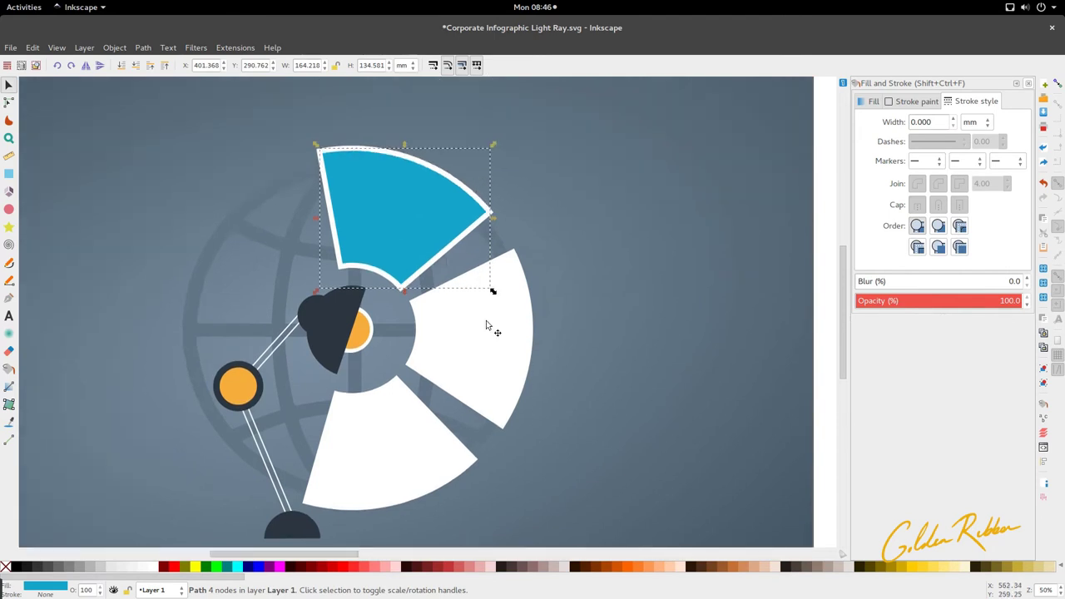
Step: Fill the middle ray segment with the orange sampled from the palette circle
click(487, 324)
scroll(463, 298, down, 1)
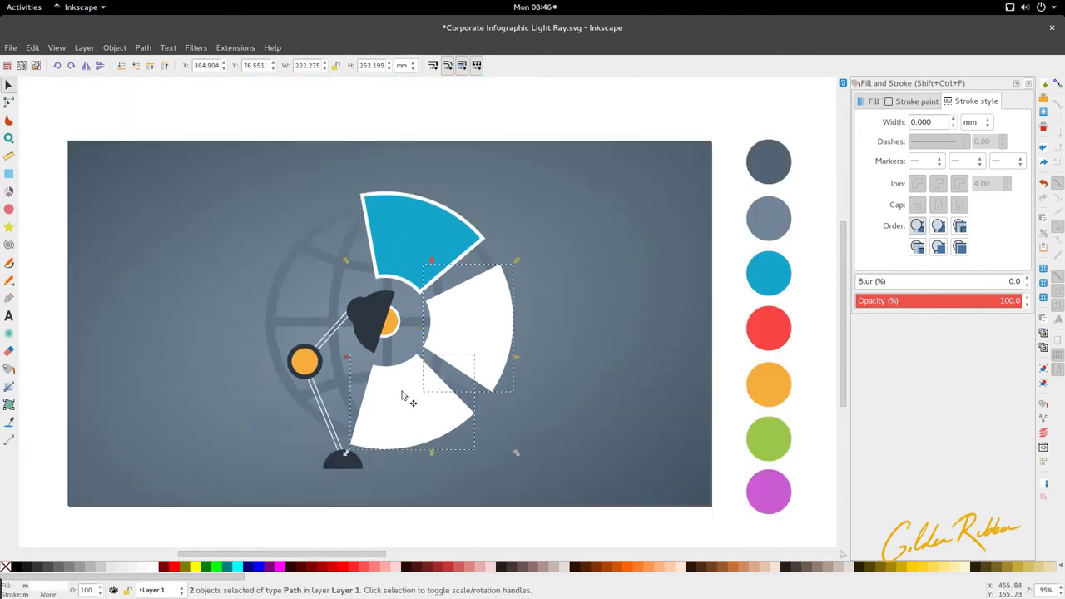
click(490, 394)
click(494, 358)
key(d)
click(775, 391)
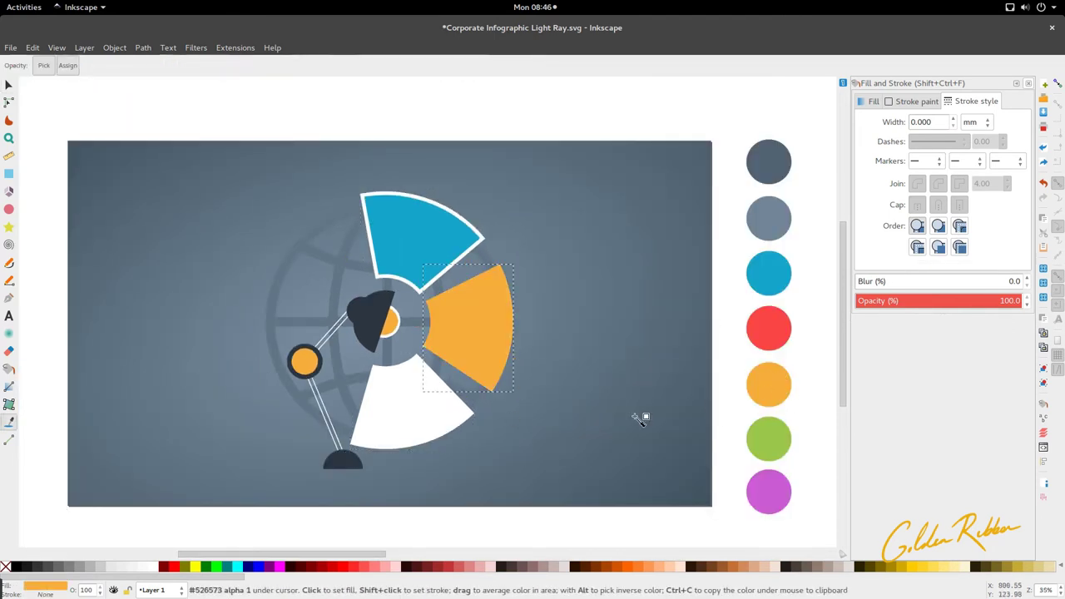
key(s)
Step: Fill the lower ray segment with the red sampled from the palette circle
click(444, 425)
key(d)
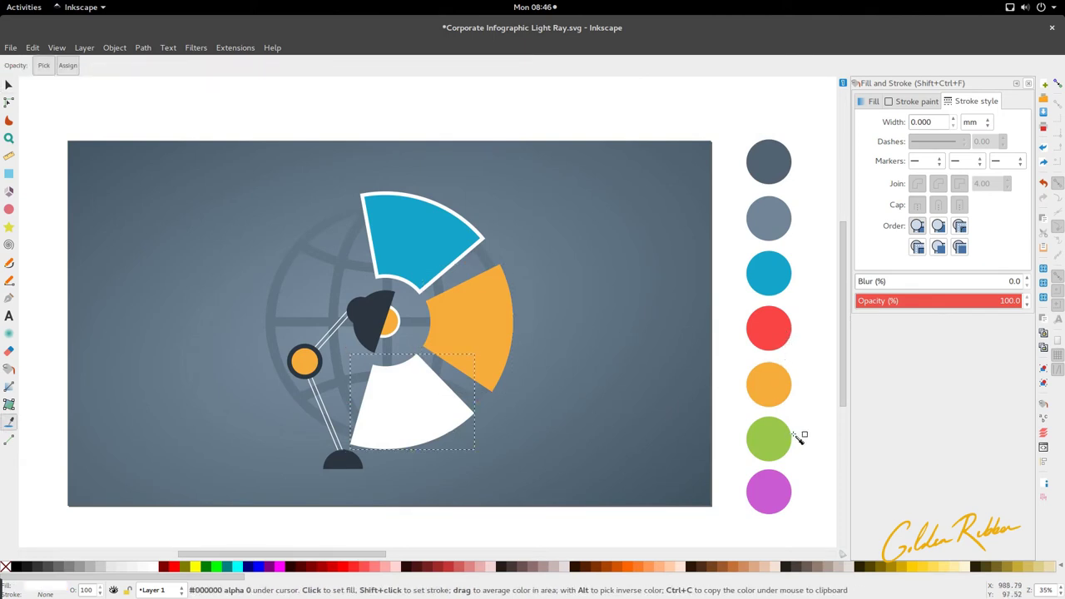
click(775, 316)
key(d)
Step: Duplicate the blue segment's white outline and rotate the copies around the lamp bulb onto the orange and red segments
click(448, 253)
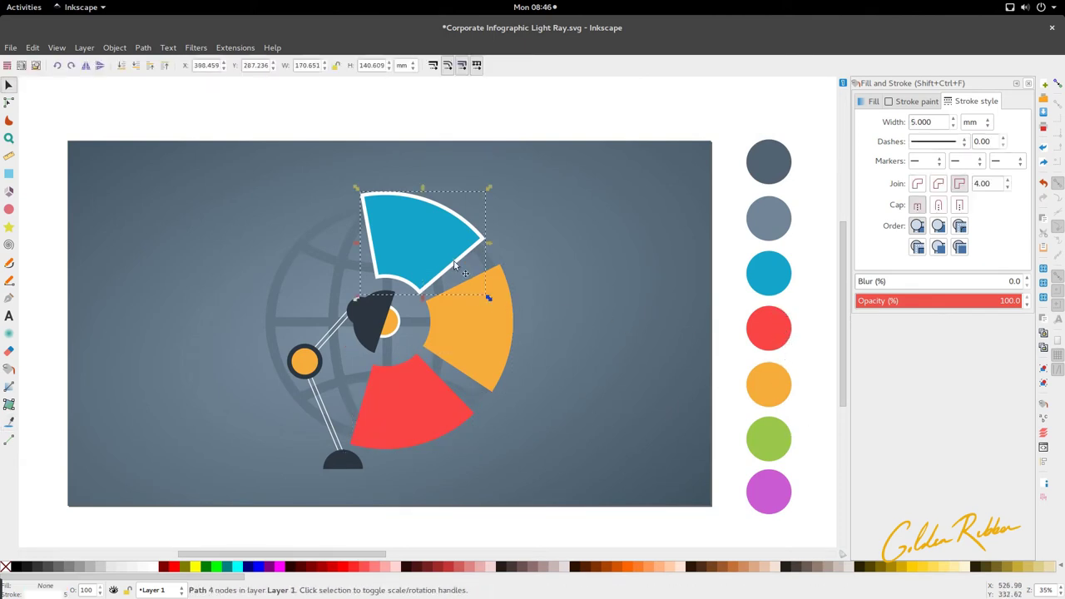
click(487, 199)
drag(488, 188, 522, 371)
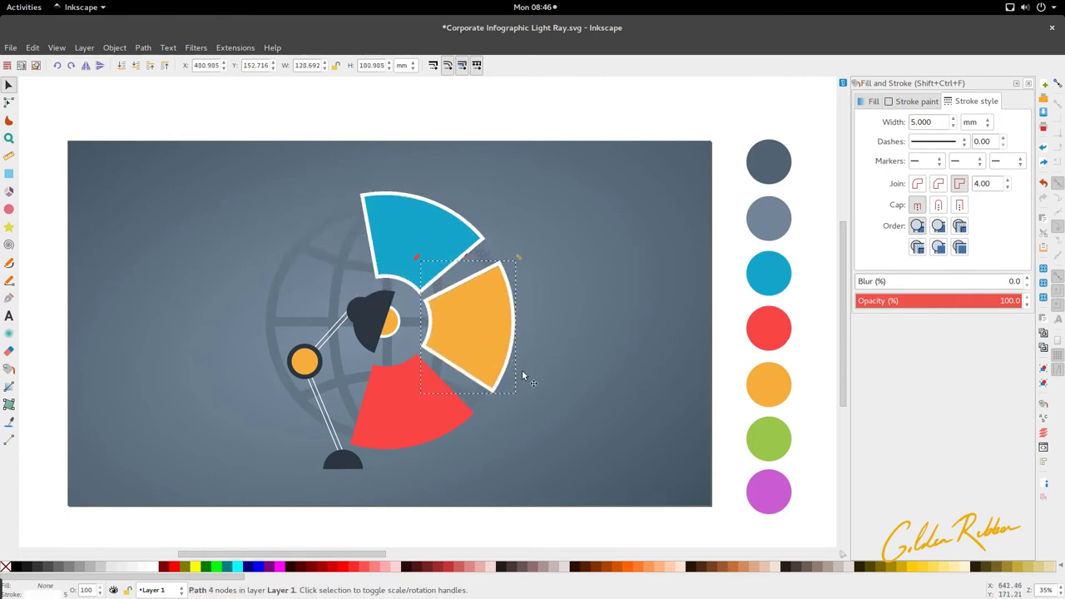
click(525, 326)
drag(518, 259, 462, 401)
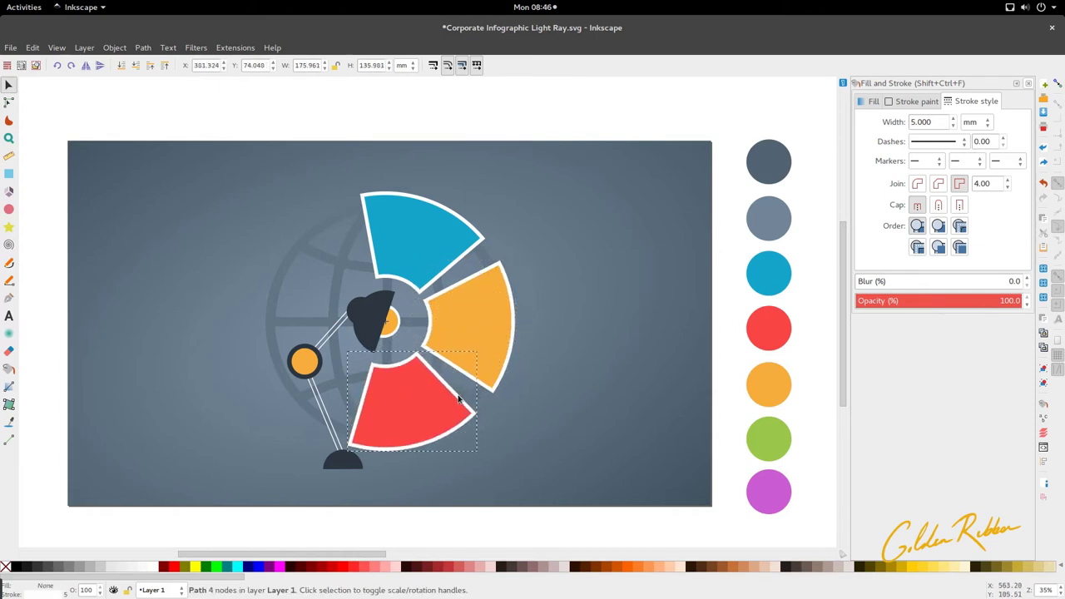
Step: Try moving the coloured blue and red segment fills away from their white outlines, and undo the moves
drag(434, 258, 538, 272)
key(ctrl+z)
scroll(499, 283, down, 1)
scroll(392, 312, down, 1)
key(ctrl+z)
drag(421, 335, 509, 338)
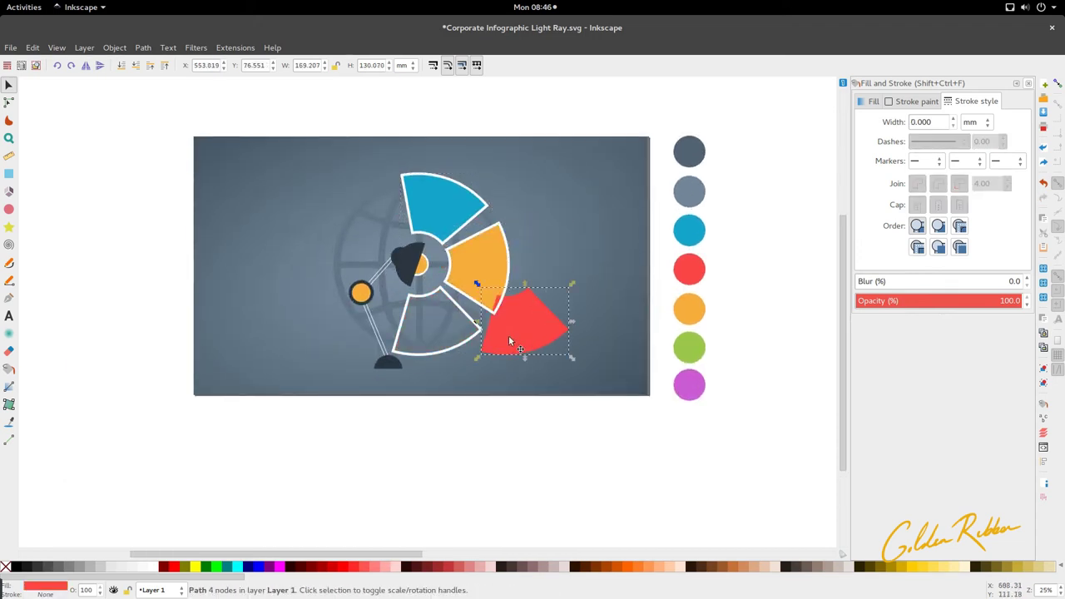
key(ctrl+z)
Step: Enlarge the white shape behind the orange lamp bulb to about 32 by 48 mm
scroll(433, 278, up, 5)
click(416, 258)
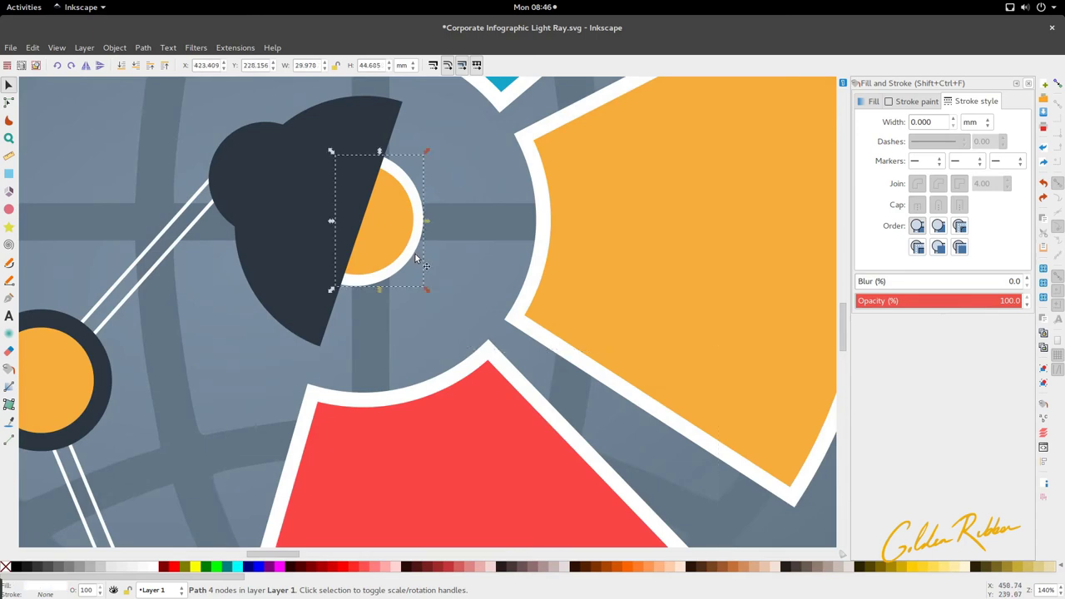
drag(430, 289, 431, 291)
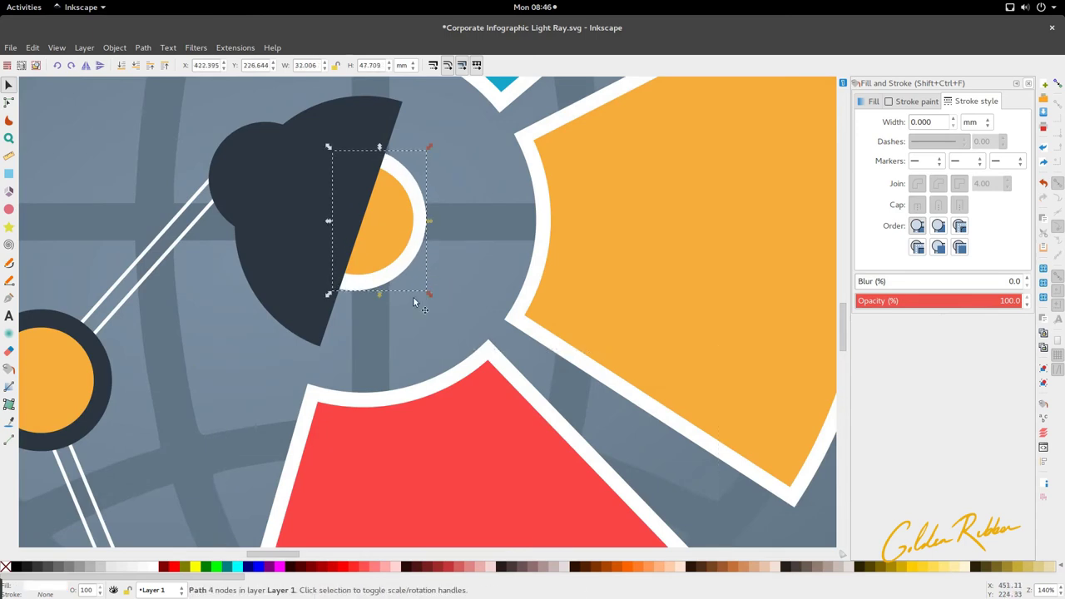
click(357, 272)
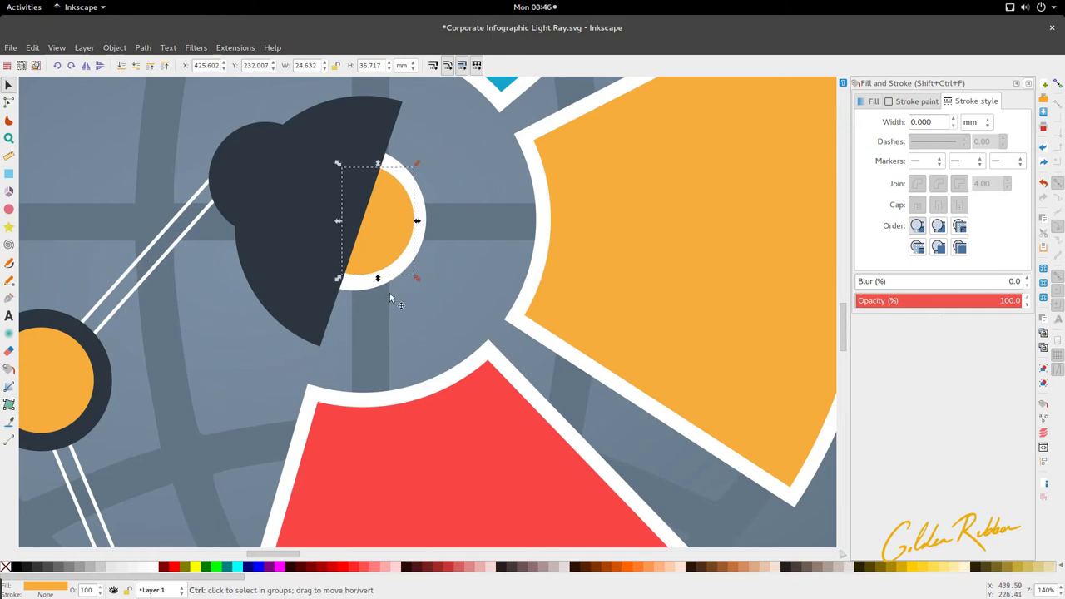
click(431, 267)
key(5)
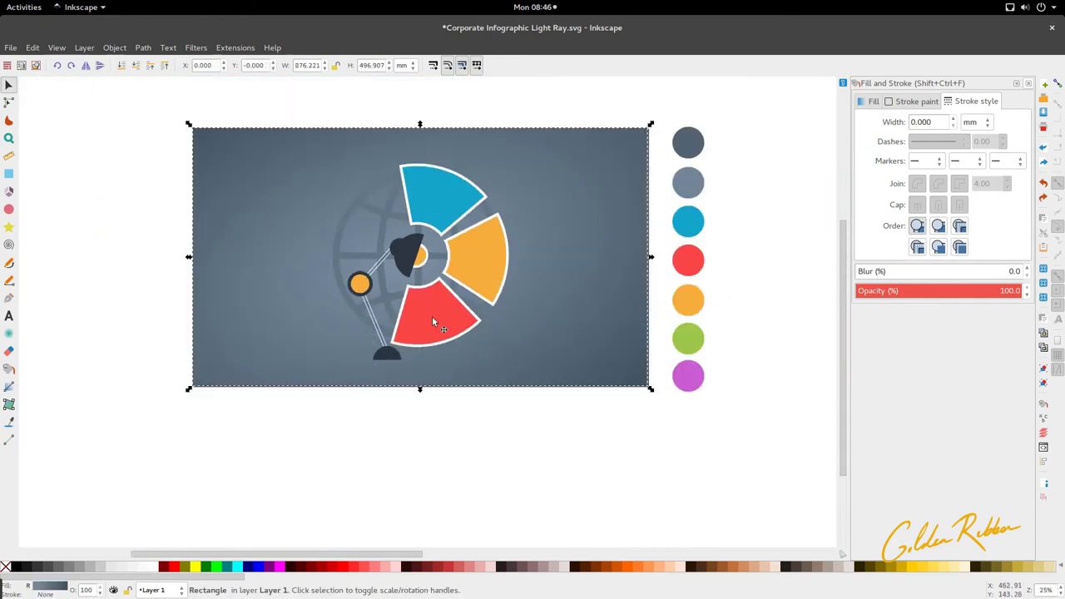
click(442, 397)
Step: Shrink the orange circle in the lamp's arm joint to about 34 mm across and save the document
scroll(441, 332, up, 3)
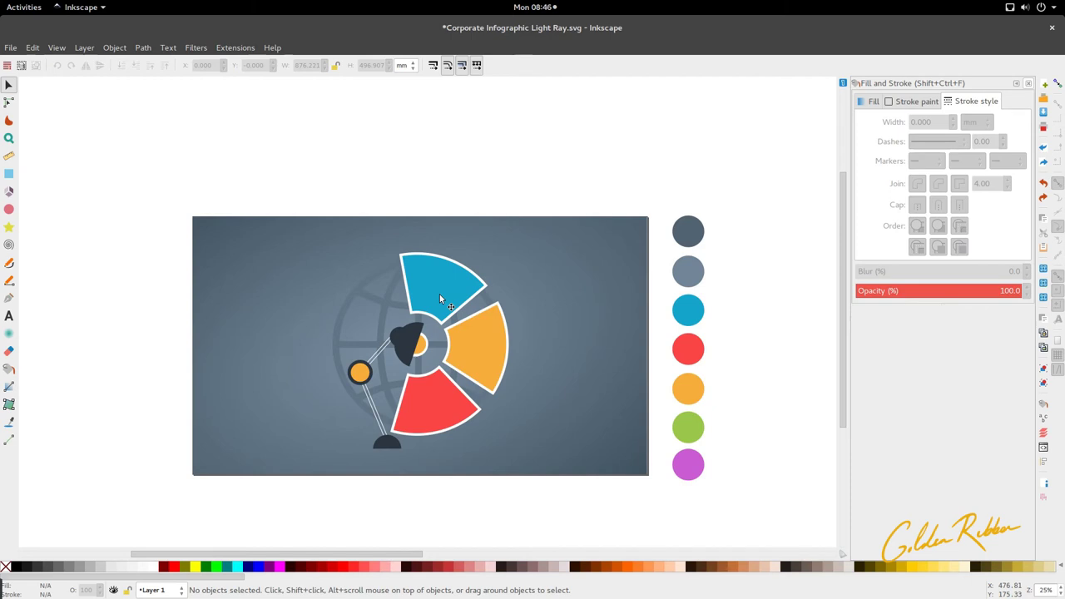
scroll(366, 378, up, 3)
scroll(367, 379, down, 3)
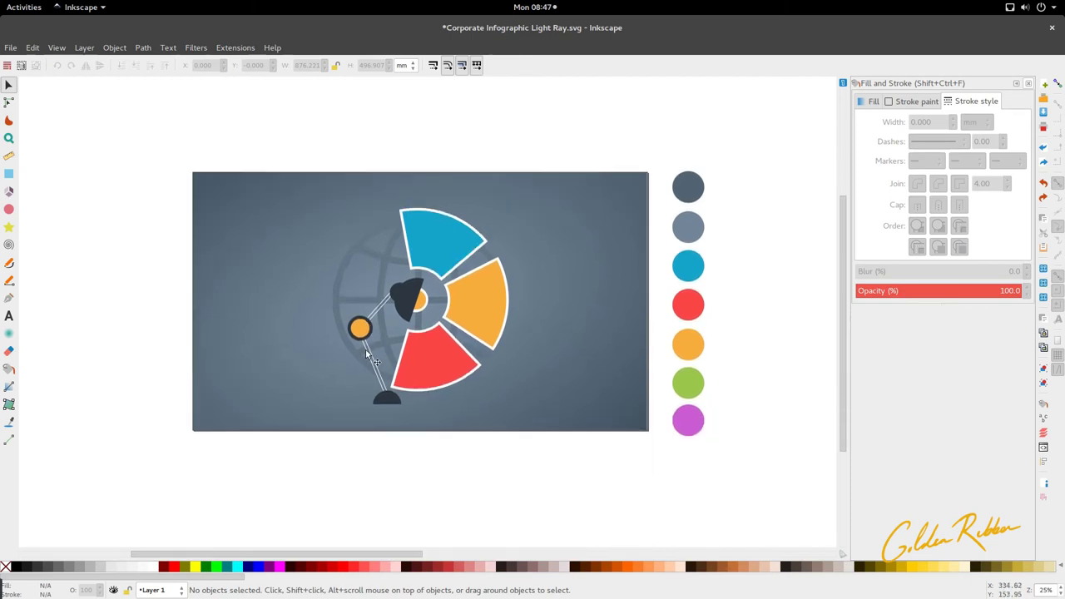
scroll(367, 339, up, 2)
scroll(356, 336, down, 3)
scroll(355, 336, up, 2)
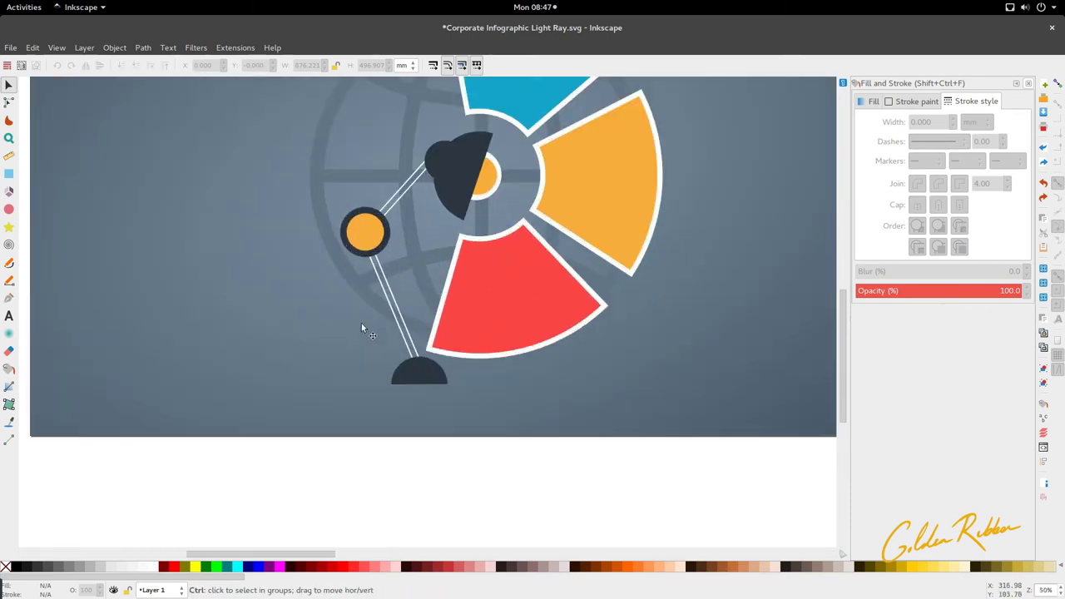
click(366, 233)
drag(387, 259, 386, 256)
scroll(385, 255, down, 1)
click(384, 255)
scroll(384, 255, right, 1)
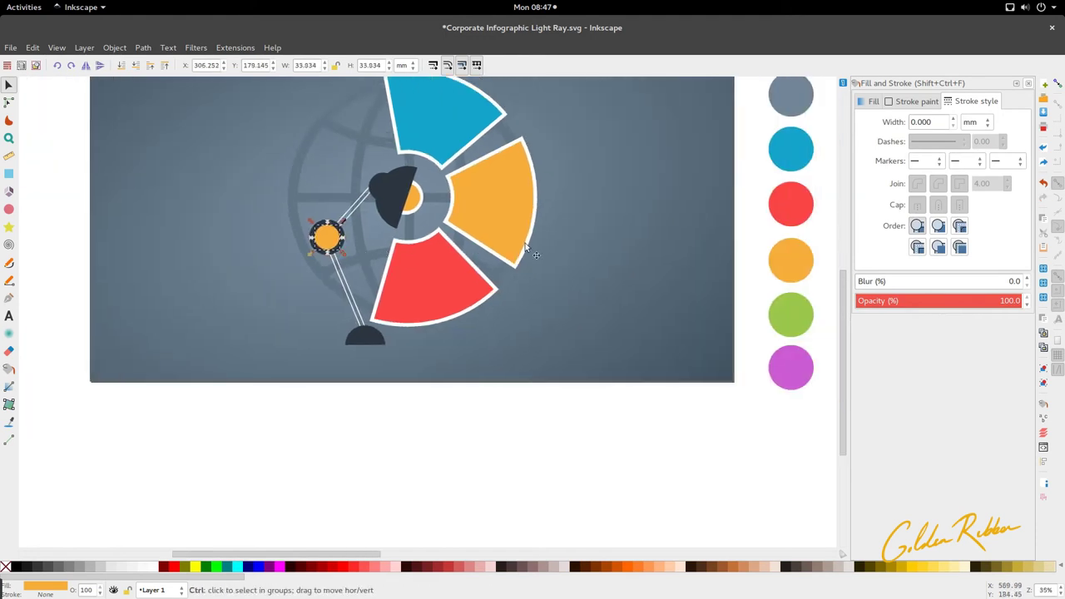
key(ctrl+s)
Step: Give the joint's orange circle a horizontal linear gradient from orange on the right to the palette's red (#fb4748) on the left
click(874, 101)
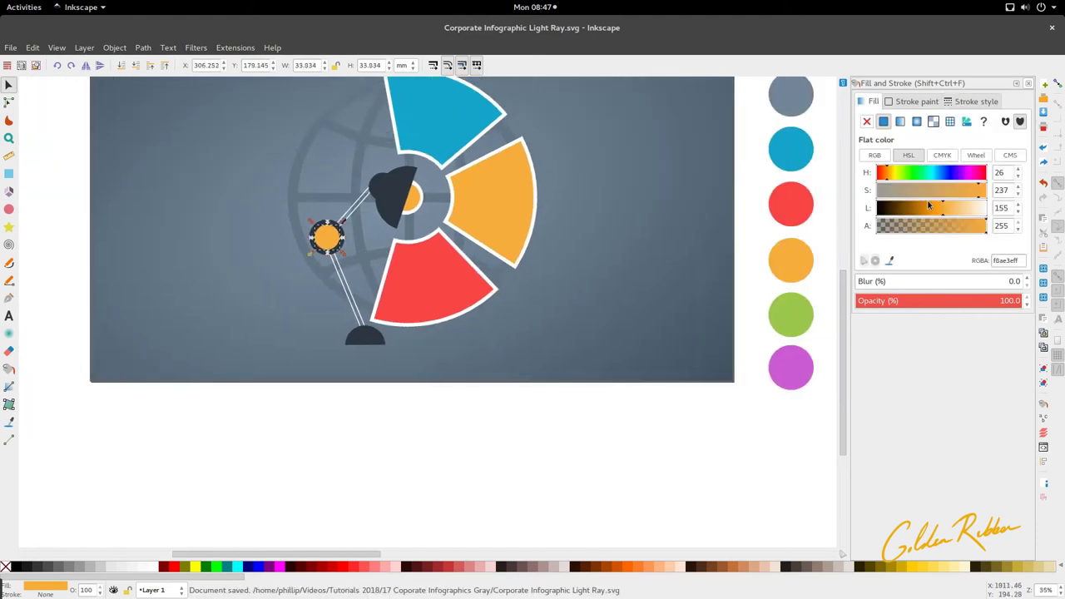
click(9, 387)
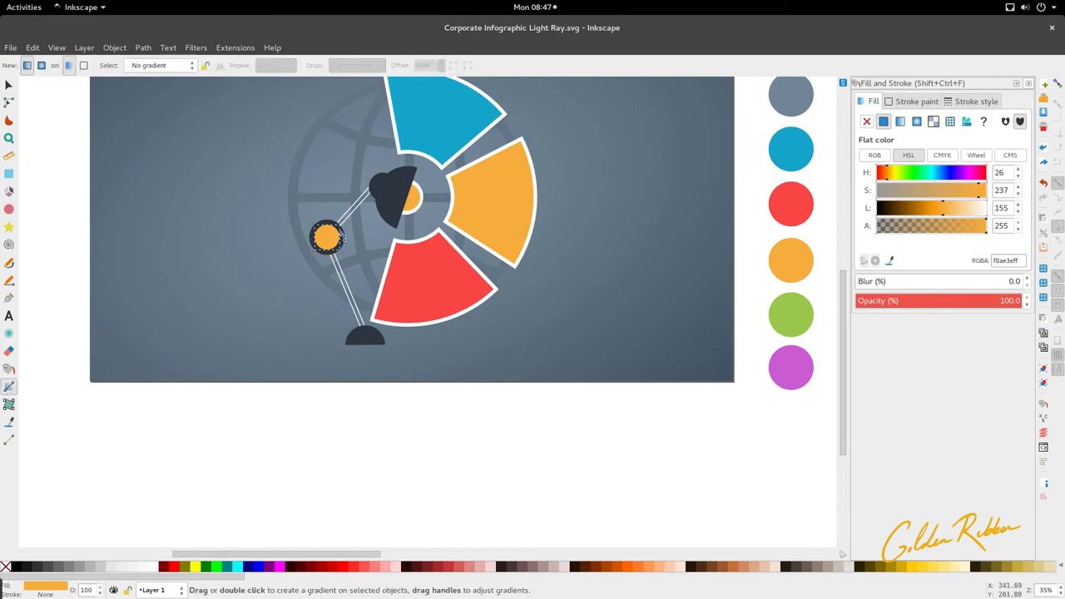
drag(341, 236, 317, 237)
key(d)
click(776, 218)
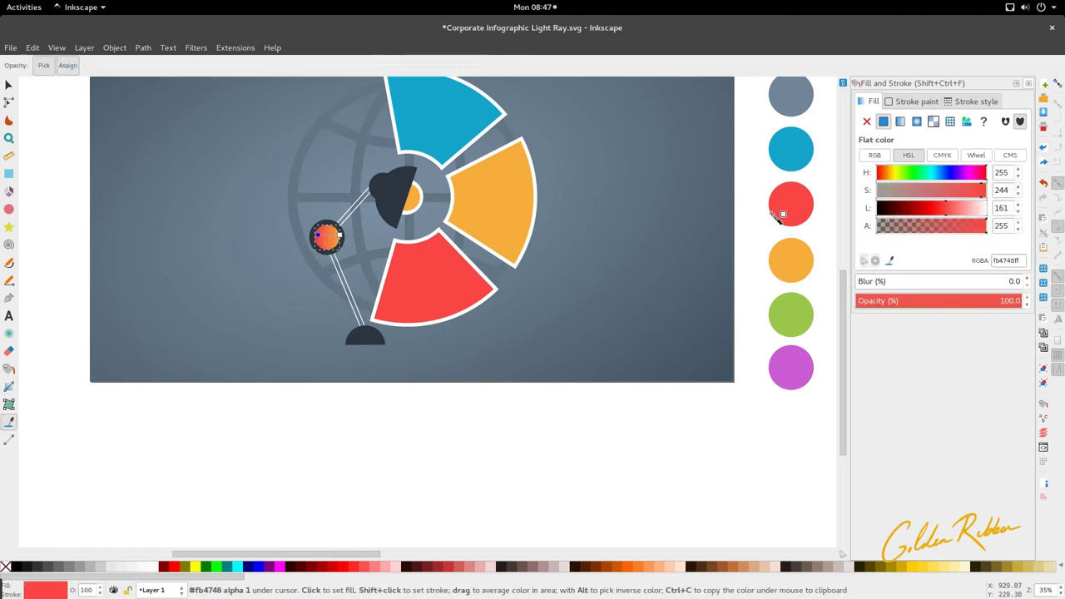
drag(319, 238, 302, 234)
key(s)
click(285, 317)
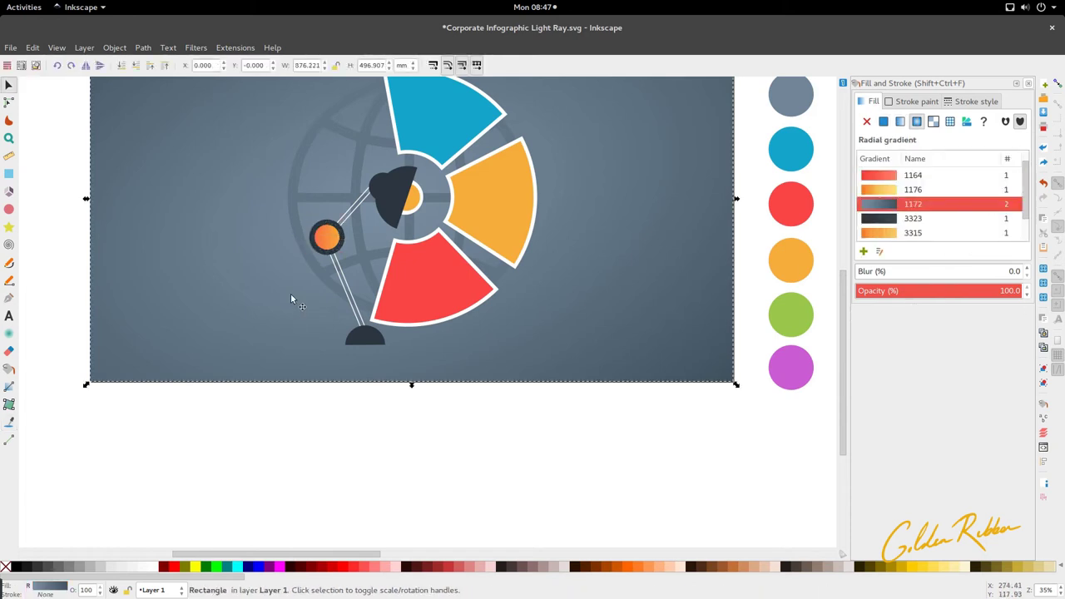
Step: Give the orange lamp bulb a radial gradient running from its right side towards the shade, with the orange segment's colour (#f8ae3e) as outer stop
ctrl+scroll(329, 239, up, 1)
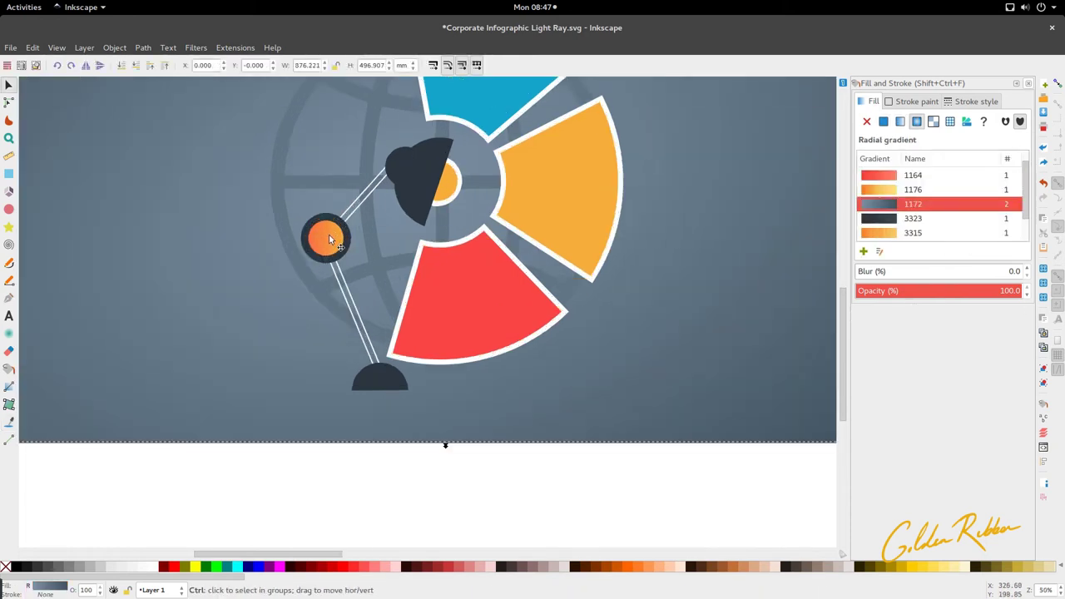
ctrl+scroll(329, 238, down, 1)
ctrl+scroll(400, 206, up, 2)
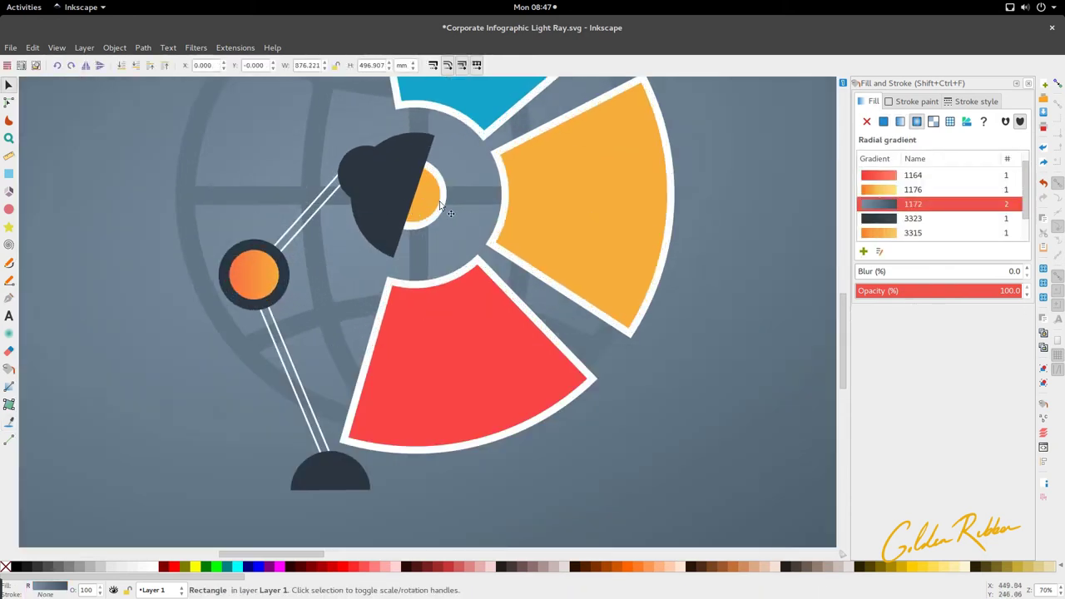
ctrl+click(438, 202)
key(n)
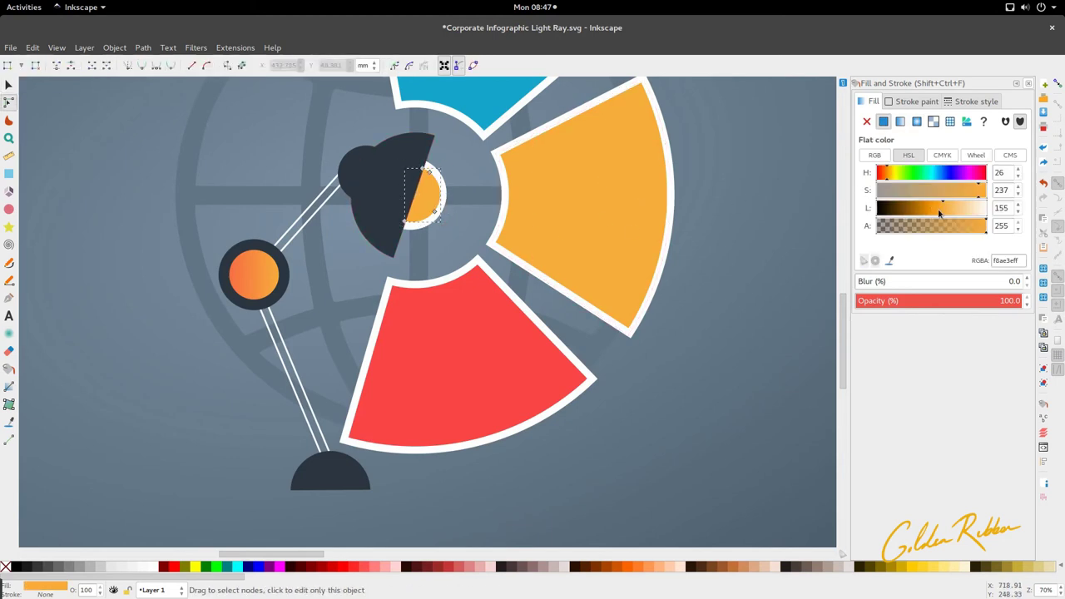
click(9, 387)
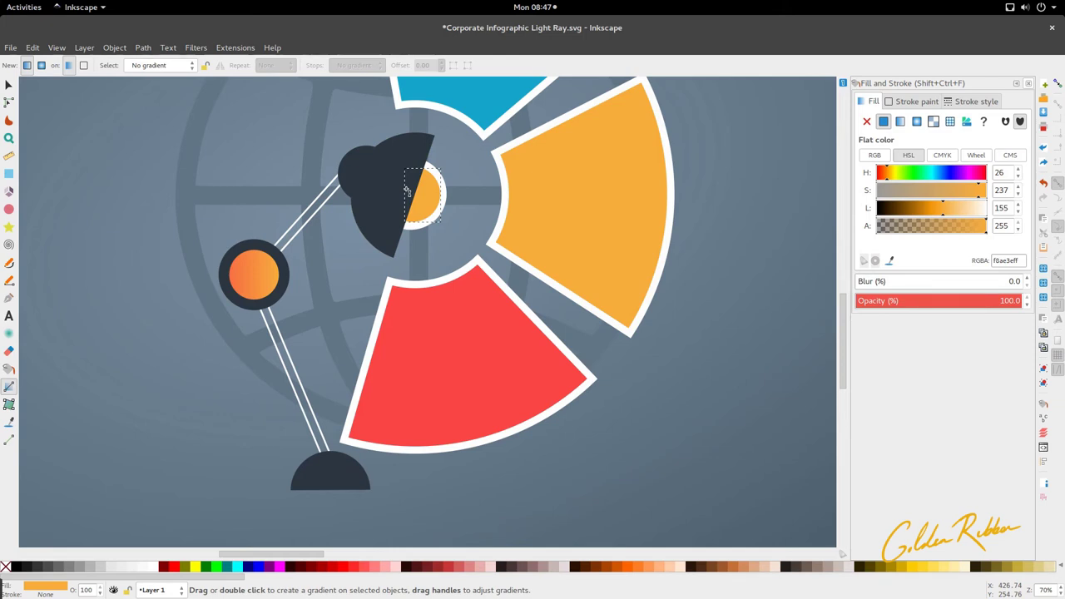
click(40, 65)
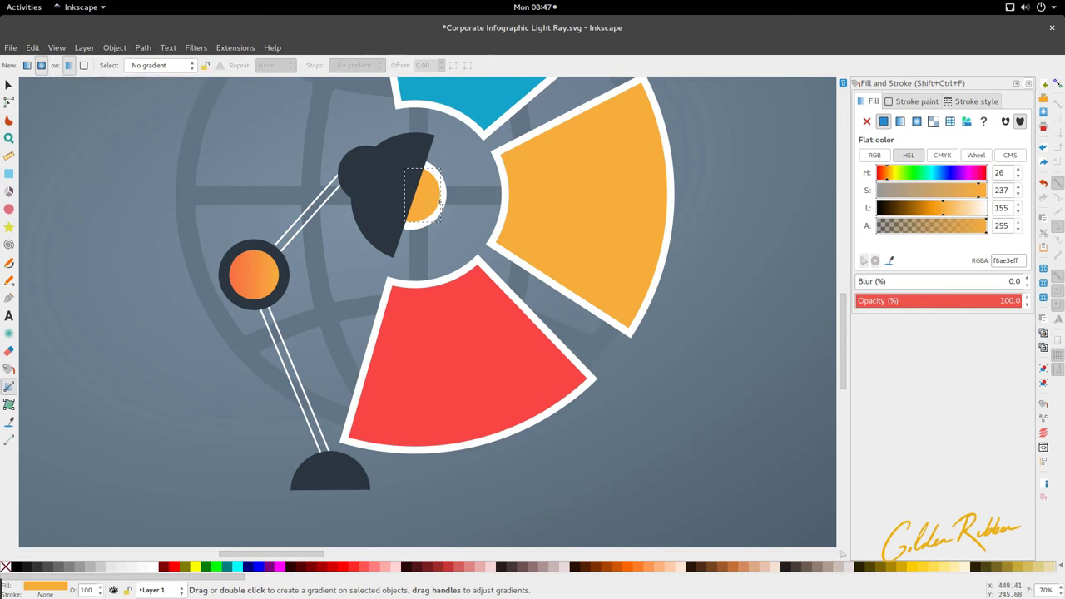
drag(434, 204, 384, 200)
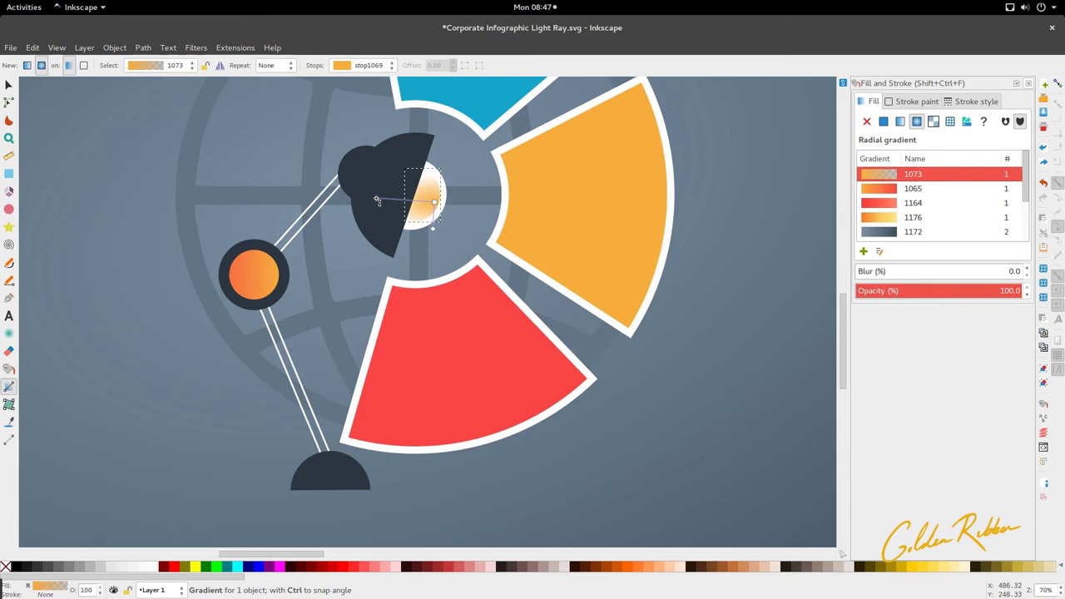
click(377, 200)
key(d)
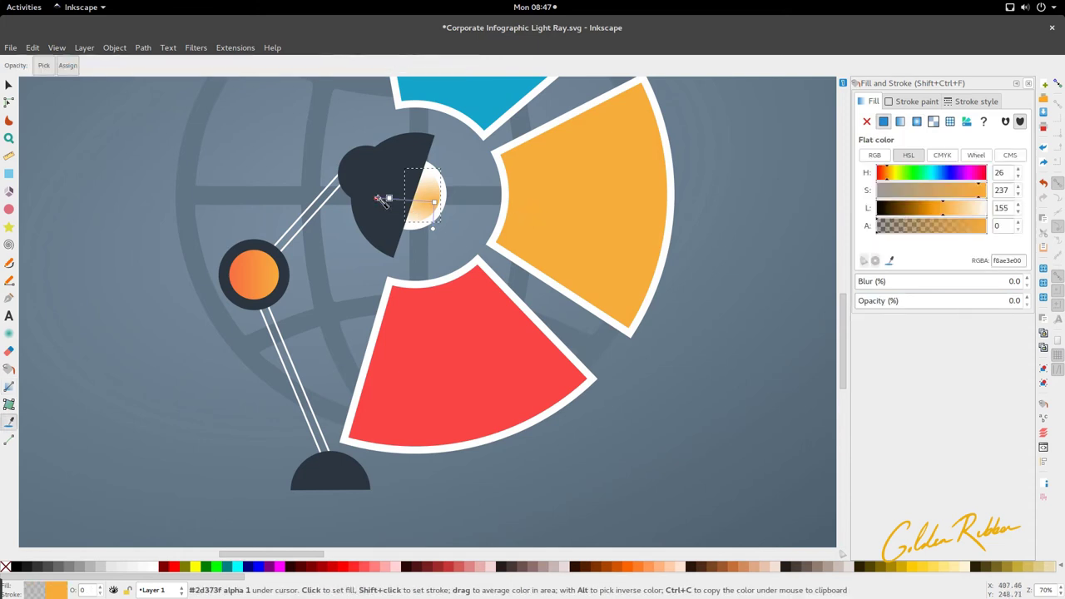
click(590, 186)
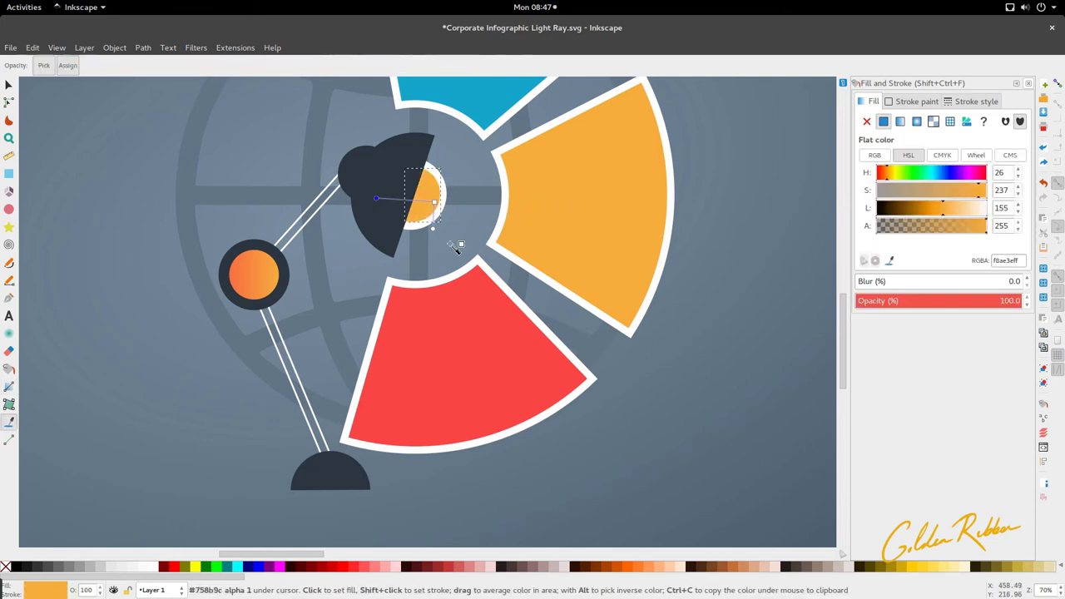
Step: Make the centre stop of the bulb's gradient a lighter, yellower orange with lightness 170
click(437, 205)
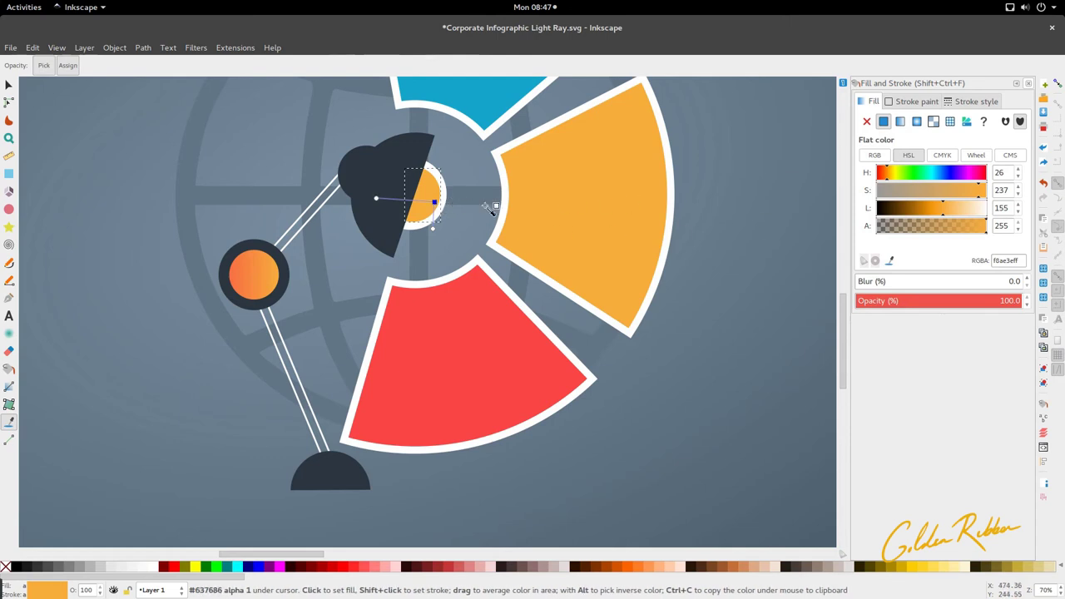
drag(946, 210, 950, 214)
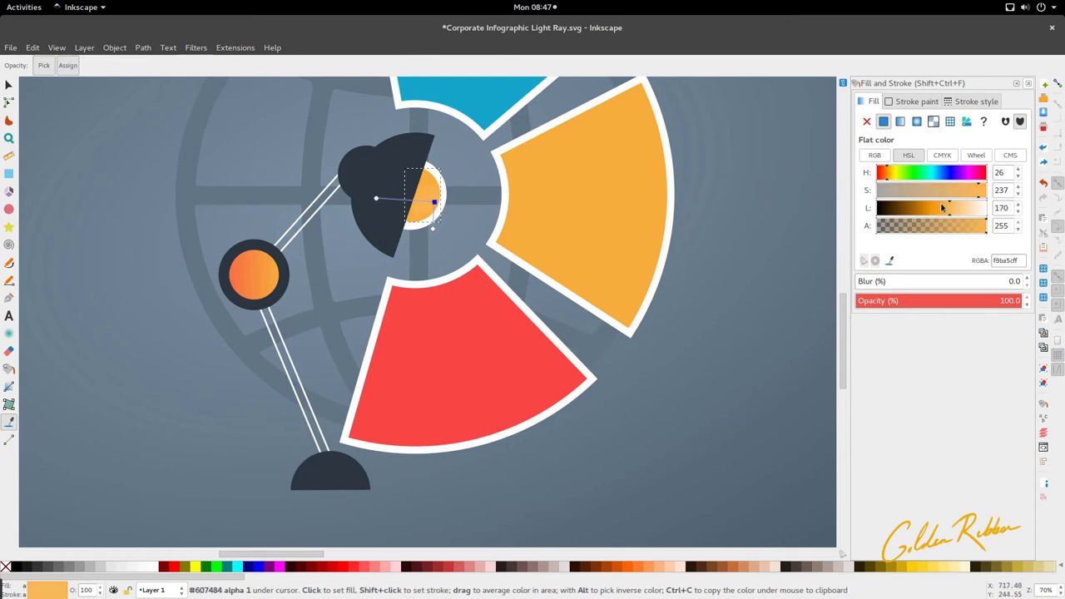
drag(896, 180, 889, 177)
key(s)
click(328, 291)
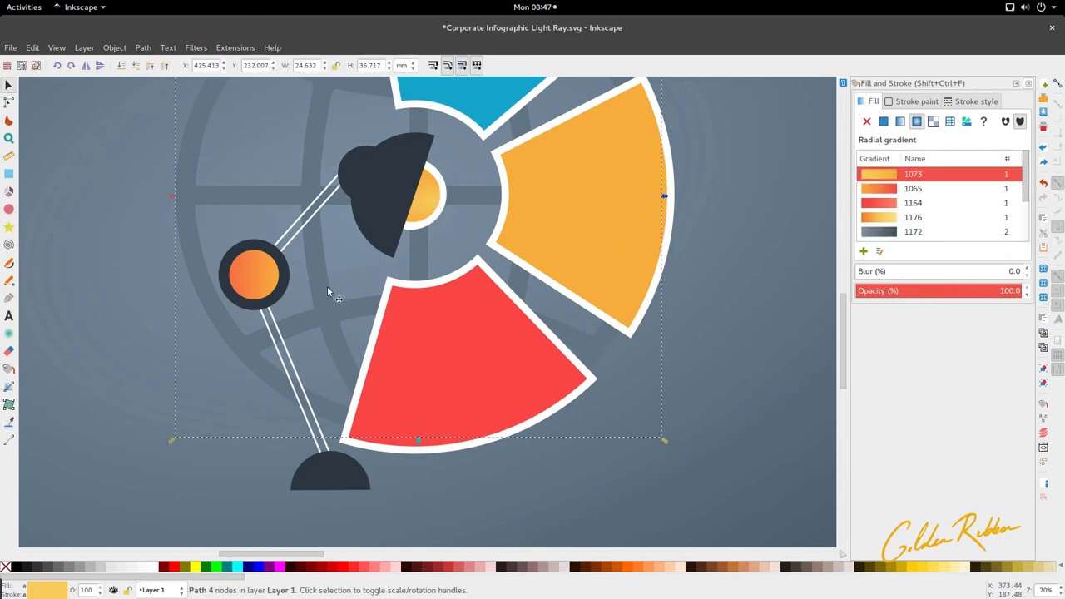
scroll(439, 176, down, 2)
ctrl+scroll(439, 178, up, 1)
scroll(439, 173, up, 1)
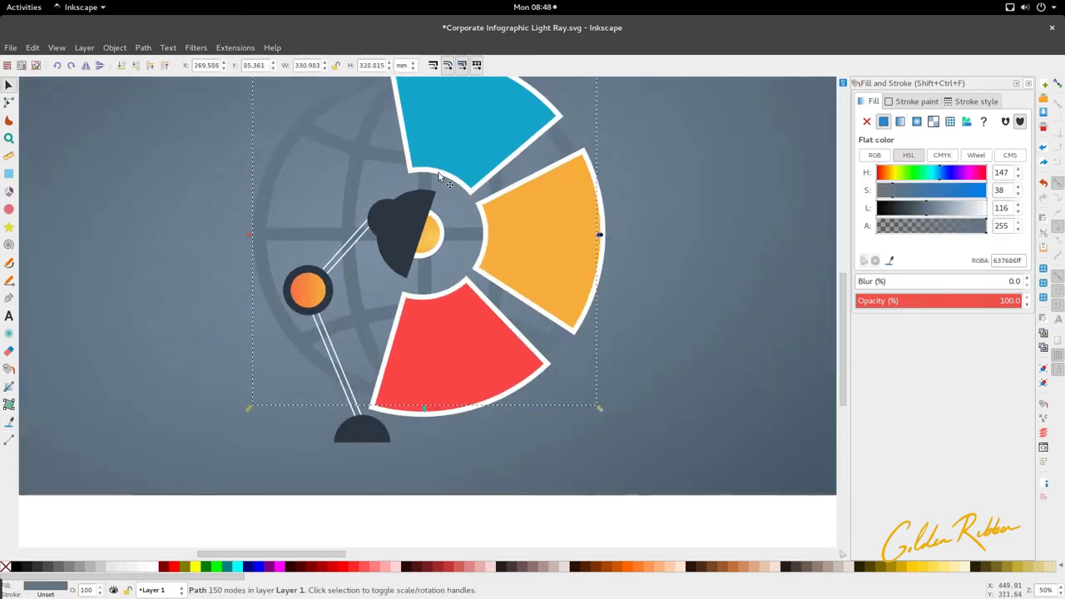
click(524, 227)
scroll(483, 250, down, 1)
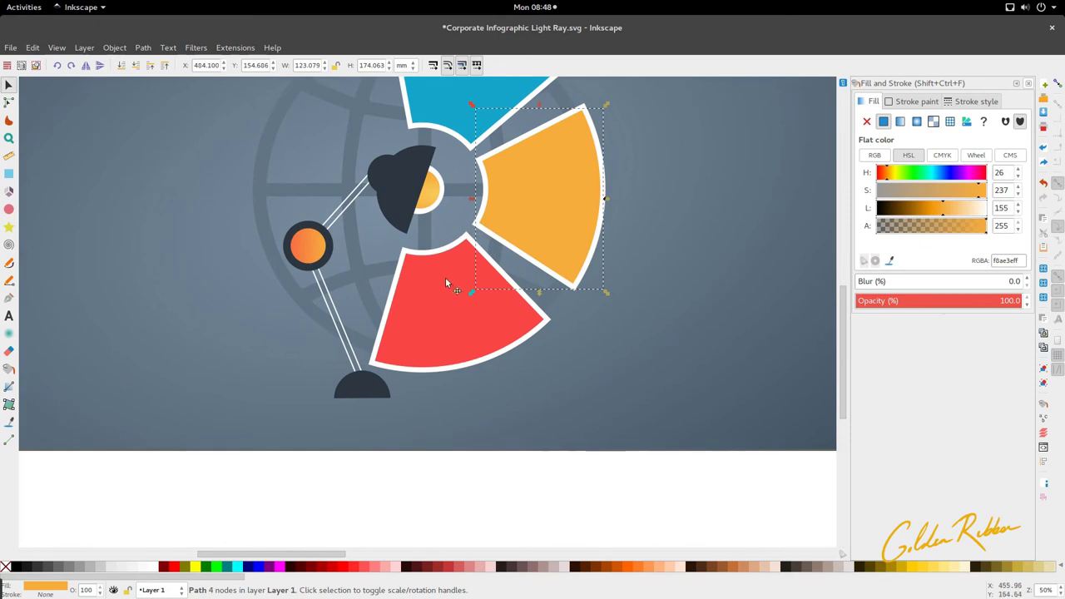
click(428, 293)
Step: Give the dark lamp shade a radial gradient centred on its straight edge, with the palette's dark slate (#536574) as outer stop
ctrl+scroll(402, 207, up, 1)
ctrl+scroll(402, 207, up, 1)
double_click(402, 207)
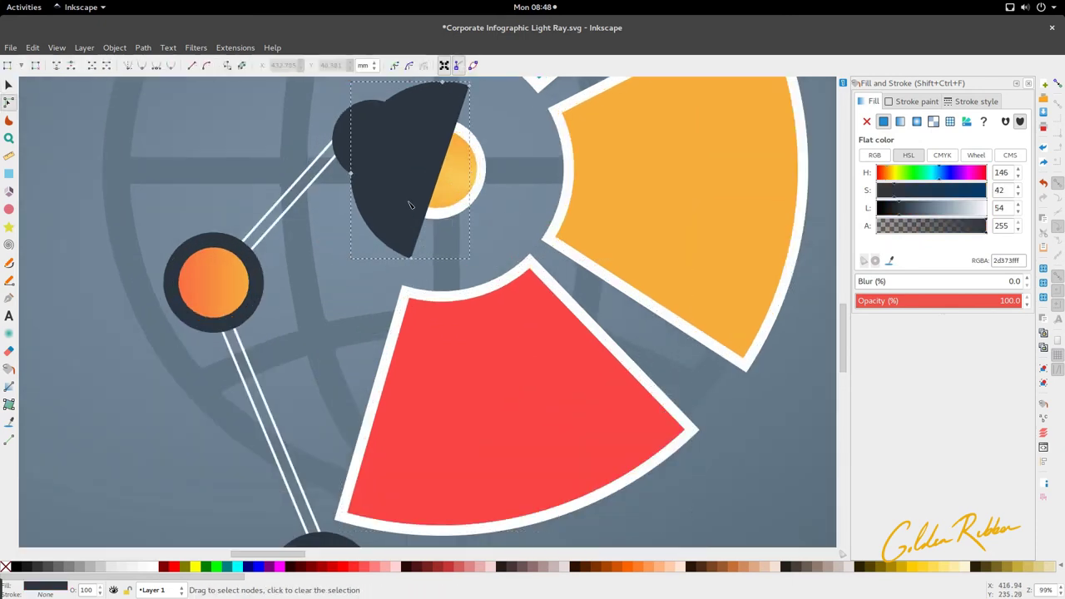
scroll(408, 206, up, 3)
key(g)
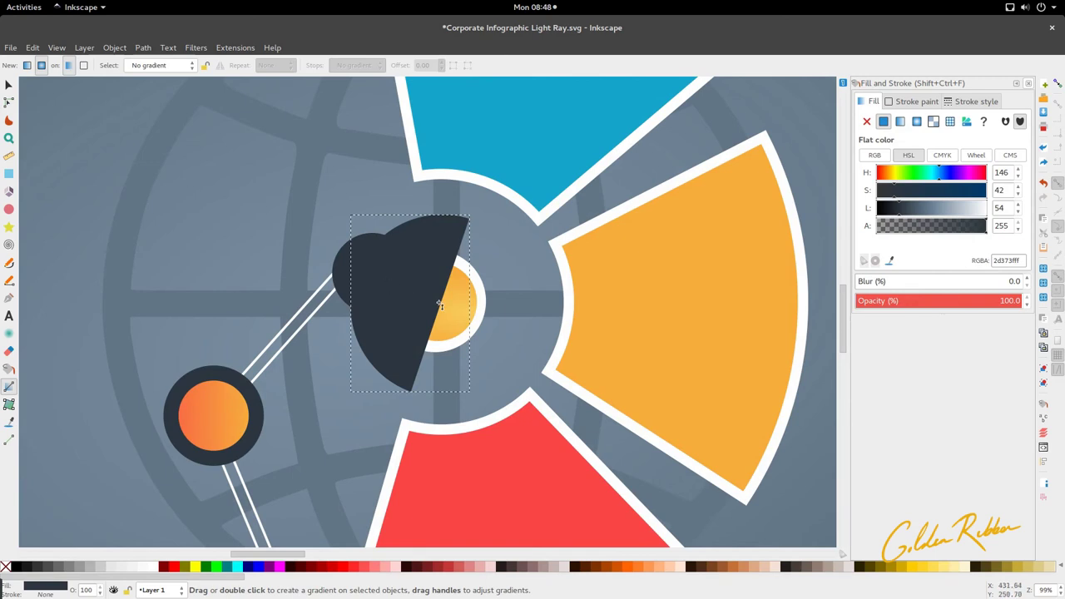
drag(438, 302, 349, 277)
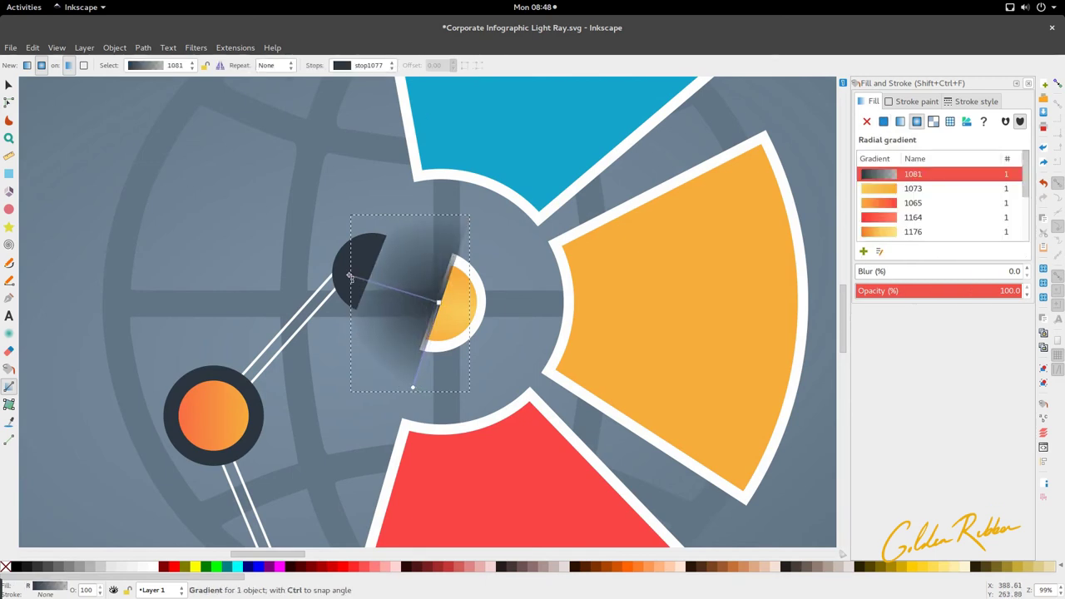
click(340, 271)
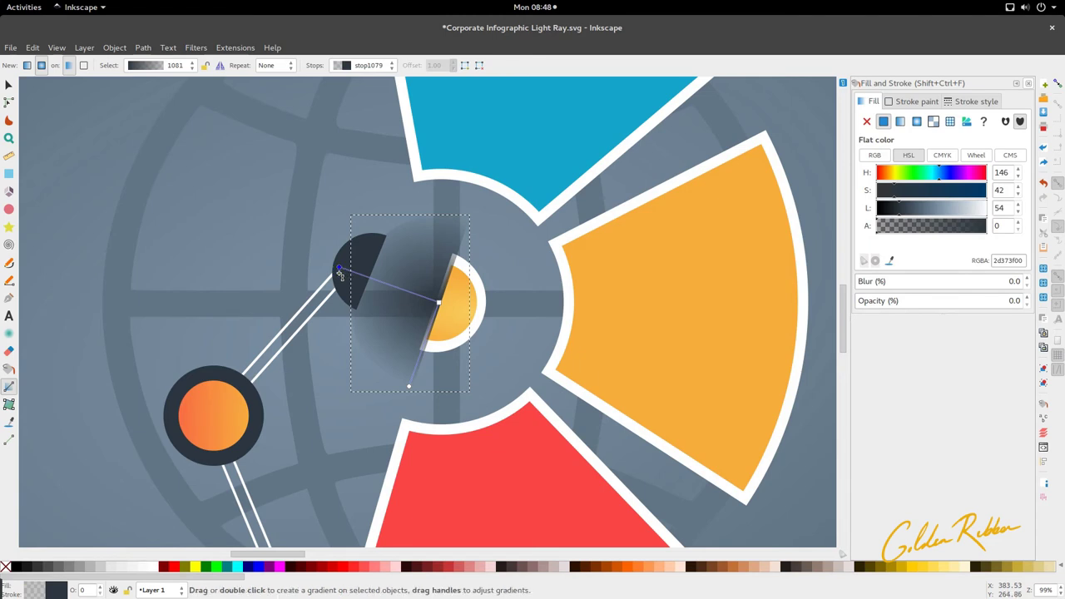
scroll(395, 239, down, 3)
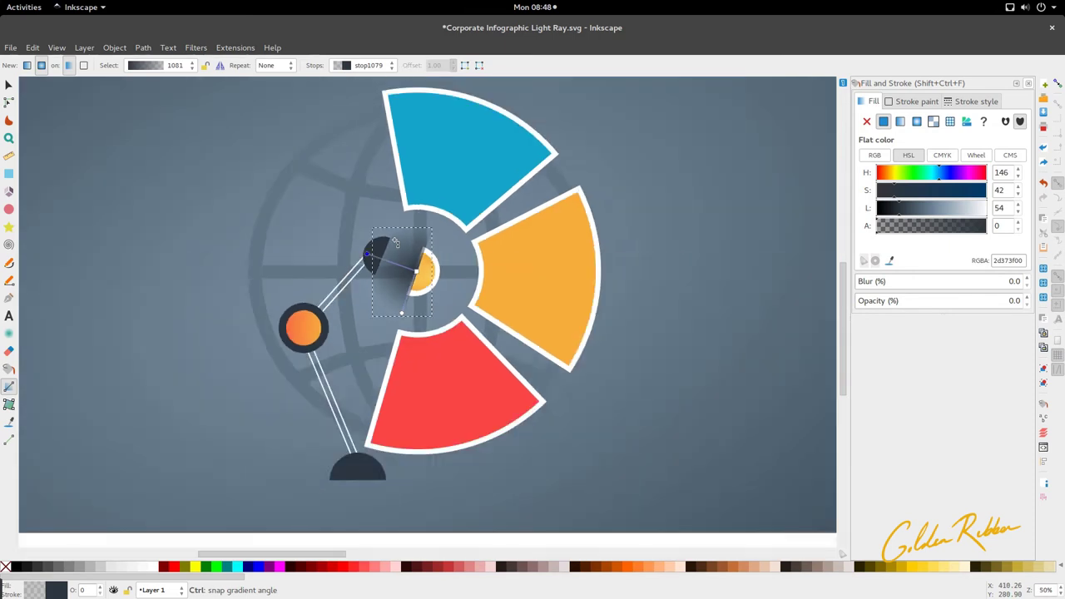
key(d)
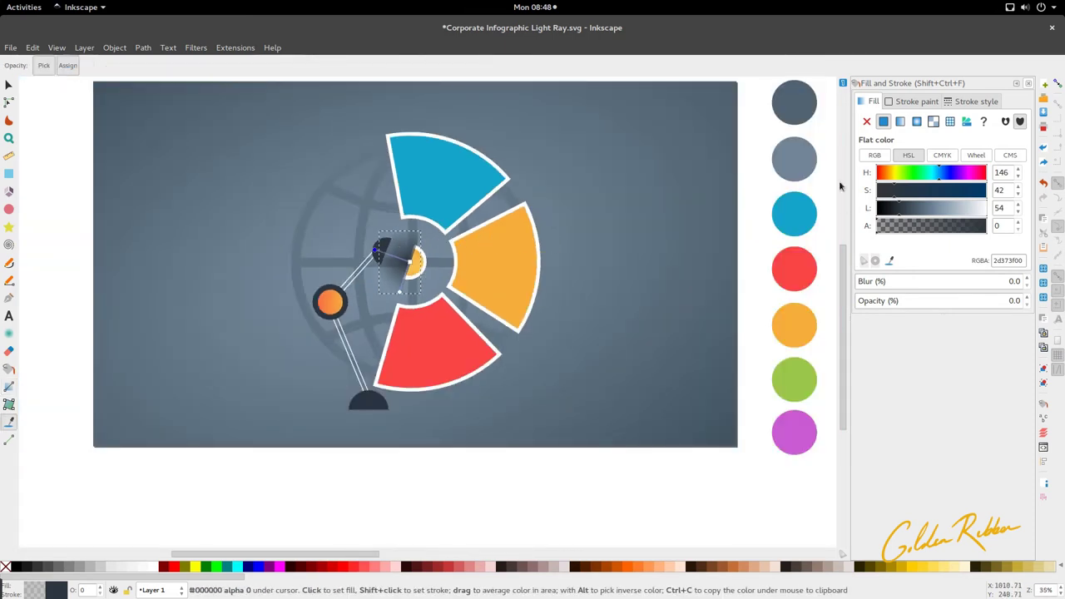
click(801, 118)
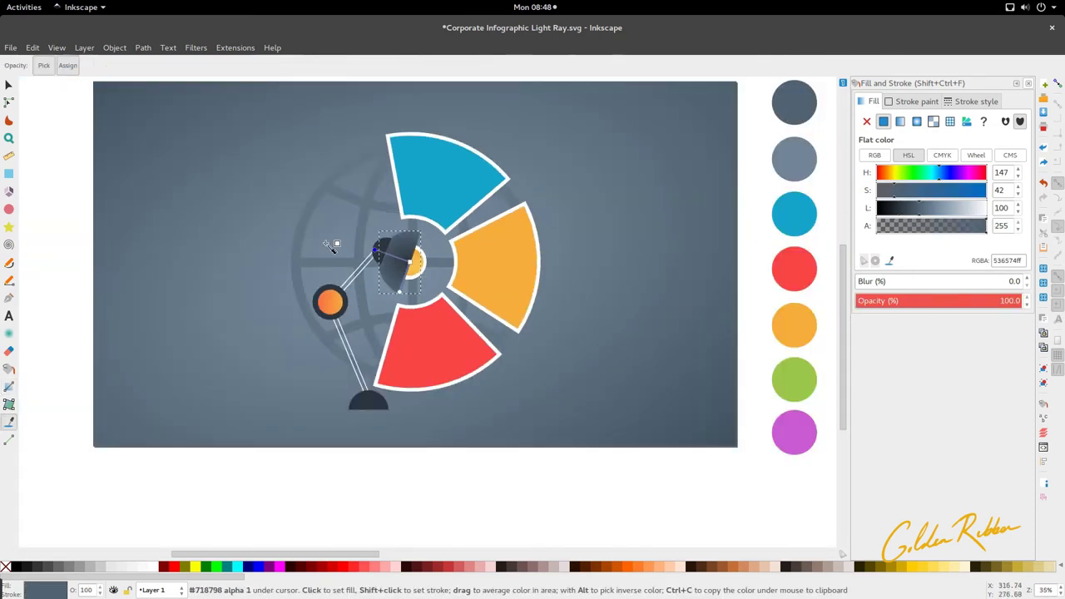
Step: Extend both radii of the lamp shade's radial gradient well beyond the shade's outline to soften the shading
scroll(397, 276, up, 1)
scroll(372, 243, up, 3)
scroll(372, 243, down, 4)
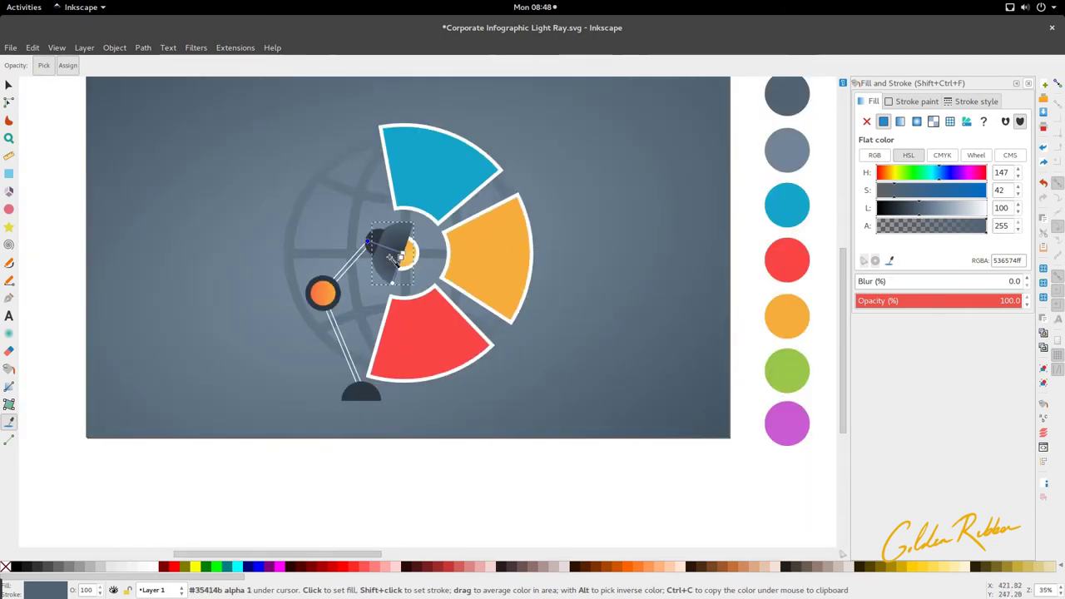
scroll(373, 256, up, 3)
click(455, 249)
scroll(349, 274, down, 3)
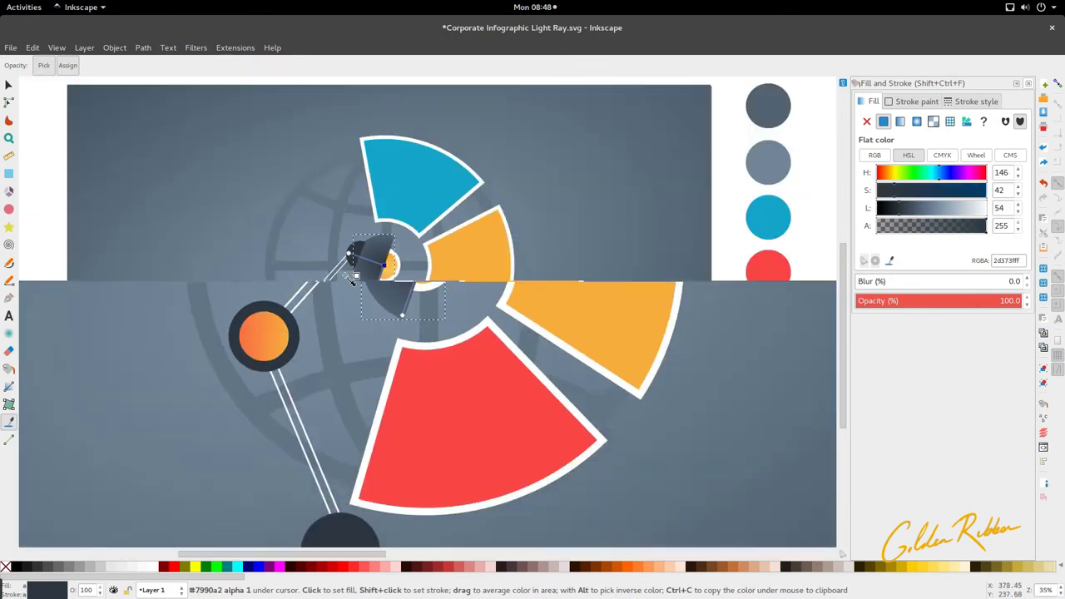
key(s)
scroll(357, 249, up, 3)
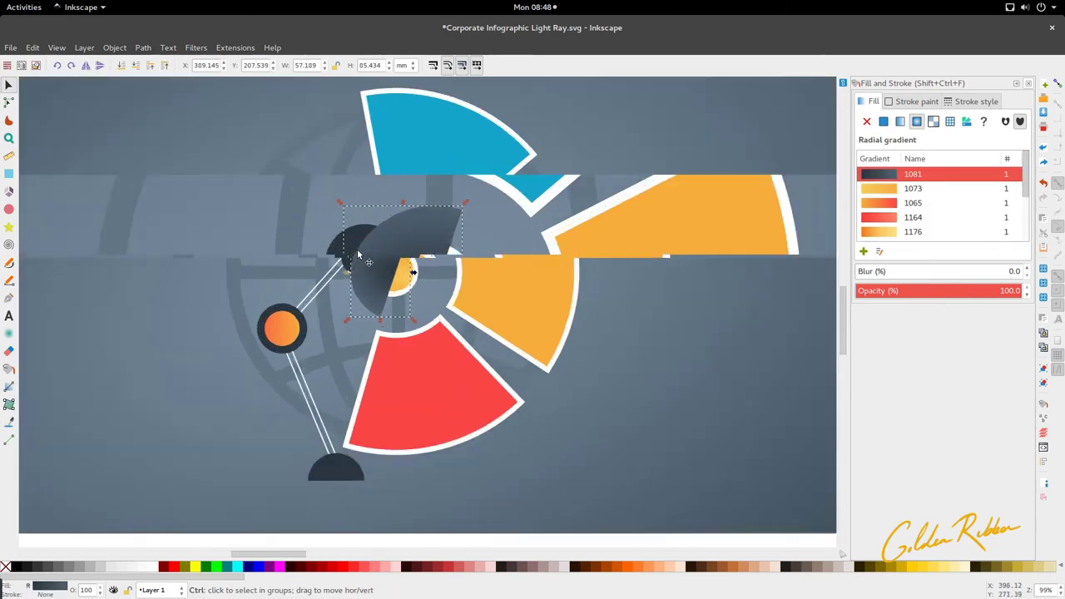
key(n)
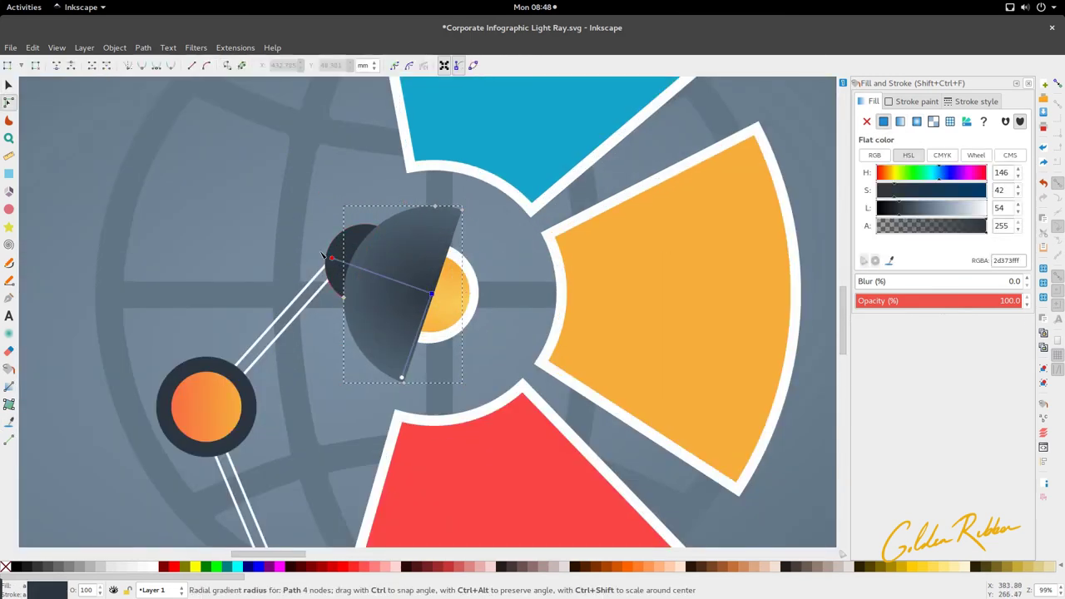
drag(323, 253, 300, 246)
click(402, 379)
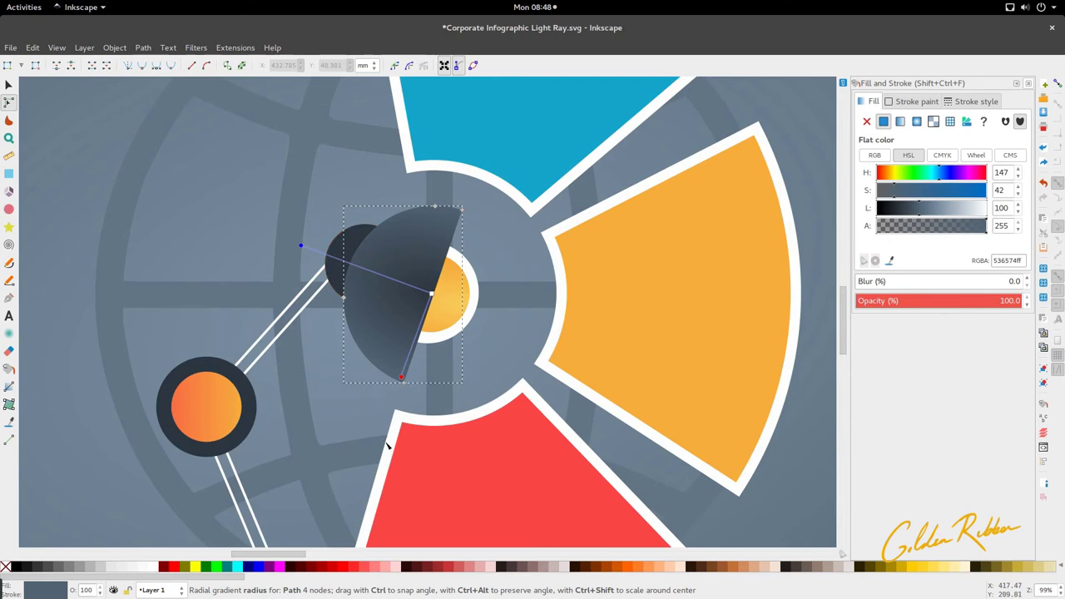
drag(387, 446, 374, 497)
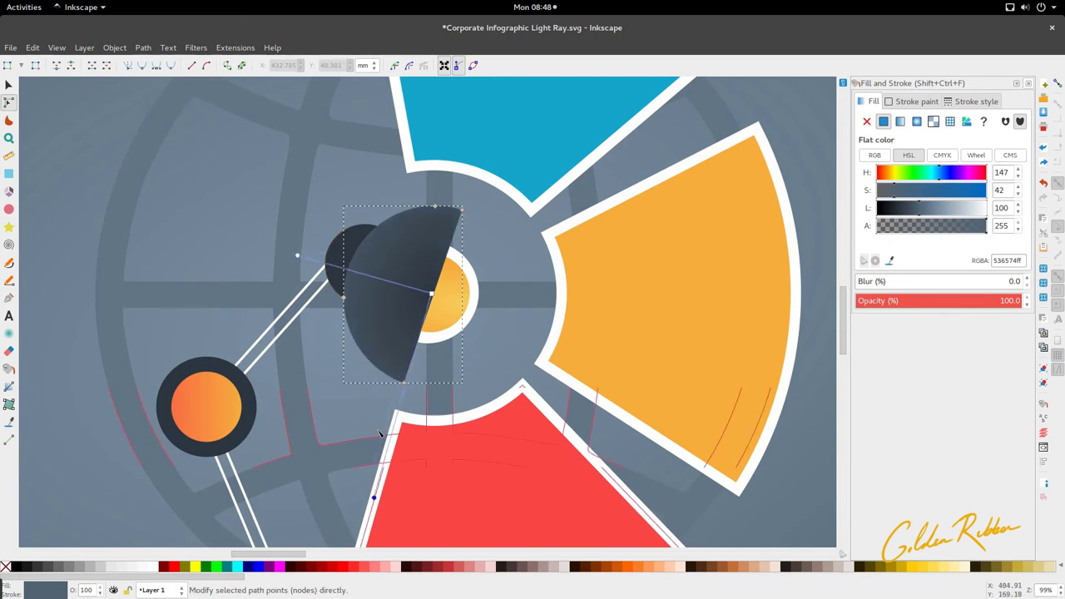
scroll(383, 308, down, 3)
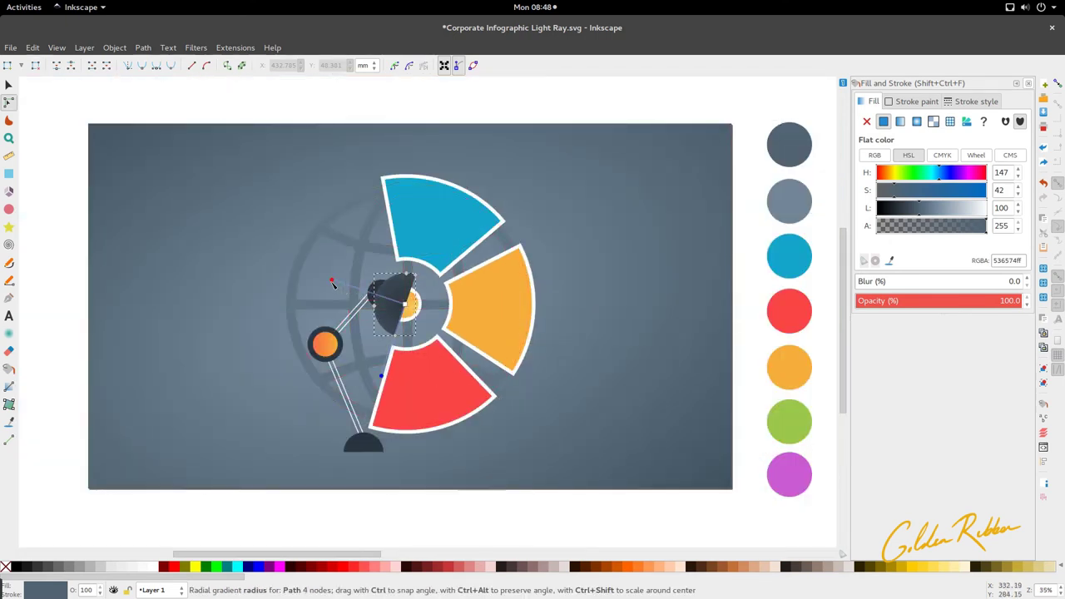
key(s)
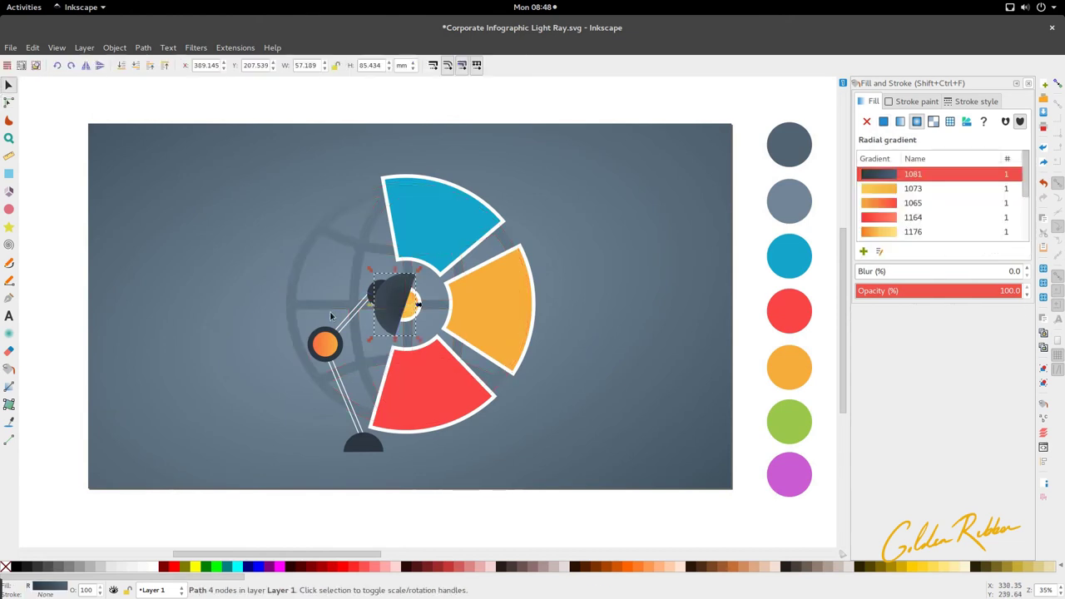
scroll(366, 298, up, 3)
ctrl+click(374, 287)
key(n)
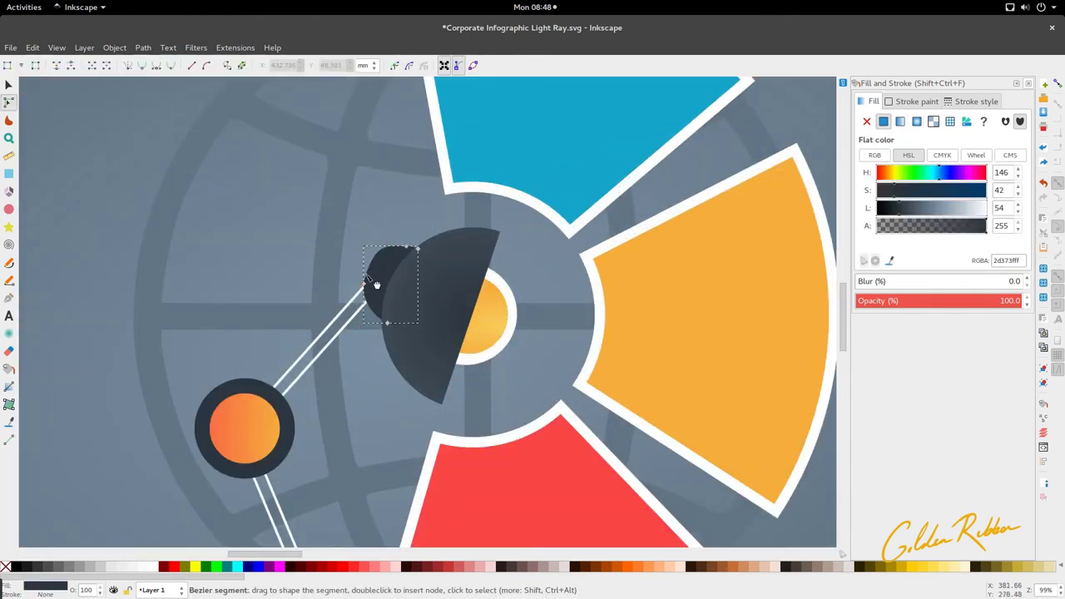
Step: Bend the straight bottom edge of the lamp base downwards into a shallow curve, making the base about 33 mm high
scroll(439, 285, down, 7)
scroll(439, 285, down, 2)
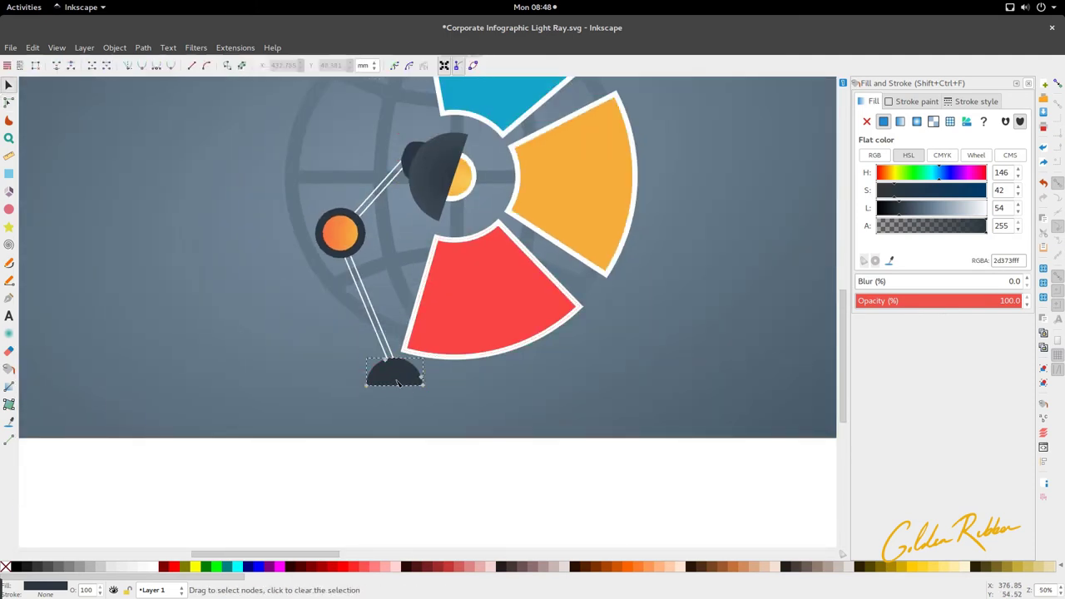
ctrl+click(398, 377)
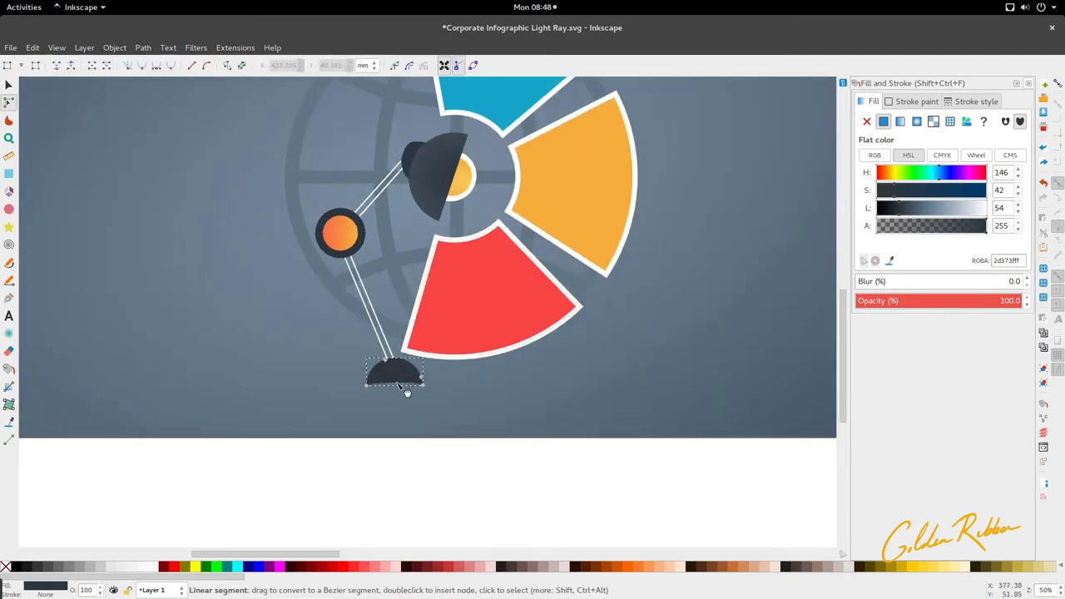
drag(400, 382, 400, 392)
click(397, 390)
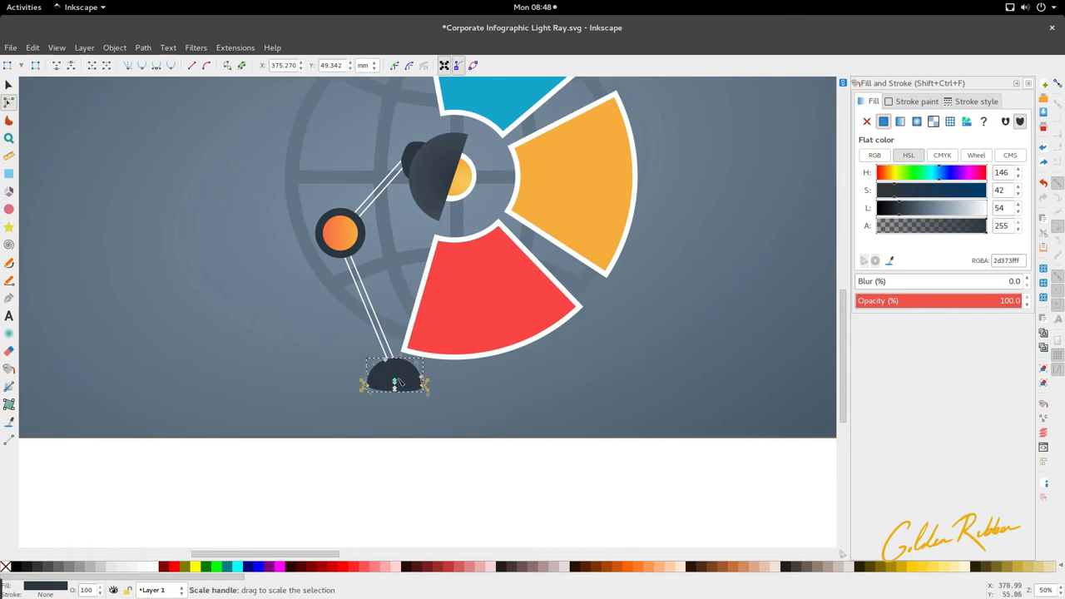
key(s)
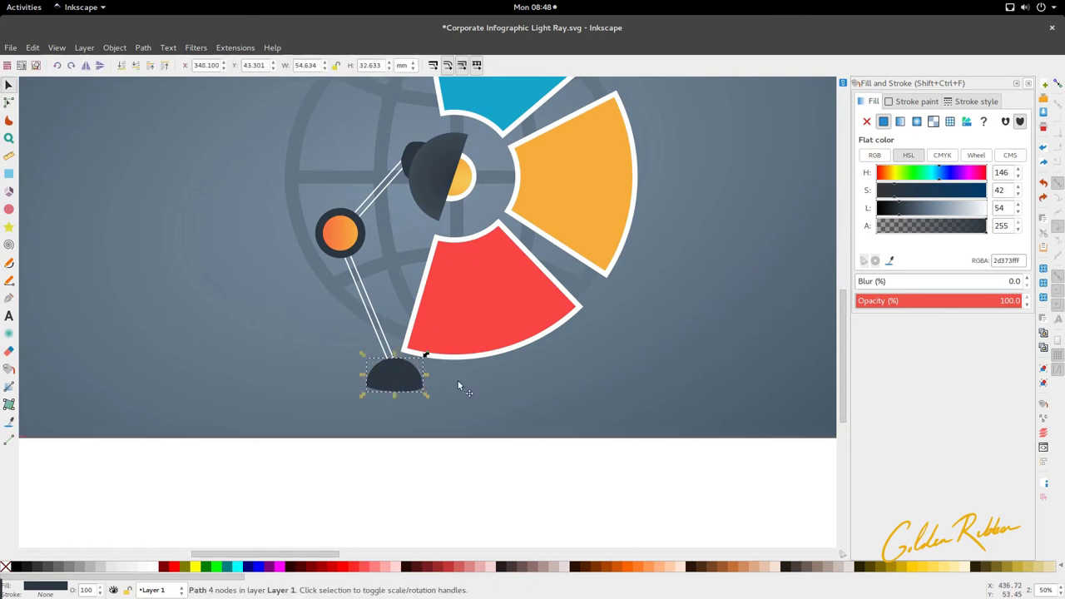
click(425, 388)
click(408, 388)
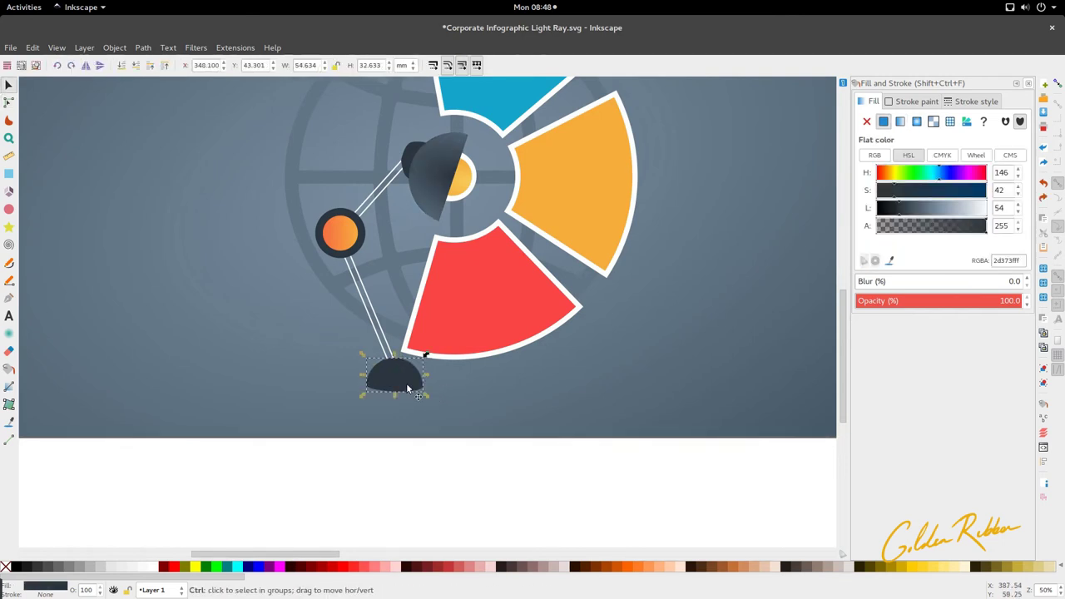
key(z)
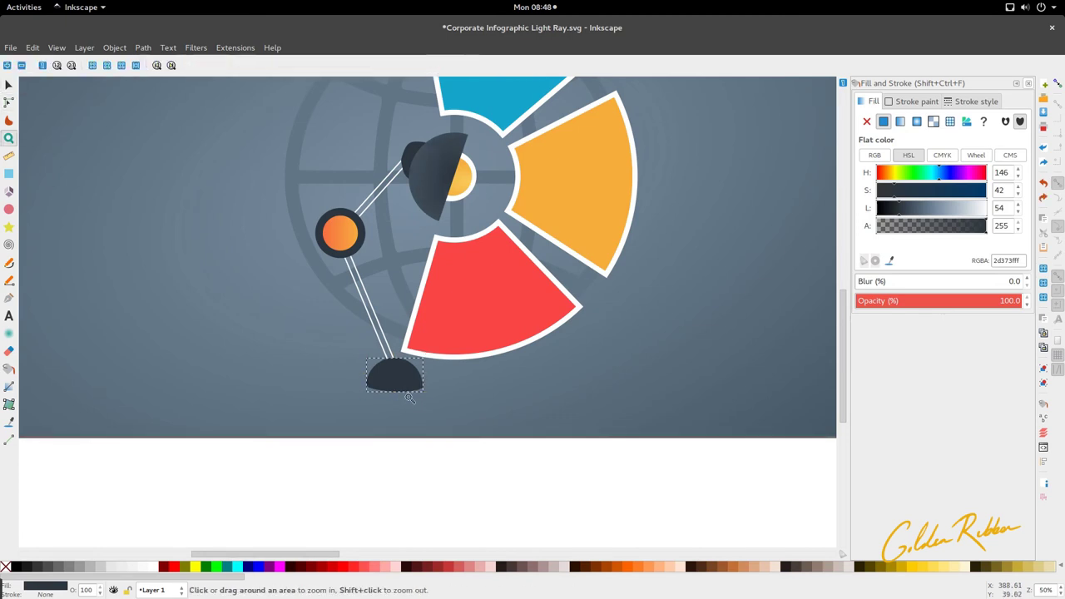
key(ctrl+shift+z)
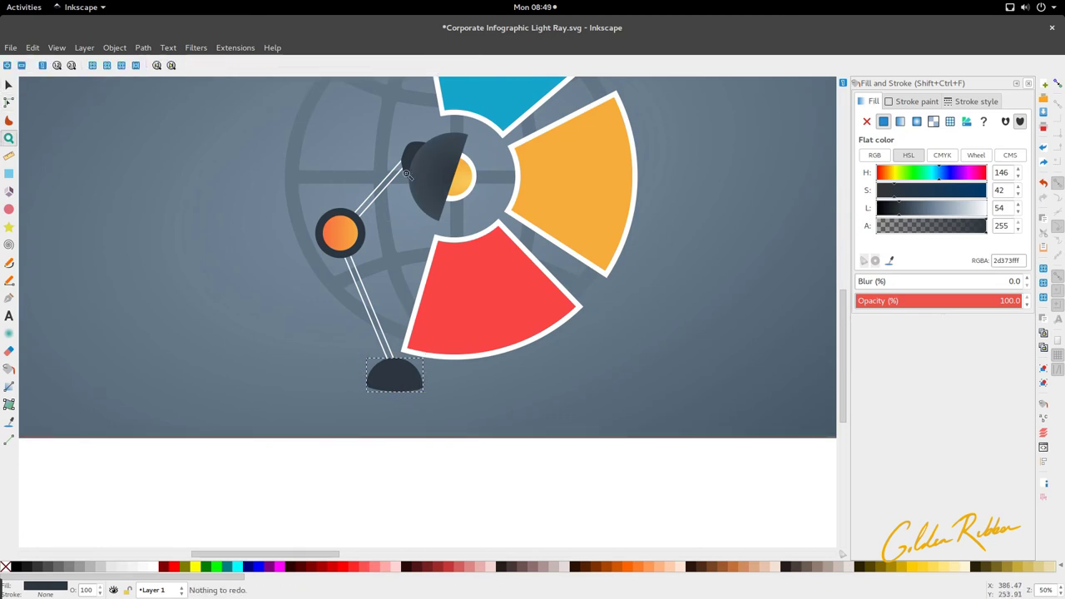
key(s)
scroll(412, 158, up, 4)
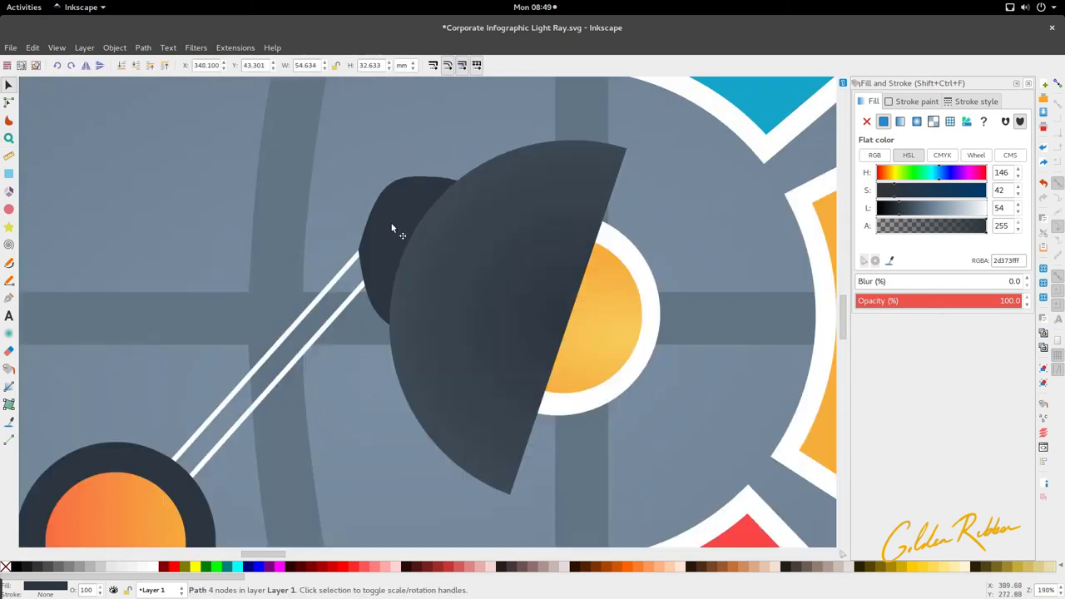
click(384, 240)
key(n)
scroll(353, 252, up, 2)
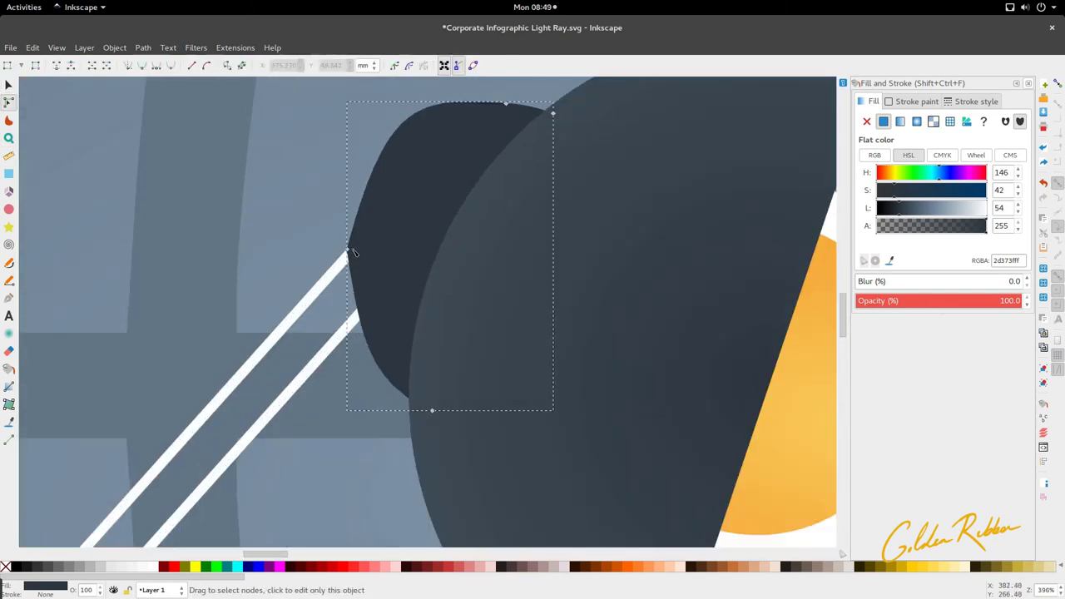
click(350, 251)
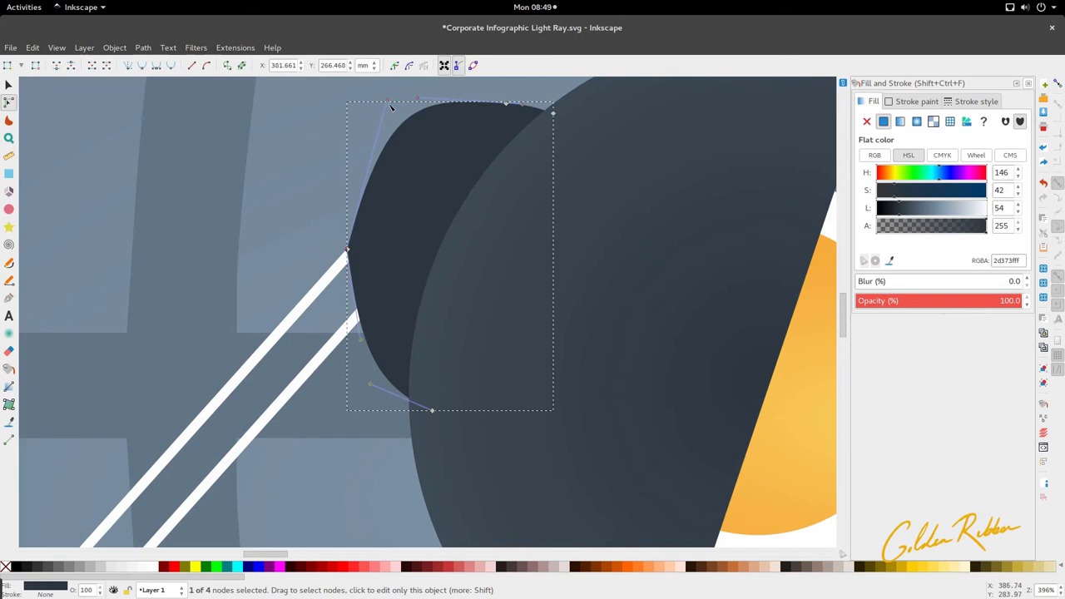
scroll(257, 200, down, 7)
key(s)
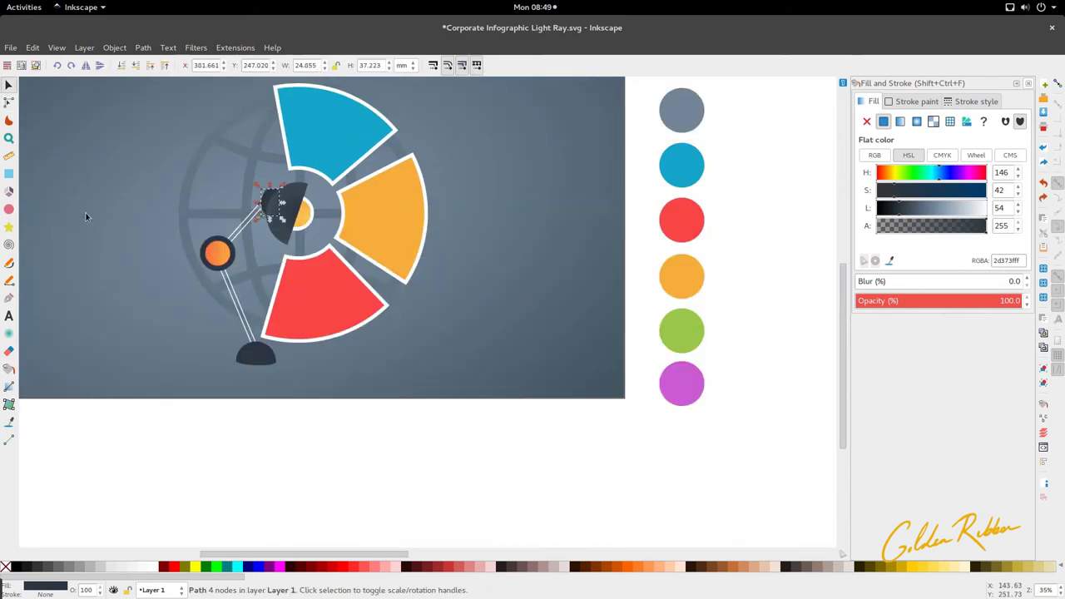
click(85, 217)
click(200, 450)
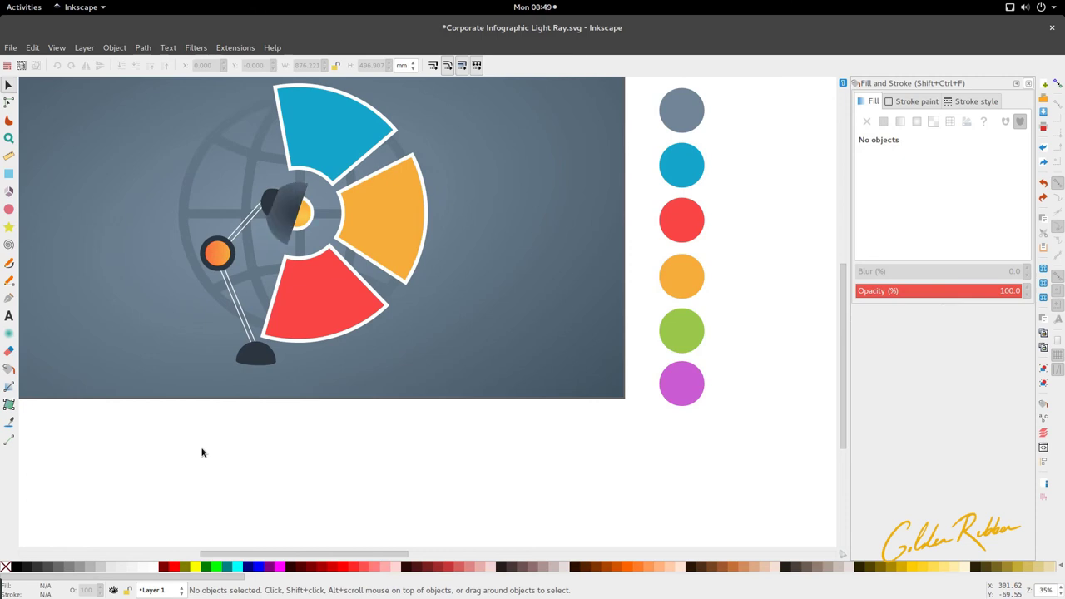
key(ctrl+shift+z)
key(ctrl+shift+z)
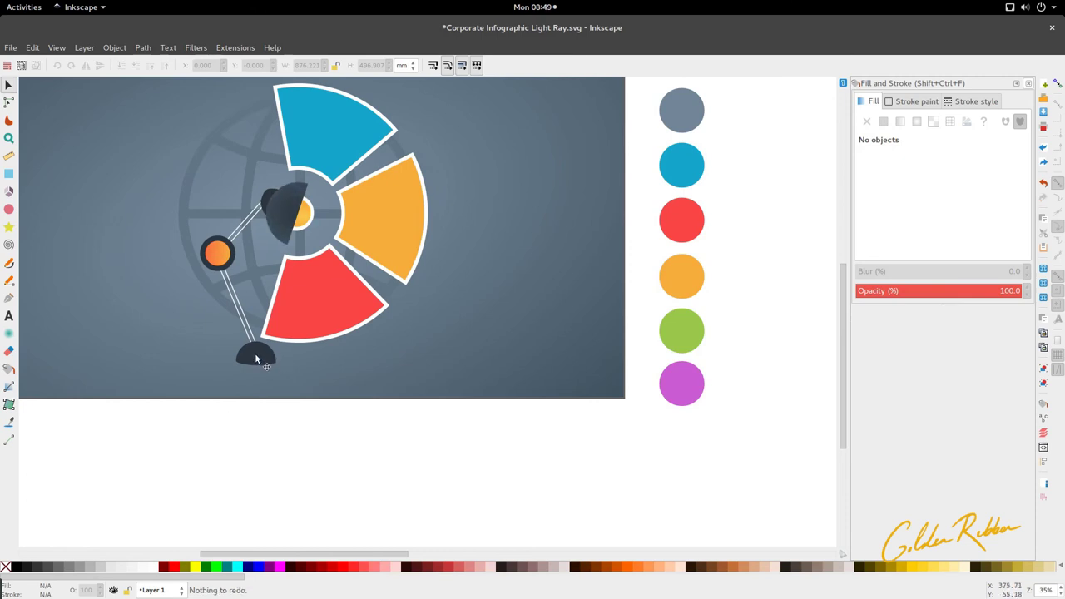
Step: Delete the dark knob shape behind the lamp shade at the end of the upper arm
scroll(254, 221, up, 4)
double_click(282, 165)
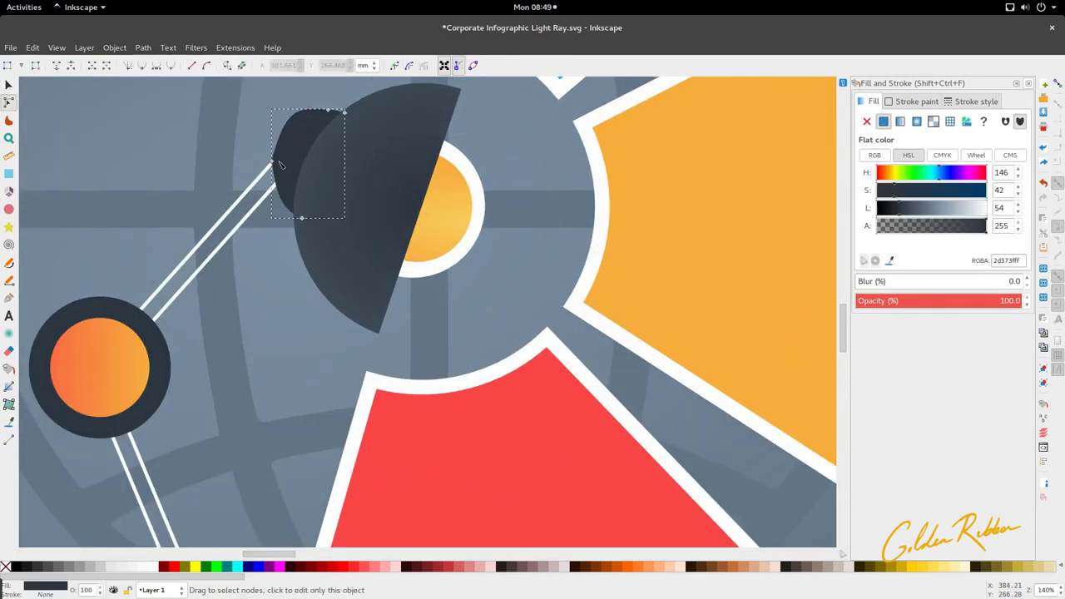
scroll(279, 162, up, 2)
click(266, 164)
scroll(296, 211, down, 4)
key(s)
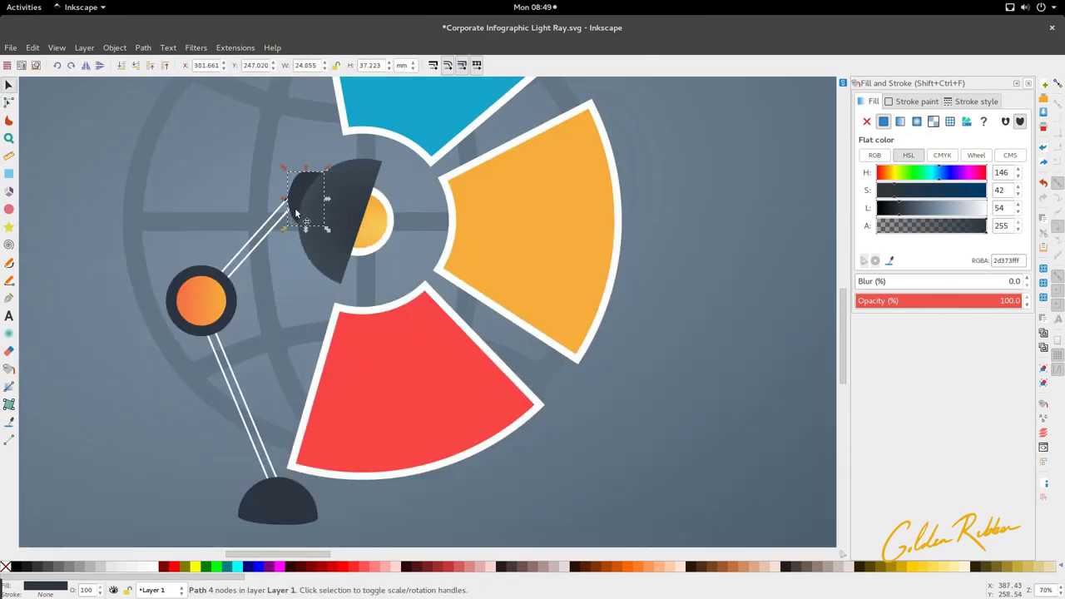
key(Escape)
Step: Add a reduced copy of the lamp shade, about 20 mm wide and 31 mm high, where the upper arm meets the shade
click(321, 243)
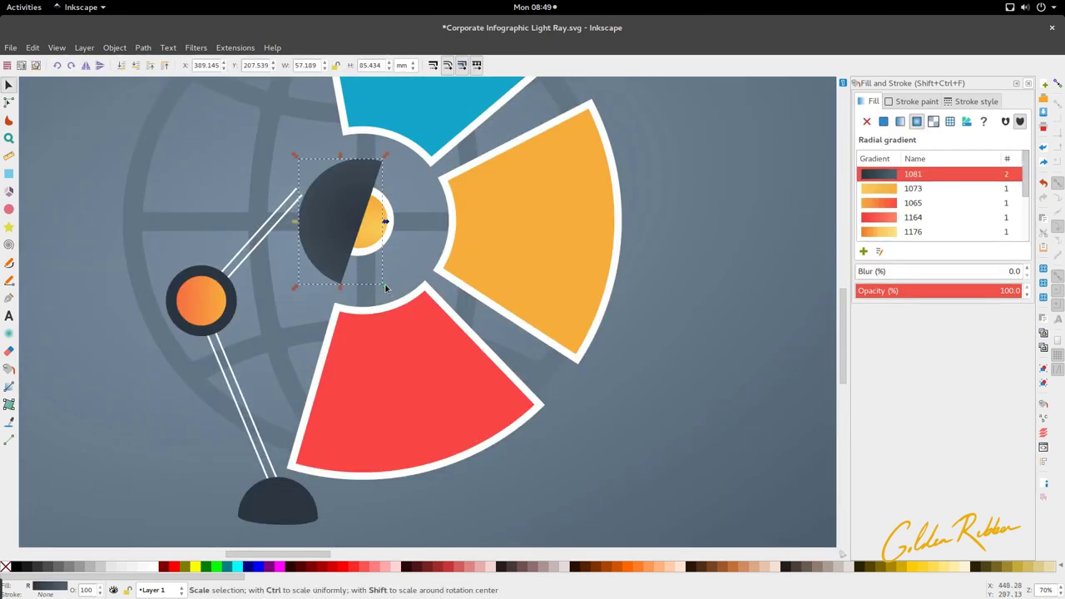
click(305, 212)
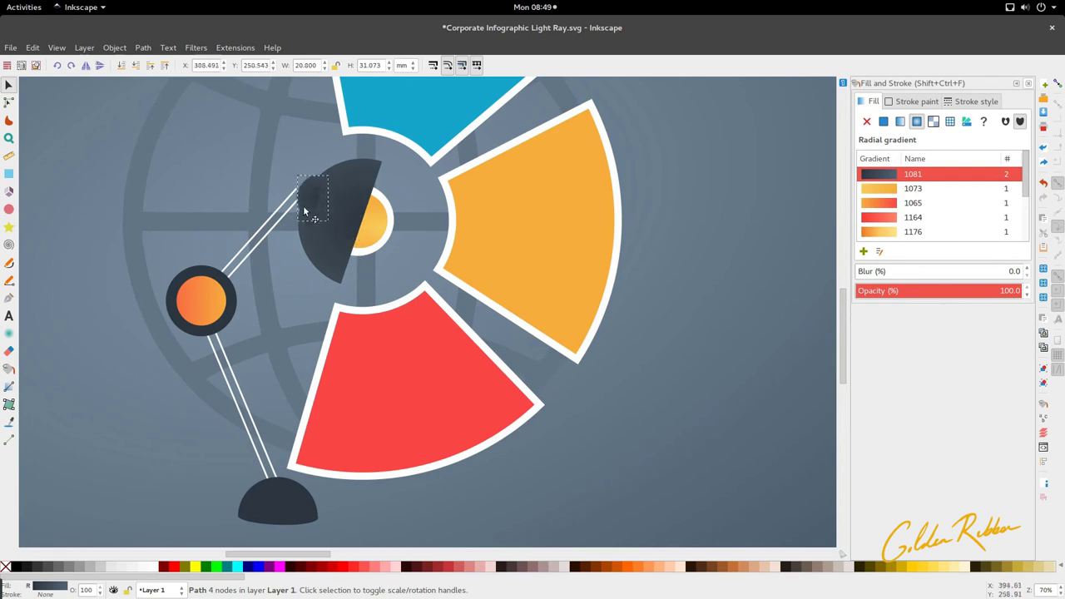
drag(304, 212, 292, 211)
click(292, 211)
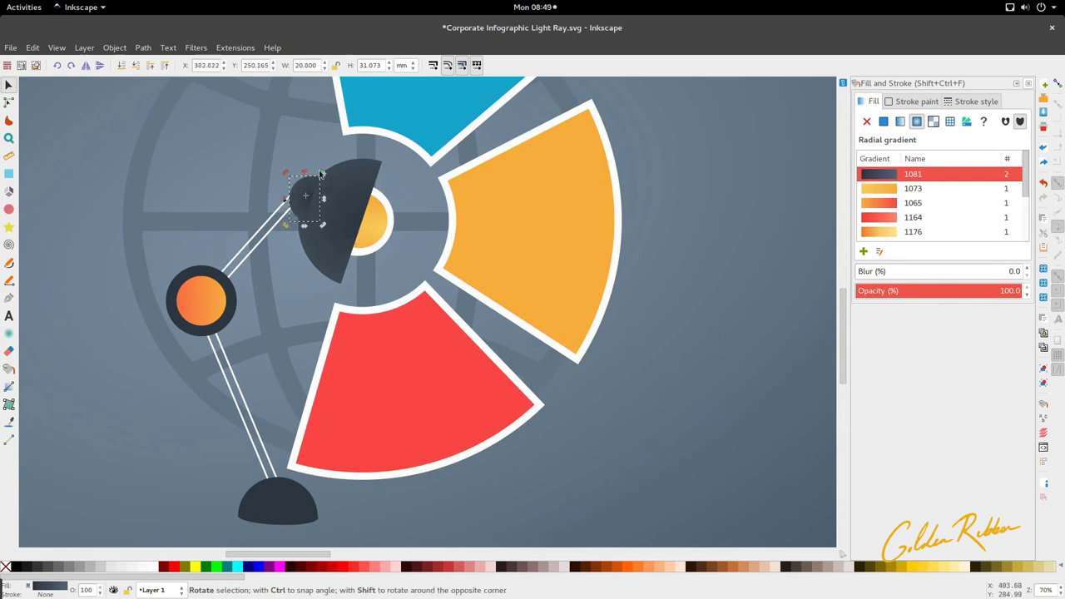
Step: Rotate the small half-dome slightly, fill it with the lamp base's dark slate (#2d373f) and lower it behind the shade
drag(320, 172, 327, 175)
key(d)
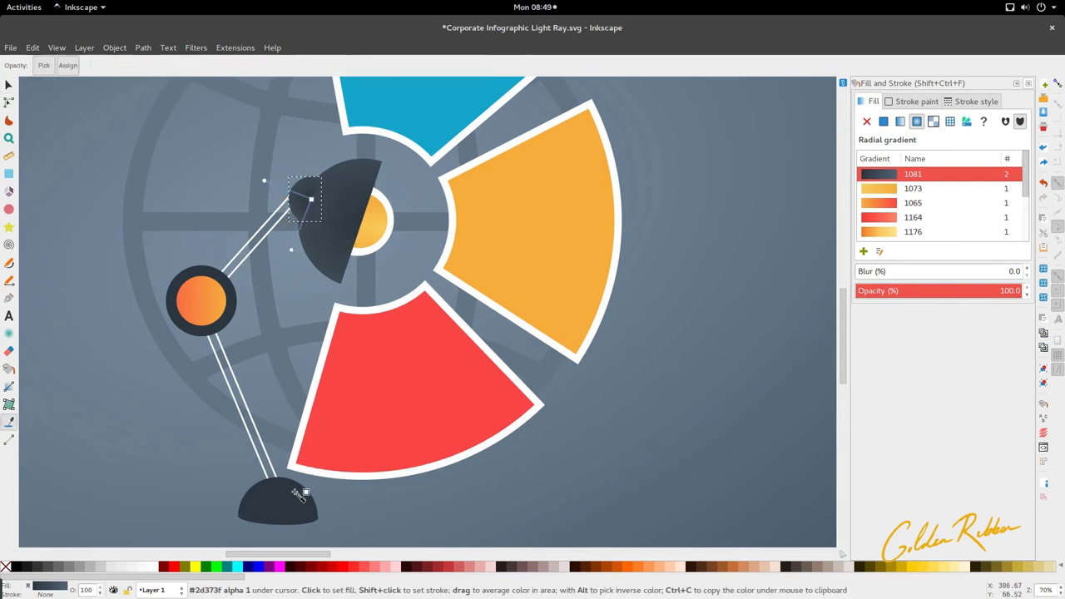
click(303, 496)
key(d)
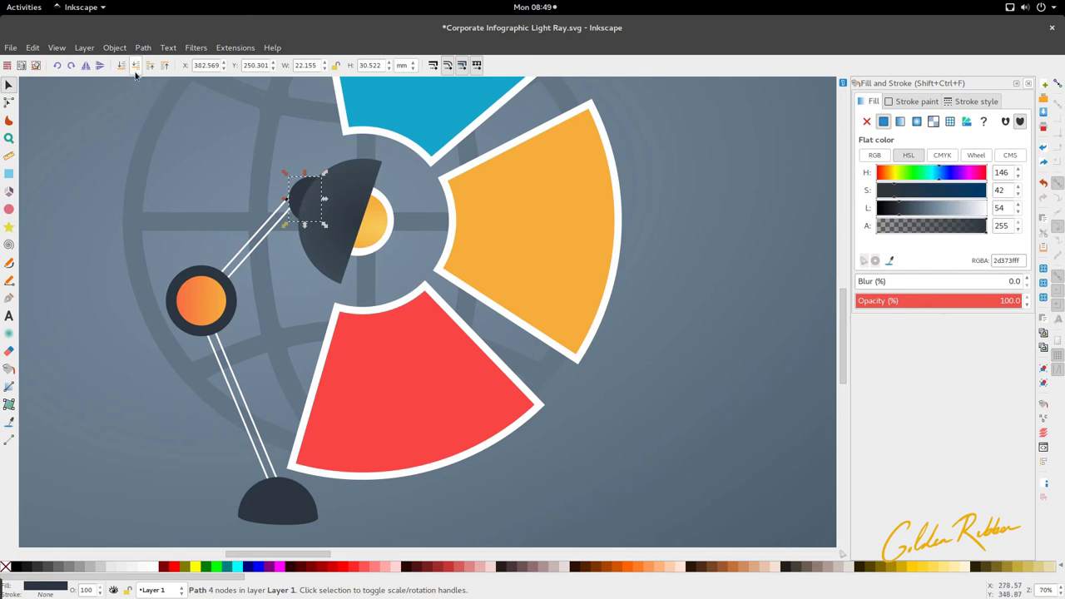
Step: Reshape the lamp base's curved bottom edge by steepening the curve handles at both lower corners, making it about 54 mm wide
scroll(293, 308, down, 5)
scroll(280, 336, up, 3)
key(n)
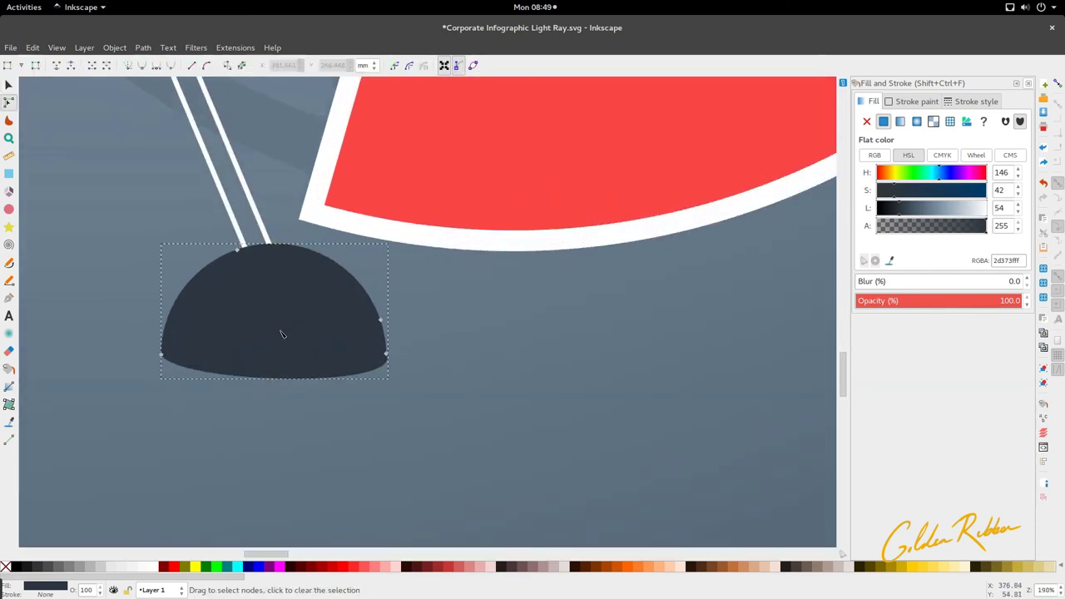
click(387, 355)
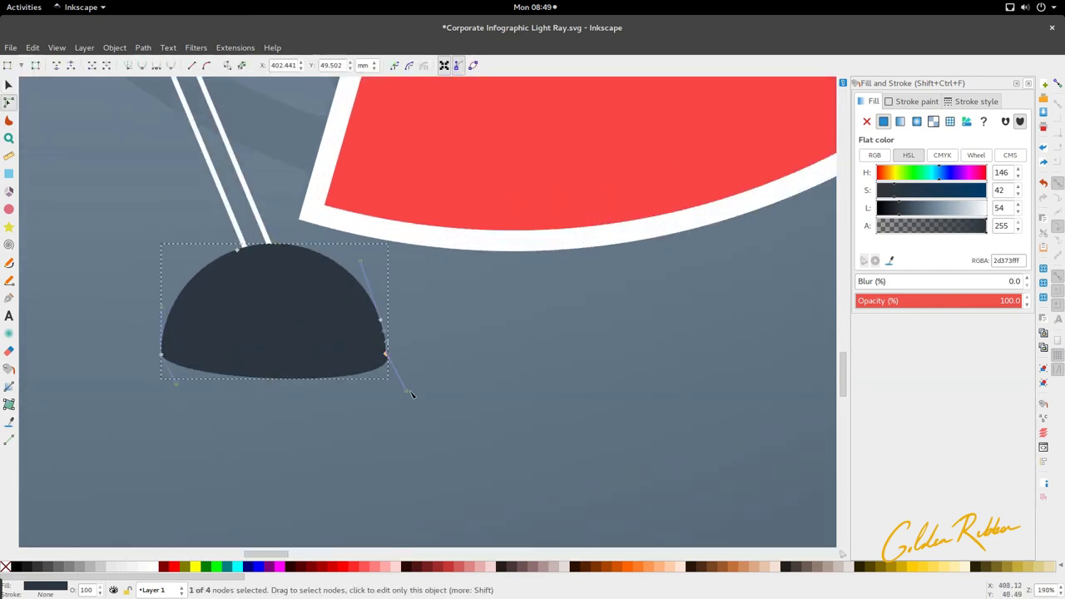
drag(413, 394, 378, 391)
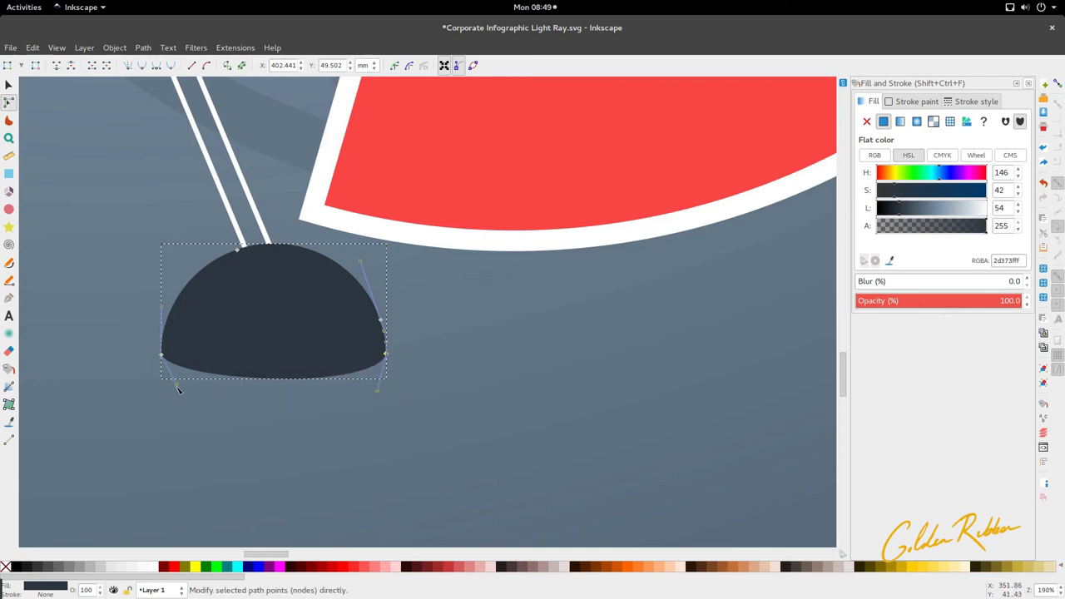
drag(177, 387, 164, 386)
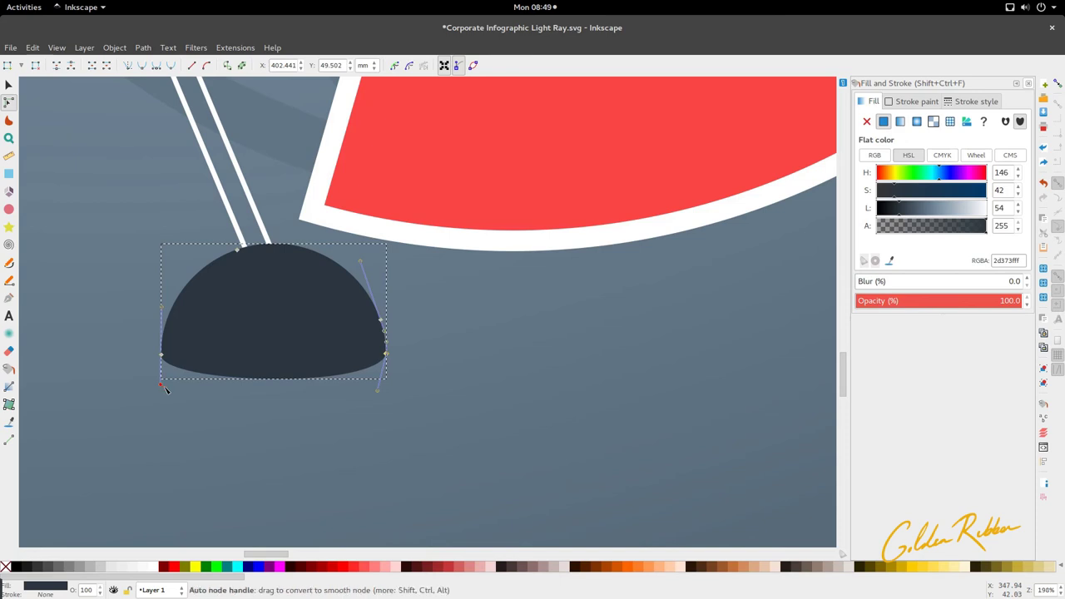
drag(378, 389, 383, 394)
key(s)
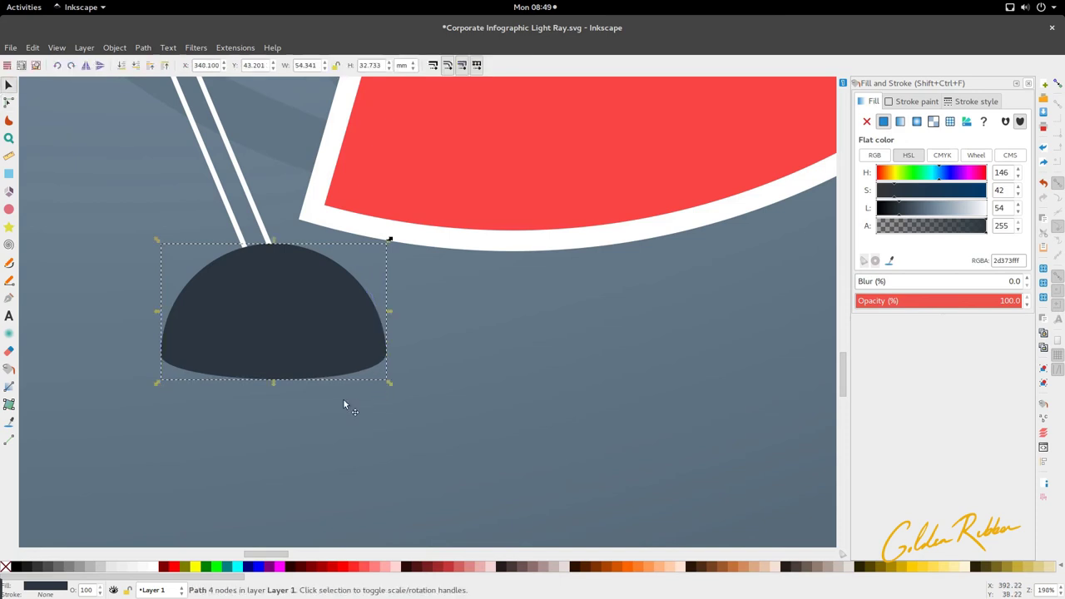
click(341, 397)
scroll(339, 393, down, 5)
click(324, 444)
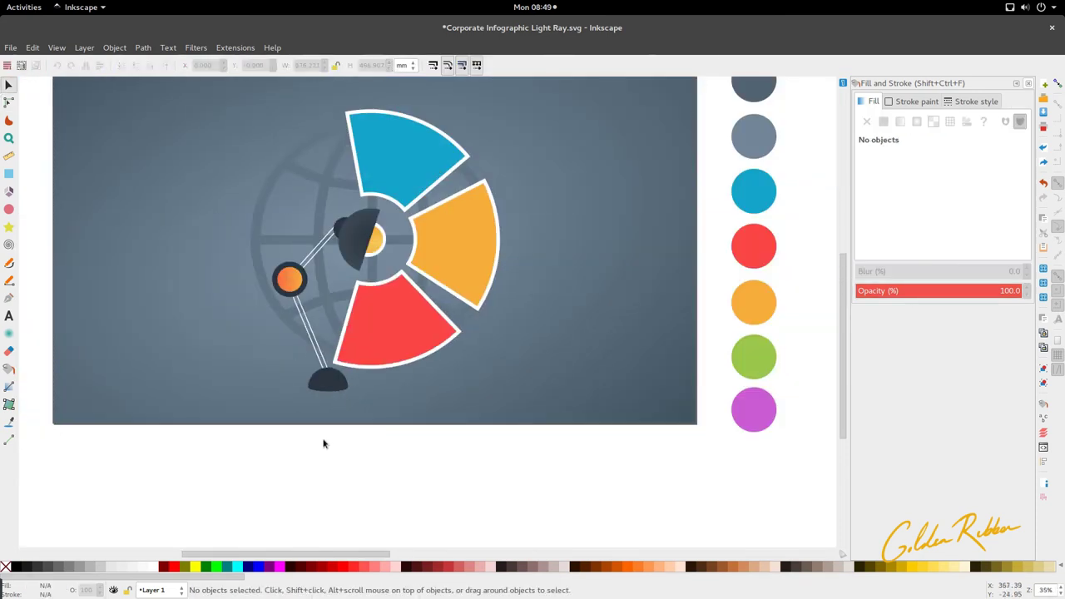
Step: Turn the curved bottom edge of the lamp base into a straight line between its two lower corner nodes
scroll(320, 379, up, 3)
double_click(339, 374)
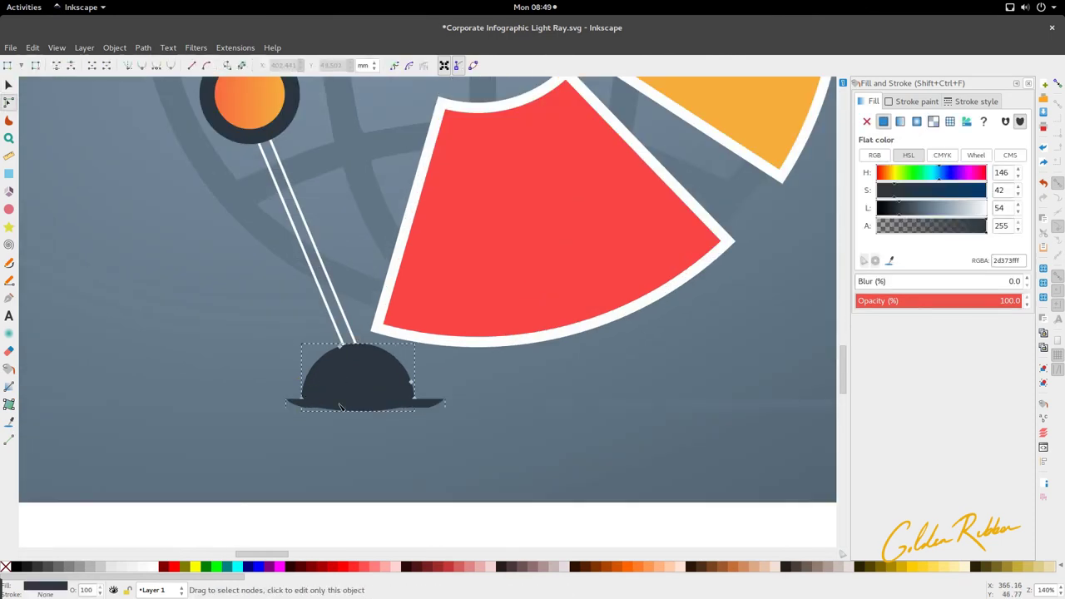
scroll(316, 403, up, 3)
drag(211, 365, 604, 444)
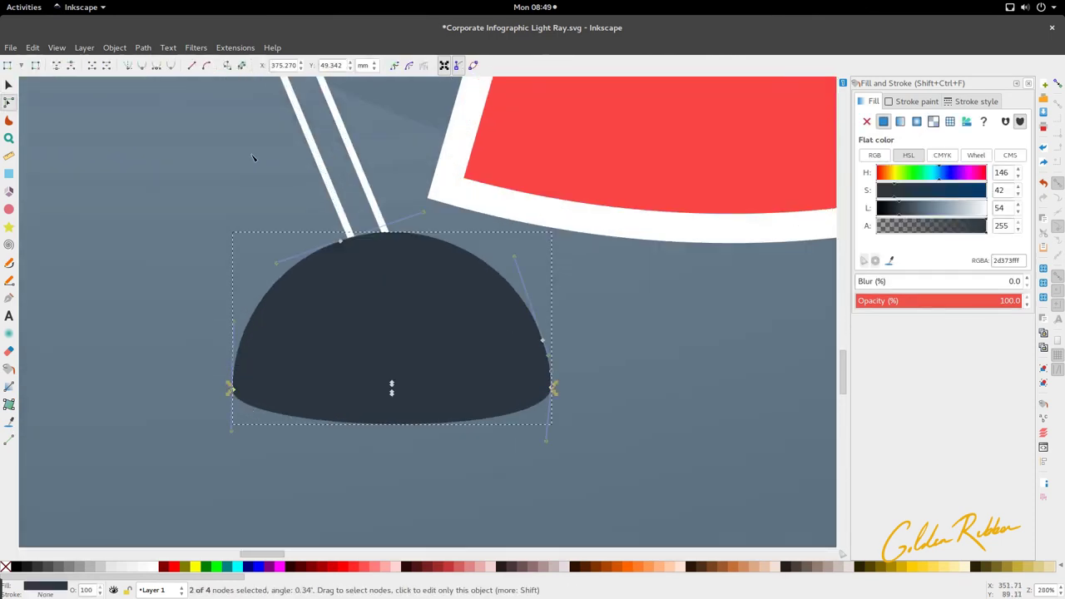
click(190, 65)
click(152, 272)
key(s)
scroll(234, 310, down, 4)
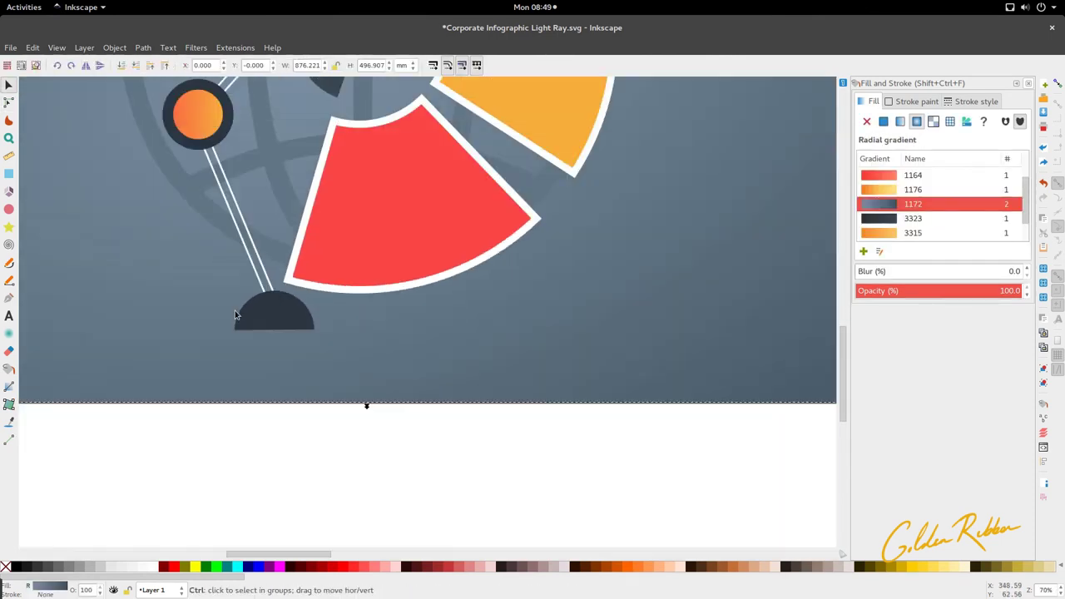
scroll(237, 313, up, 5)
scroll(238, 314, down, 2)
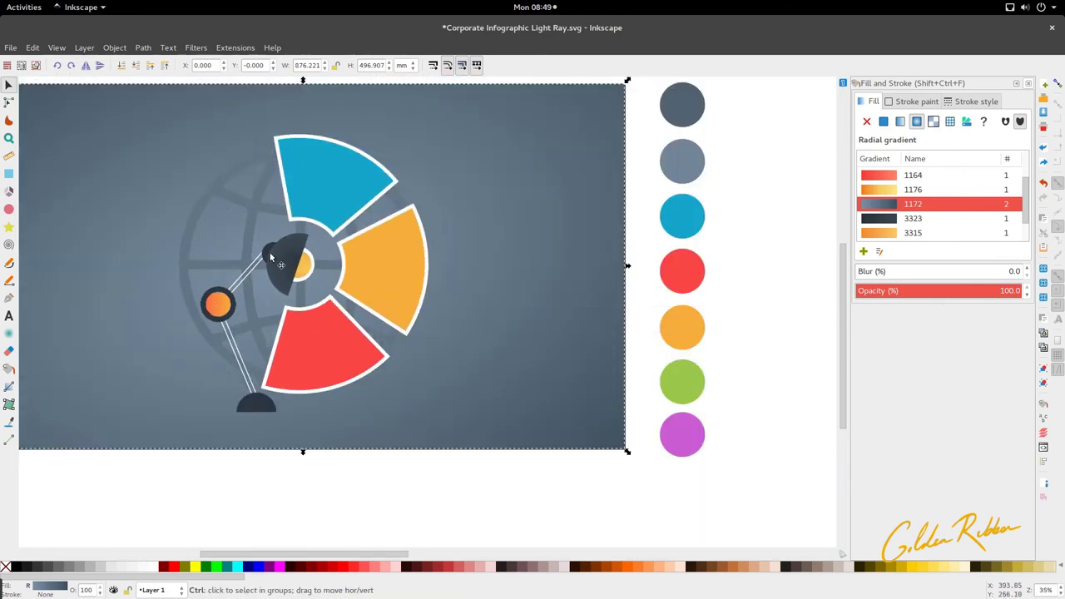
scroll(254, 435, up, 2)
Step: Give the lamp base a radial gradient centred near the middle of its bottom edge, with the horizontal radius reaching beyond its outline
double_click(261, 347)
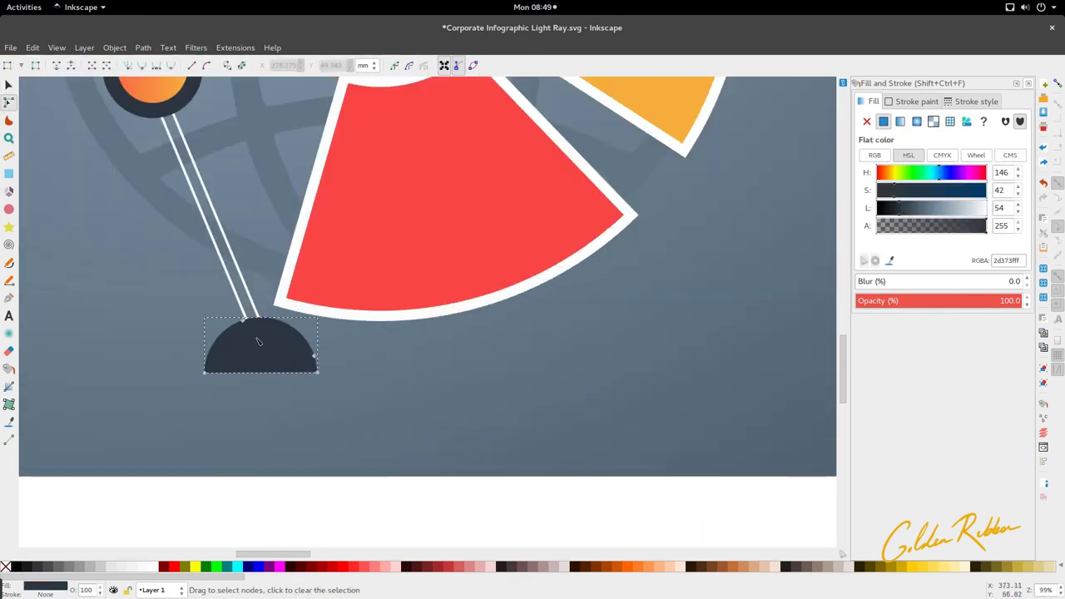
click(9, 386)
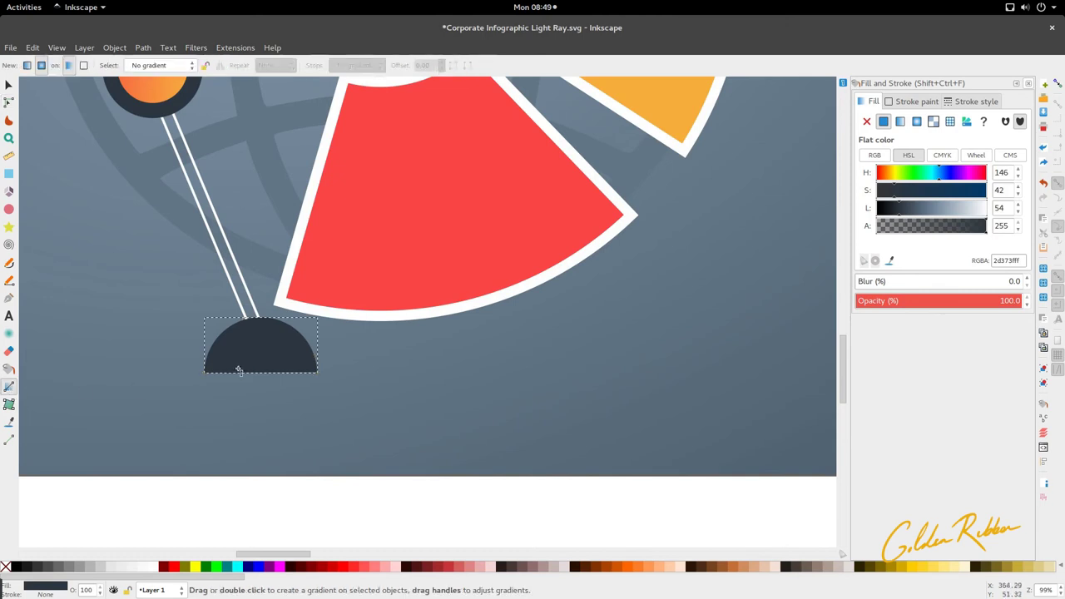
drag(259, 363, 259, 304)
drag(231, 362, 181, 361)
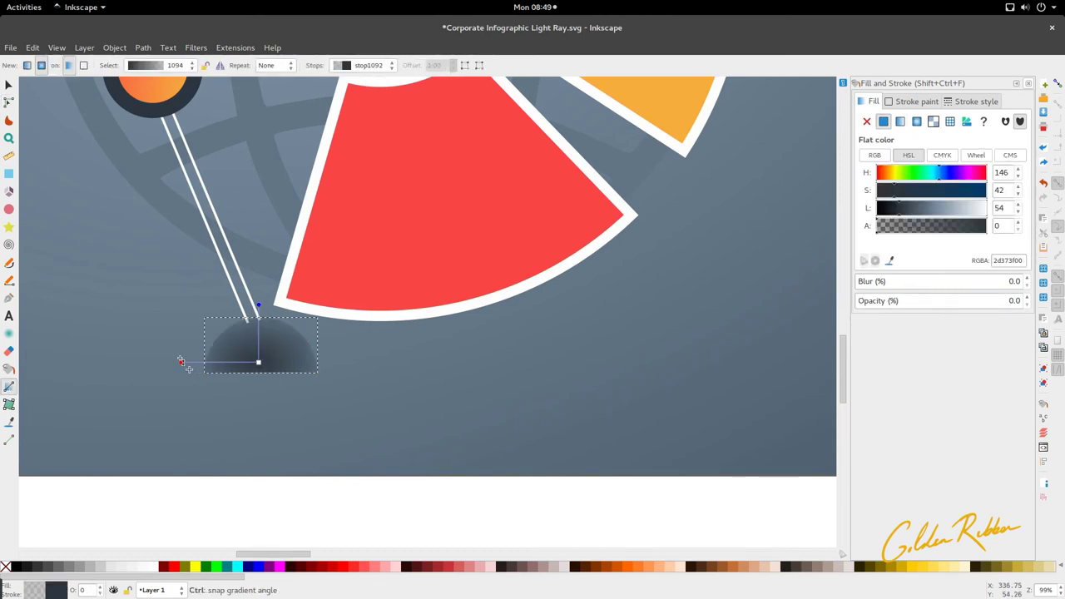
Step: Make the outer stop of the base's gradient an opaque lighter slate (#3d4b56) sampled from the lamp shade
scroll(259, 319, up, 1)
scroll(261, 358, up, 8)
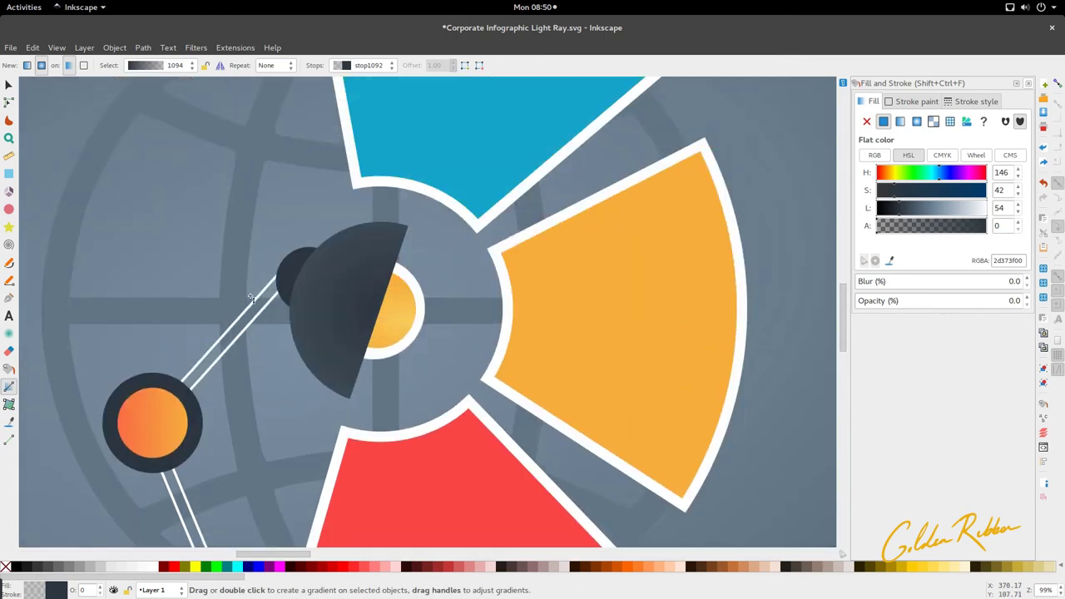
key(d)
click(207, 416)
scroll(261, 352, down, 6)
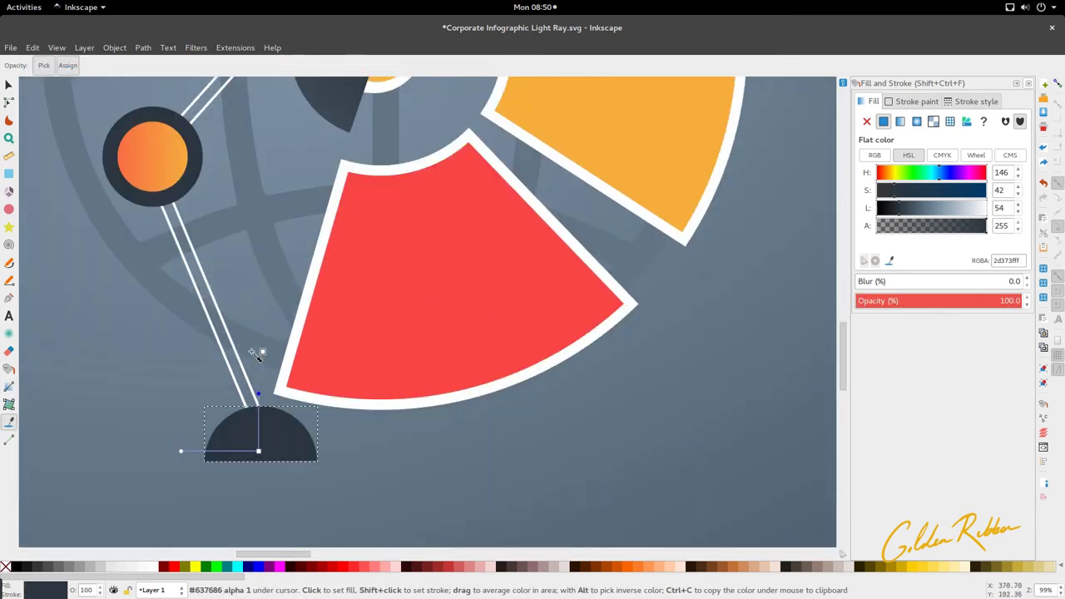
scroll(262, 340, up, 5)
scroll(304, 241, down, 5)
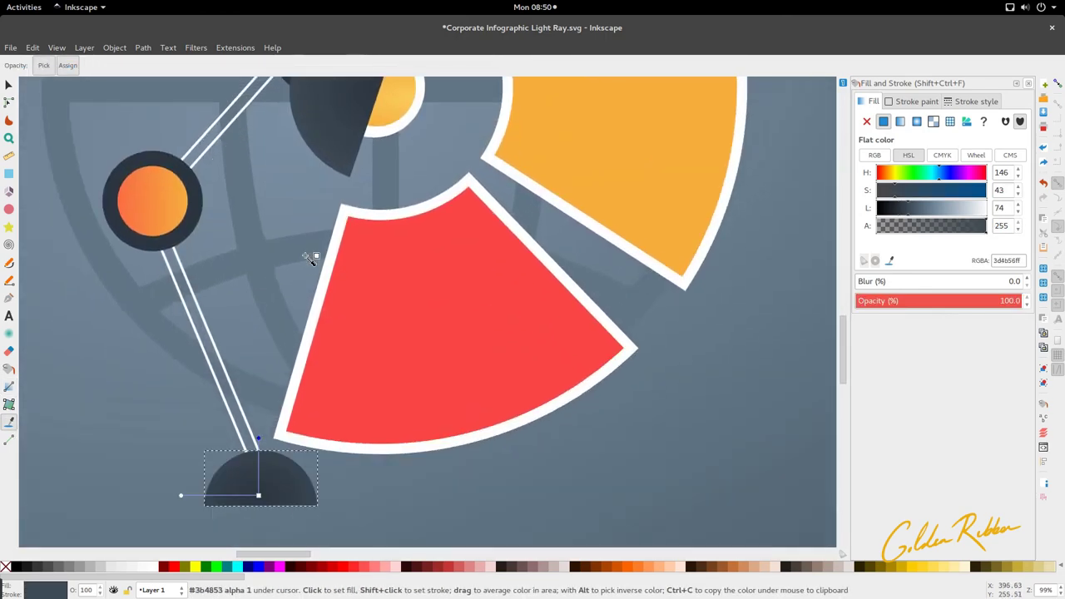
ctrl+scroll(310, 256, down, 3)
key(s)
ctrl+scroll(288, 347, up, 4)
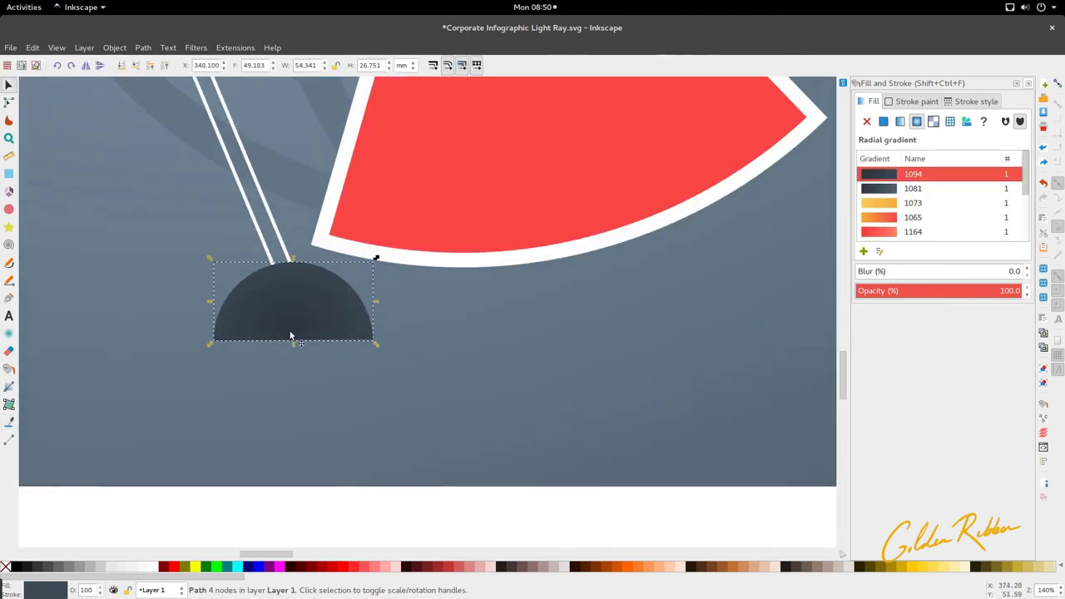
Step: Extend the vertical radius of the lamp base's radial gradient well above the top of the dome
key(g)
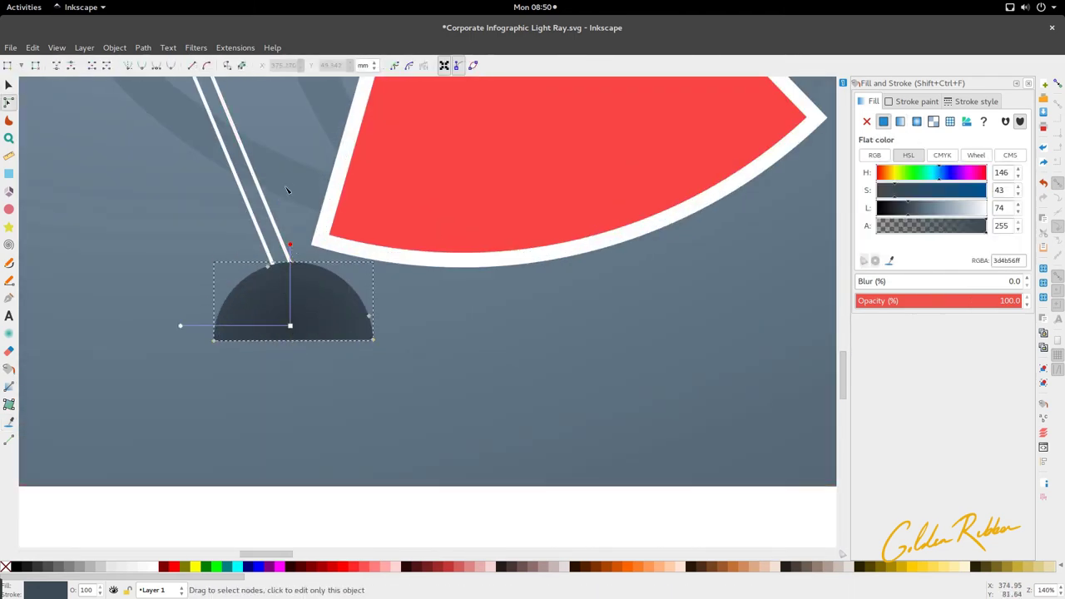
drag(292, 246, 289, 178)
click(187, 330)
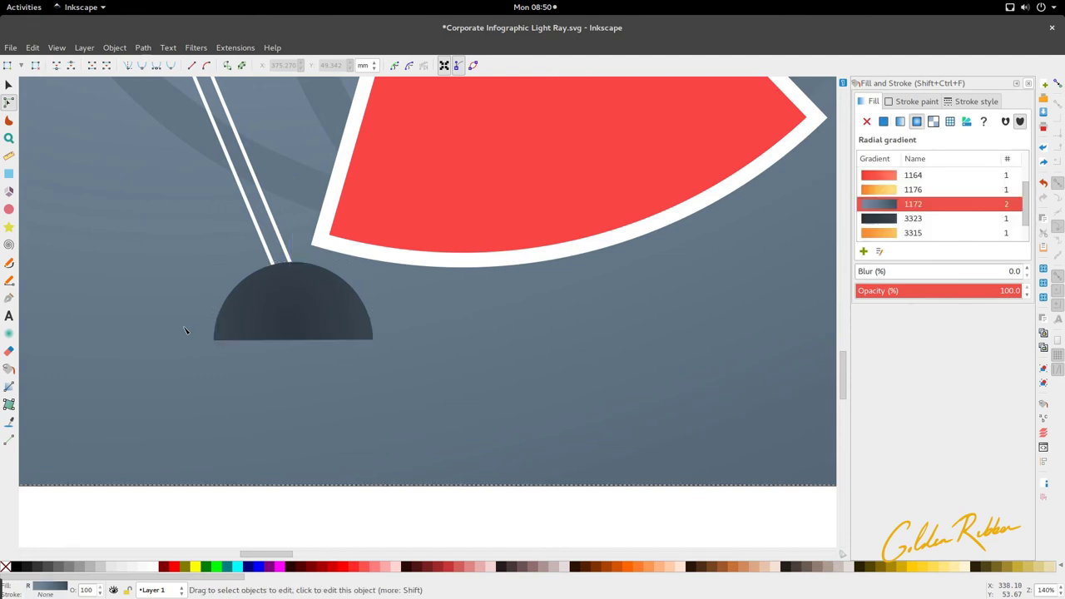
key(s)
ctrl+scroll(204, 366, down, 6)
click(225, 418)
ctrl+scroll(209, 288, up, 4)
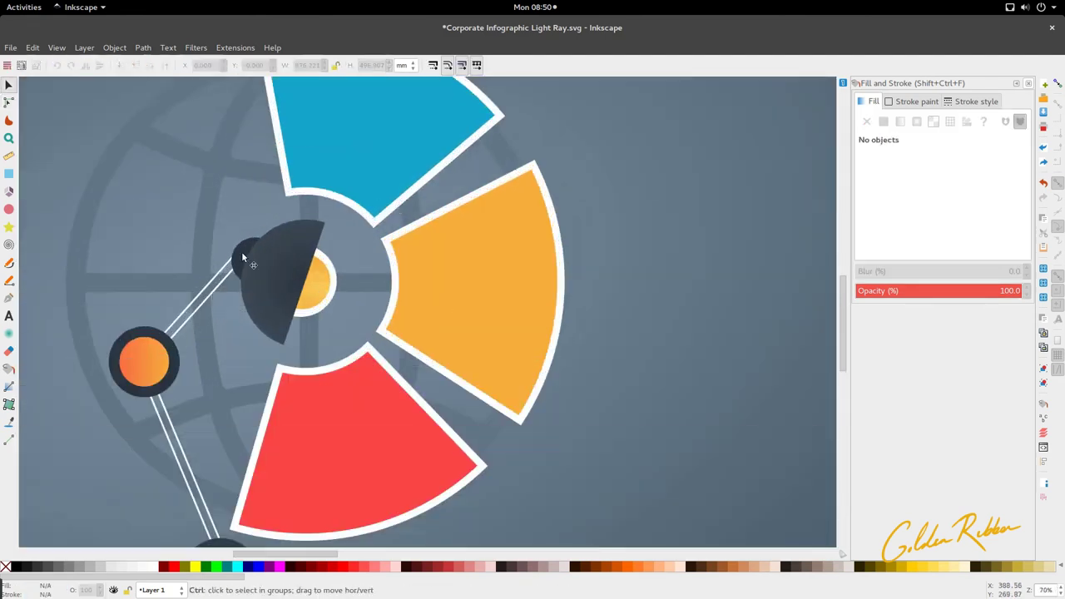
Step: Move the centre of the lamp shade's radial gradient inwards from its straight edge
click(218, 279)
key(g)
mouse_move(303, 284)
mouse_down()
mouse_move(281, 282)
mouse_move(290, 280)
mouse_up()
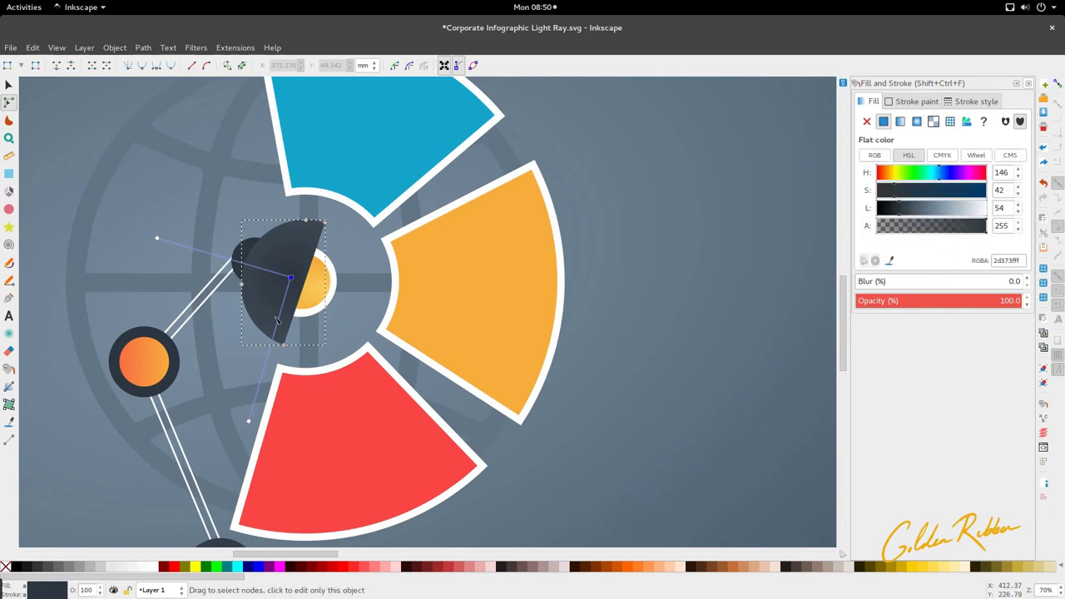
ctrl+scroll(290, 280, down, 3)
key(s)
key(Escape)
ctrl+scroll(288, 262, up, 2)
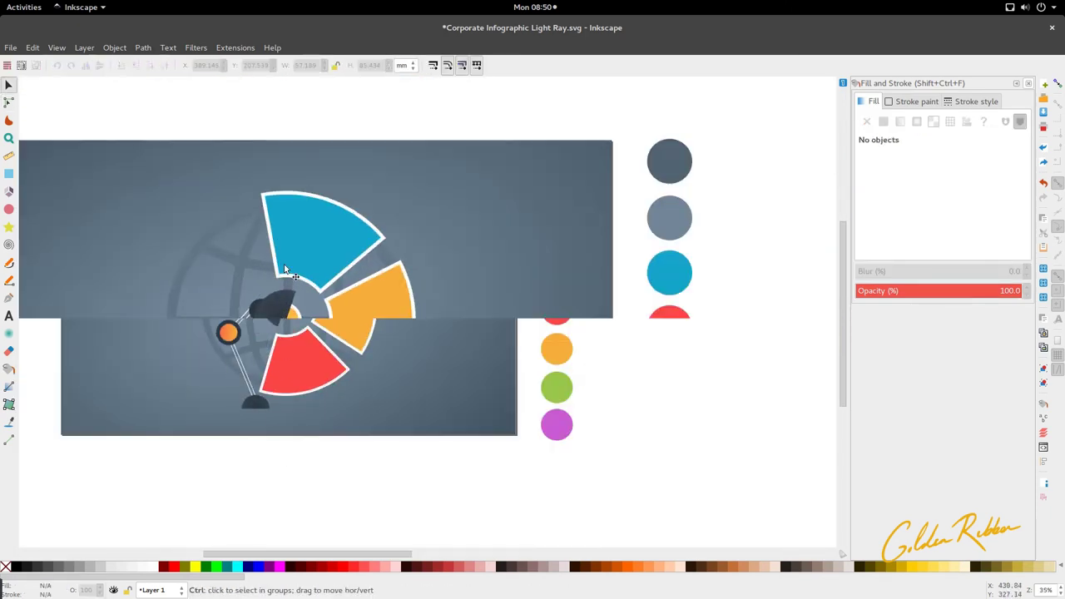
double_click(309, 256)
ctrl+scroll(303, 301, down, 3)
ctrl+scroll(308, 301, up, 1)
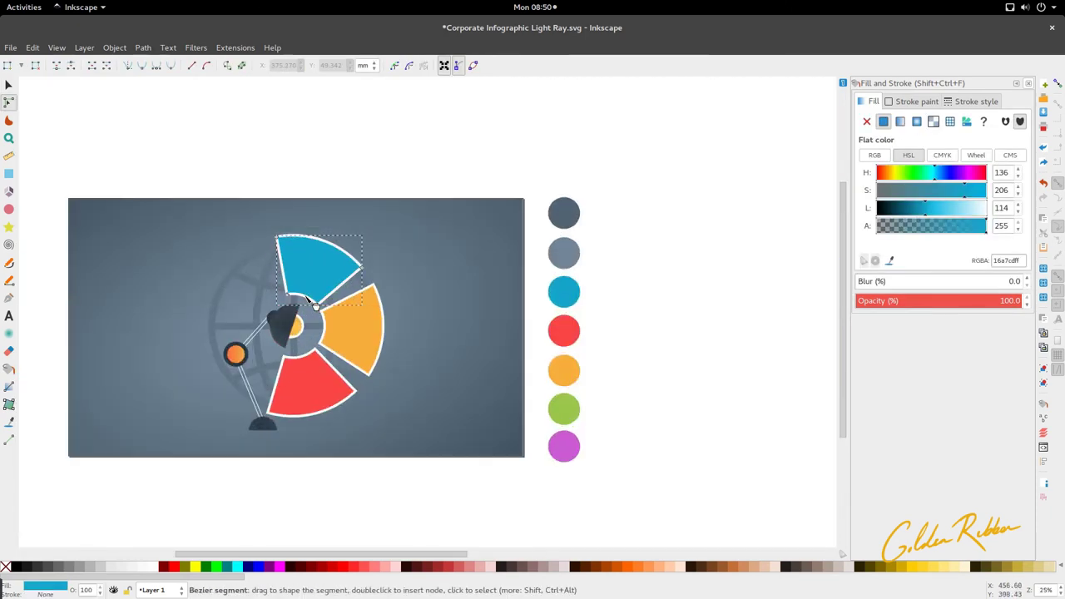
Step: Try a radial gradient on the red segment, centred near its inner arc and reaching beyond its outer arc
click(298, 402)
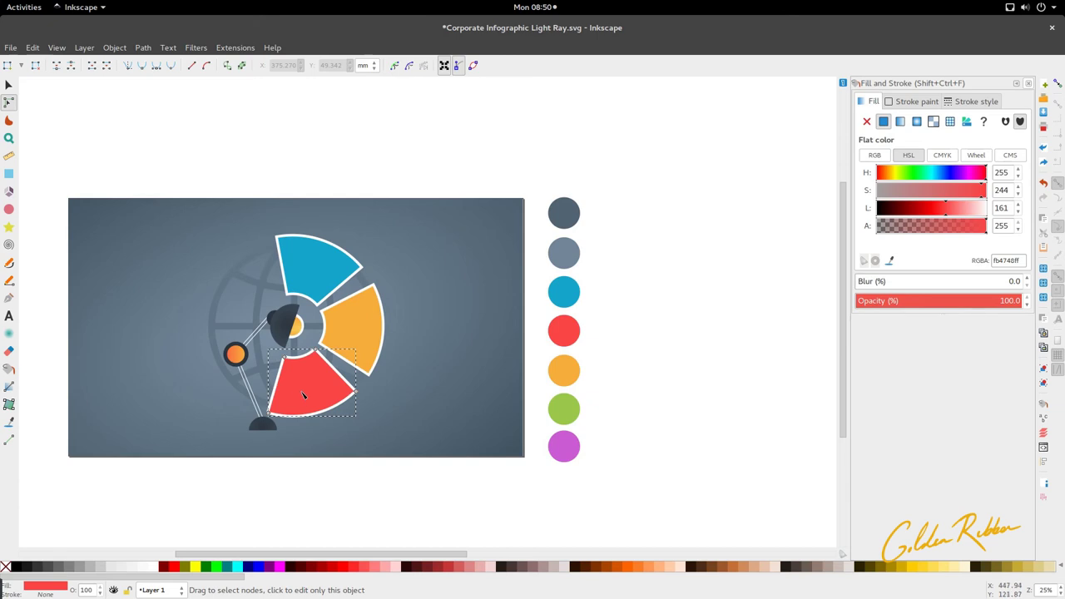
key(g)
drag(303, 370, 313, 413)
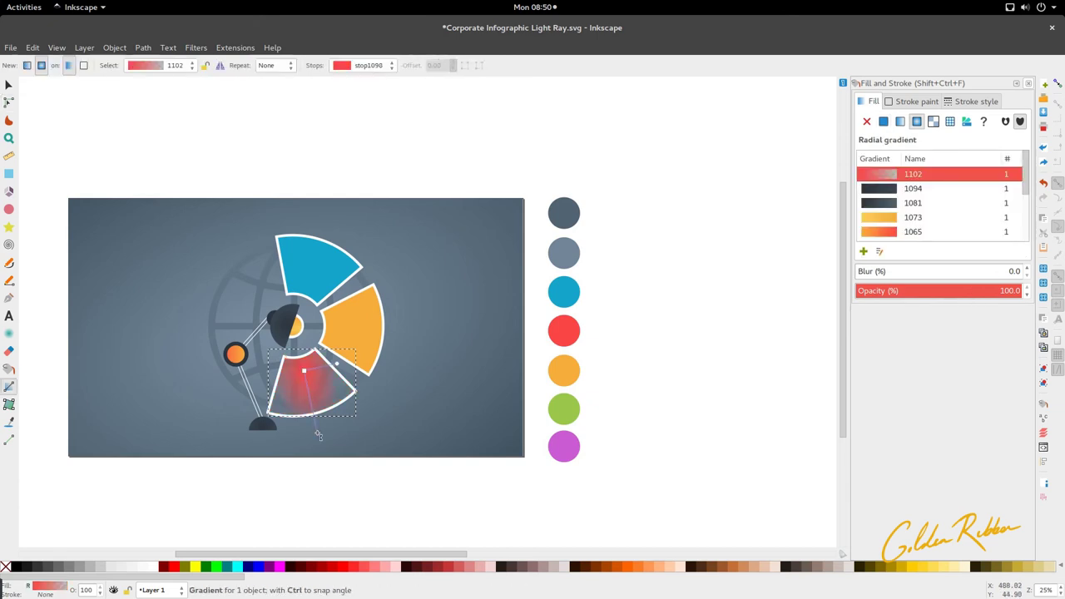
click(317, 432)
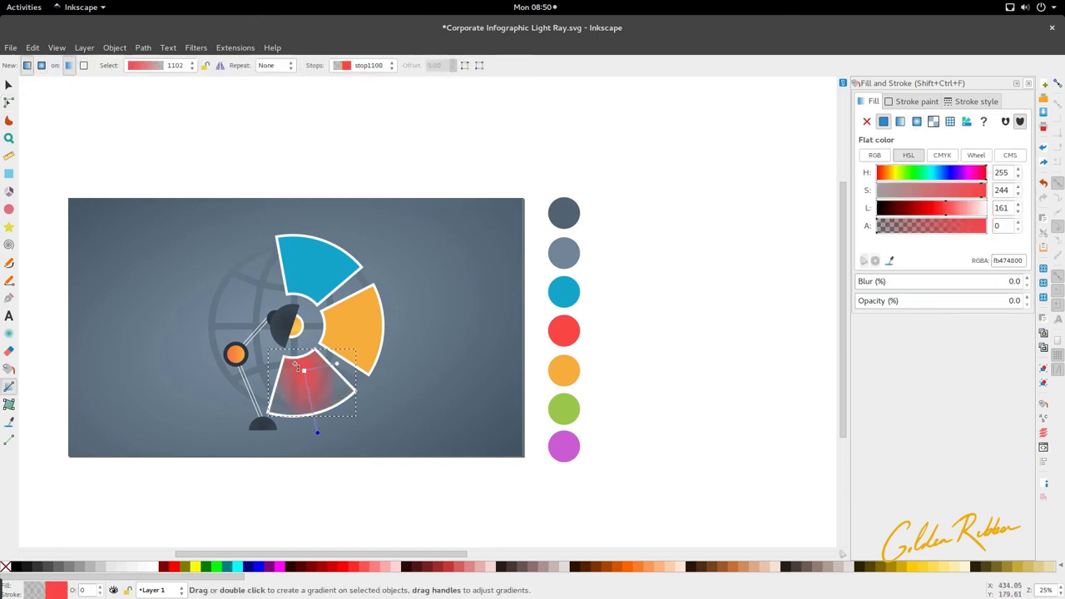
Step: Give the red segment a linear gradient running outwards from near its inner arc, with a middle stop at offset 0.48
drag(300, 368, 310, 405)
click(313, 422)
double_click(308, 395)
scroll(318, 420, up, 2)
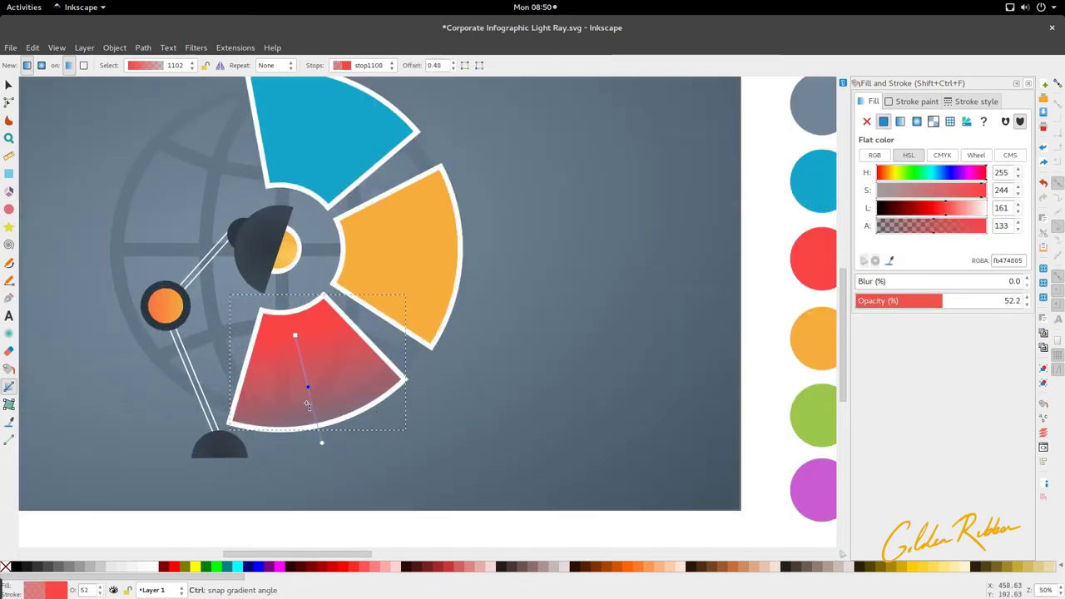
scroll(299, 401, down, 2)
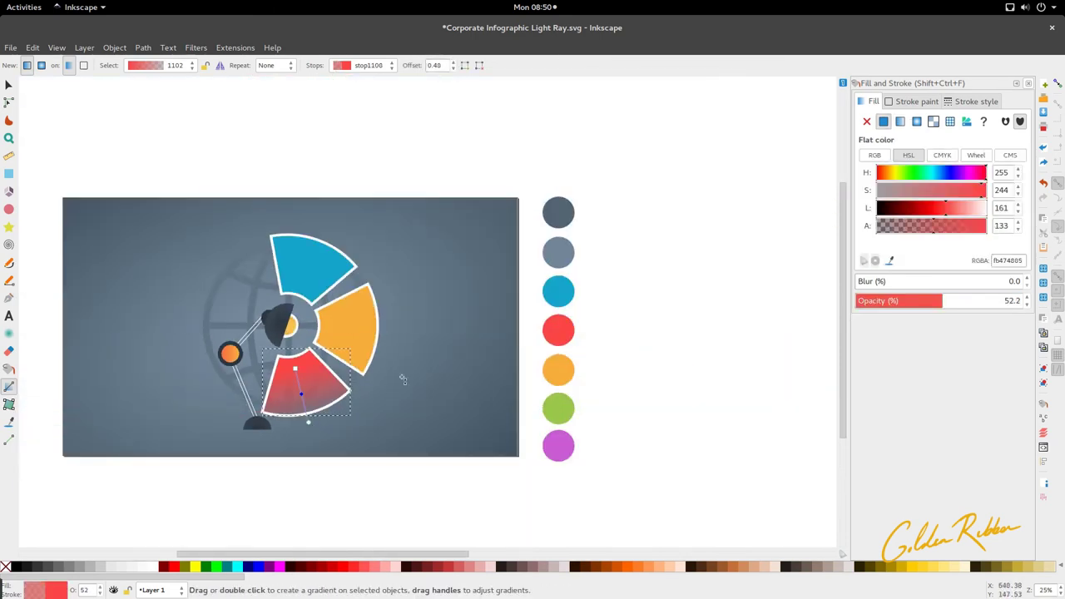
Step: Make the middle stop of the red segment's gradient an opaque darker red (#ec0506) and extend the gradient's end well beyond the outer arc
drag(939, 209, 930, 209)
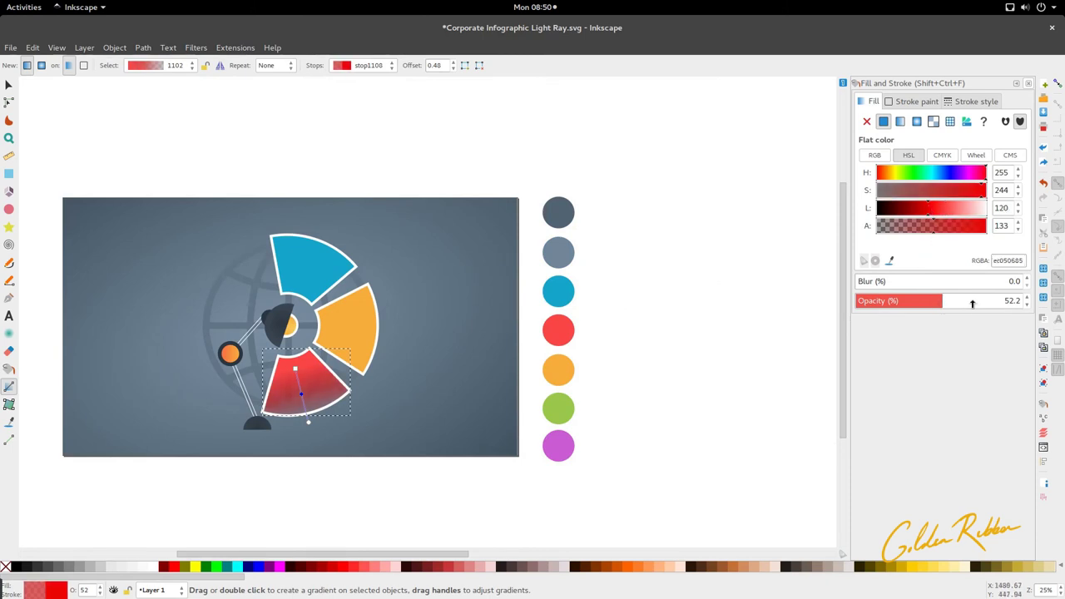
drag(972, 304, 1025, 301)
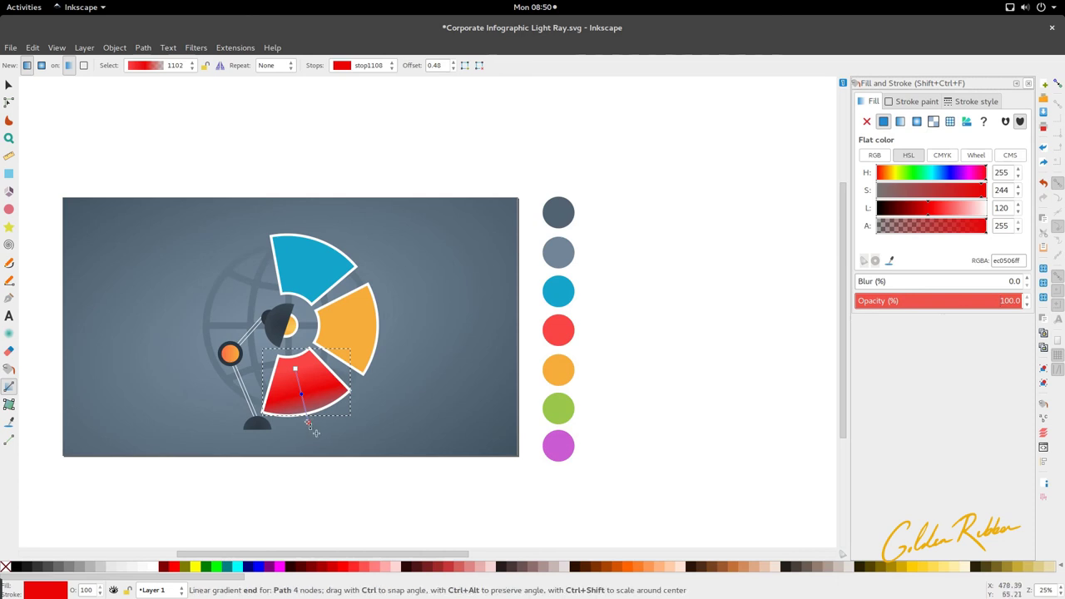
drag(309, 422, 312, 446)
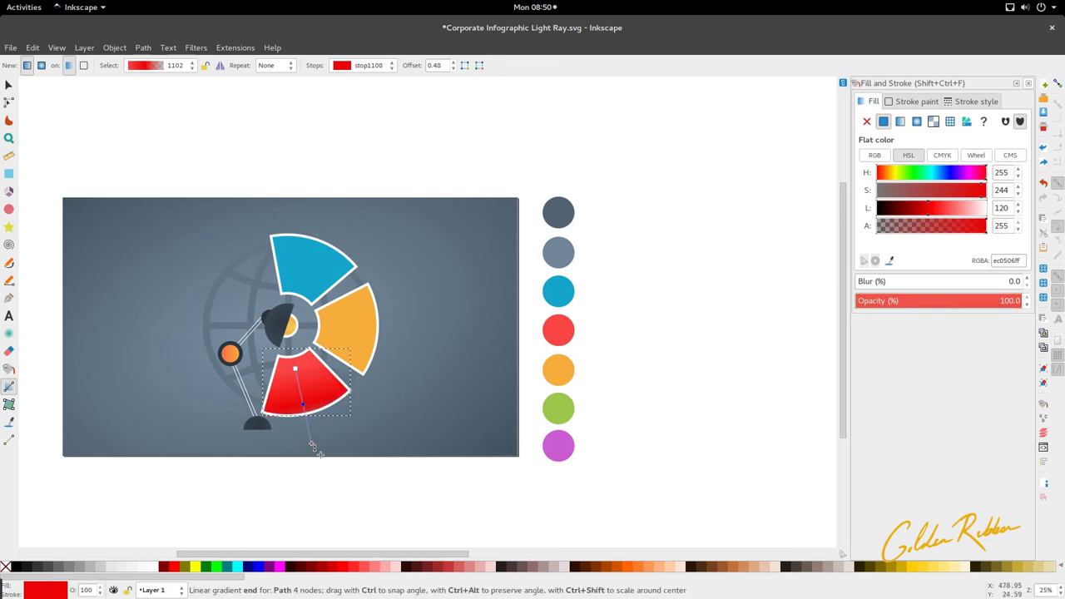
click(317, 449)
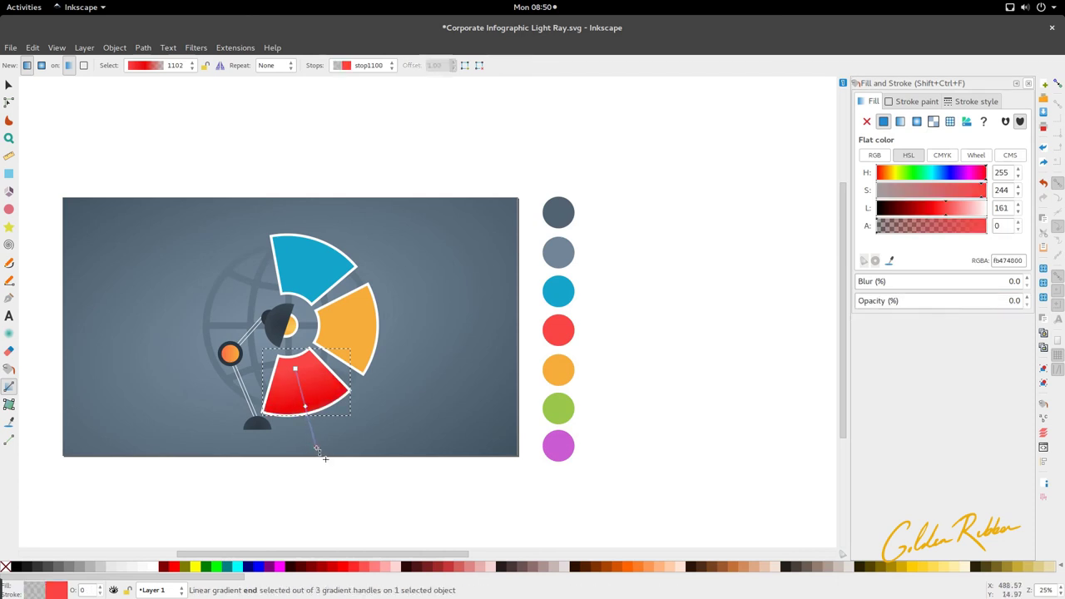
Step: Raise the lightness of the middle stop in the red segment's gradient to 142
click(296, 367)
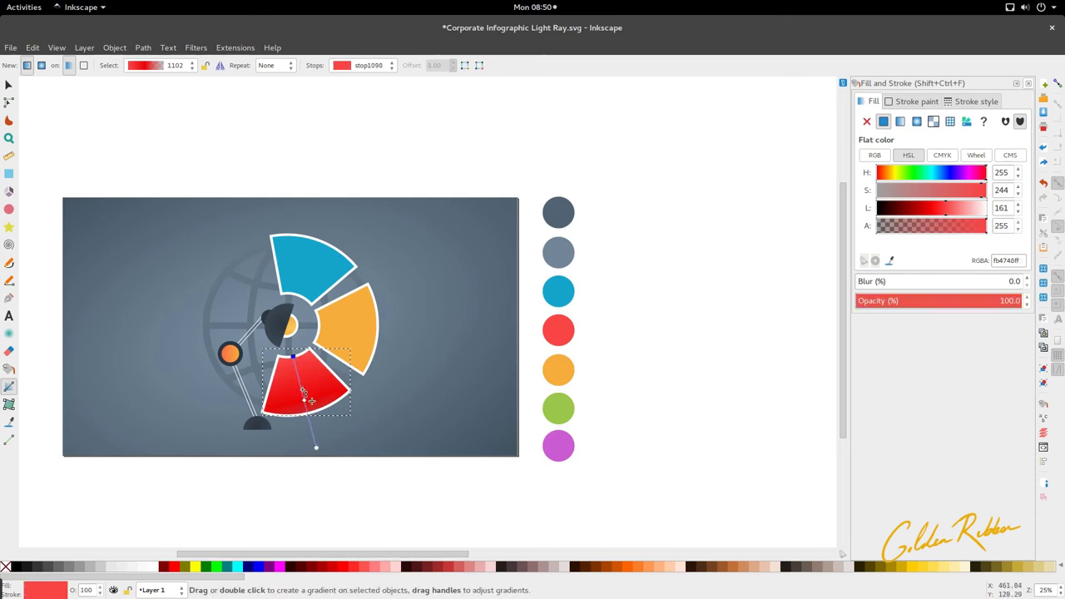
double_click(305, 404)
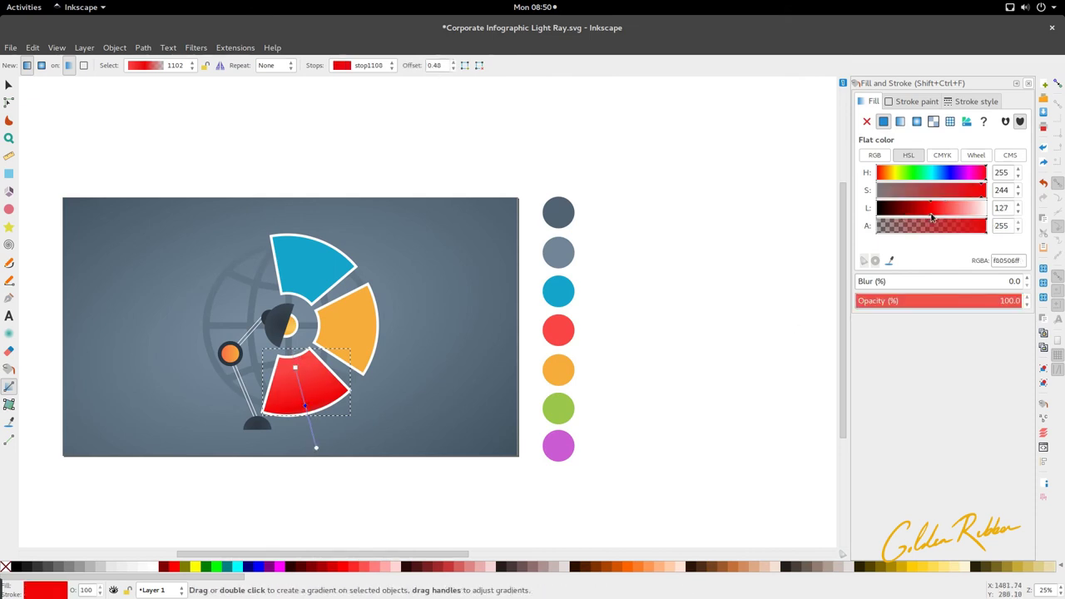
drag(931, 214, 940, 214)
key(s)
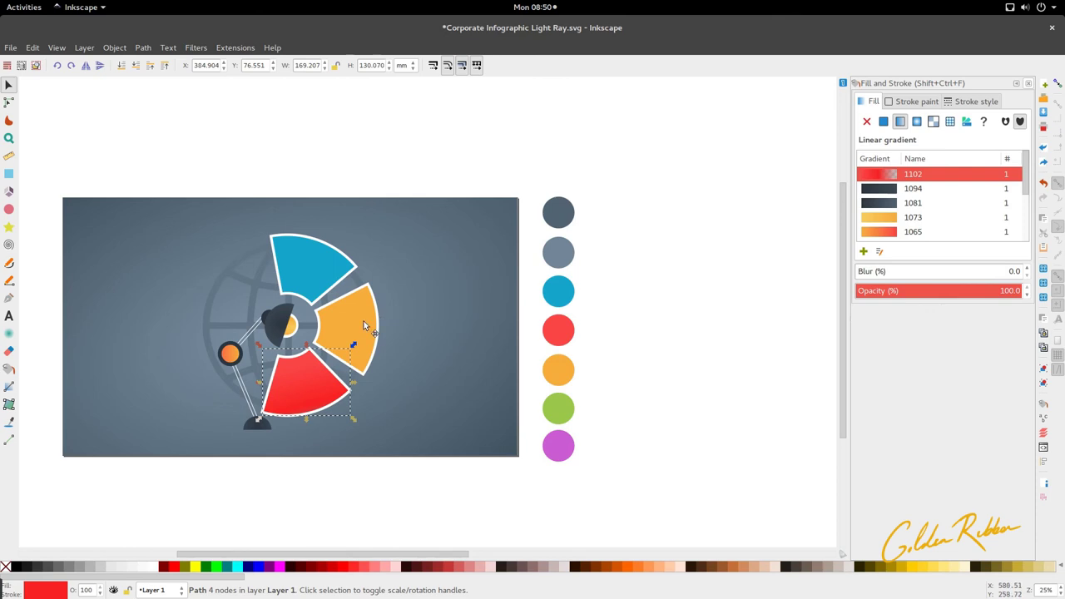
Step: Flip the red segment's gradient so its transparent end lies just inside the inner arc, and make that end stop opaque red (#fb4748)
key(n)
click(315, 414)
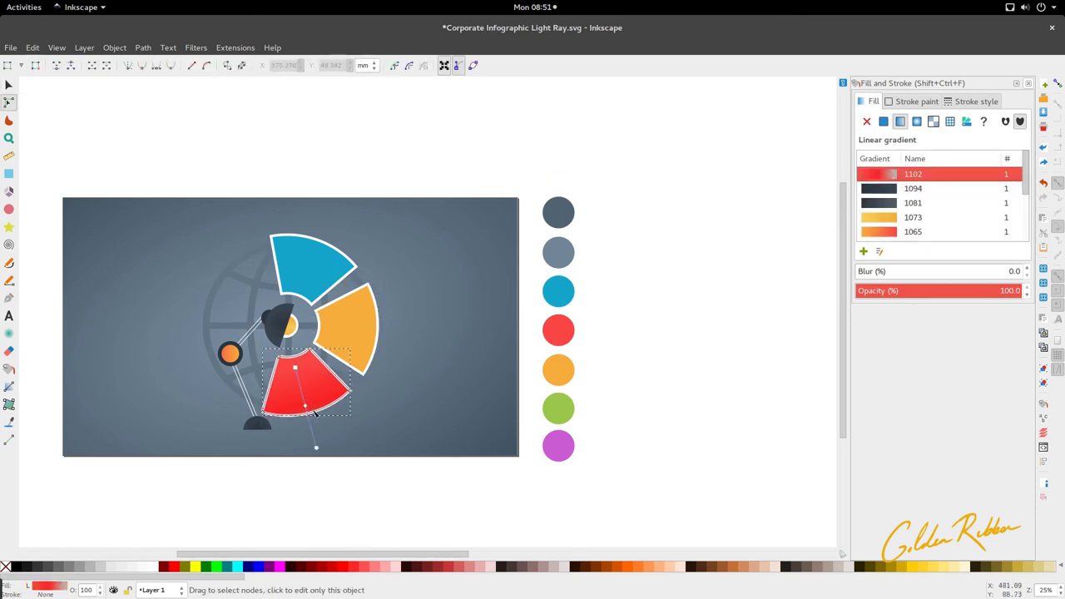
drag(310, 355, 329, 449)
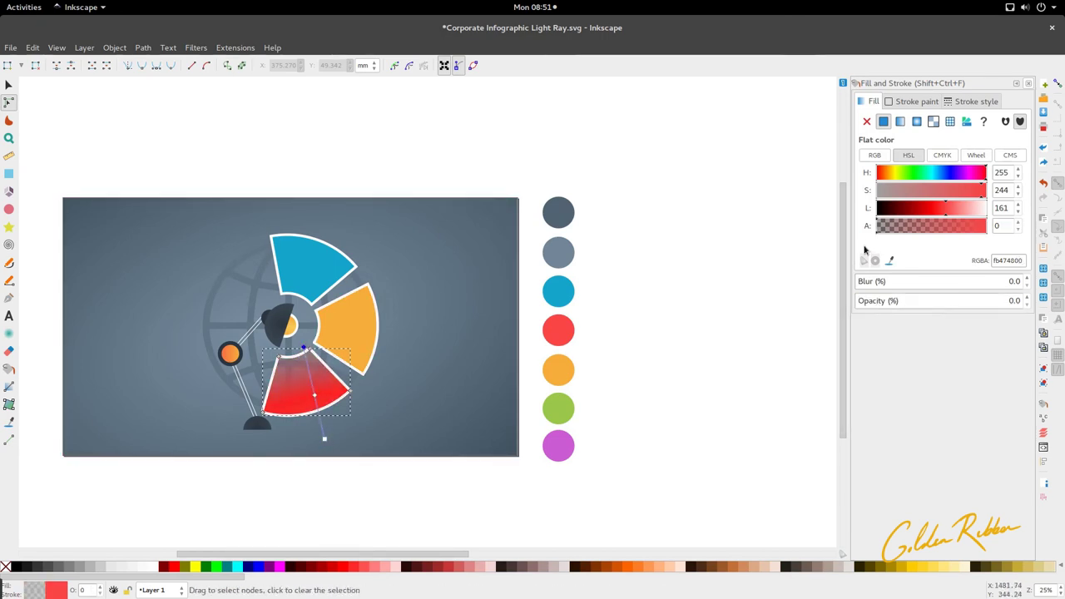
click(1020, 300)
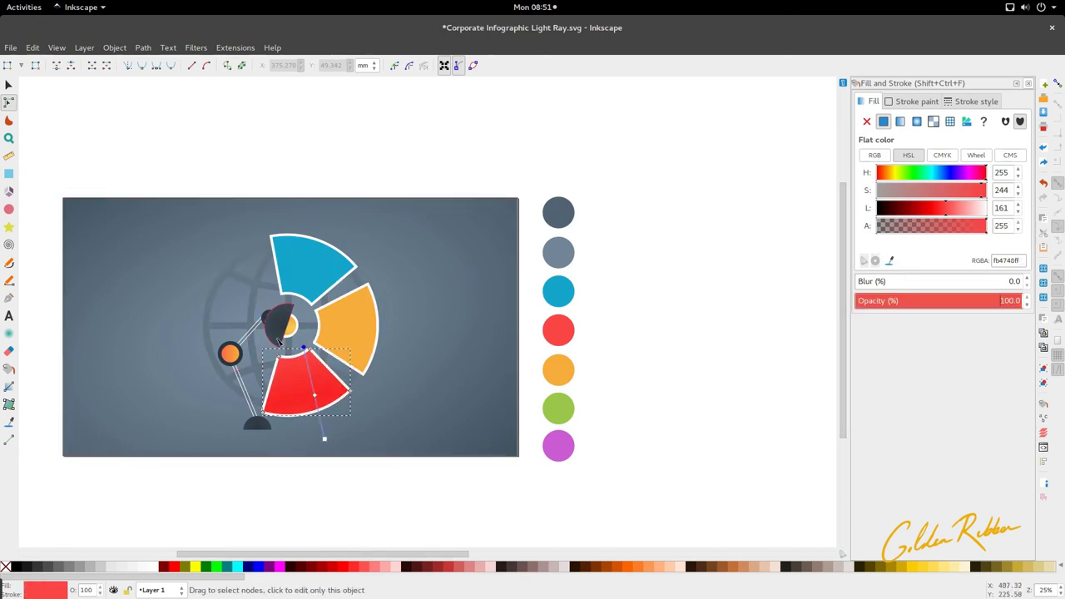
drag(306, 350, 308, 360)
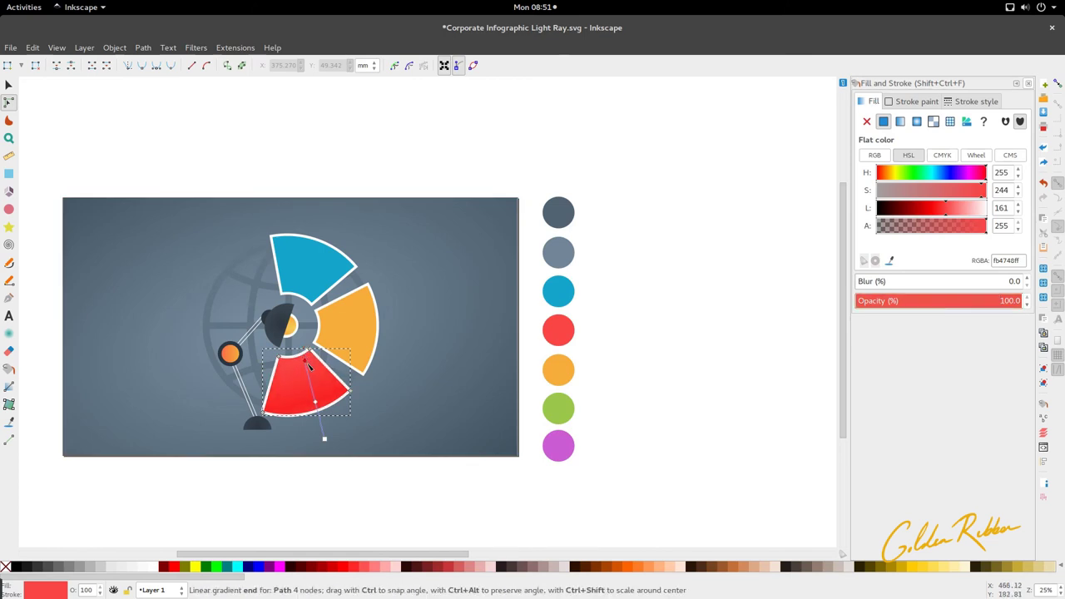
Step: Save the document and give the orange segment a horizontal linear gradient running outwards to its outer arc
click(338, 325)
key(ctrl+s)
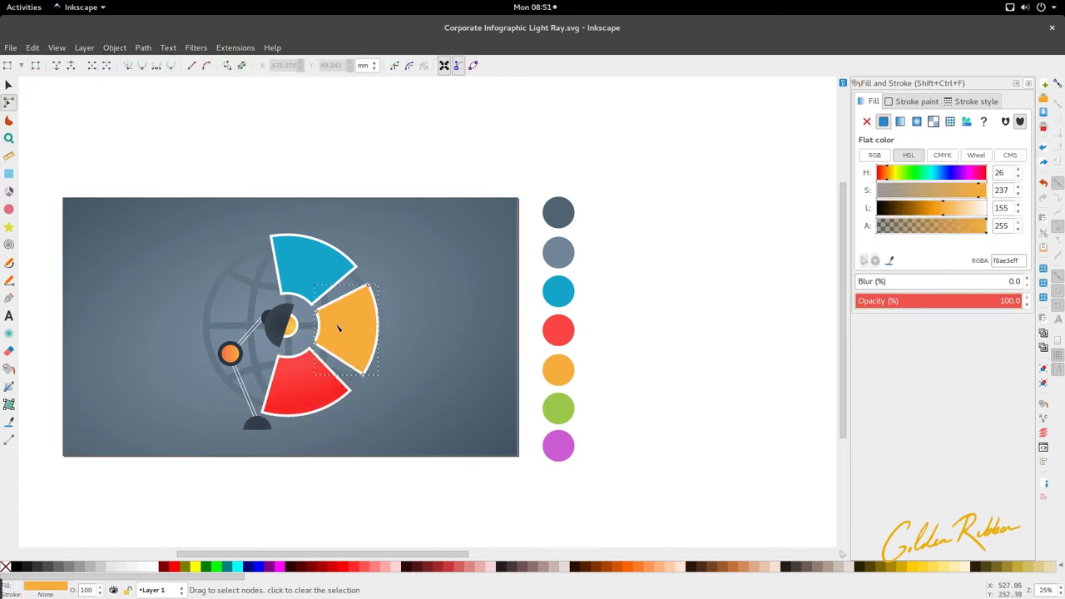
key(g)
drag(340, 325, 373, 325)
Step: Make the orange segment's outer gradient stop an opaque deep orange with hue 17, saturation 244 and lightness 147, starting from the red swatch's colour
key(d)
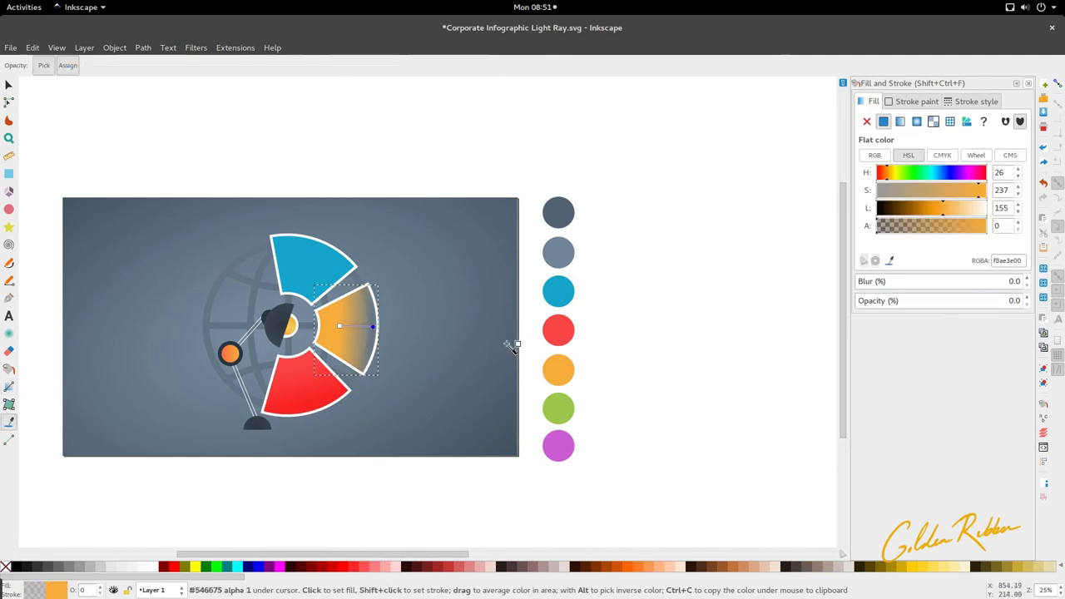
click(558, 334)
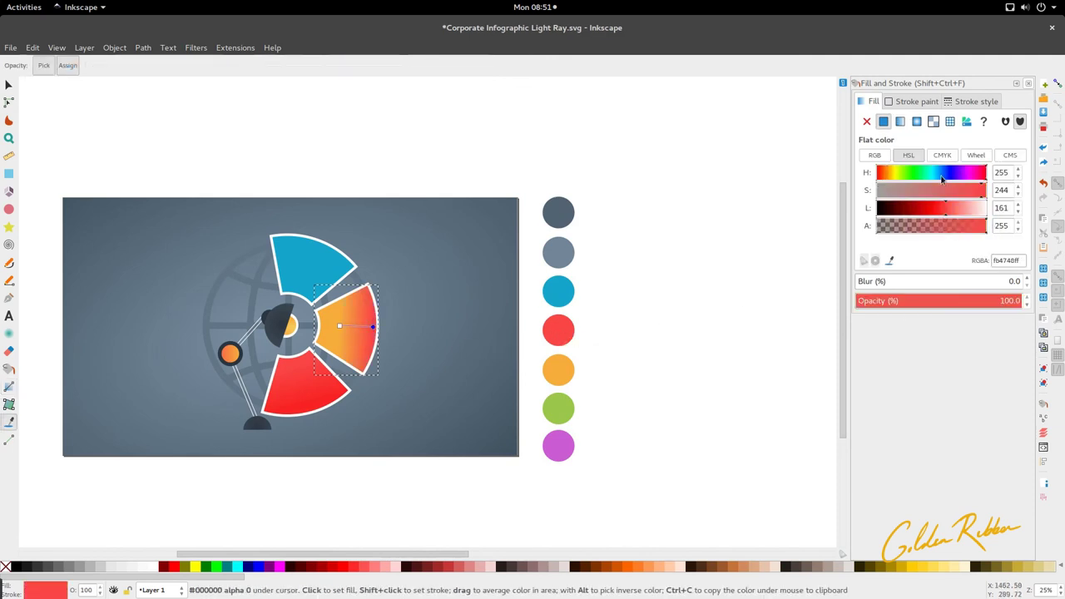
drag(887, 179, 884, 180)
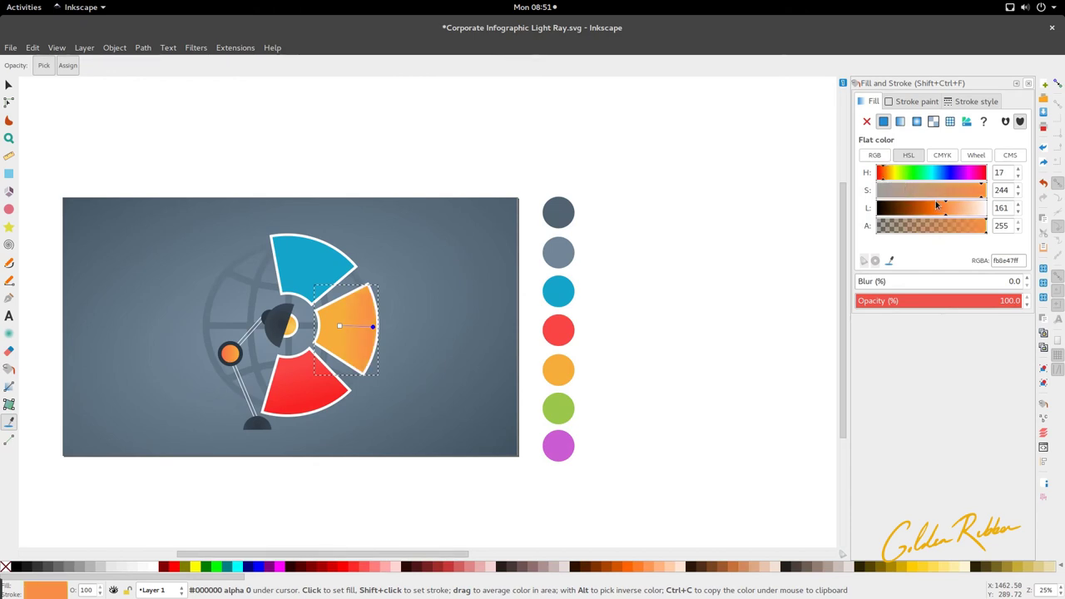
drag(945, 207, 940, 206)
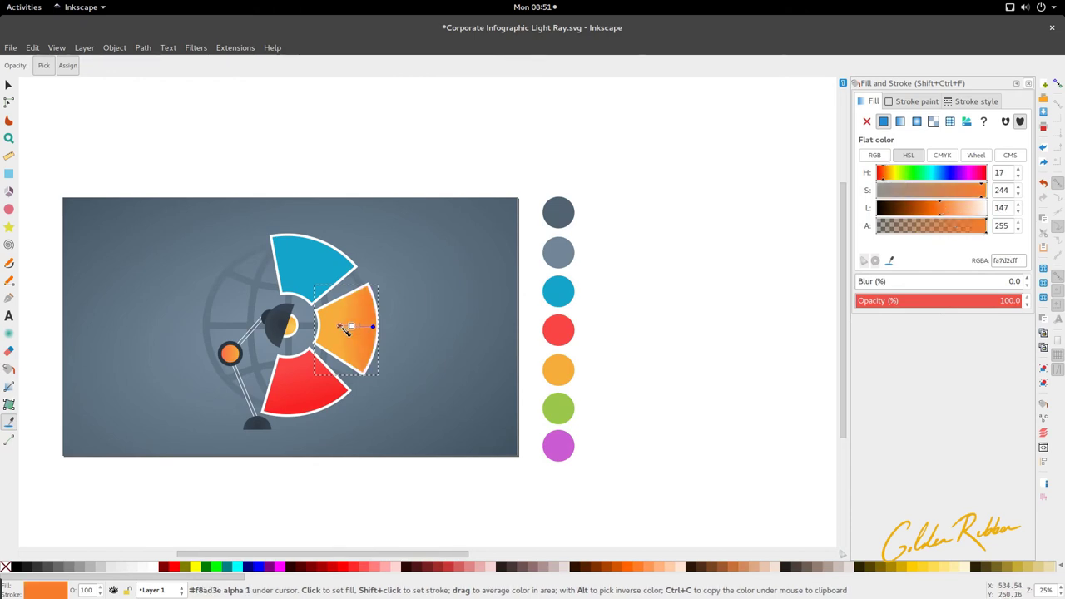
key(s)
Step: Give the blue segment a linear gradient from near its inner arc to its outer arc, with the outer stop made opaque blue (#16a7cd)
double_click(311, 276)
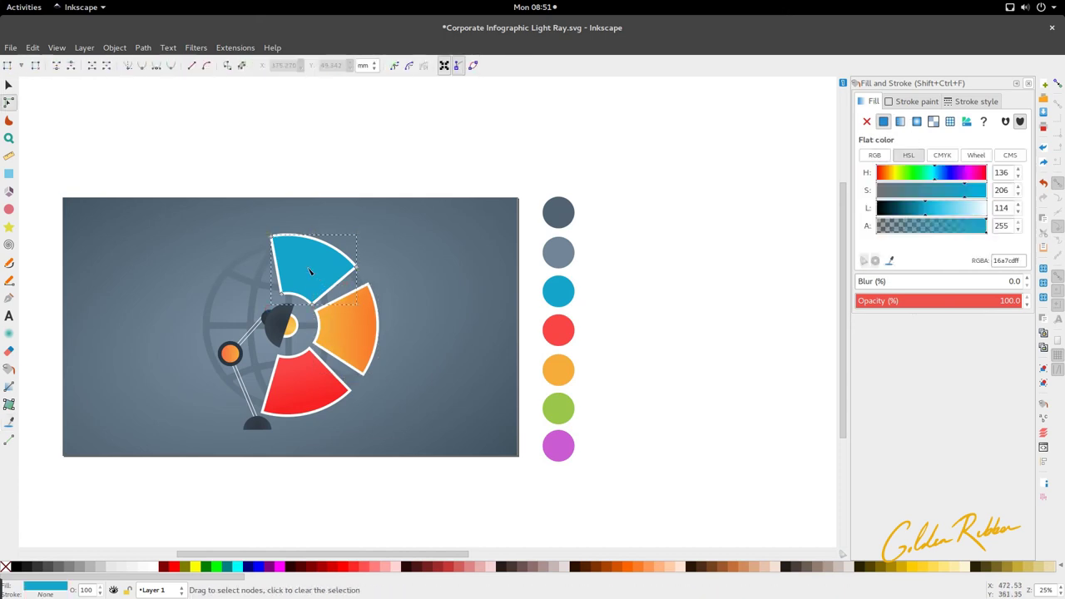
key(g)
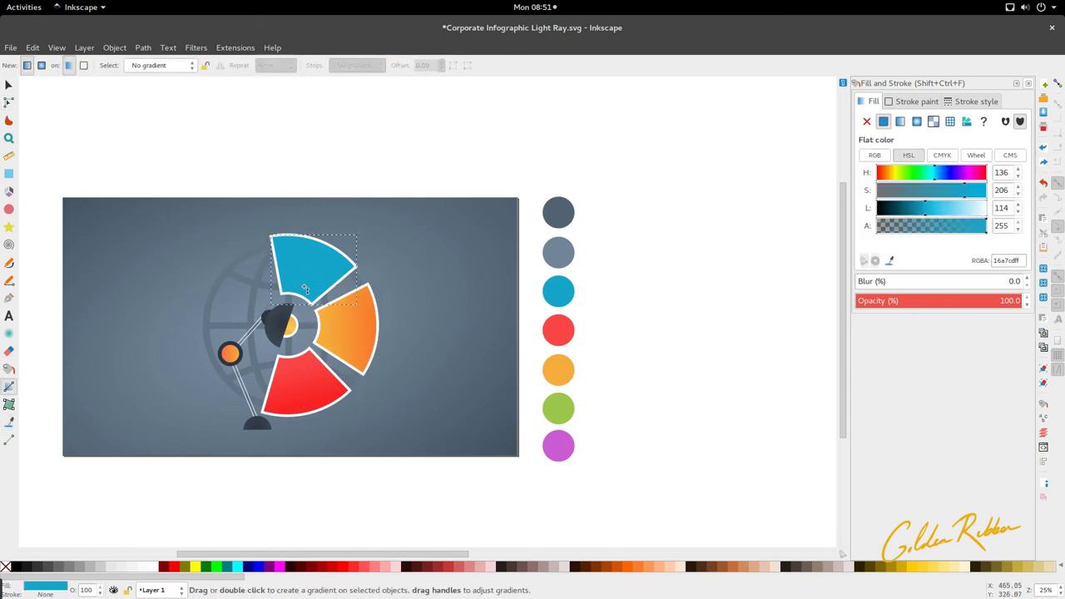
drag(305, 289, 321, 240)
click(320, 240)
key(d)
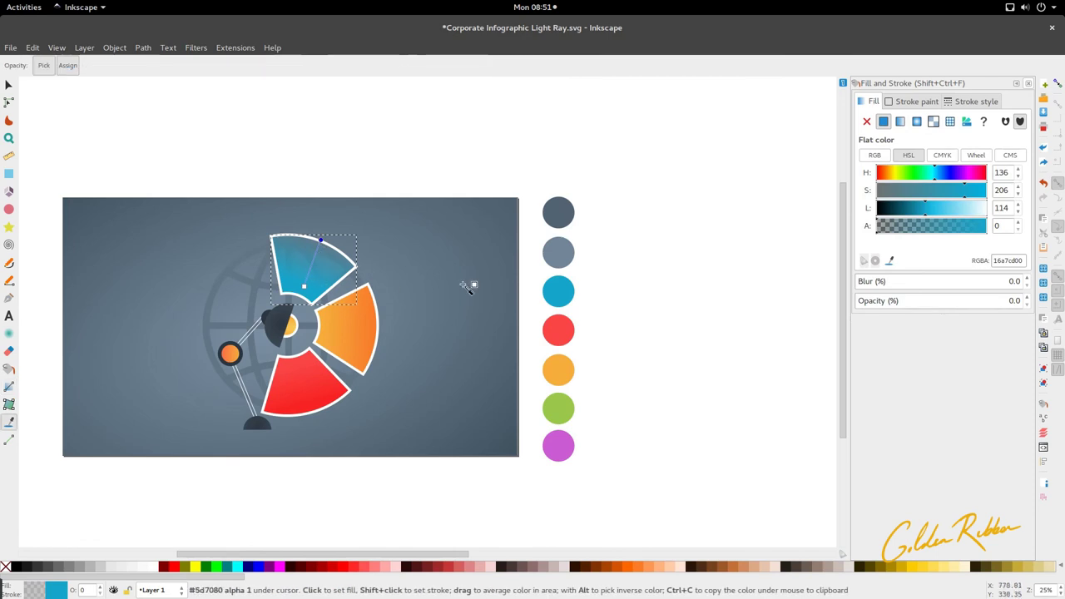
click(303, 291)
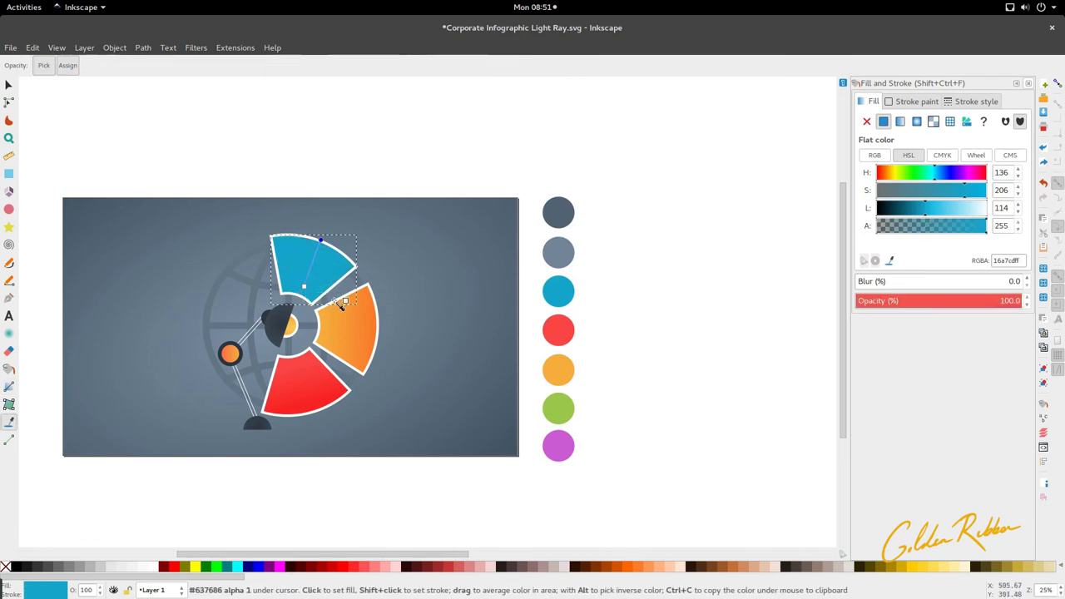
Step: Darken the blue segment's outer gradient stop to hue 141, saturation 193 and lightness 96
drag(924, 216, 921, 217)
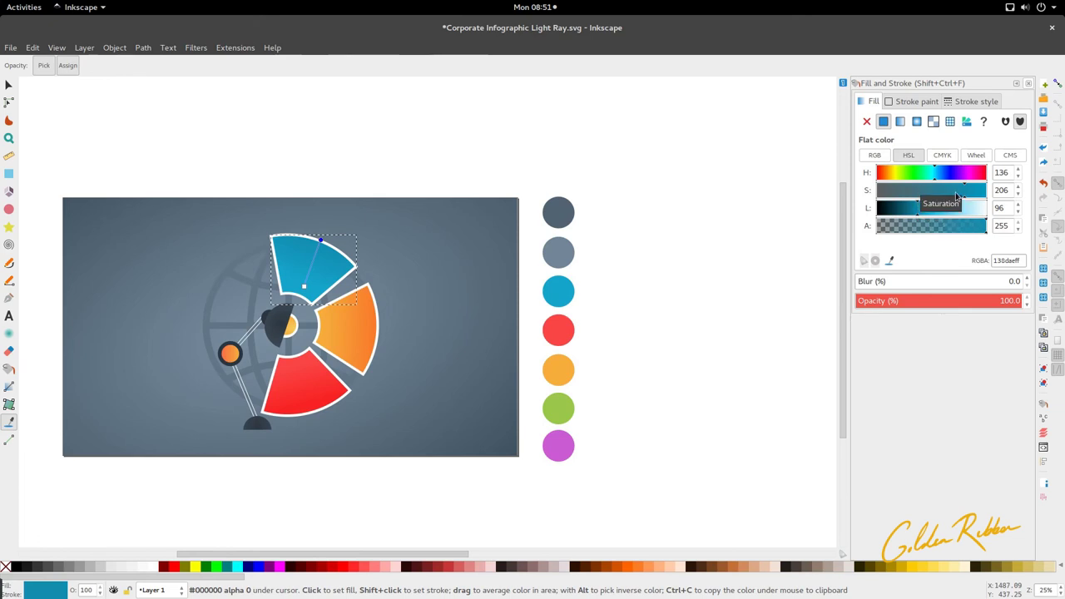
drag(964, 197, 938, 181)
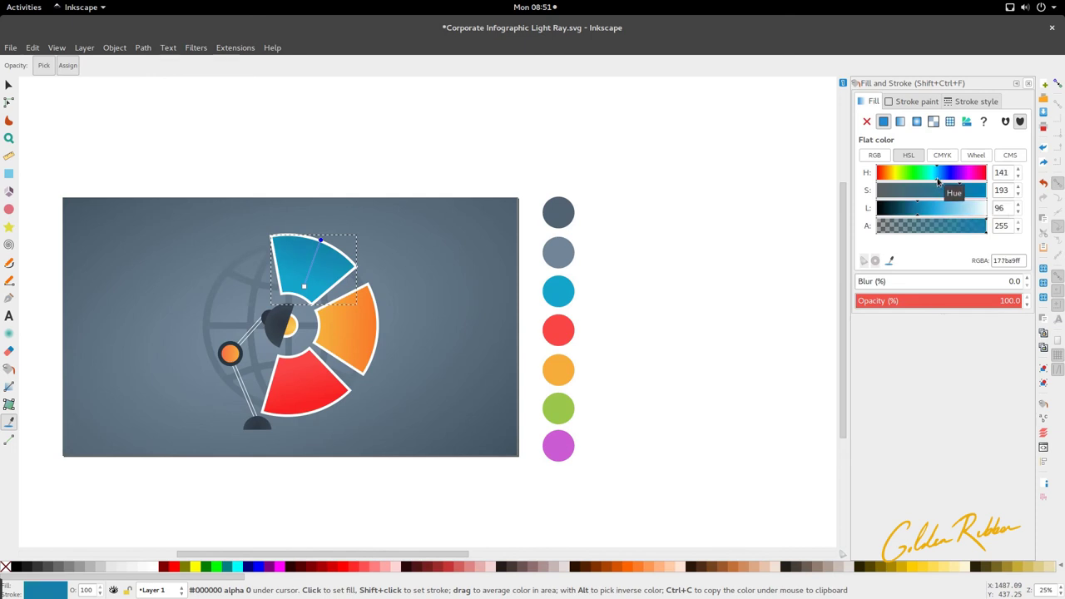
key(s)
click(704, 342)
Step: Add an intermediate stop at offset 0.69 to the orange segment's linear gradient
scroll(271, 384, up, 1)
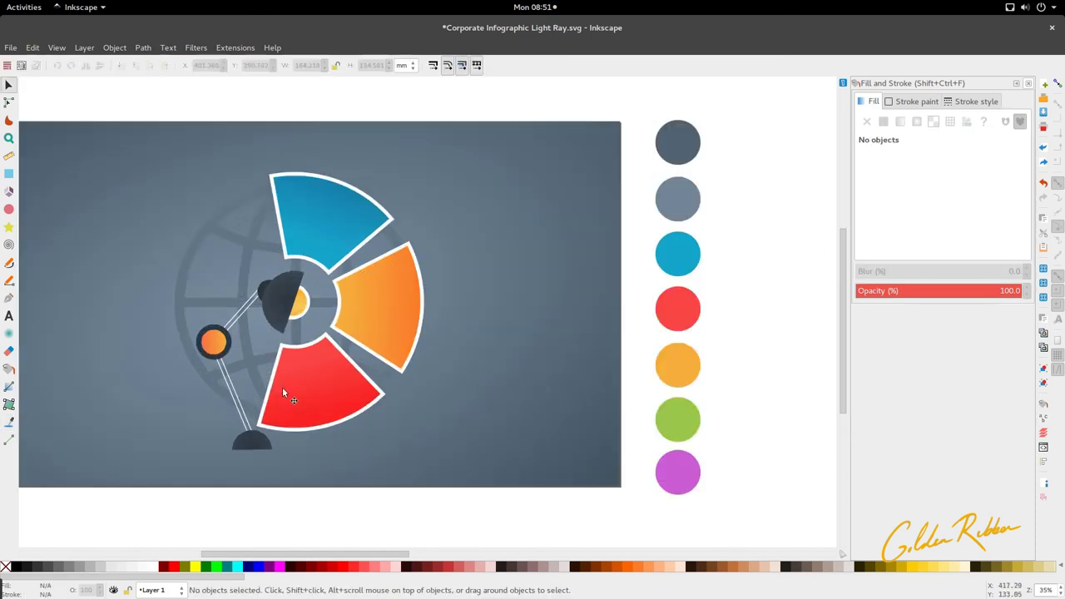
double_click(282, 387)
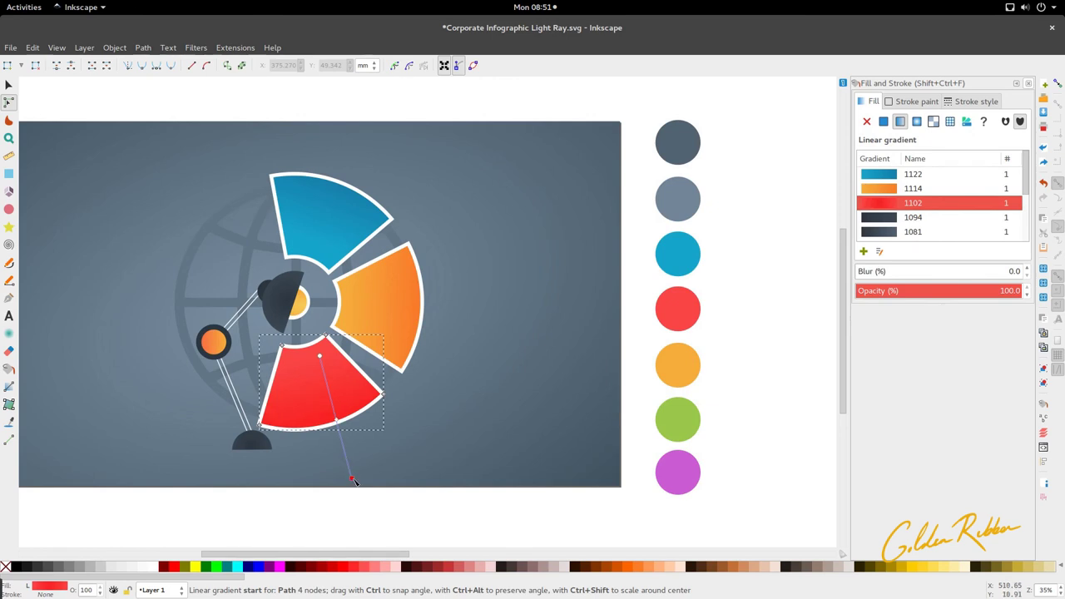
click(404, 291)
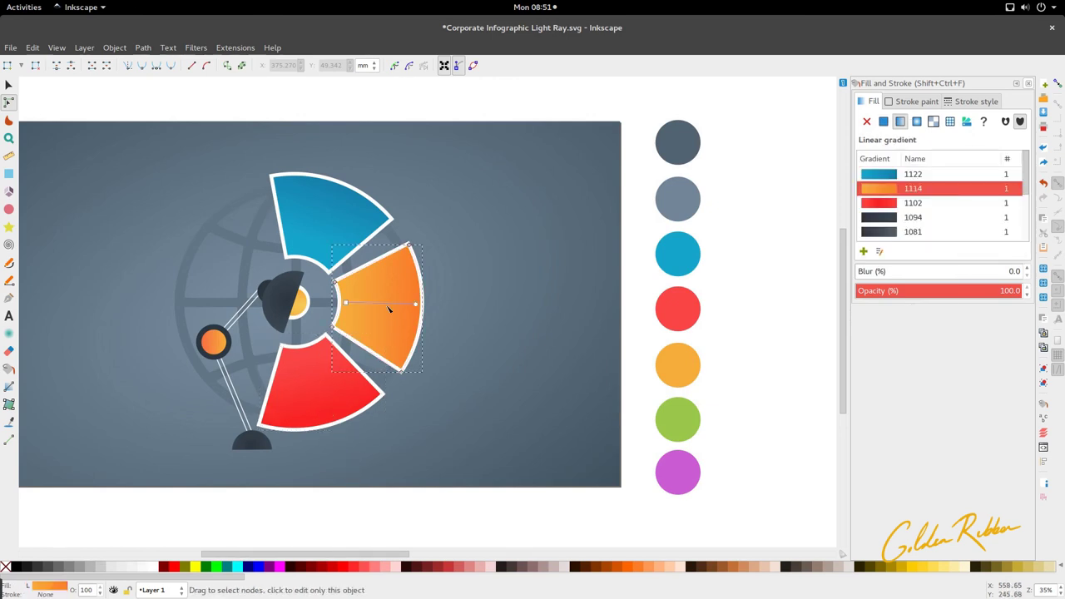
key(g)
double_click(394, 304)
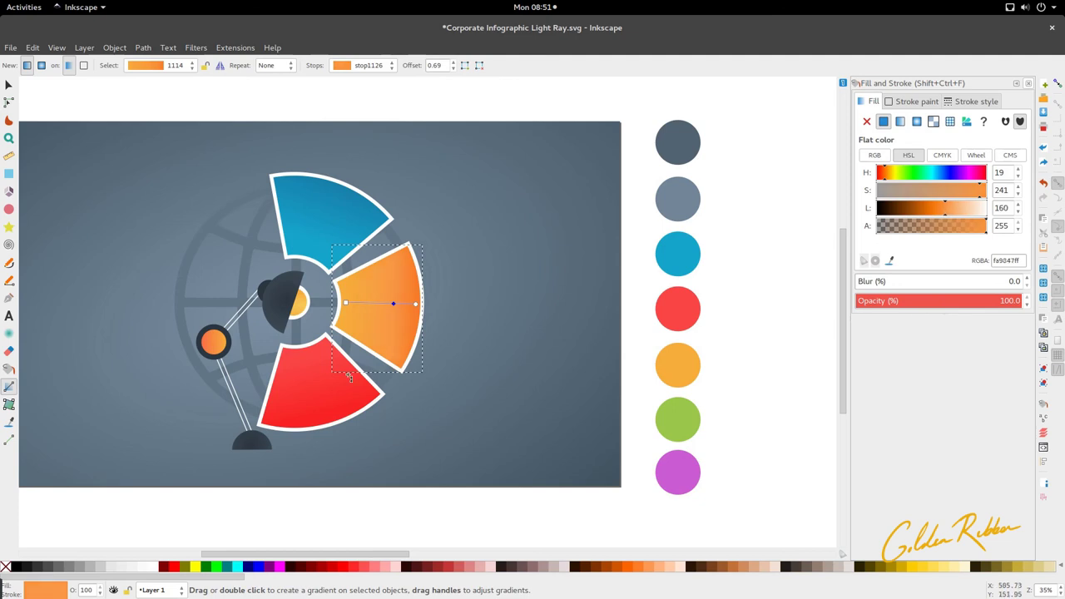
key(s)
Step: Lighten the middle stop of the red segment's gradient to lightness 154
double_click(325, 394)
click(334, 413)
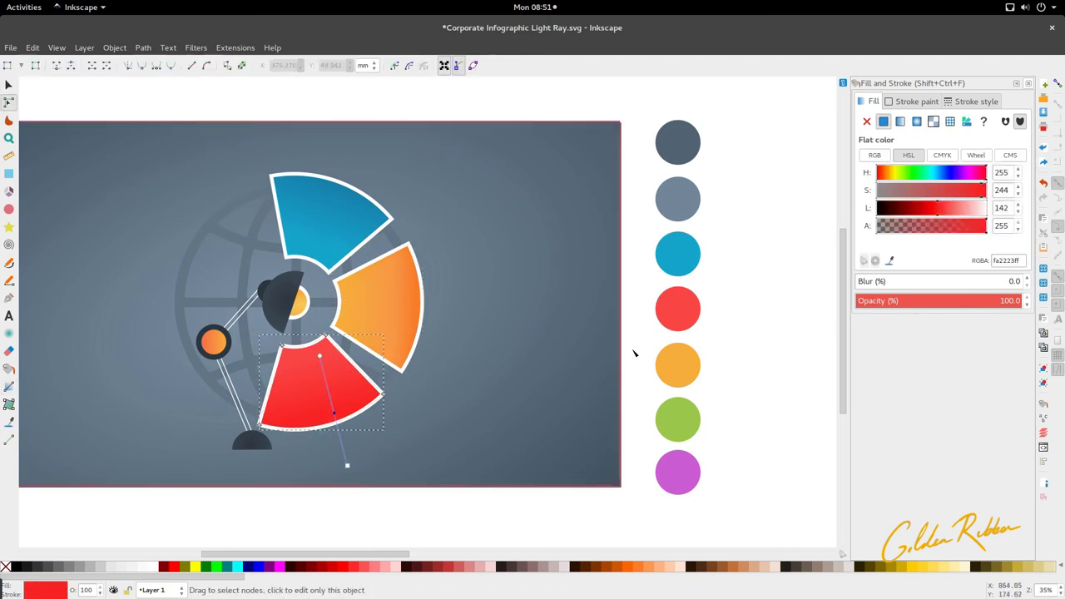
drag(937, 211, 944, 214)
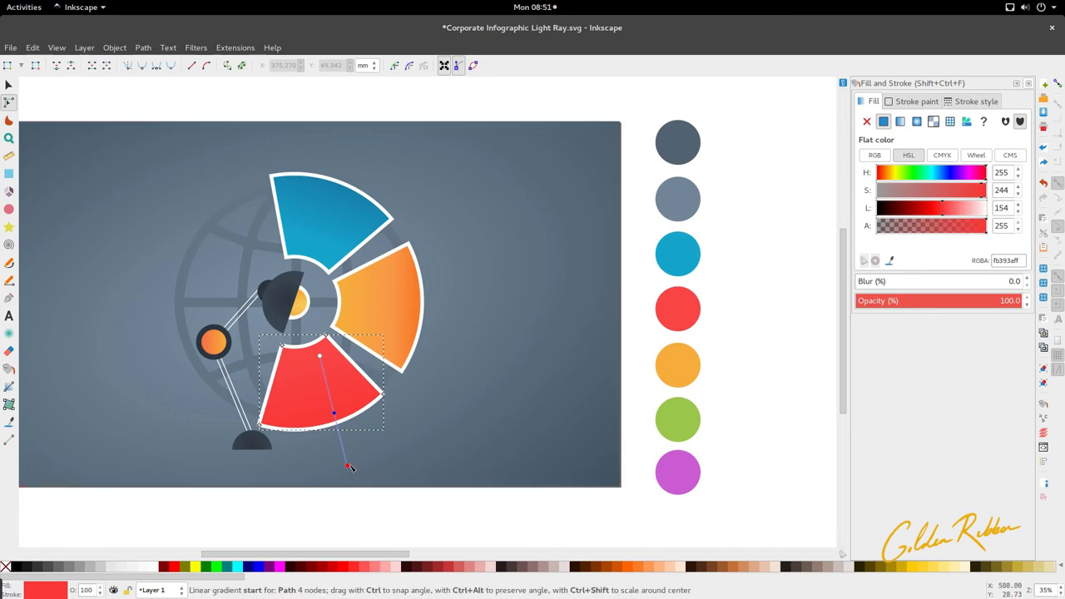
Step: Shorten the red segment's linear gradient at its outer end and darken the outer stop to saturation 207 and lightness 123
drag(348, 466, 348, 439)
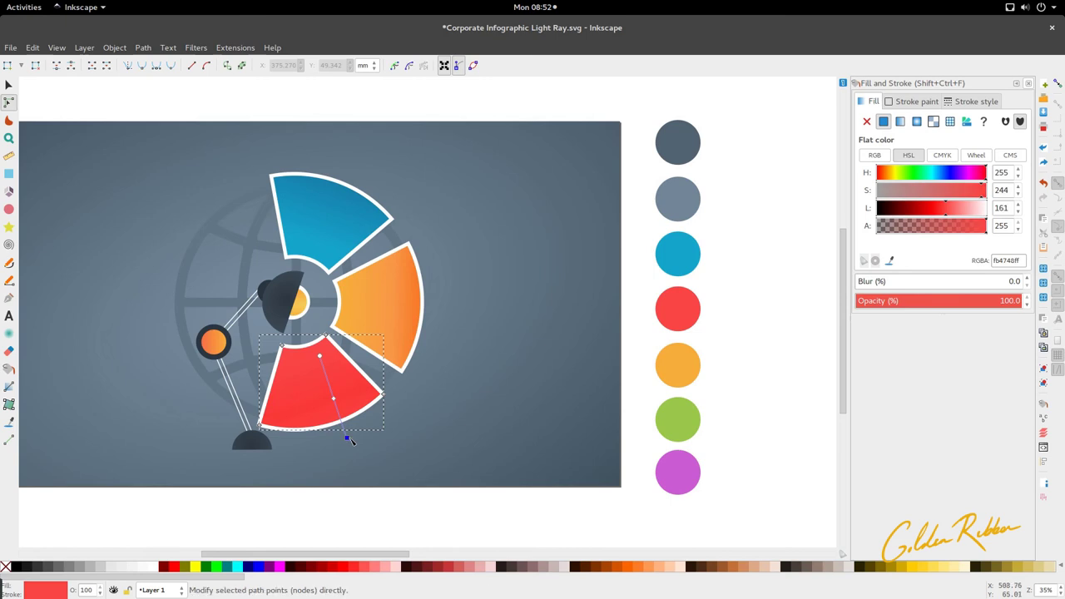
click(320, 356)
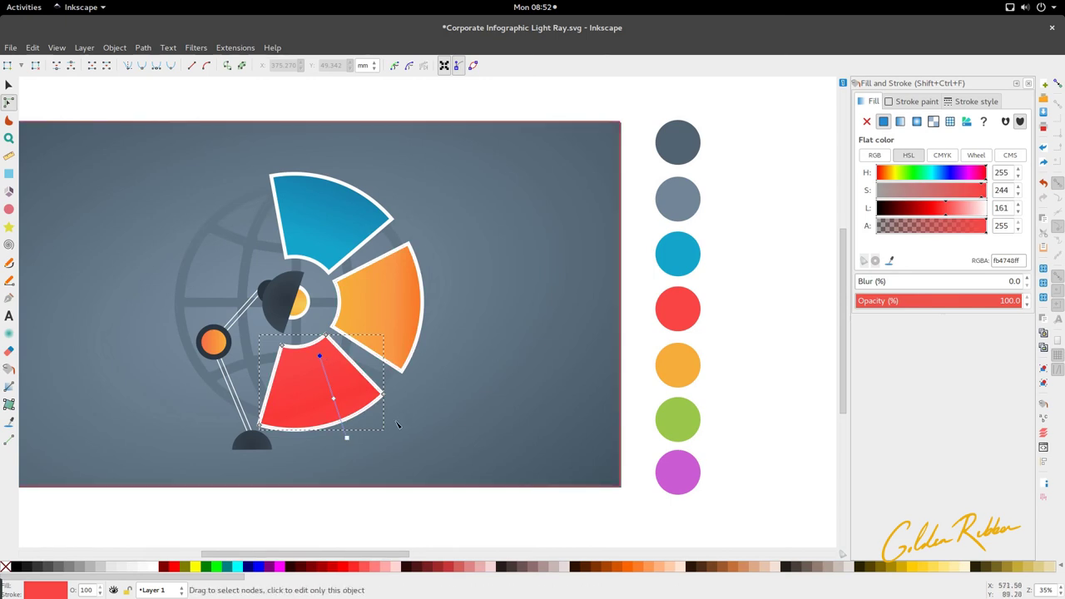
click(347, 436)
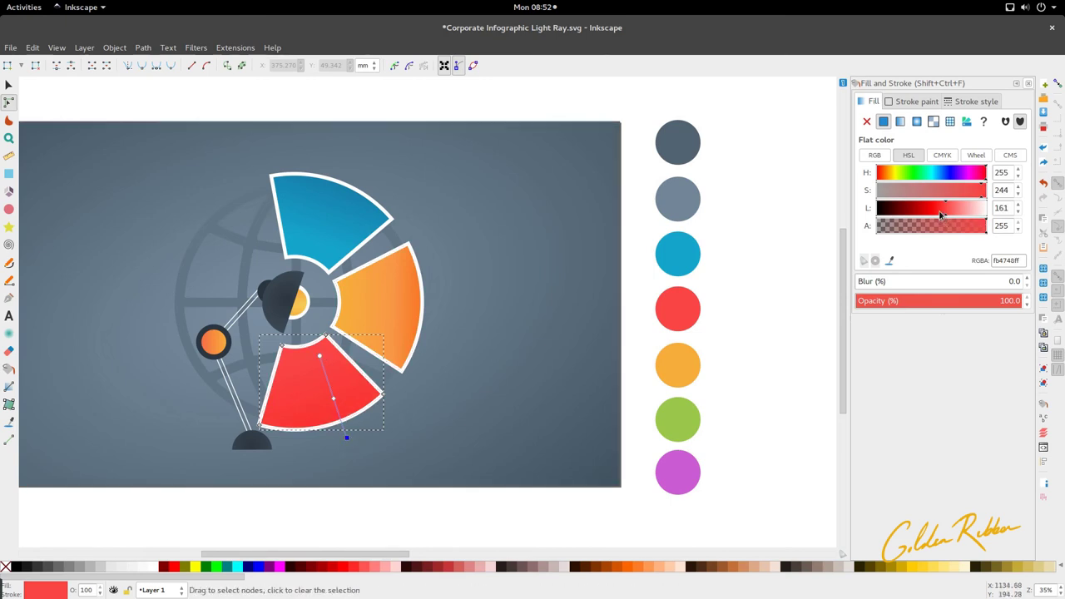
drag(941, 215, 930, 215)
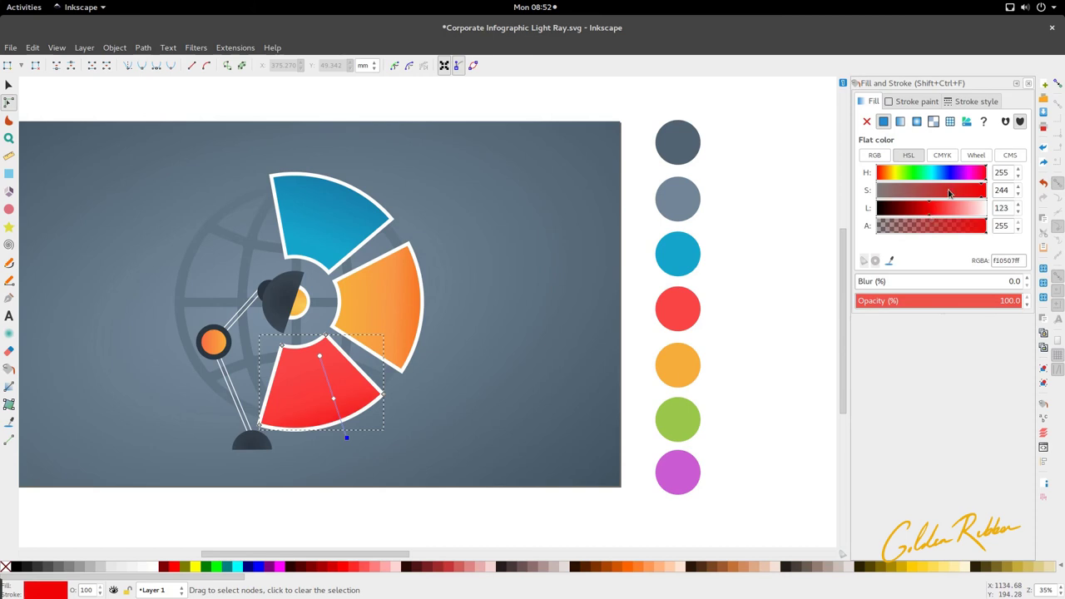
key(s)
key(Escape)
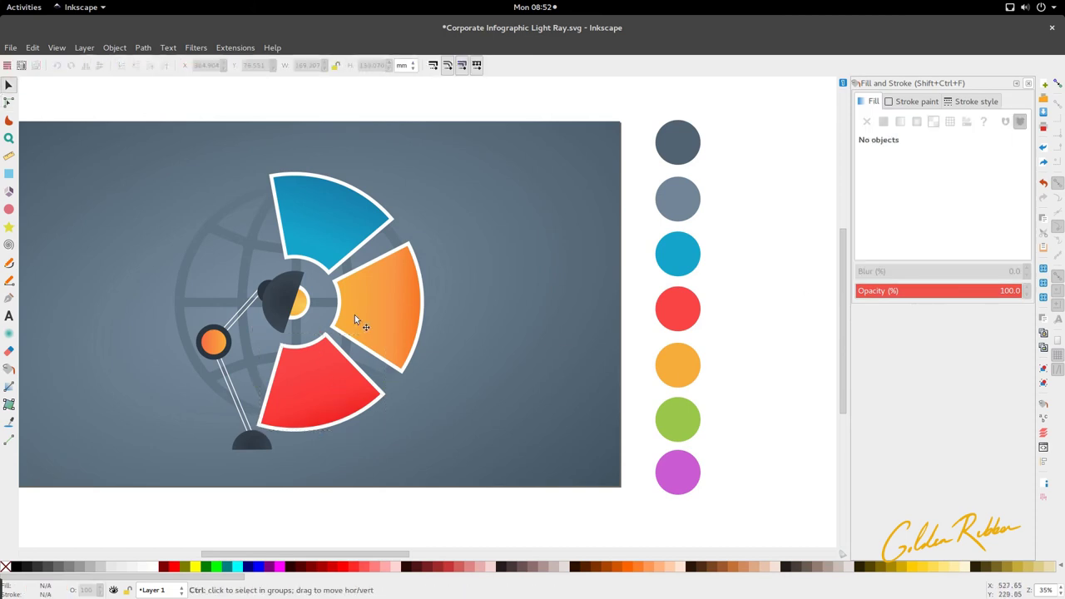
Step: Examine the gradient shading of the blue, orange and red segments against the whole composition
scroll(355, 315, down, 3)
scroll(333, 347, up, 2)
click(333, 340)
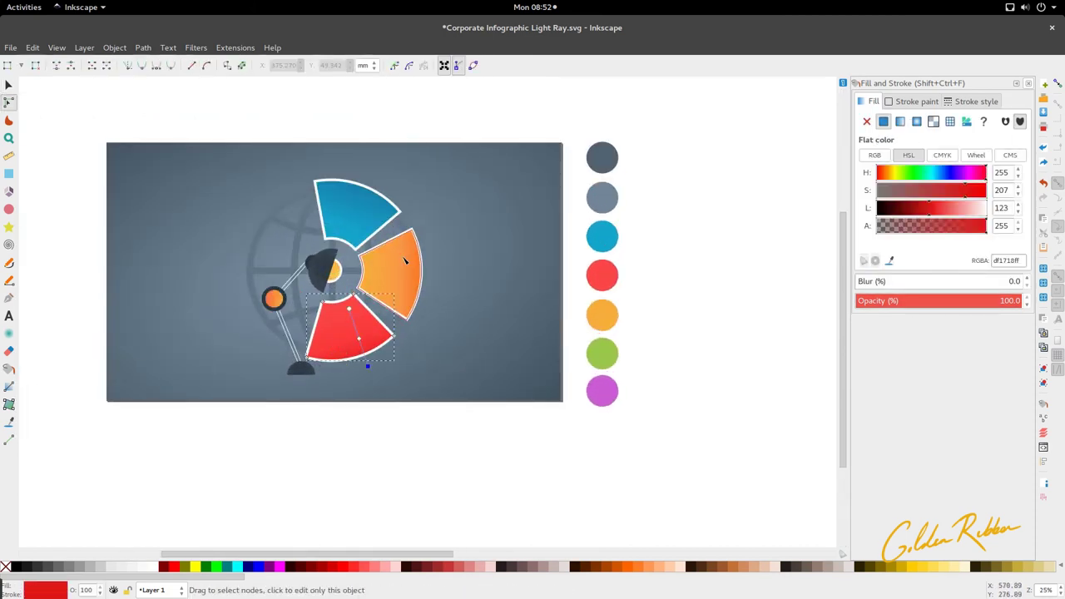
scroll(424, 308, up, 1)
click(433, 333)
scroll(292, 334, up, 3)
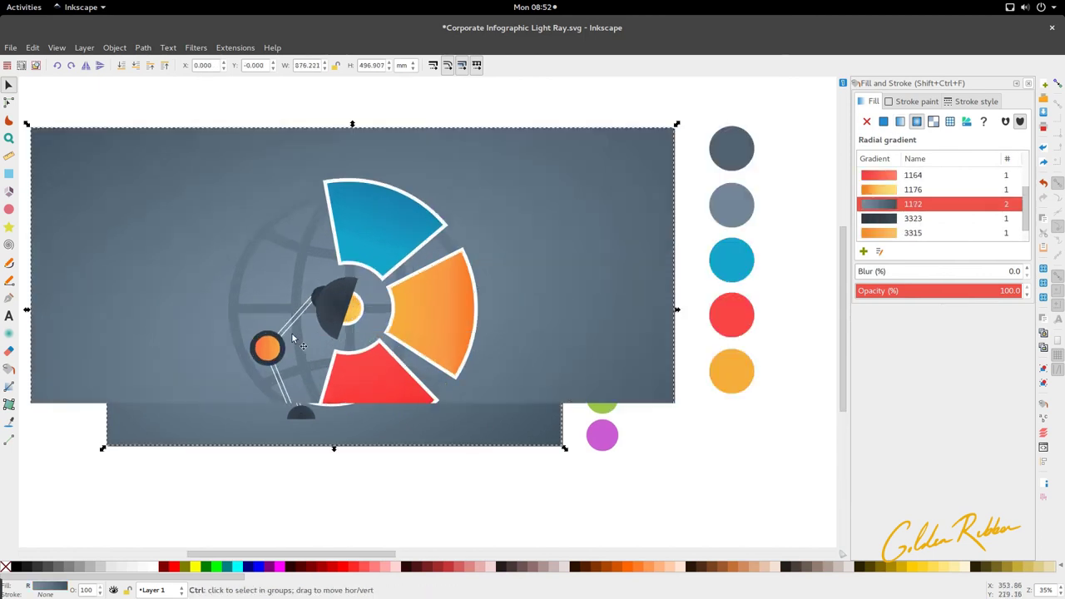
scroll(294, 333, down, 2)
scroll(294, 334, down, 1)
scroll(294, 334, up, 1)
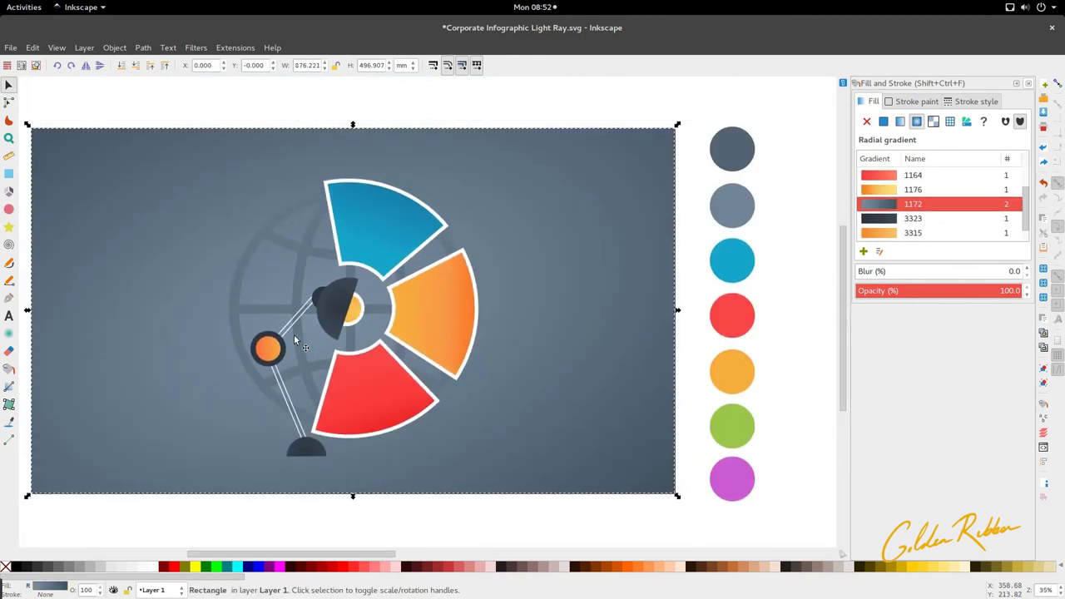
click(409, 228)
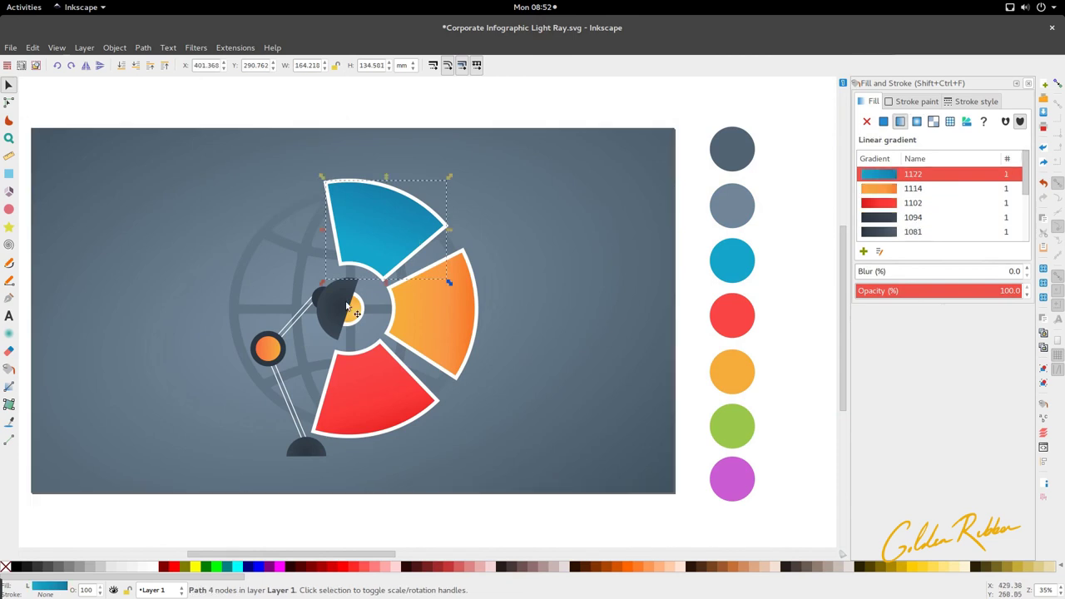
Step: Draw a nine-cornered star with spoke ratio 0.169 over the lamp bulb, about 61 mm across, and remove its stroke
scroll(342, 312, down, 1)
scroll(342, 312, up, 3)
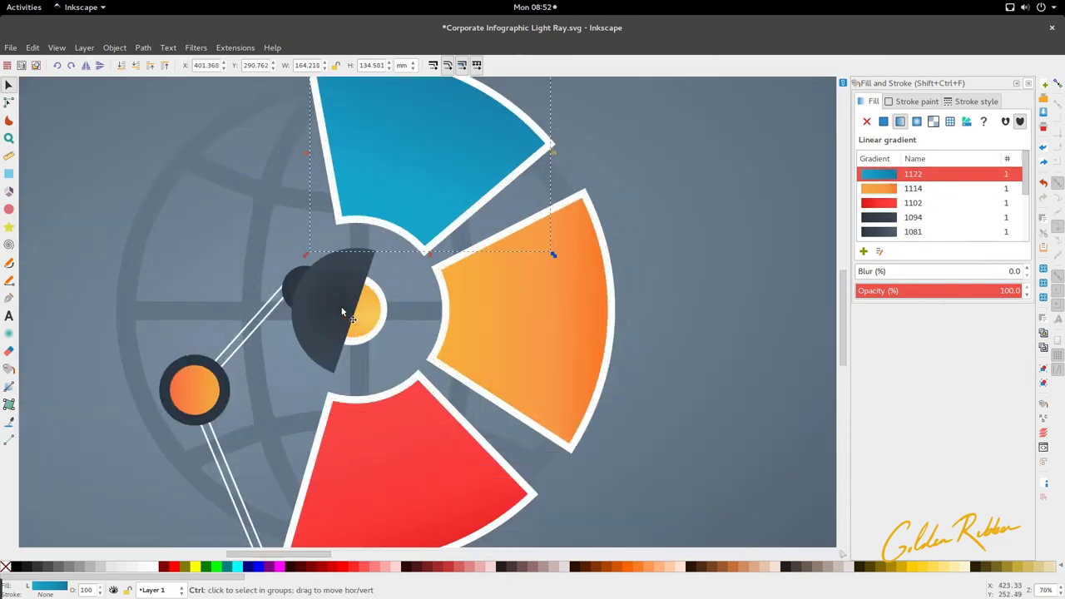
click(11, 228)
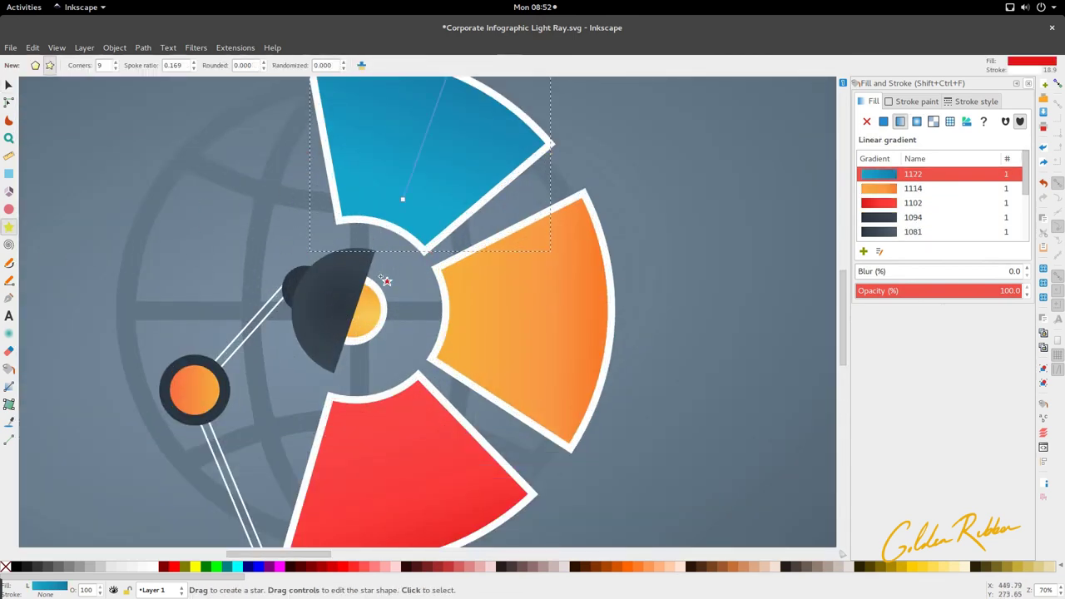
drag(387, 290, 420, 332)
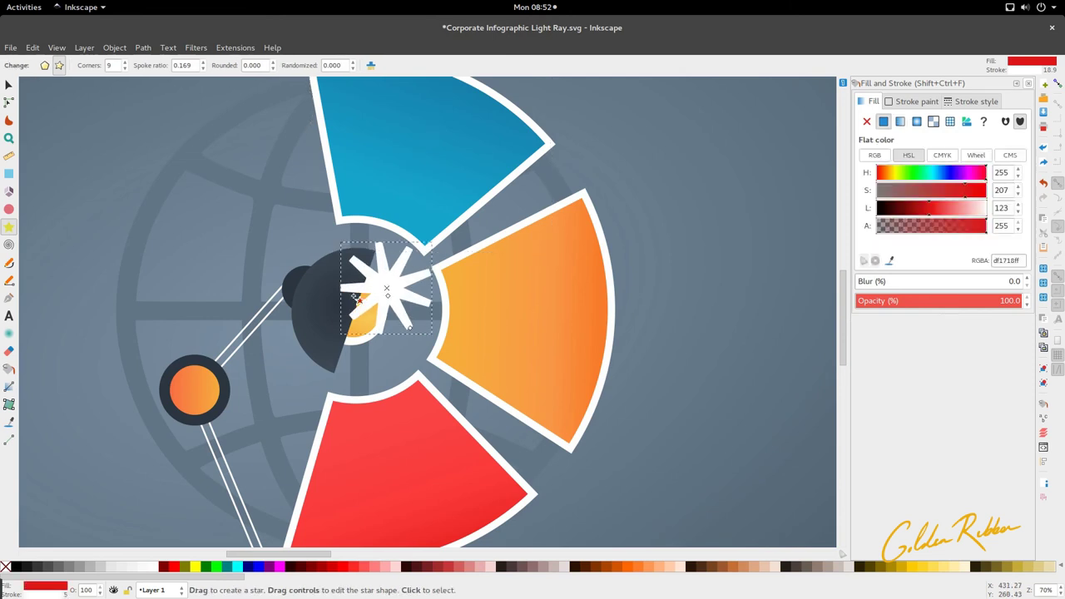
right_click(48, 594)
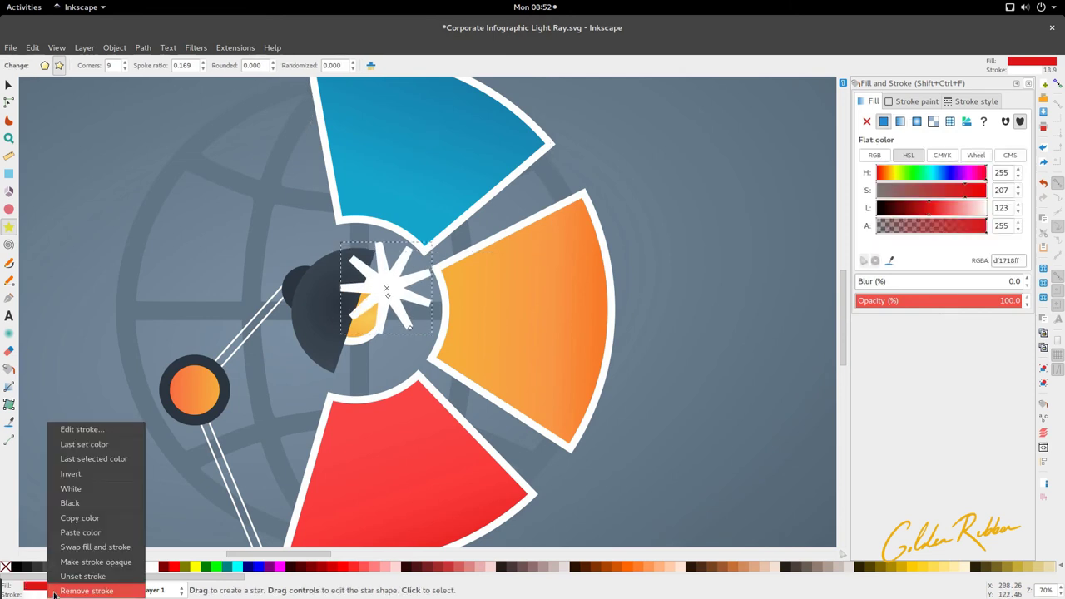
click(84, 588)
Step: Fill the star with white sampled from the bulb's outline and shift it slightly down over the bulb's edge
key(s)
key(d)
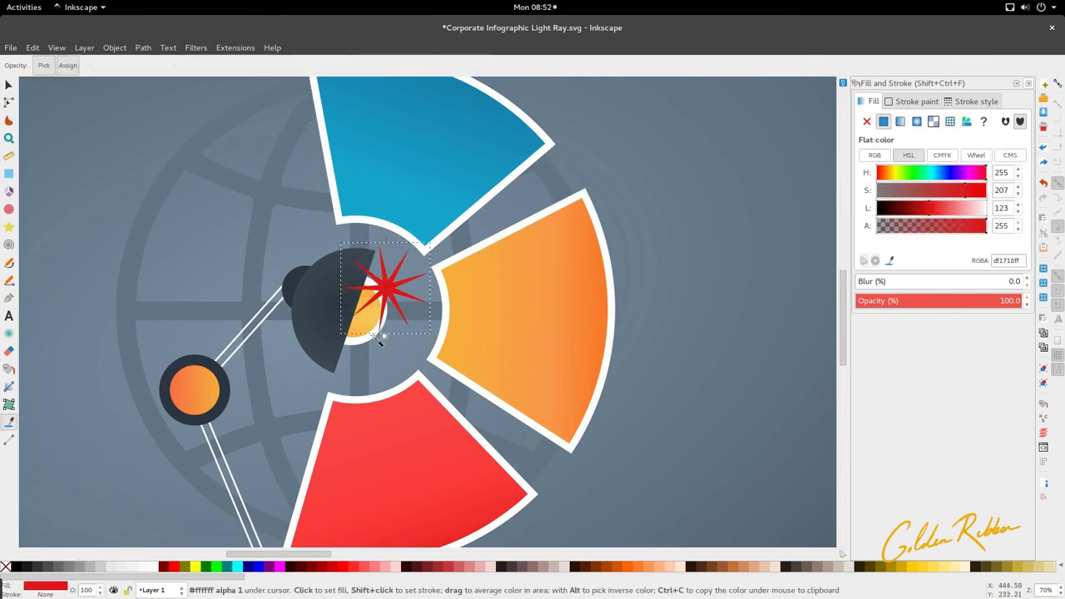
click(375, 333)
key(s)
drag(396, 302, 398, 310)
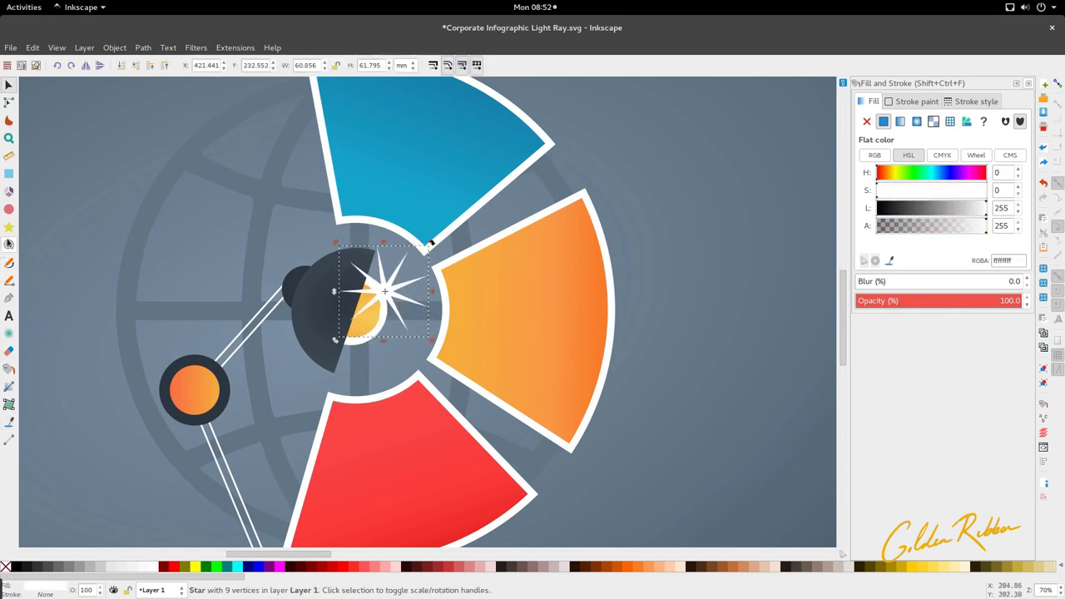
Step: Rotate the white star slightly clockwise about its centre and save the document
click(9, 227)
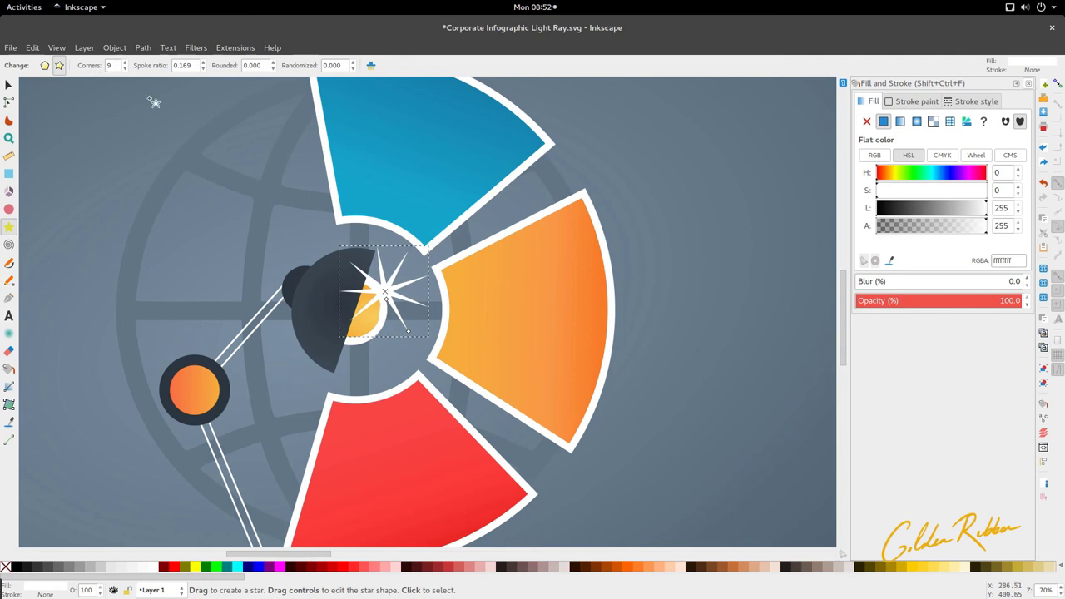
key(s)
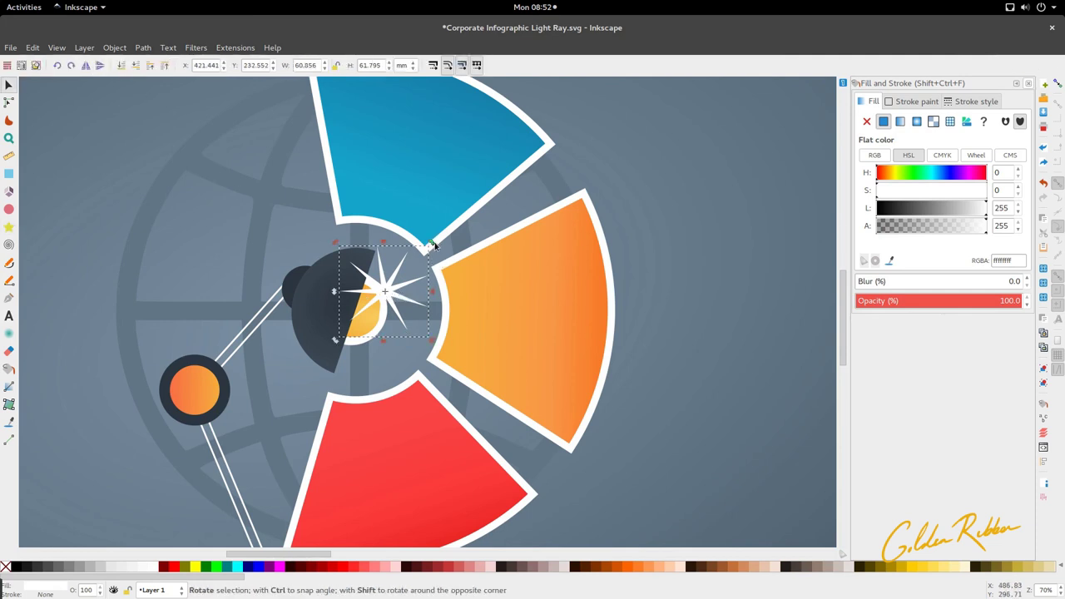
drag(434, 246, 441, 247)
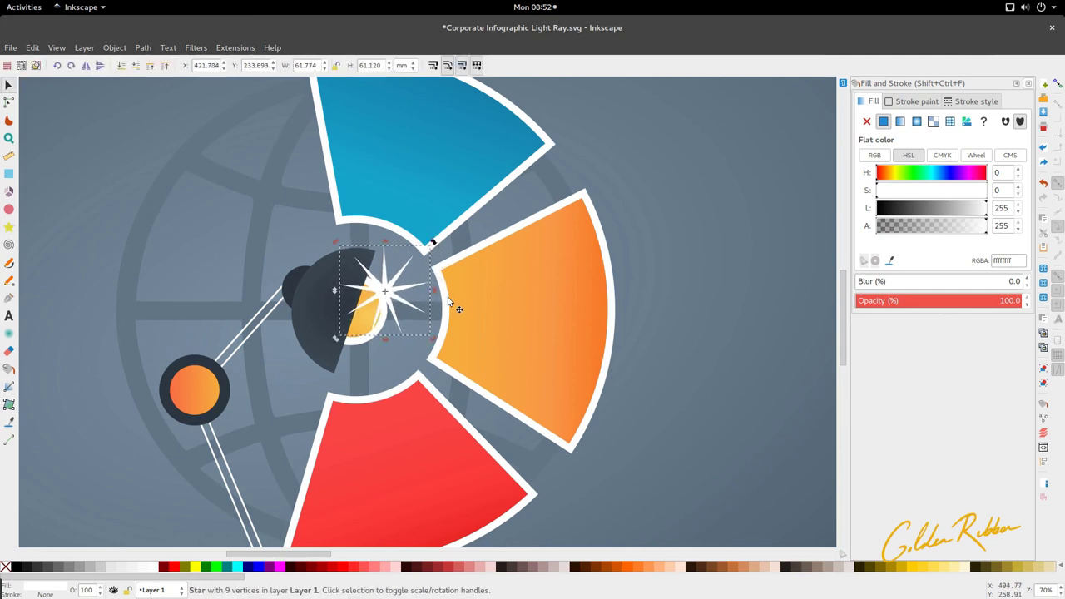
key(ctrl+s)
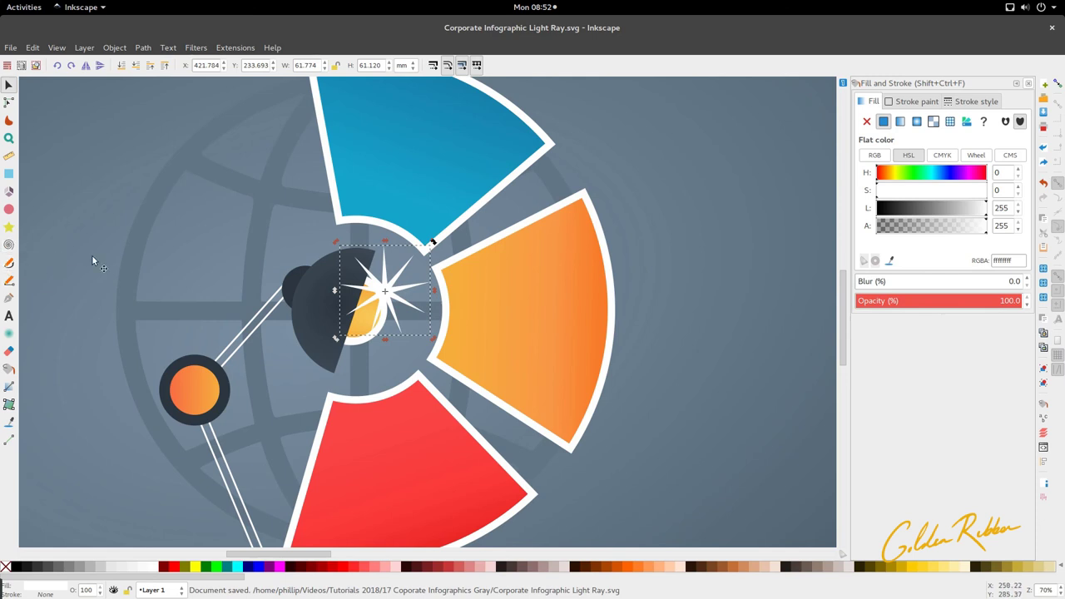
Step: Draw a thin horizontal white ellipse about 142 mm wide and 2.6 mm high across the star's centre
key(e)
drag(263, 287, 453, 293)
key(s)
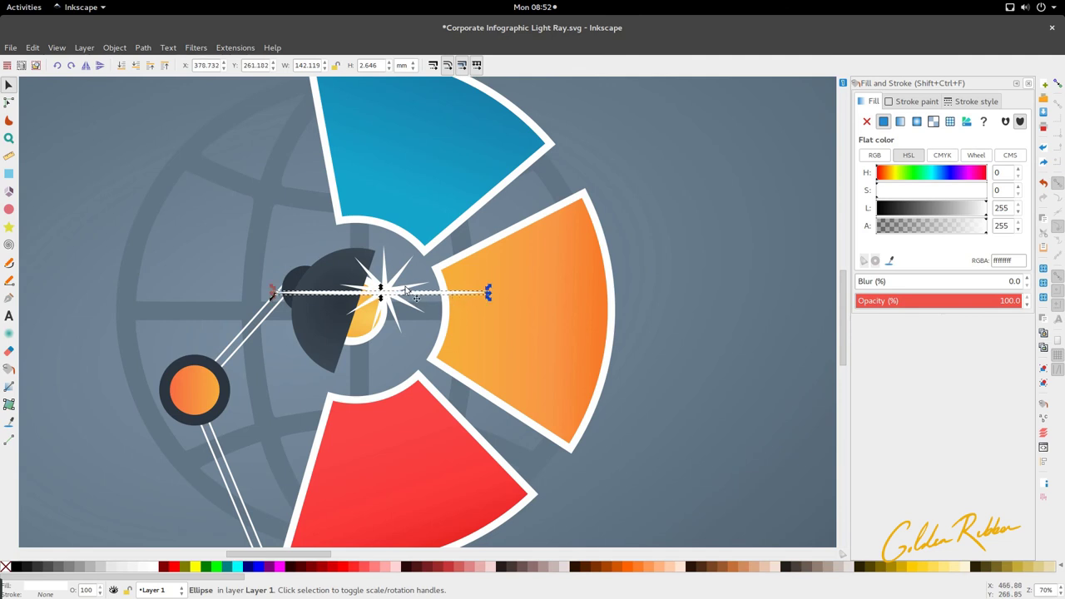
Step: Blur the star by 6.0% and the thin horizontal ellipse by 2.7%
click(406, 288)
click(867, 281)
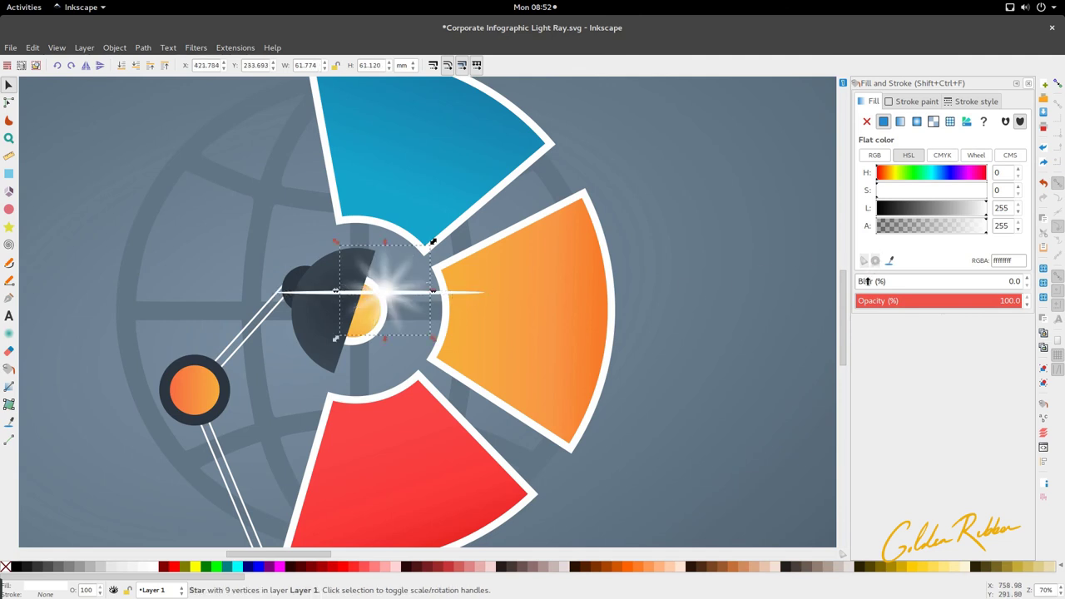
drag(867, 282, 860, 281)
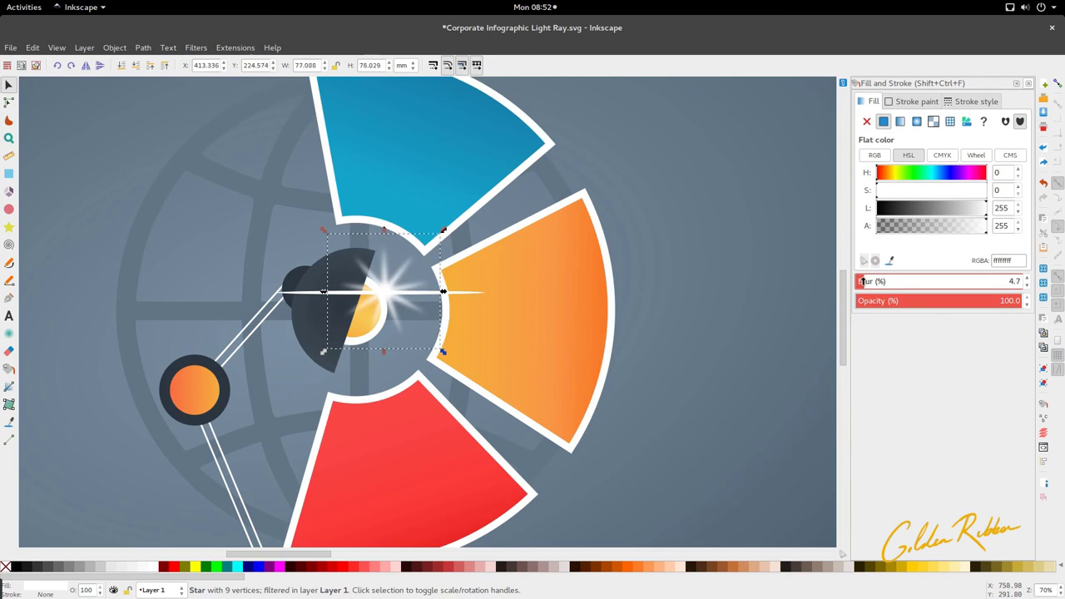
click(395, 292)
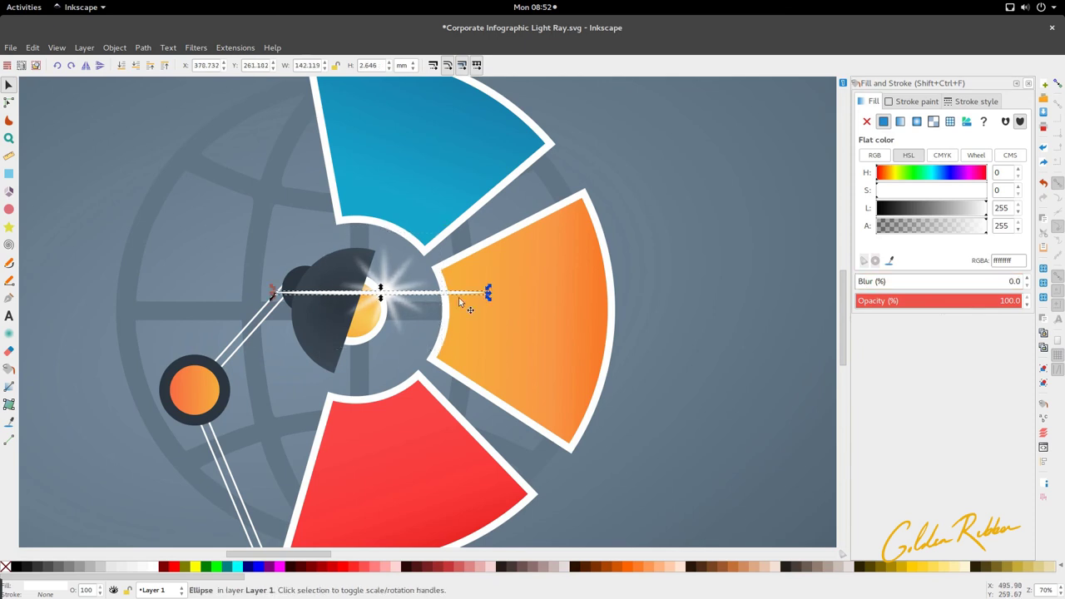
click(859, 282)
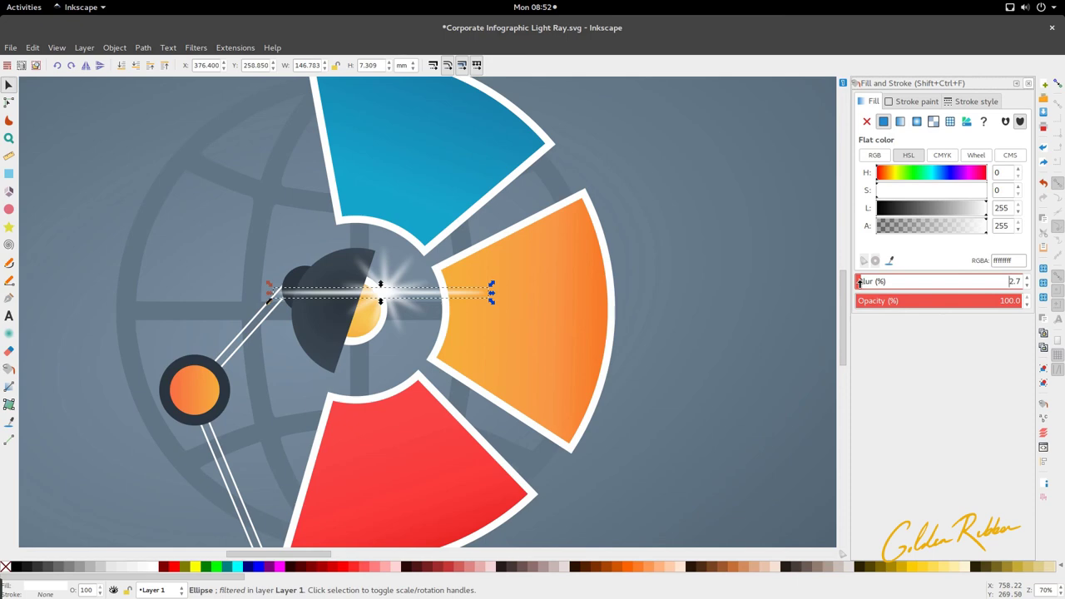
Step: Group the blurred star and the thin ellipse into one light flare
click(560, 346)
scroll(445, 323, down, 3)
ctrl+scroll(432, 322, up, 4)
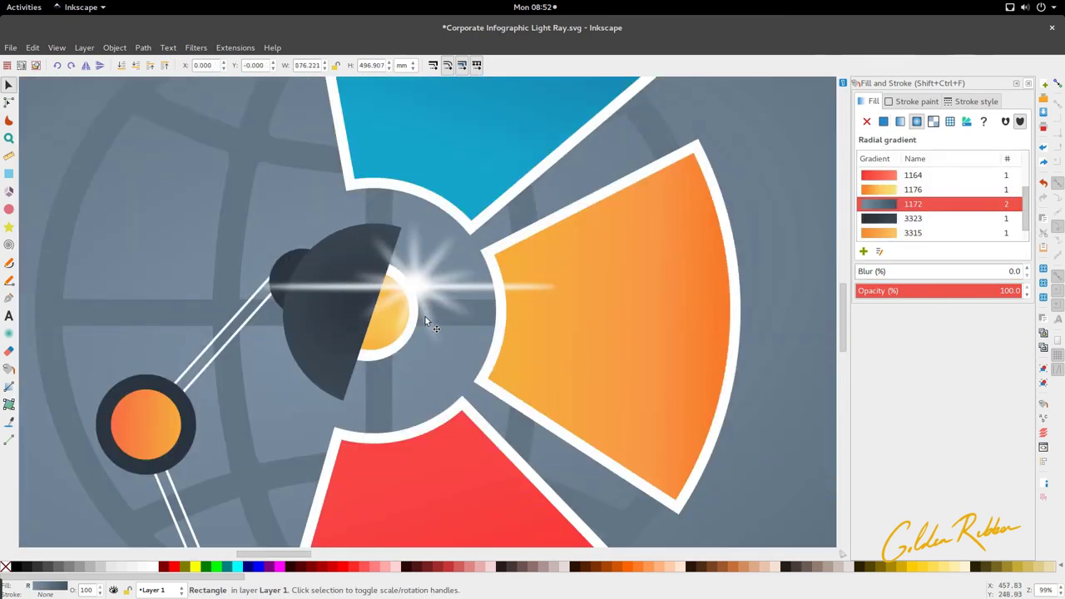
ctrl+scroll(413, 297, down, 2)
click(423, 300)
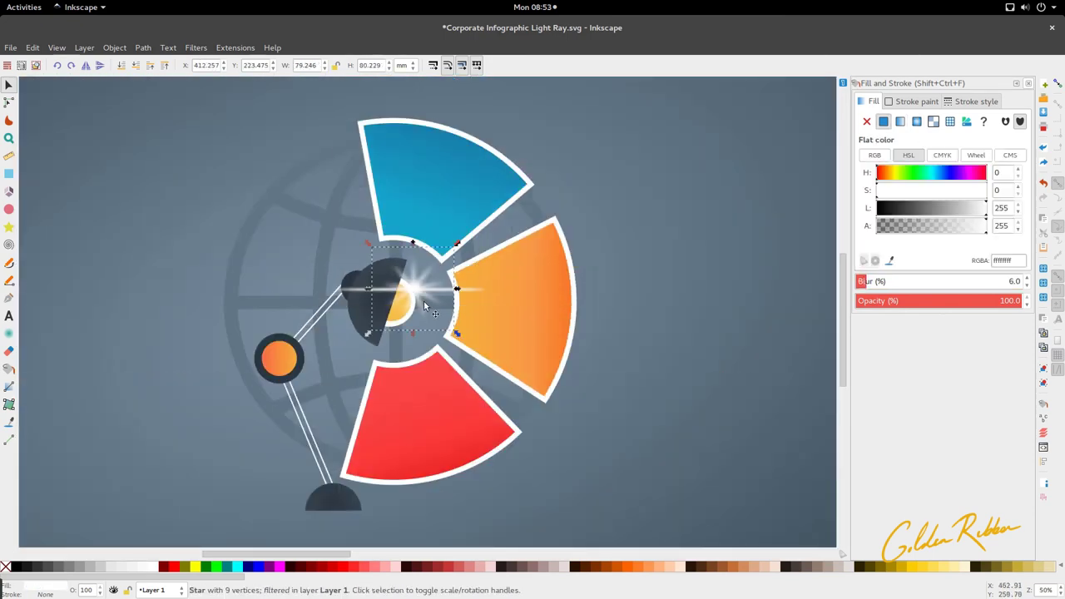
shift+click(477, 292)
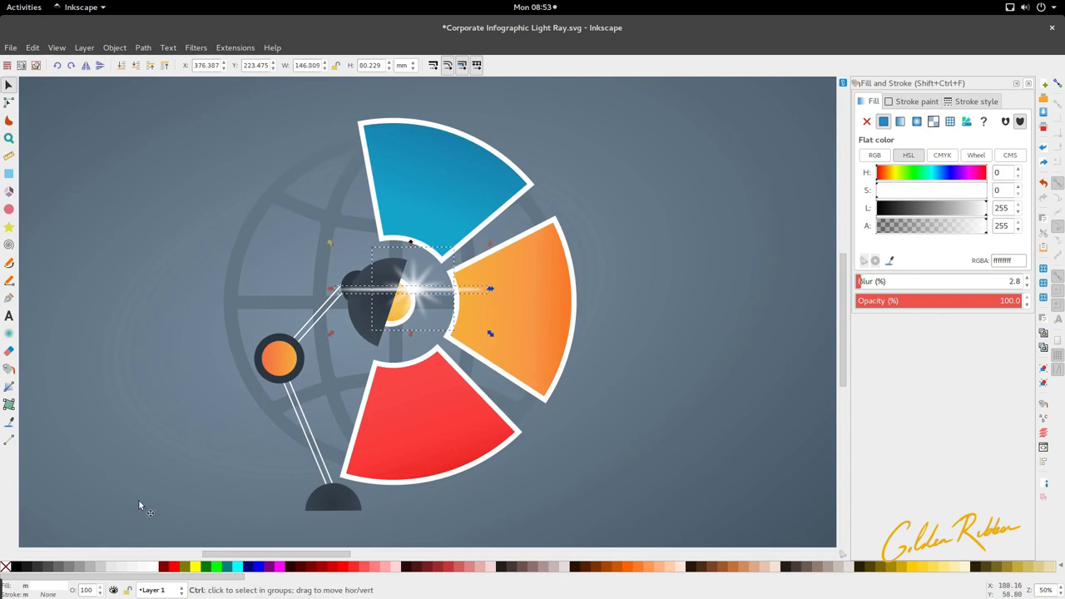
key(ctrl+g)
ctrl+scroll(170, 503, down, 2)
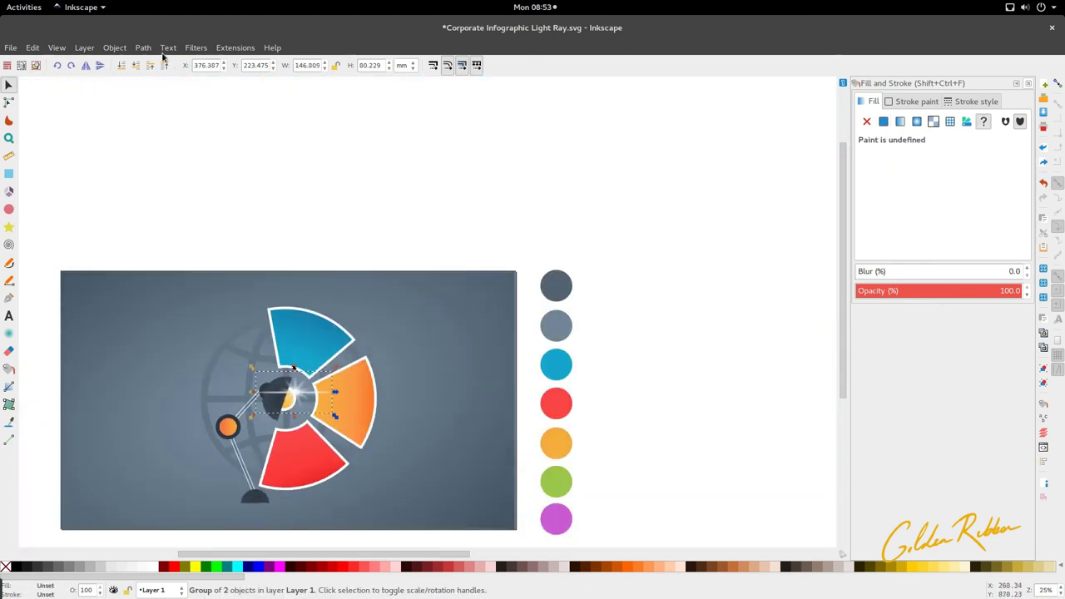
click(124, 48)
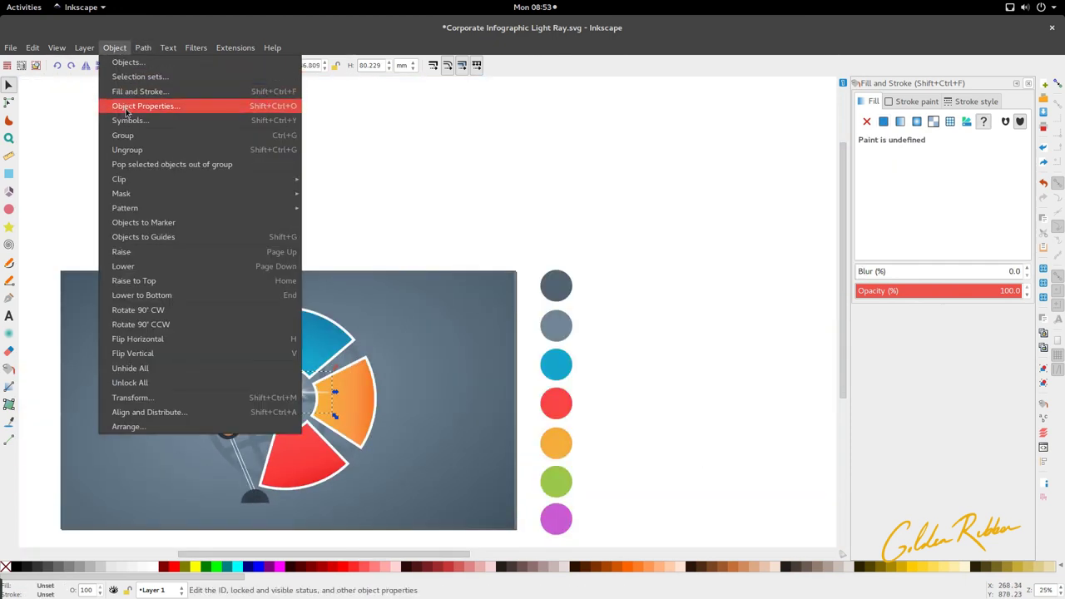
click(488, 185)
Step: Copy the RAY 1, RAY 2 and RAY 3 callouts from the finished reference infographic, including lines, end circles, labels, descriptions and icons
scroll(387, 313, down, 5)
ctrl+scroll(387, 319, down, 1)
scroll(387, 319, up, 1)
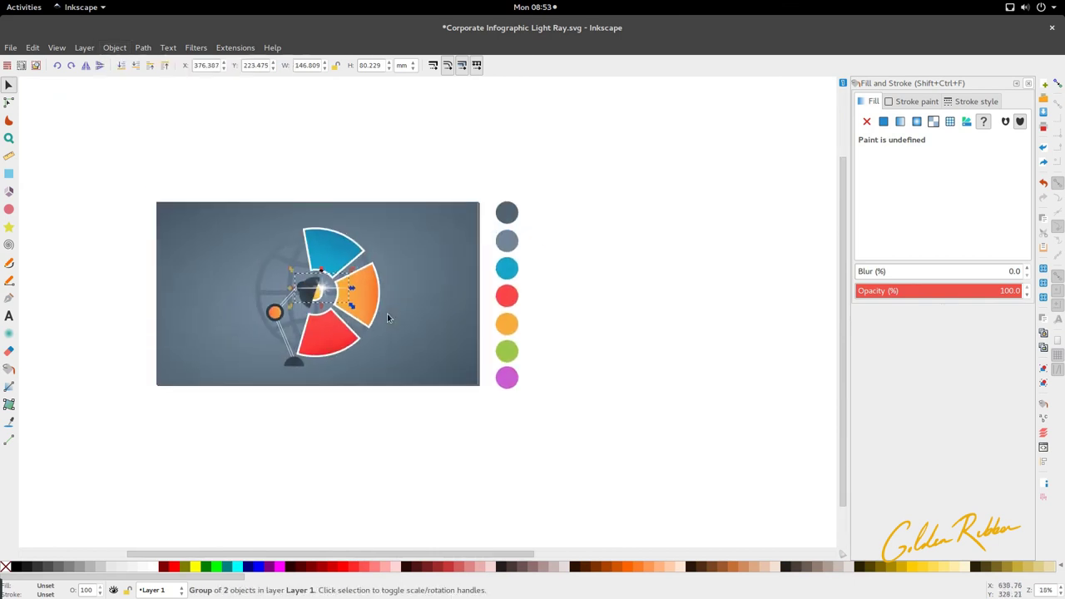
scroll(387, 318, right, 12)
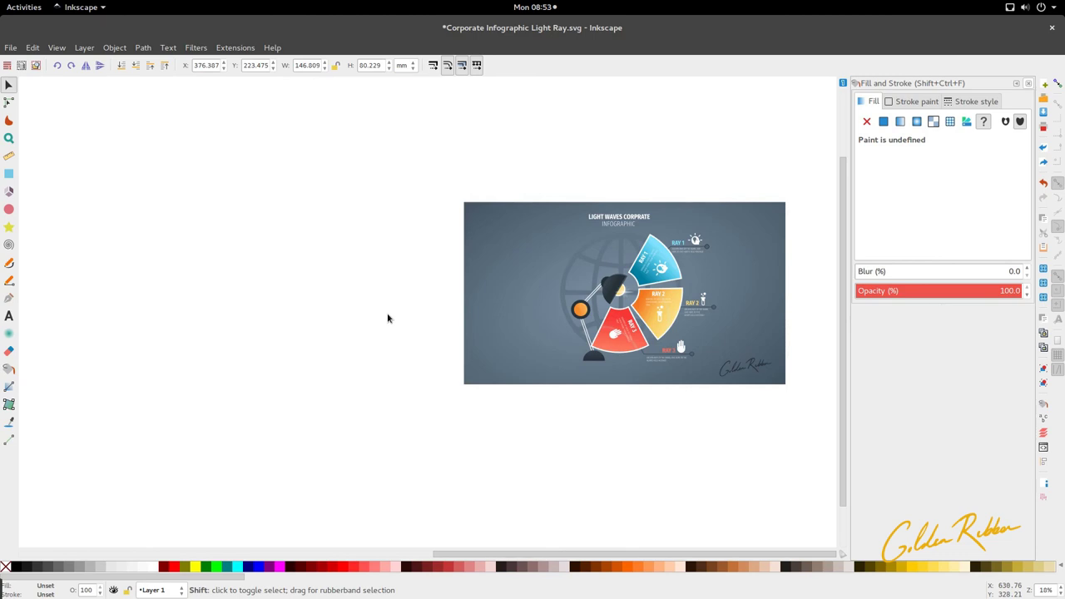
ctrl+scroll(707, 341, up, 3)
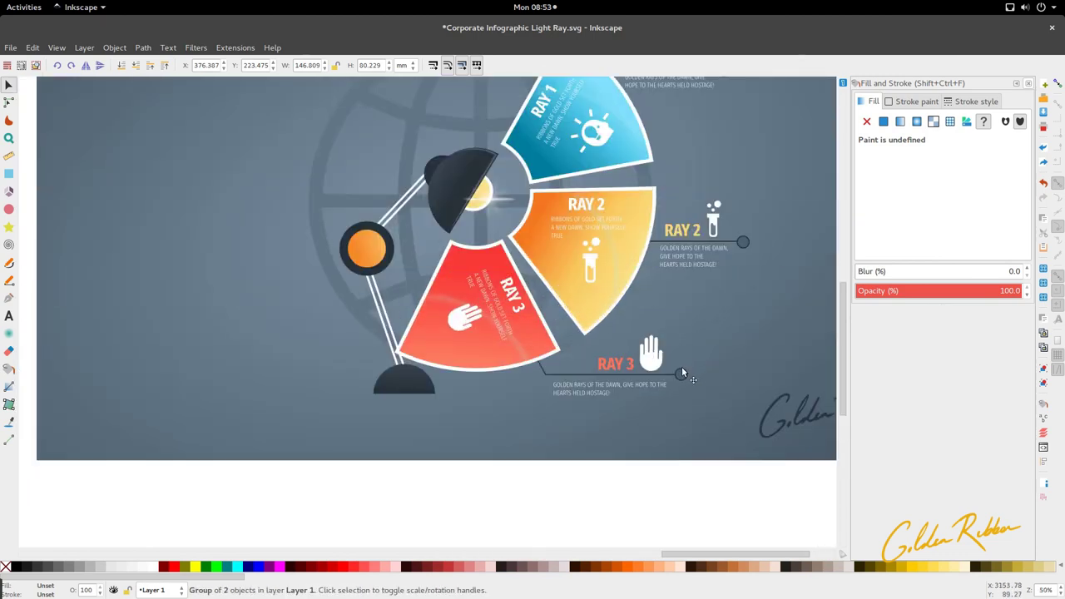
click(682, 369)
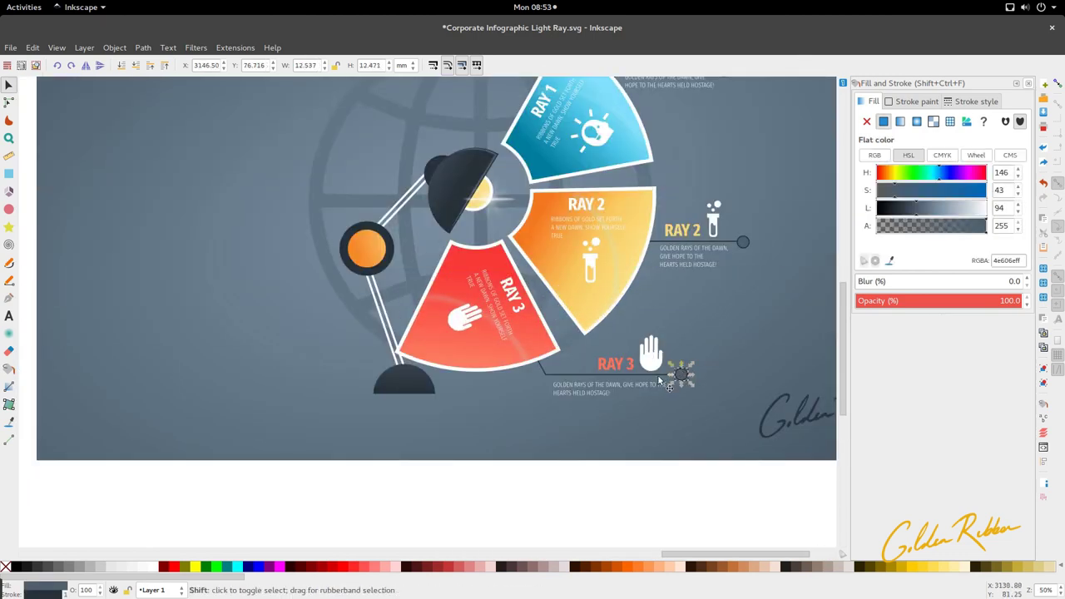
shift+click(658, 375)
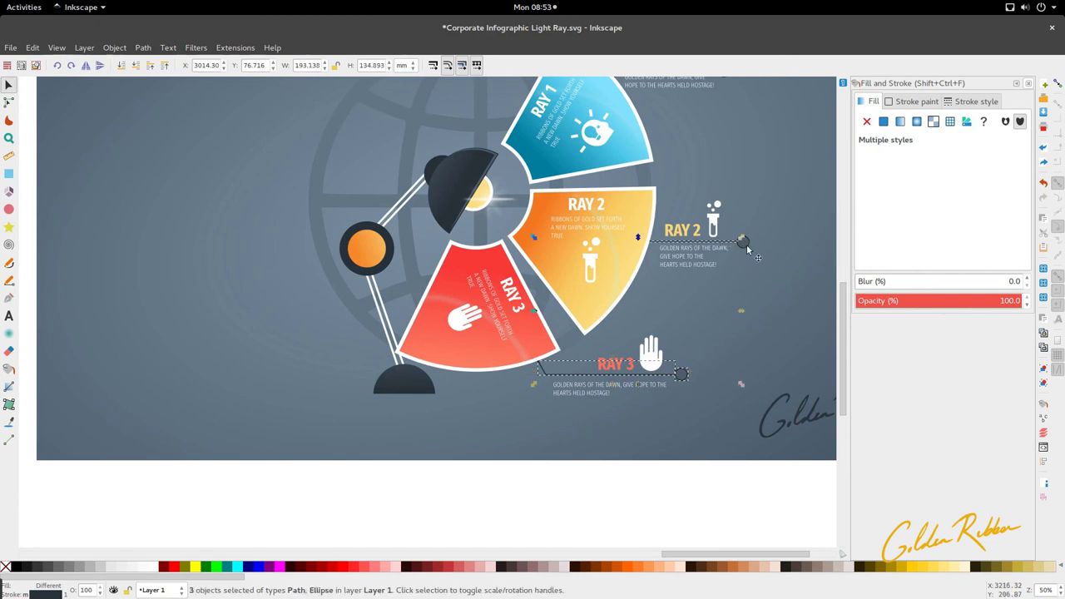
shift+drag(762, 205, 647, 308)
shift+click(714, 218)
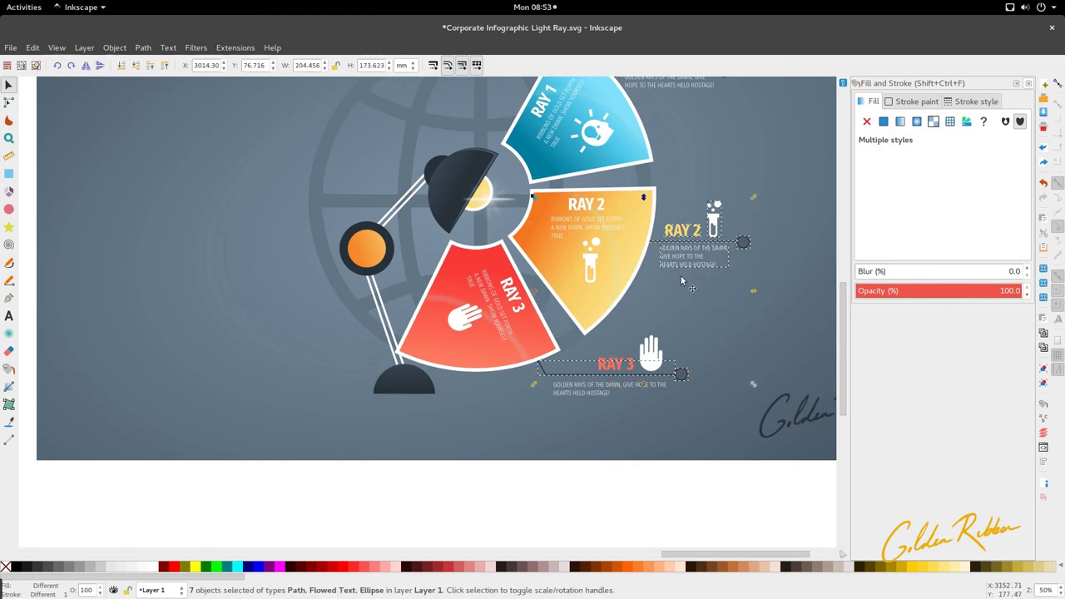
shift+drag(539, 432, 539, 432)
scroll(538, 433, up, 5)
scroll(669, 294, right, 1)
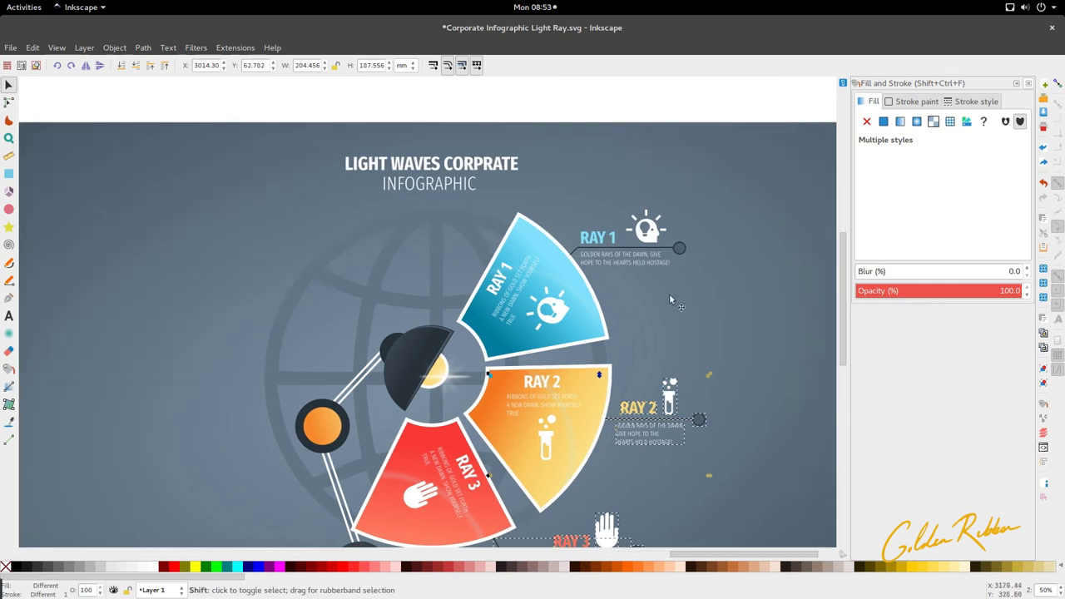
shift+drag(721, 283, 545, 198)
ctrl+scroll(545, 196, down, 5)
shift+scroll(488, 233, up, 9)
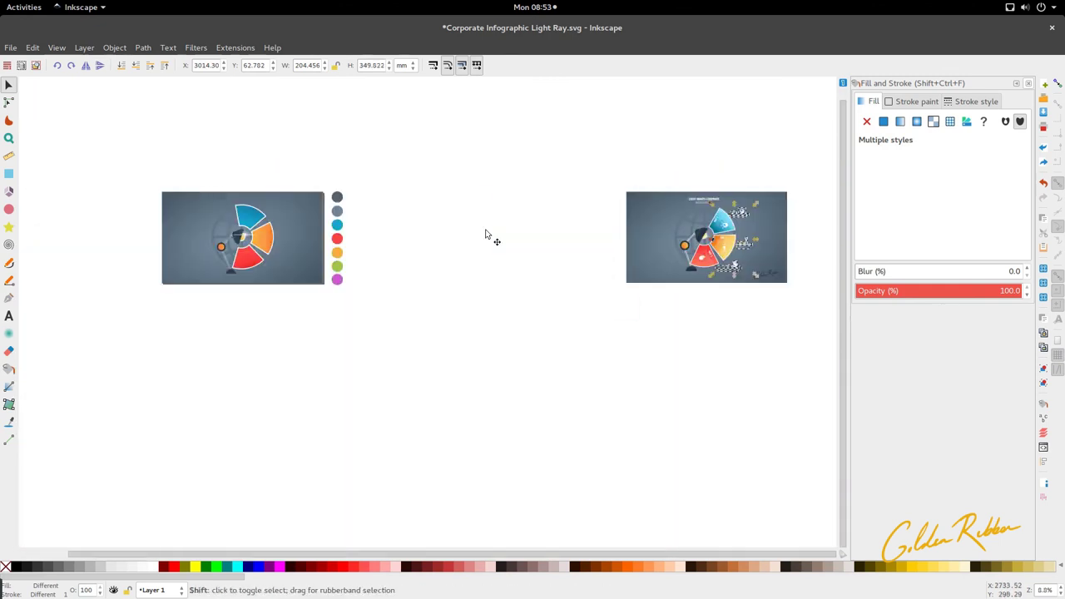
Step: Paste the three callouts into the working infographic and place them along the outer edges of the blue, orange and red segments
ctrl+scroll(352, 226, up, 2)
ctrl+scroll(391, 223, up, 1)
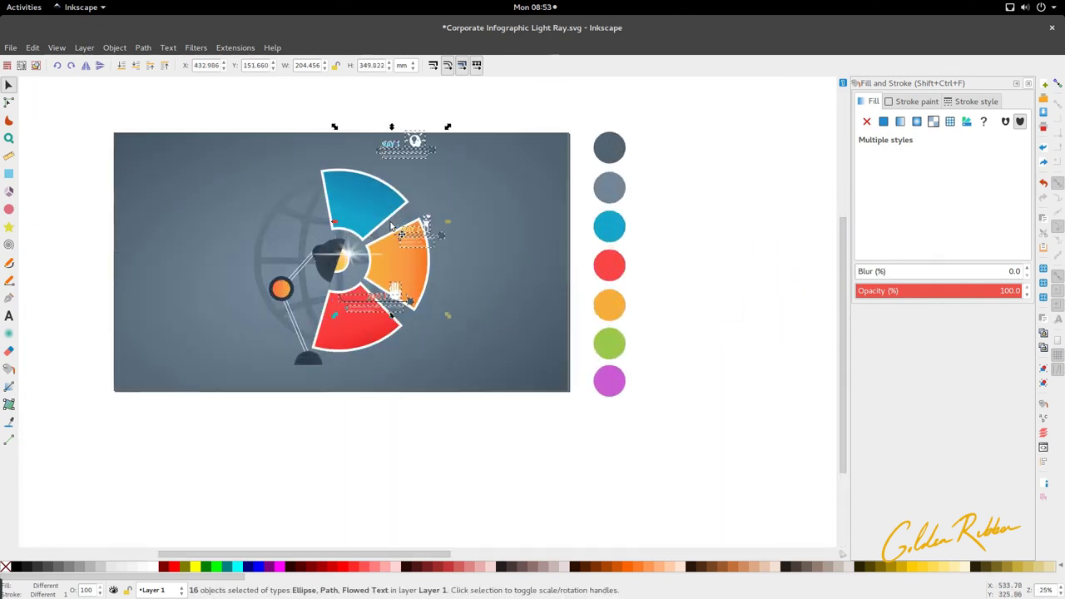
drag(406, 148, 442, 201)
click(330, 514)
scroll(395, 447, up, 1)
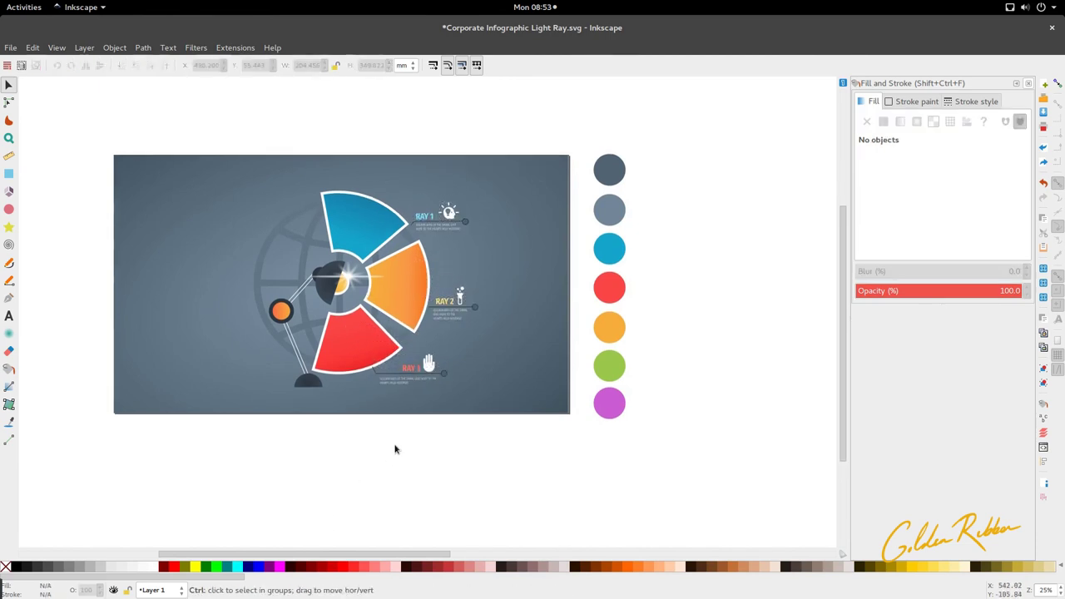
Step: Move the RAY 2 callout up beside the orange segment and the RAY 1 callout up and left against the blue segment's outer edge
ctrl+scroll(400, 433, up, 1)
drag(648, 294, 485, 227)
scroll(465, 287, up, 5)
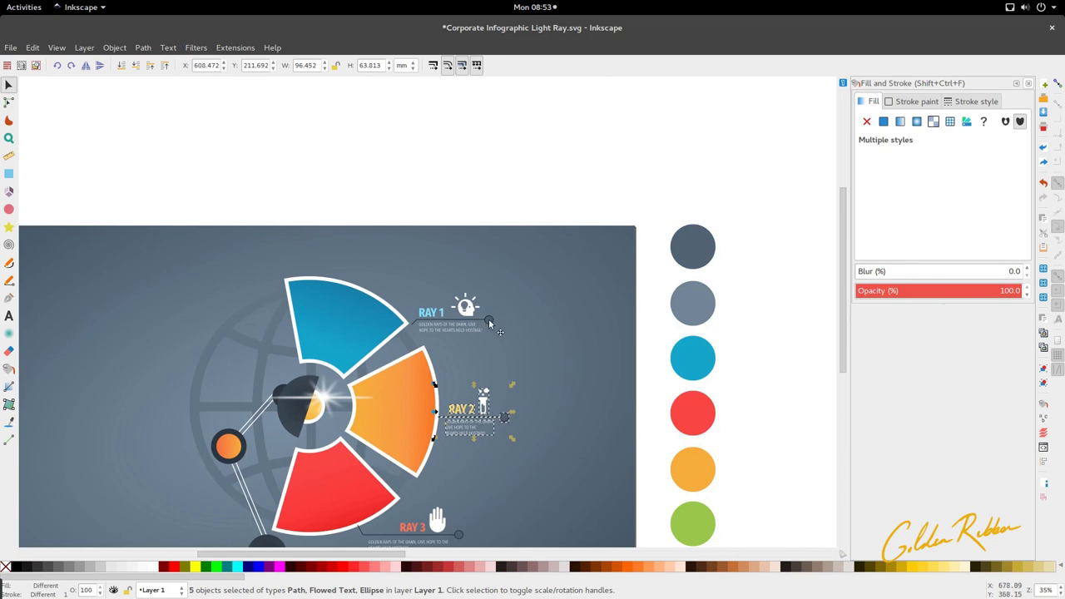
click(489, 323)
shift+drag(506, 272, 376, 295)
scroll(336, 369, down, 2)
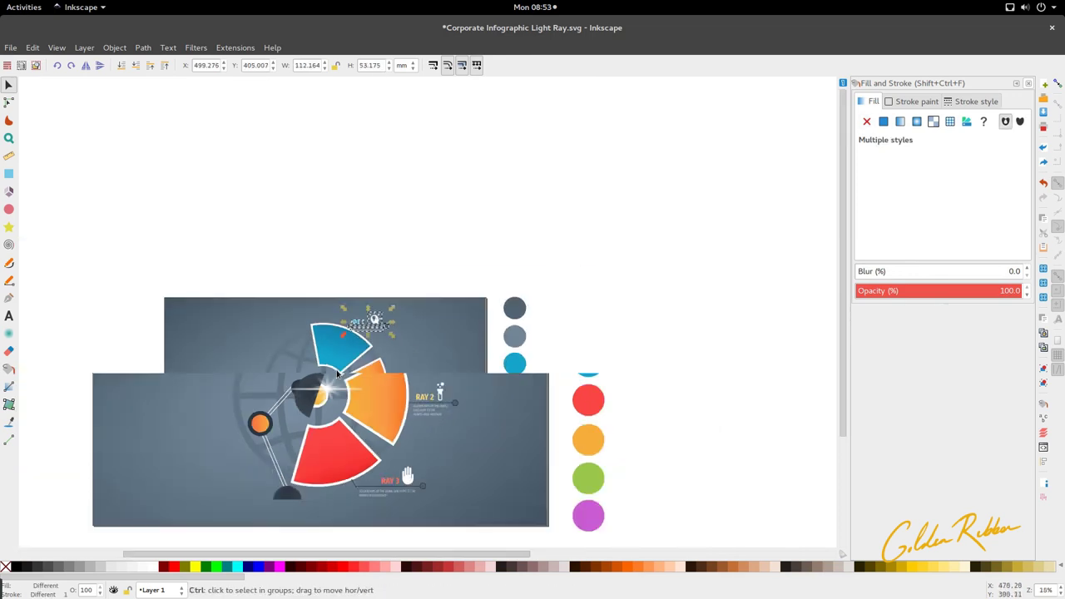
Step: Select the white labels, descriptions and icons inside all three ray segments of the reference infographic
scroll(336, 369, down, 1)
click(616, 365)
scroll(399, 312, down, 2)
scroll(399, 314, right, 8)
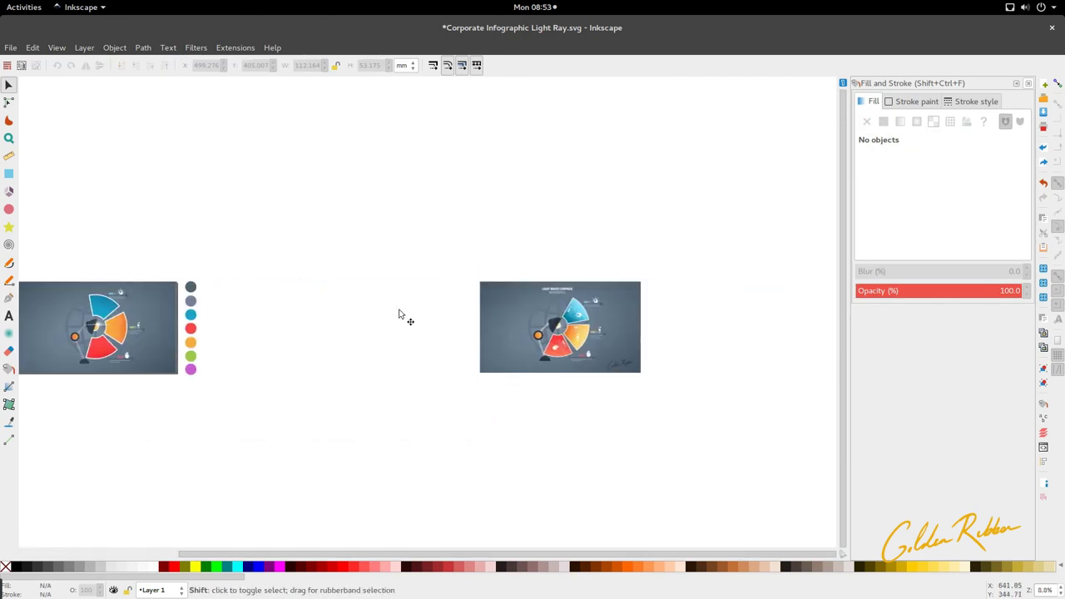
key(5)
click(470, 304)
drag(443, 257, 543, 366)
drag(546, 187, 640, 298)
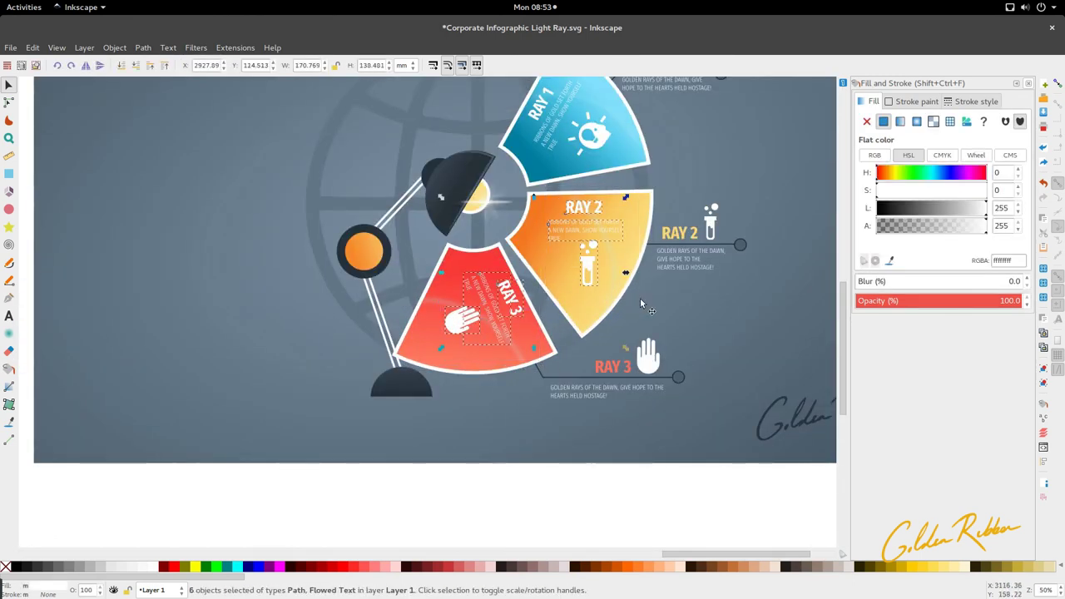
scroll(640, 298, up, 3)
drag(520, 155, 640, 274)
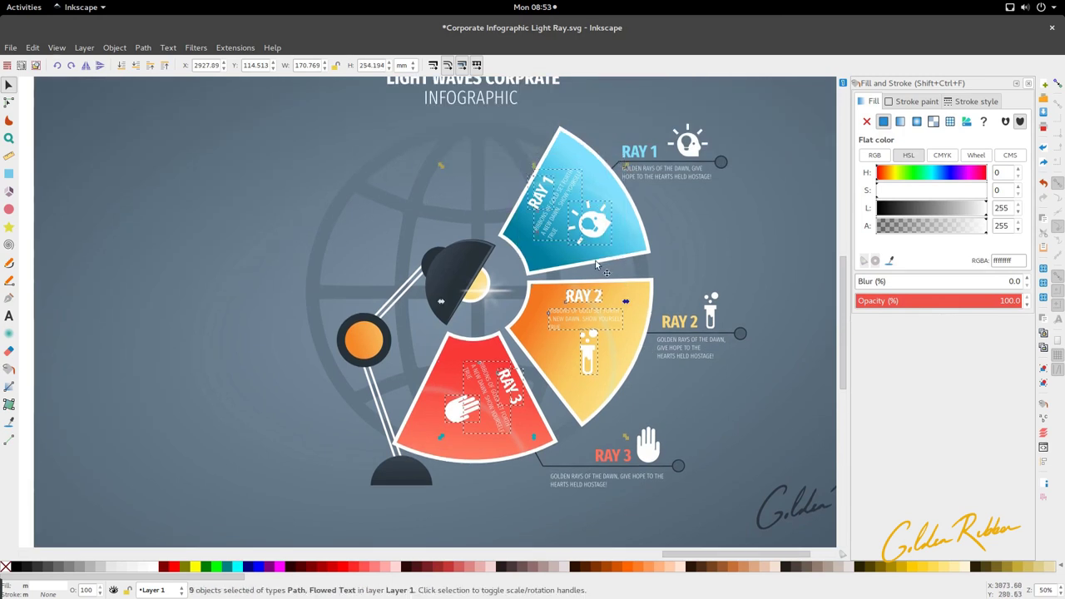
Step: Paste copies of the white segment labels, descriptions and icons over the working infographic's ray segments, fitting the RAY 3 content on the red one
scroll(594, 261, down, 4)
scroll(595, 261, up, 1)
scroll(594, 261, left, 5)
scroll(594, 260, left, 6)
scroll(371, 301, up, 3)
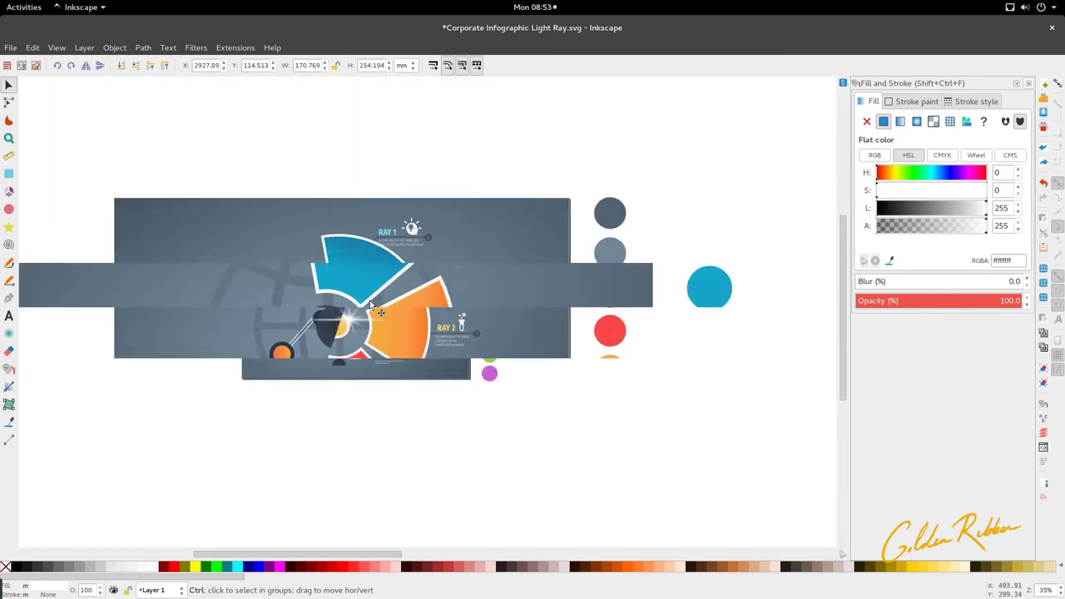
key(ctrl+v)
drag(366, 265, 420, 349)
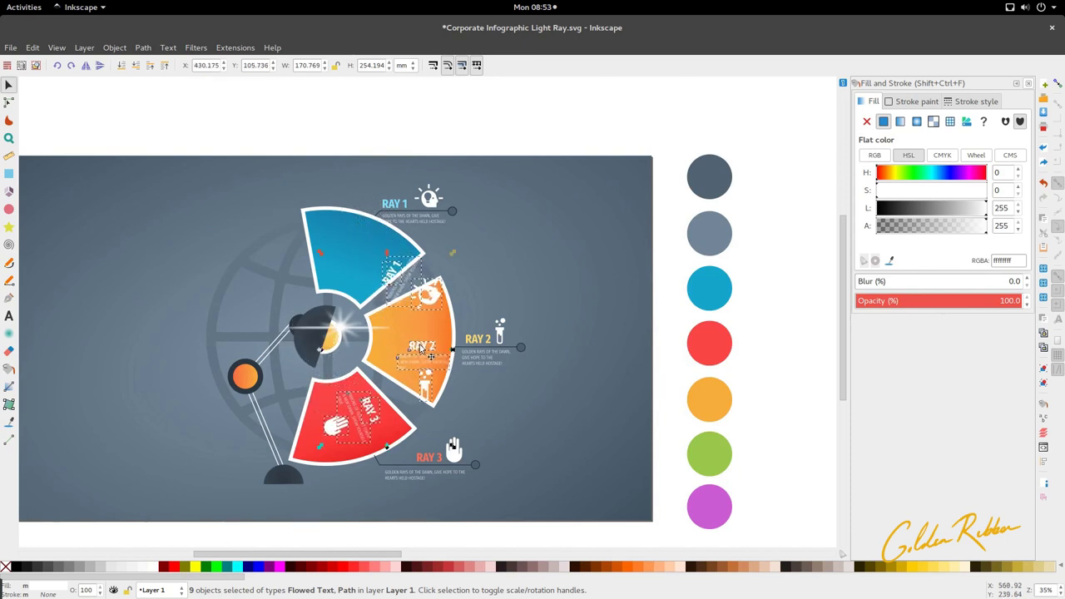
click(758, 402)
Step: Move the white RAY 1 label, description and head icon into the blue segment
scroll(457, 364, up, 2)
scroll(422, 321, up, 3)
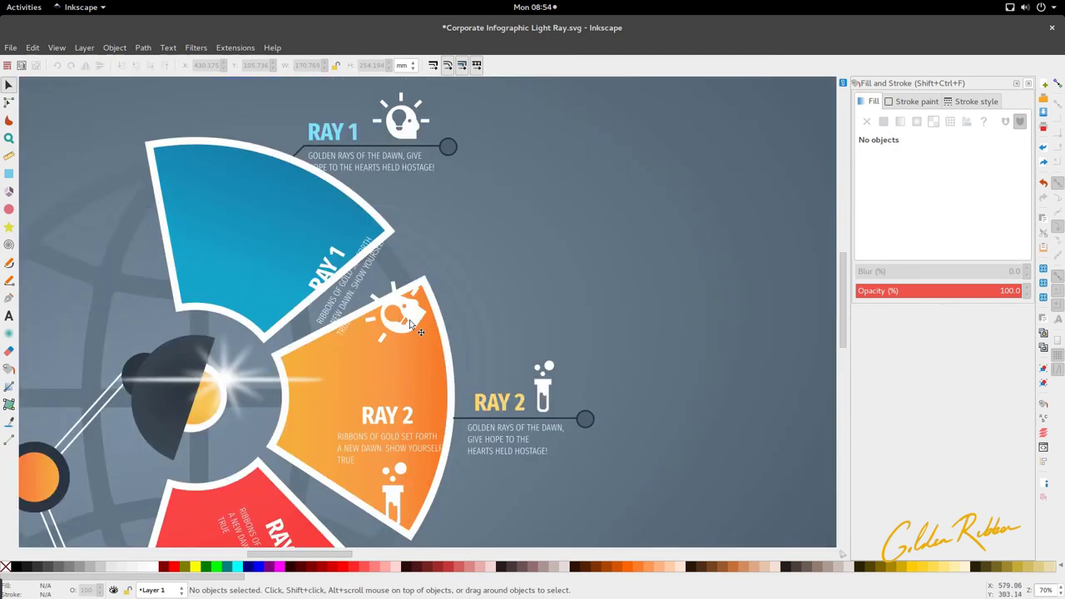
click(409, 319)
drag(270, 223, 454, 368)
mouse_move(419, 329)
mouse_down()
mouse_move(297, 264)
mouse_move(324, 335)
mouse_move(437, 425)
mouse_up()
Step: Move the white RAY 2 label, description and test tube icon up and left to centre them in the orange segment
scroll(341, 345, down, 2)
scroll(360, 412, up, 2)
drag(405, 376, 378, 318)
scroll(491, 336, down, 3)
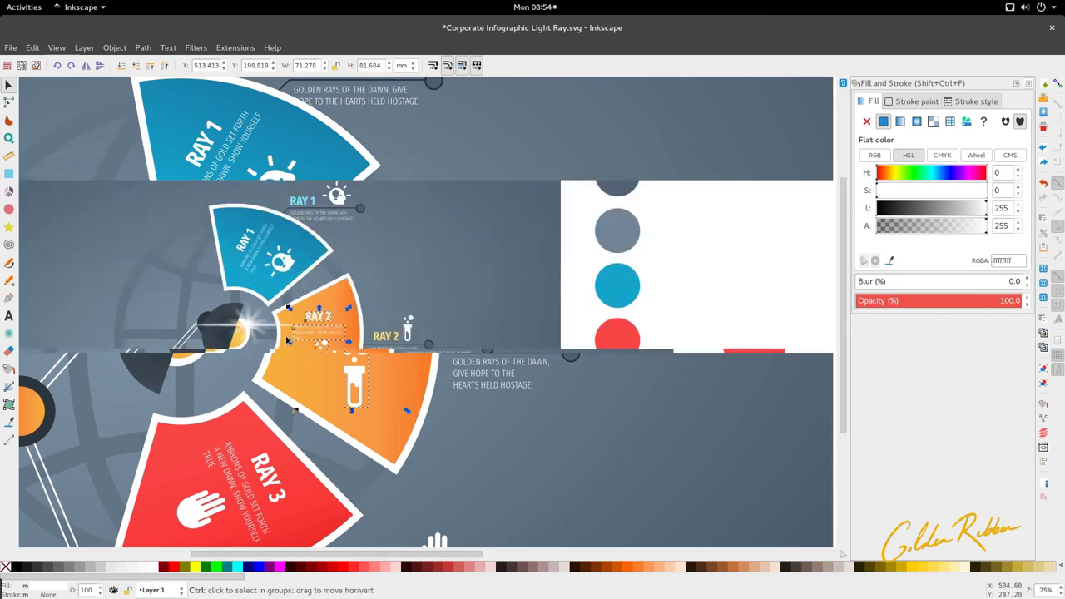
click(409, 479)
scroll(401, 287, up, 2)
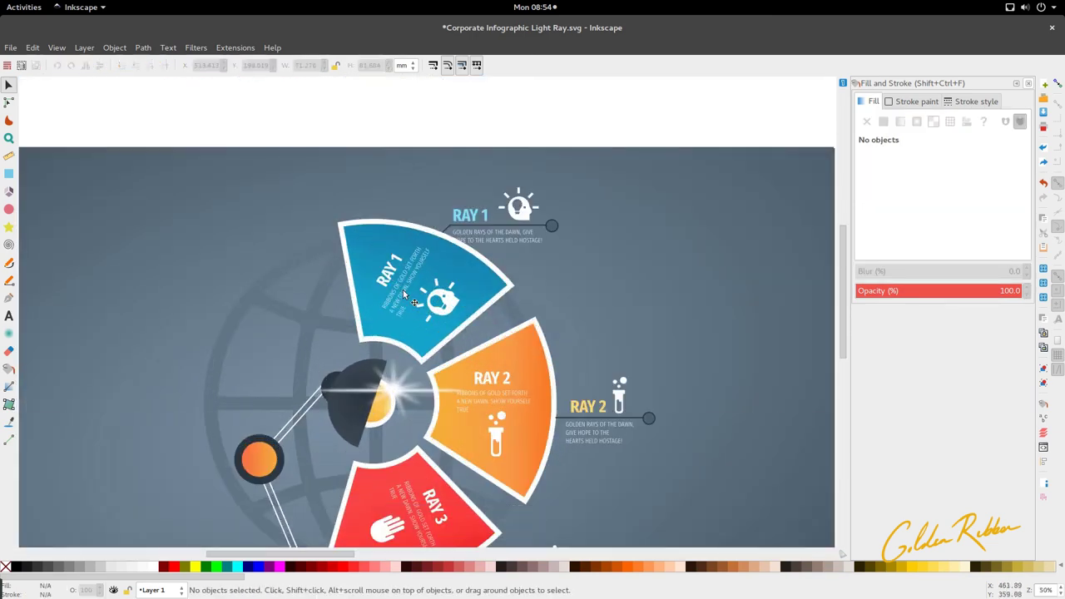
Step: Nudge the RAY 1 label and description up and left inside the blue segment, and shift the head icon slightly to match
click(404, 295)
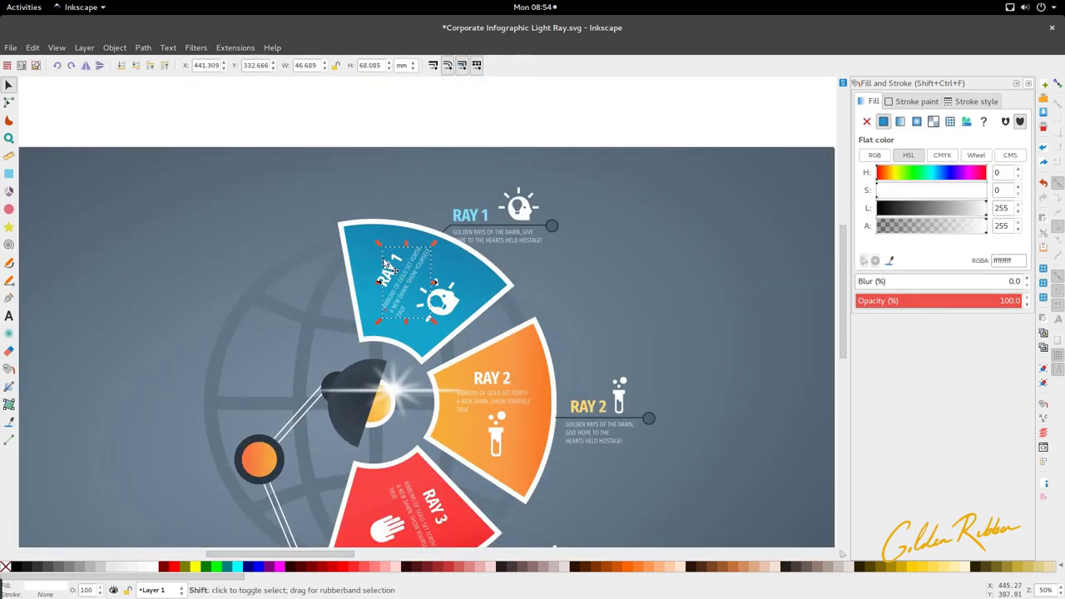
drag(366, 243, 435, 328)
drag(407, 296, 400, 288)
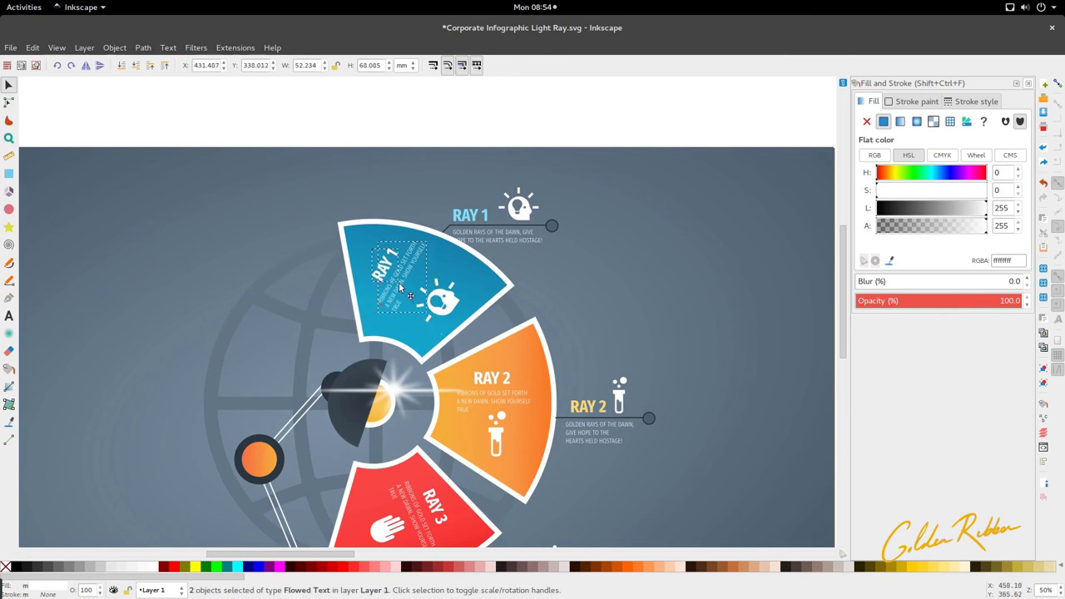
click(431, 315)
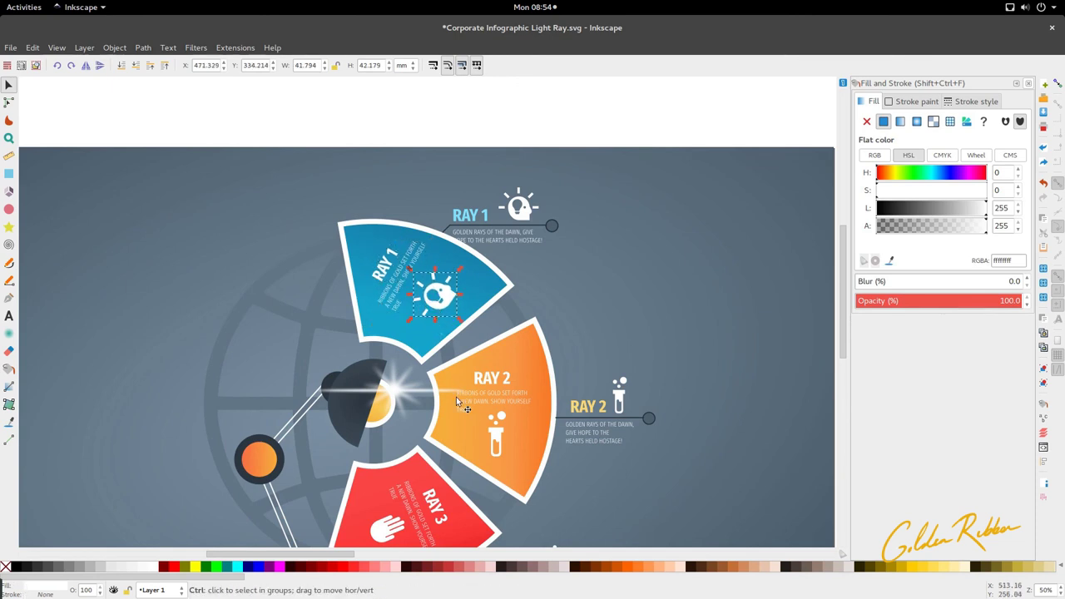
Step: Examine the RAY 2 segment text, lamp, globe and RAY 3 leader line up close to check their placement
scroll(456, 397, down, 1)
scroll(471, 428, up, 1)
ctrl+click(488, 381)
scroll(489, 368, up, 1)
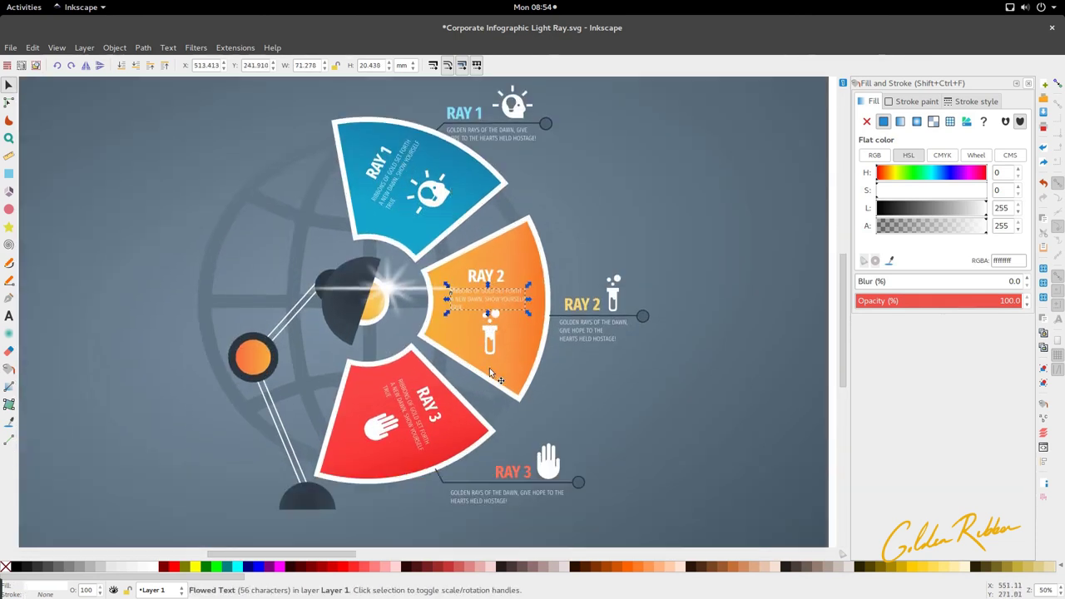
scroll(375, 445, up, 3)
scroll(424, 343, down, 5)
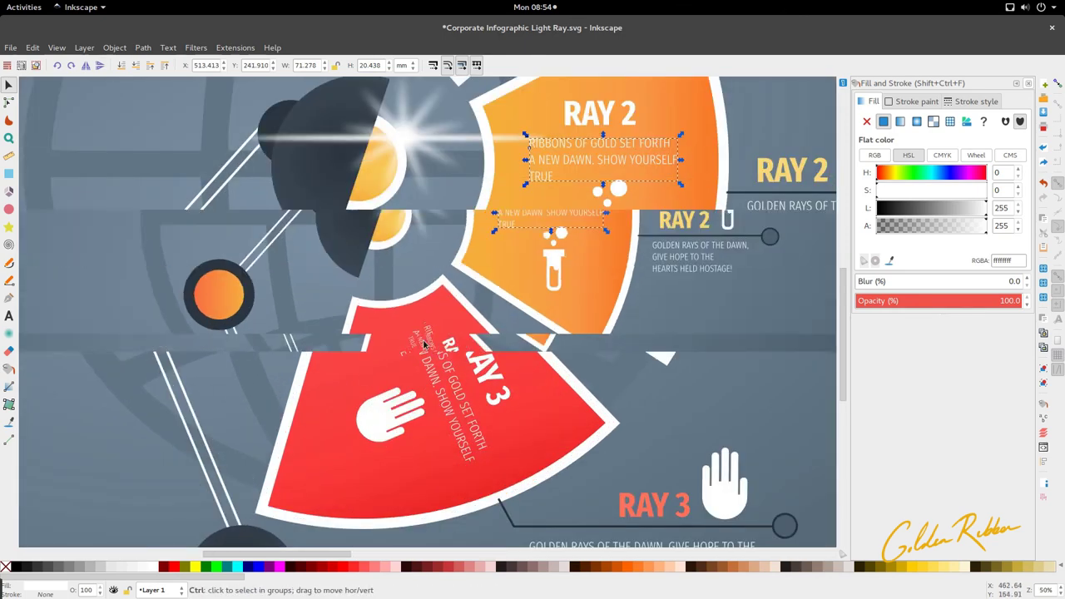
scroll(424, 343, up, 4)
scroll(384, 425, up, 3)
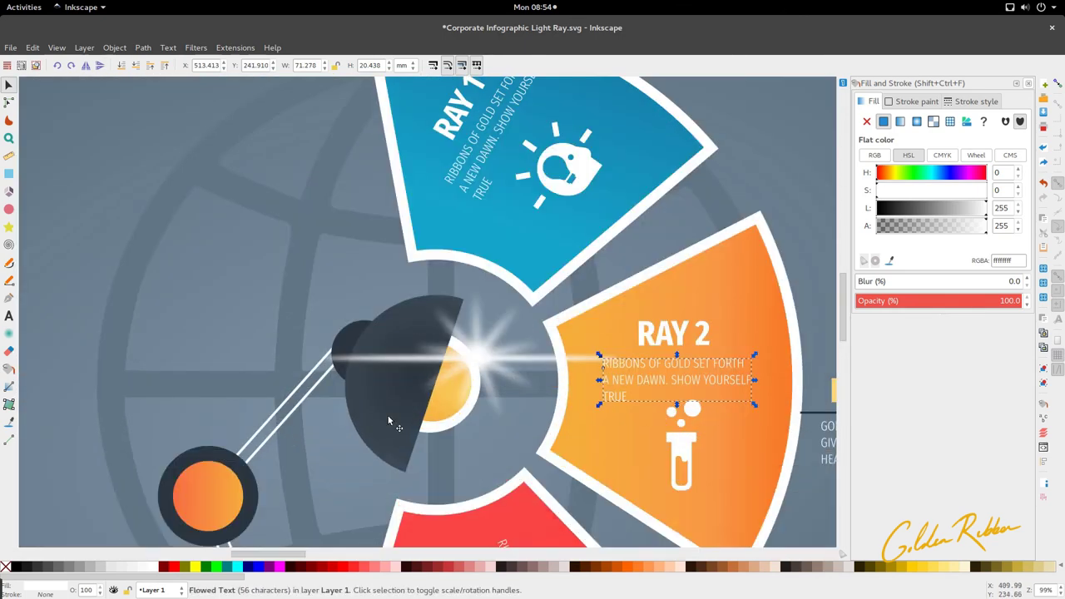
double_click(375, 391)
scroll(367, 378, down, 2)
key(s)
click(348, 438)
scroll(348, 439, down, 4)
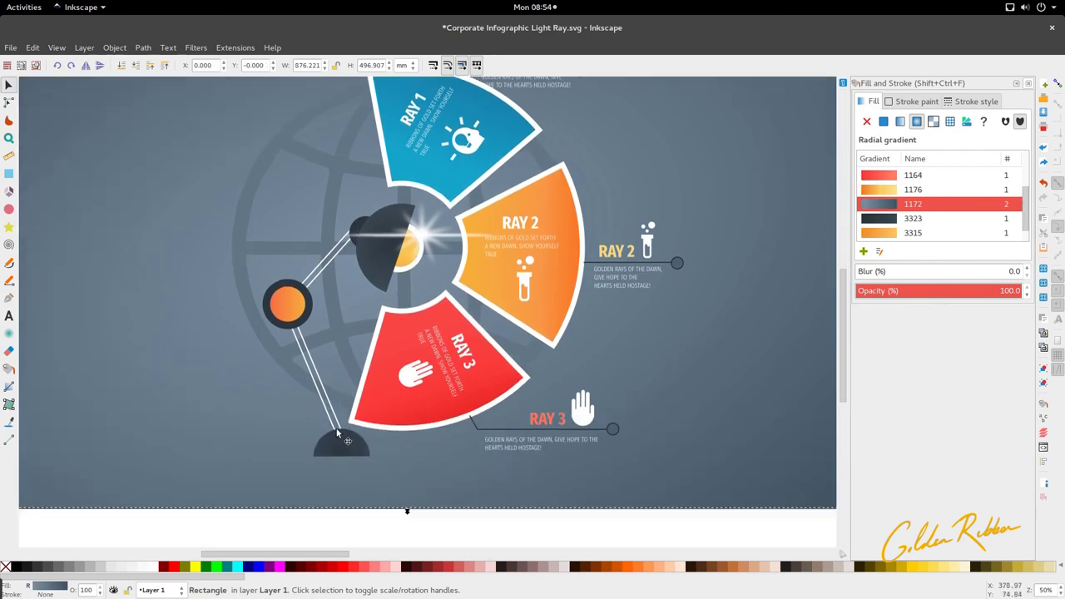
click(295, 354)
click(294, 354)
scroll(491, 441, up, 2)
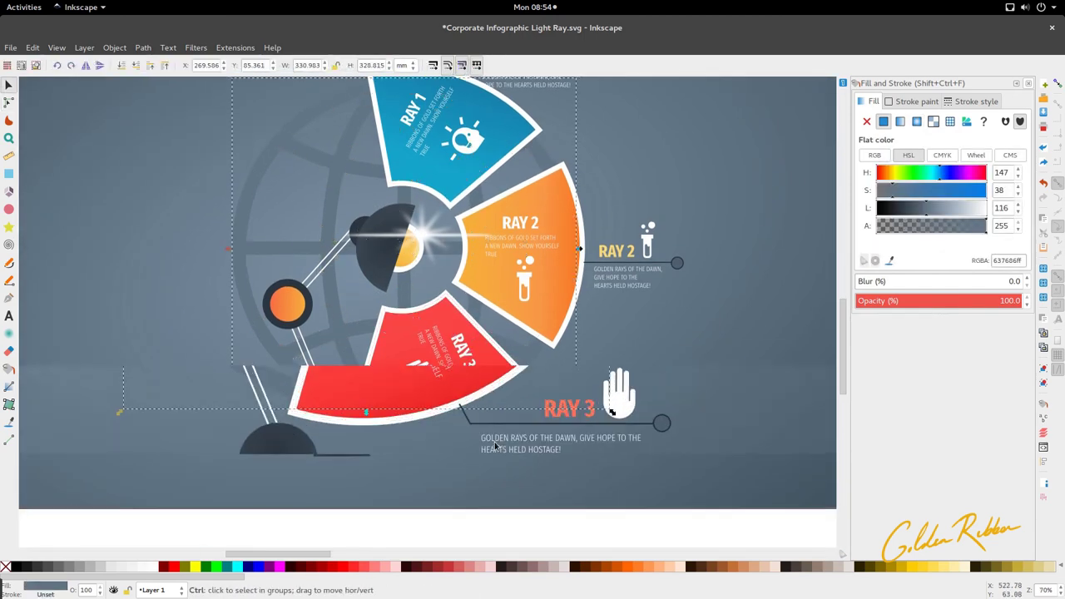
click(473, 418)
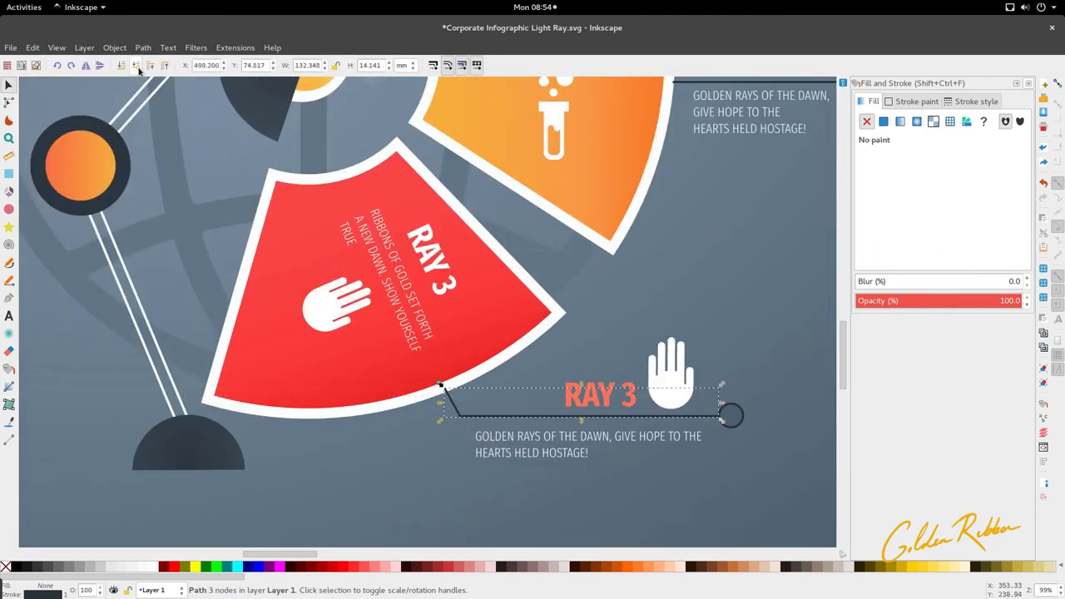
scroll(327, 185, down, 2)
scroll(396, 245, up, 6)
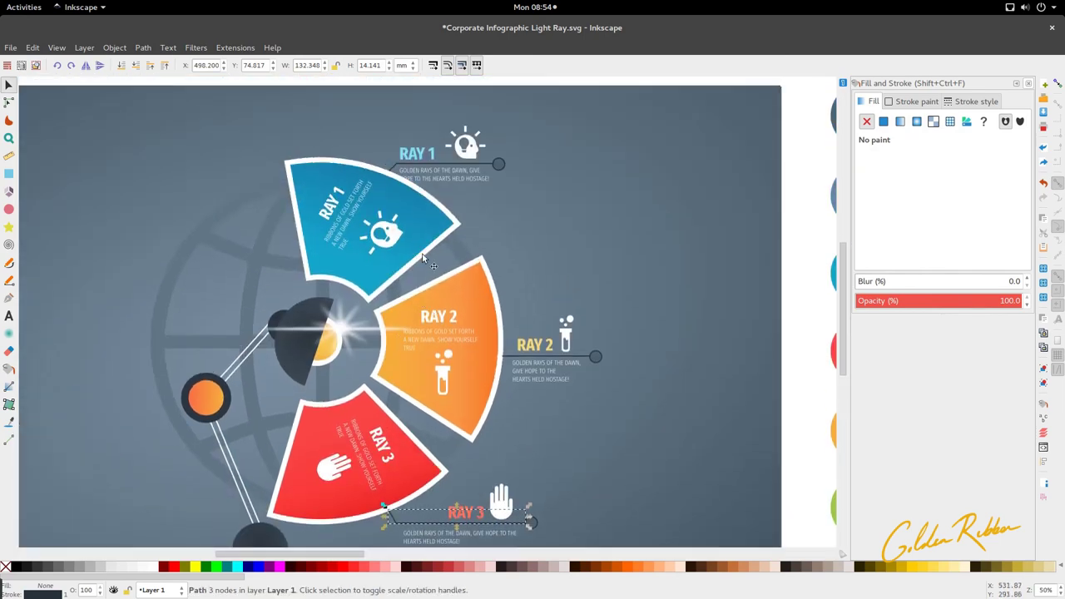
Step: Nudge the RAY 1 callout's description slightly right and up, away from the blue segment's edge
scroll(408, 219, up, 4)
scroll(408, 219, down, 2)
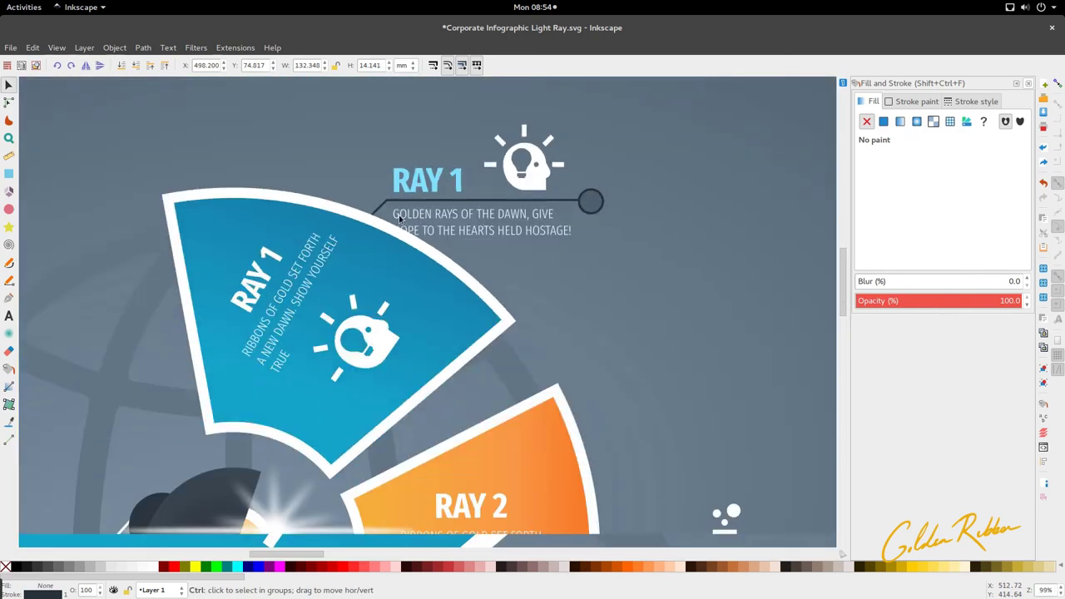
ctrl+click(479, 213)
drag(480, 212, 484, 210)
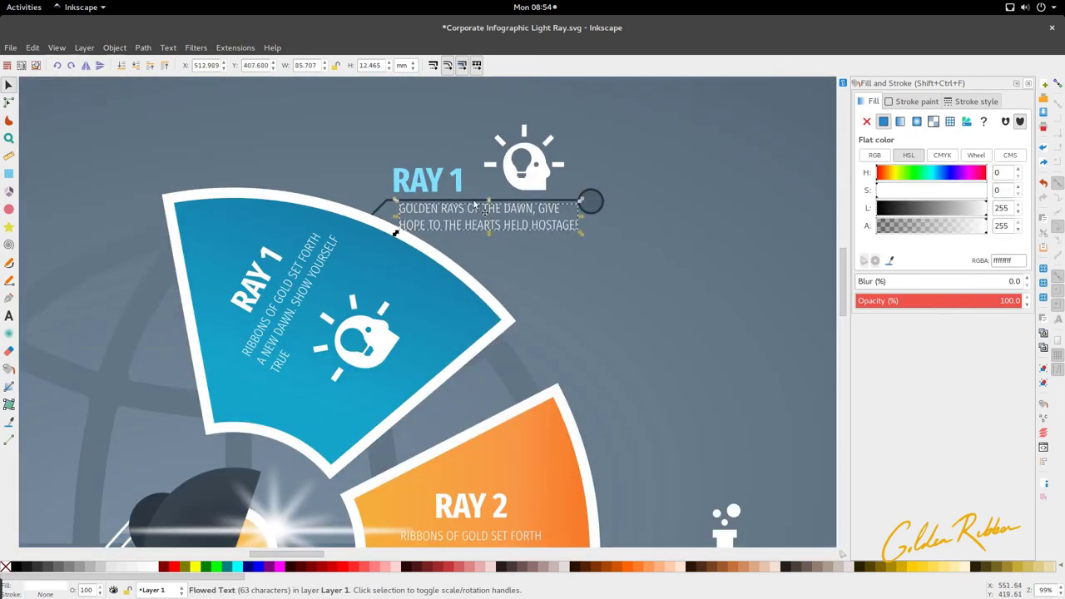
Step: Raise the RAY 1 callout's label, leader line, end circle, description and head icon slightly above the blue segment
drag(344, 125, 637, 260)
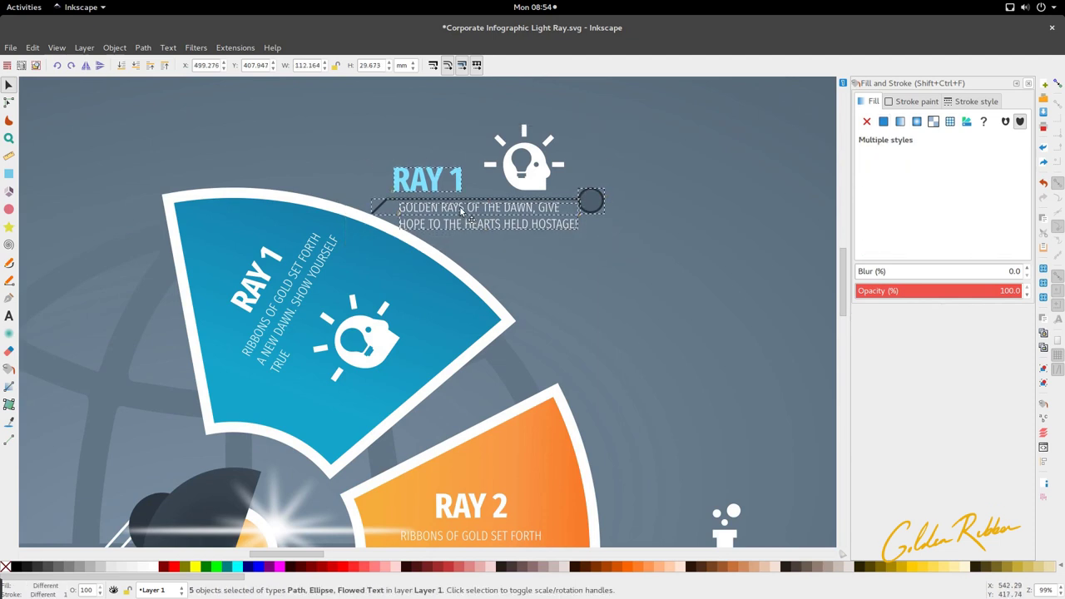
drag(462, 213, 462, 208)
click(531, 184)
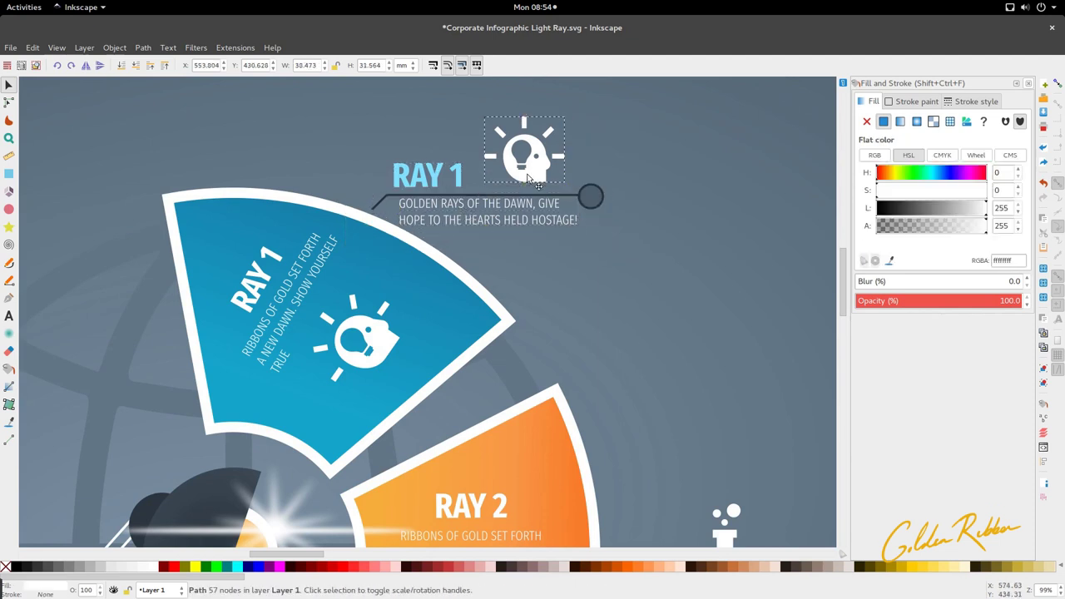
scroll(516, 187, down, 3)
click(488, 215)
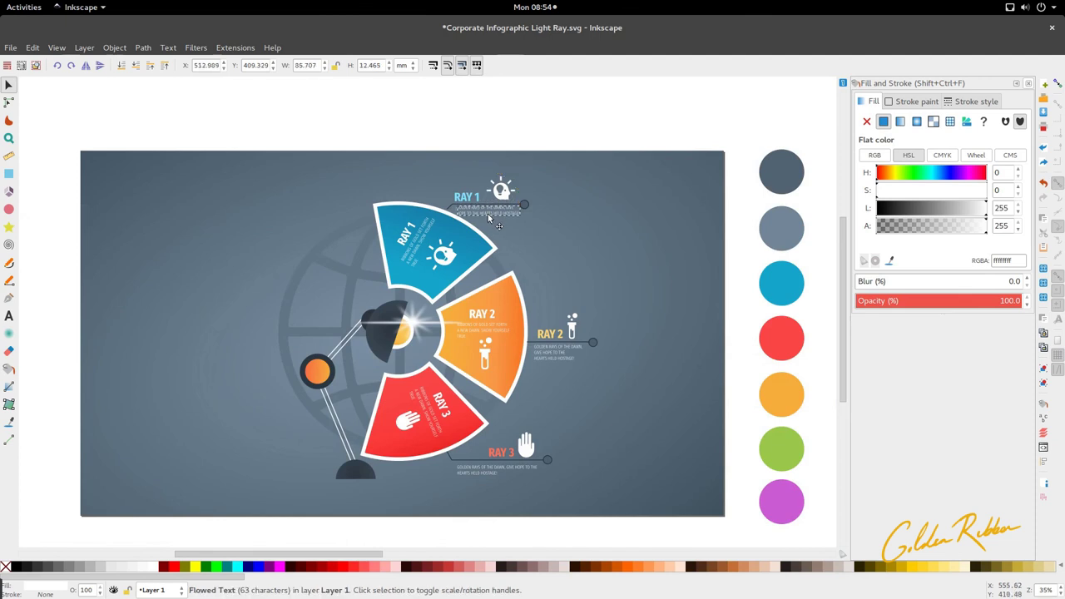
scroll(470, 313, down, 2)
click(367, 455)
scroll(307, 360, down, 2)
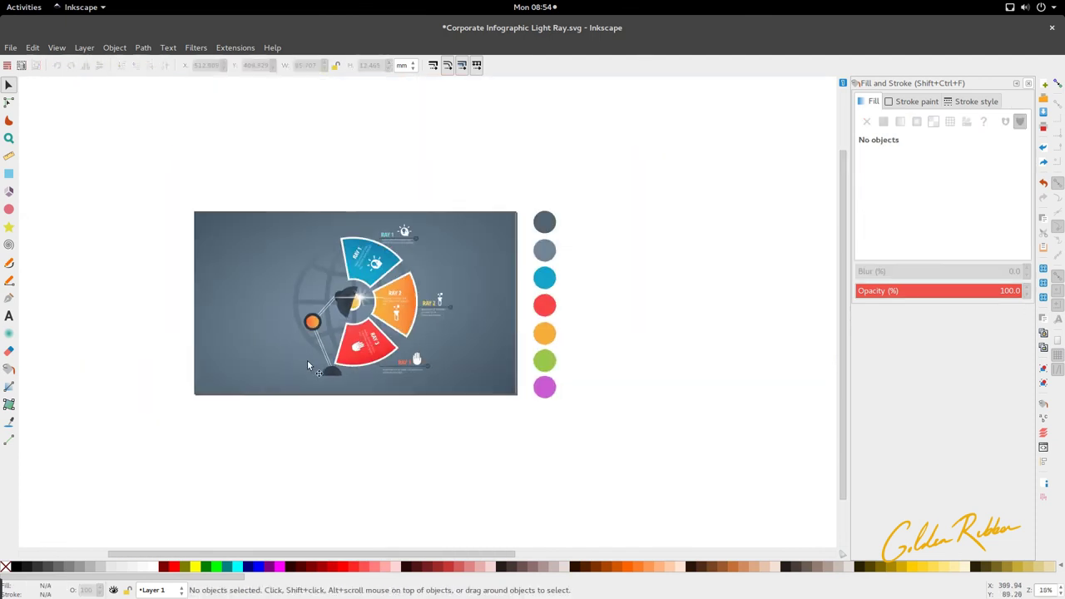
scroll(307, 360, up, 1)
click(271, 373)
scroll(271, 376, left, 2)
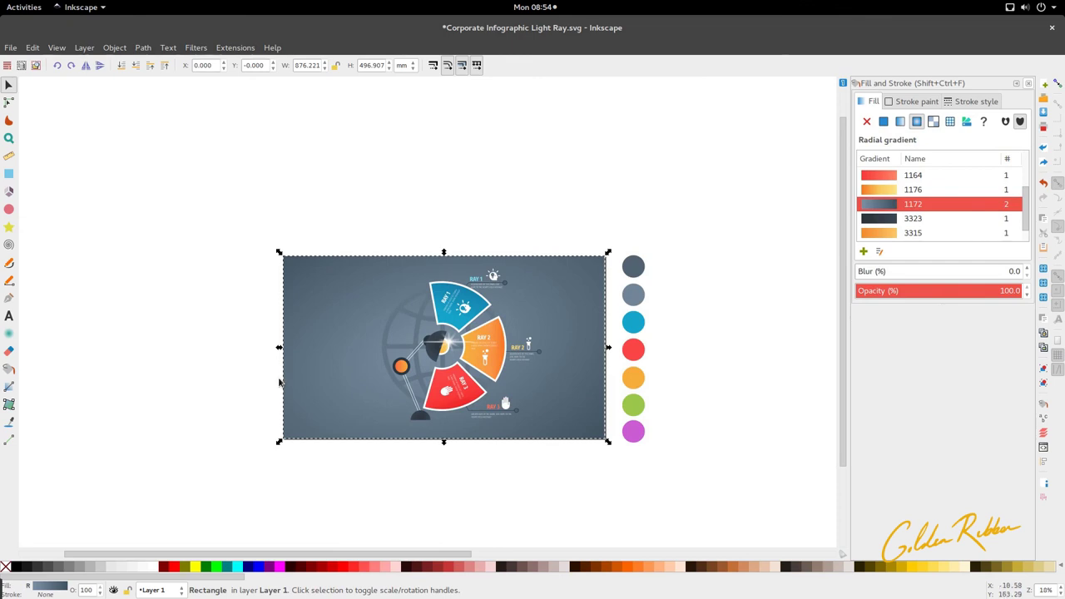
ctrl+scroll(363, 457, up, 2)
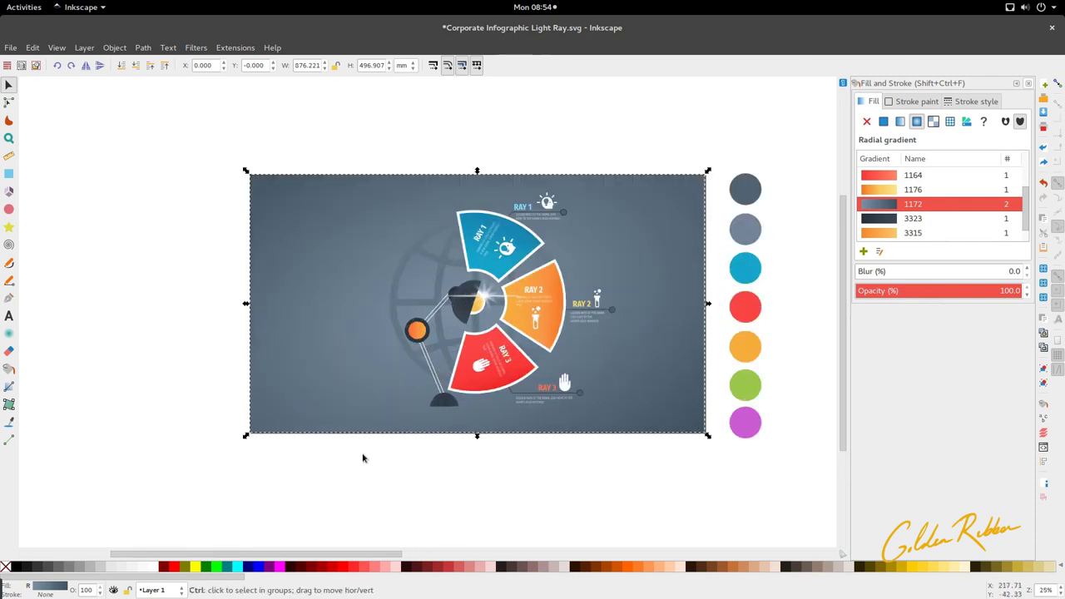